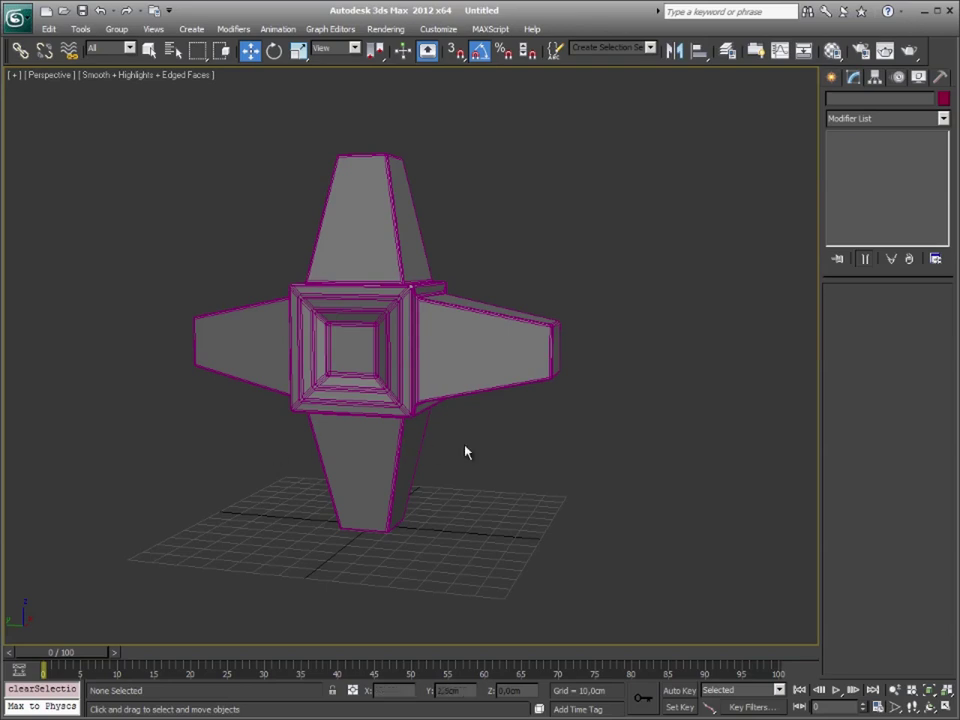
Select the four-armed Box001 object and orbit the viewport to view it from the front
left_click(373, 347)
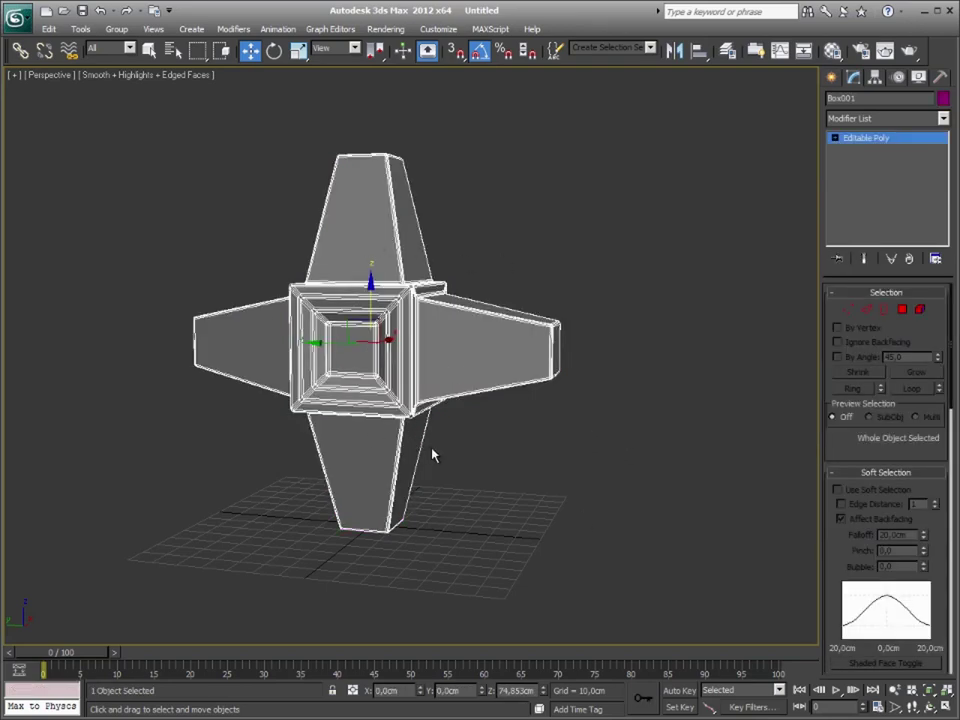
key("e")
mouse_move(418, 302)
left_mouse_down()
mouse_move(415, 311)
mouse_move(551, 453)
left_mouse_up()
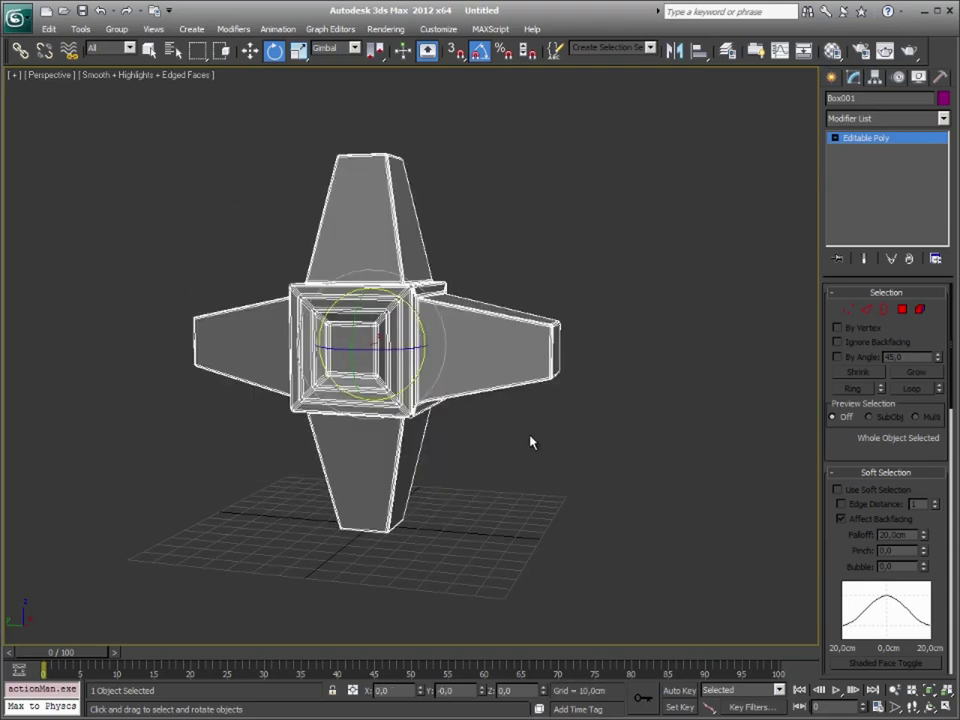
middle_click_drag(512, 440, 529, 443, "alt")
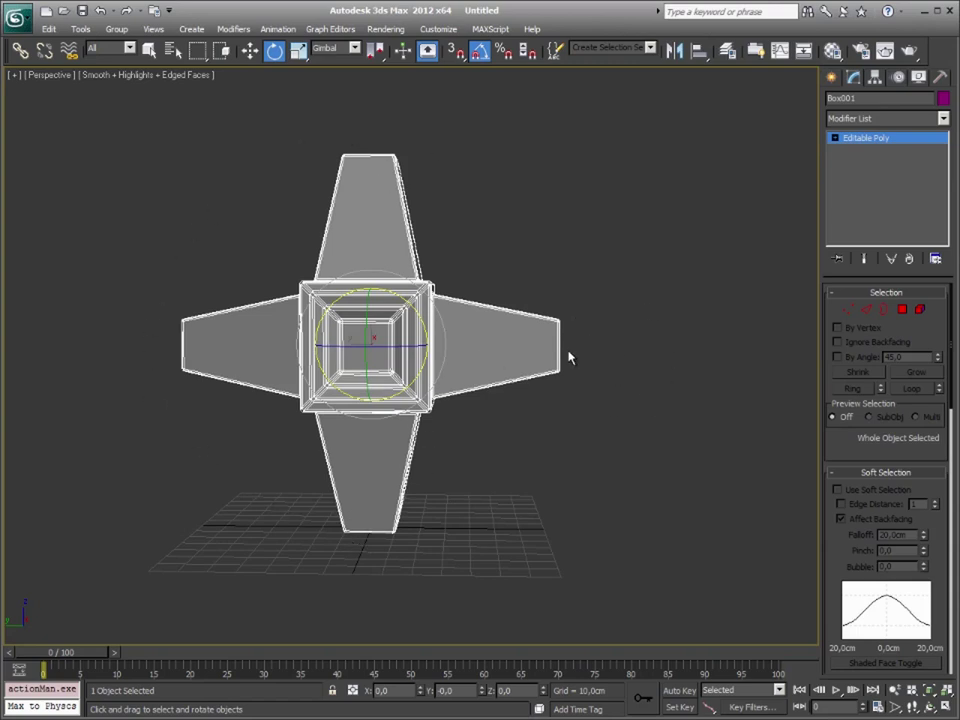
Reselect Box001 and bring up its Motion panel controller settings
left_click(578, 457)
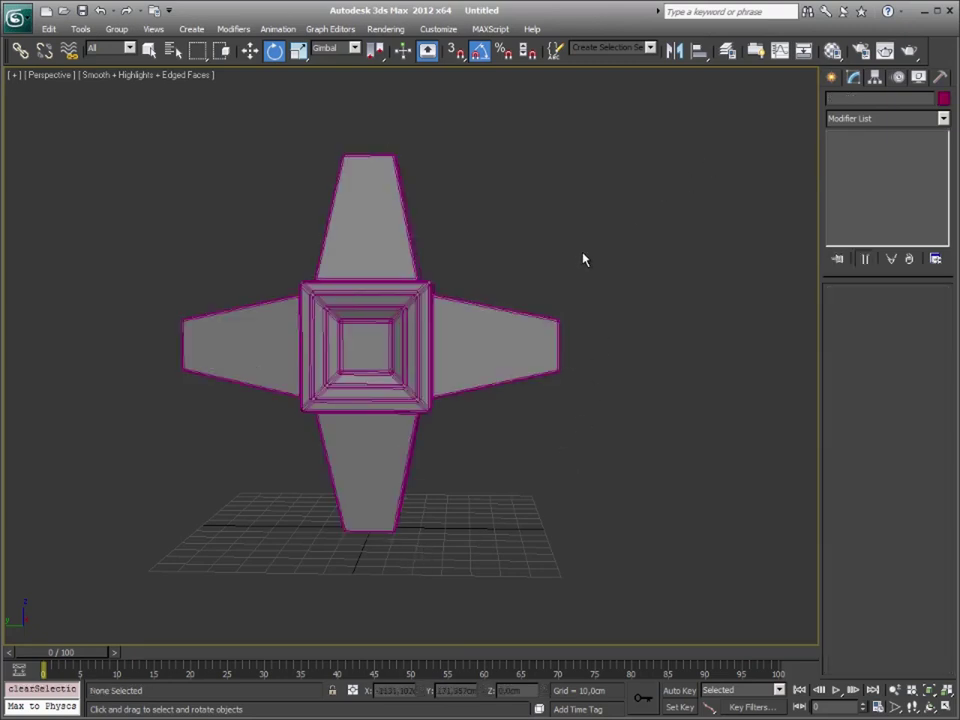
left_click(281, 377)
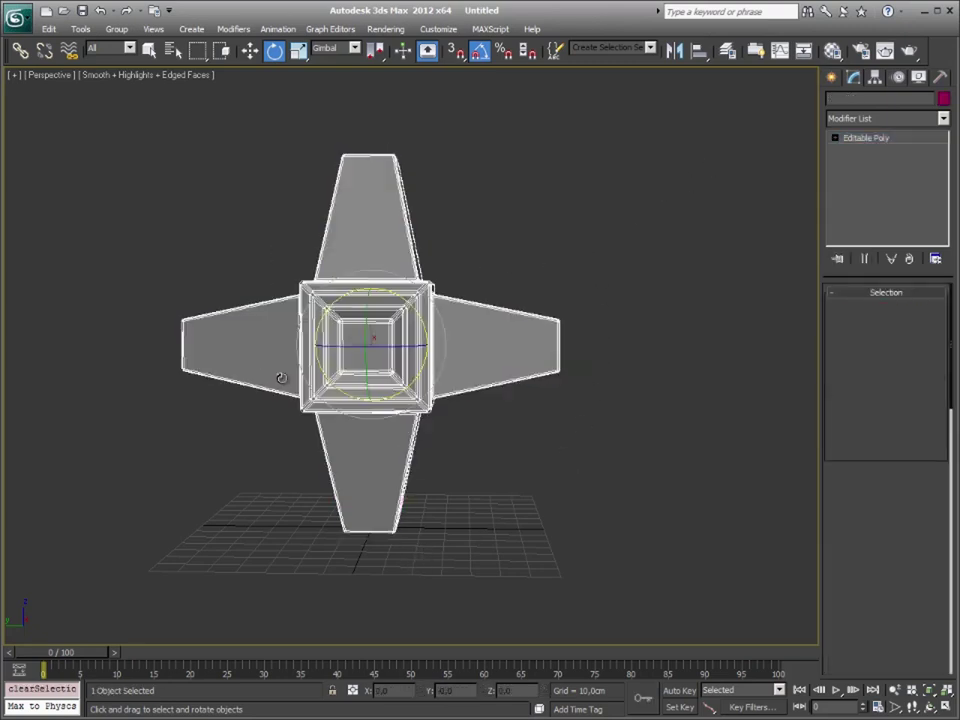
left_click(852, 139)
left_click(876, 82)
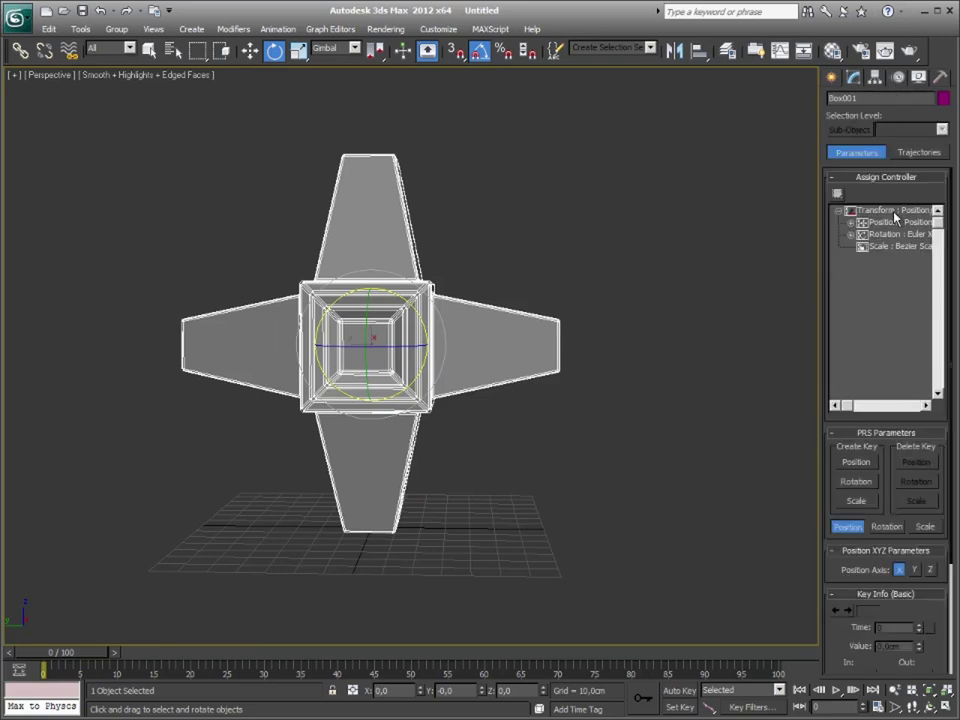
Assign the CATHDPivotTrans controller to Box001's Transform track
left_click(837, 194)
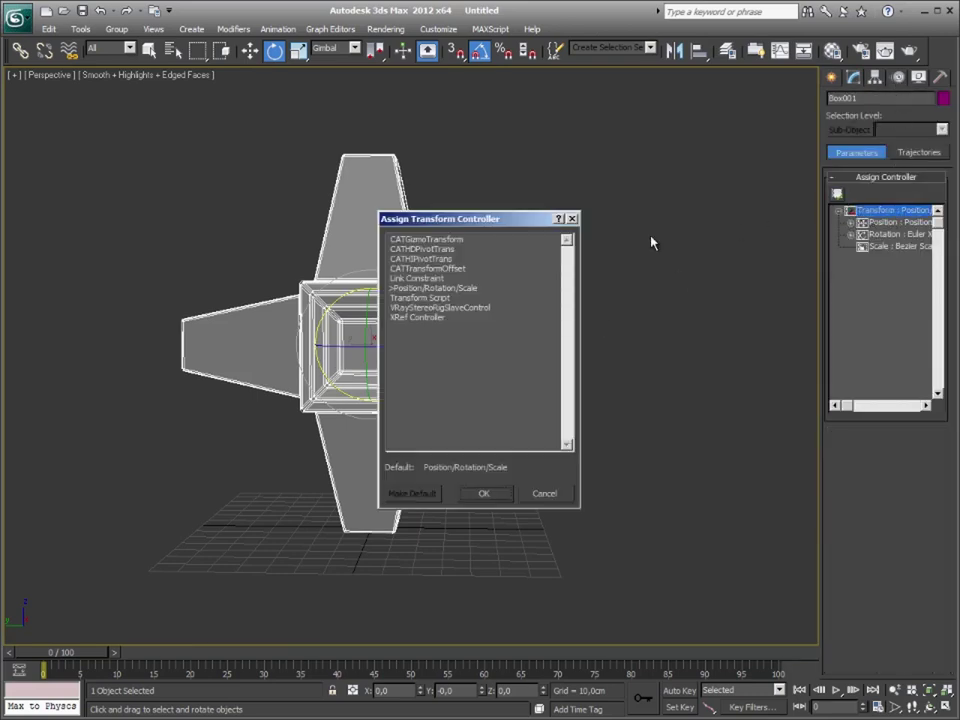
left_click(444, 252)
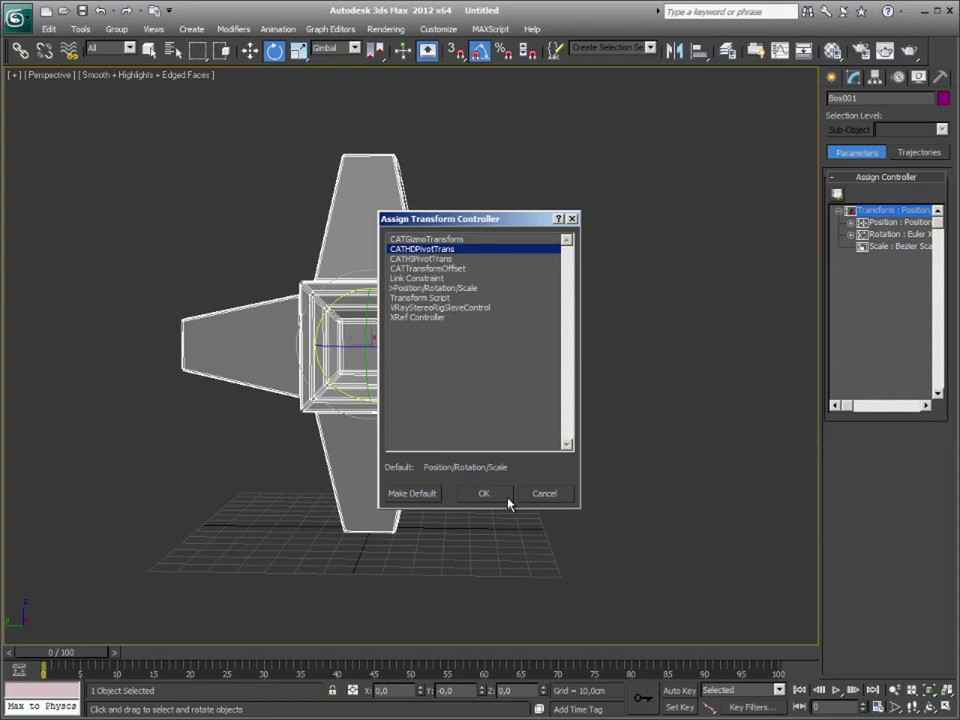
left_click(508, 503)
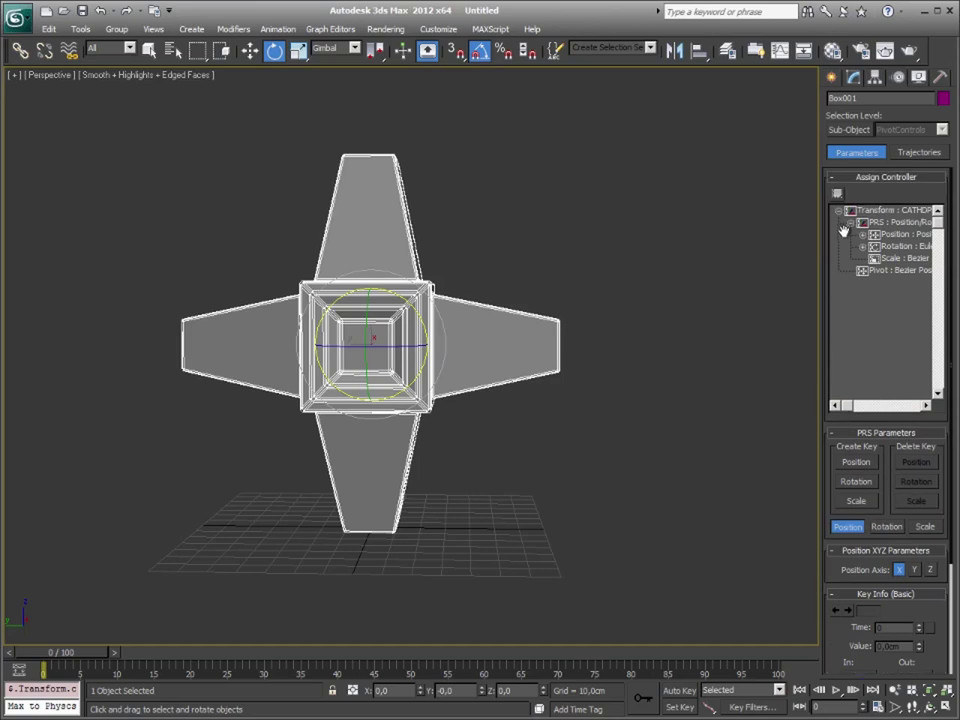
At the PivotControls sub-object level, drag Box001's pivot down to the tip of the lower fin
left_click(880, 210)
left_click_drag(846, 571, 840, 430)
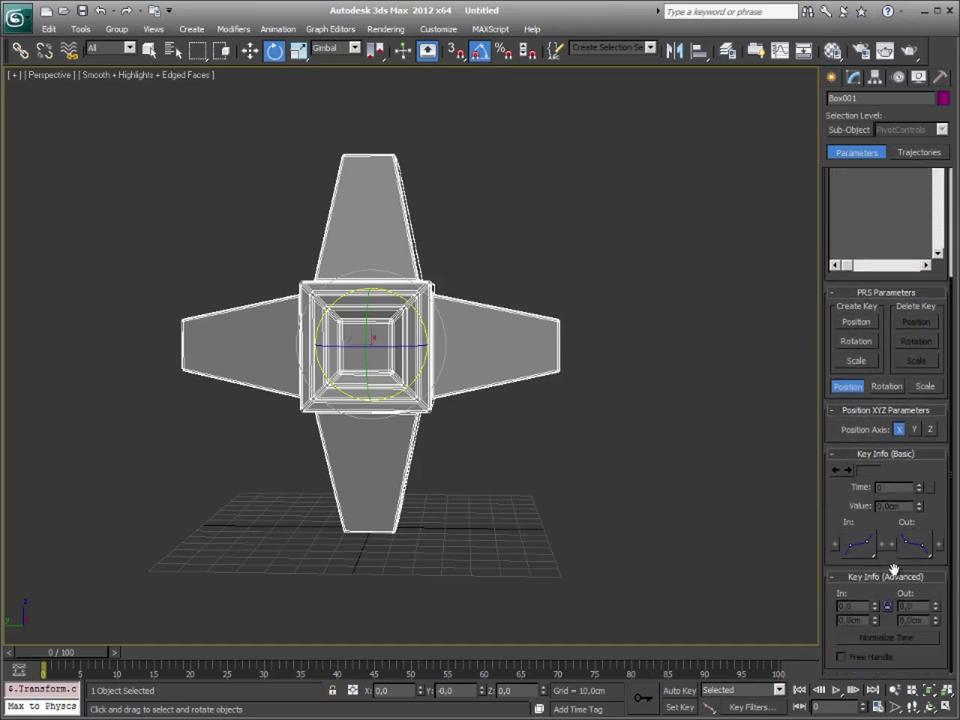
left_click_drag(893, 570, 880, 692)
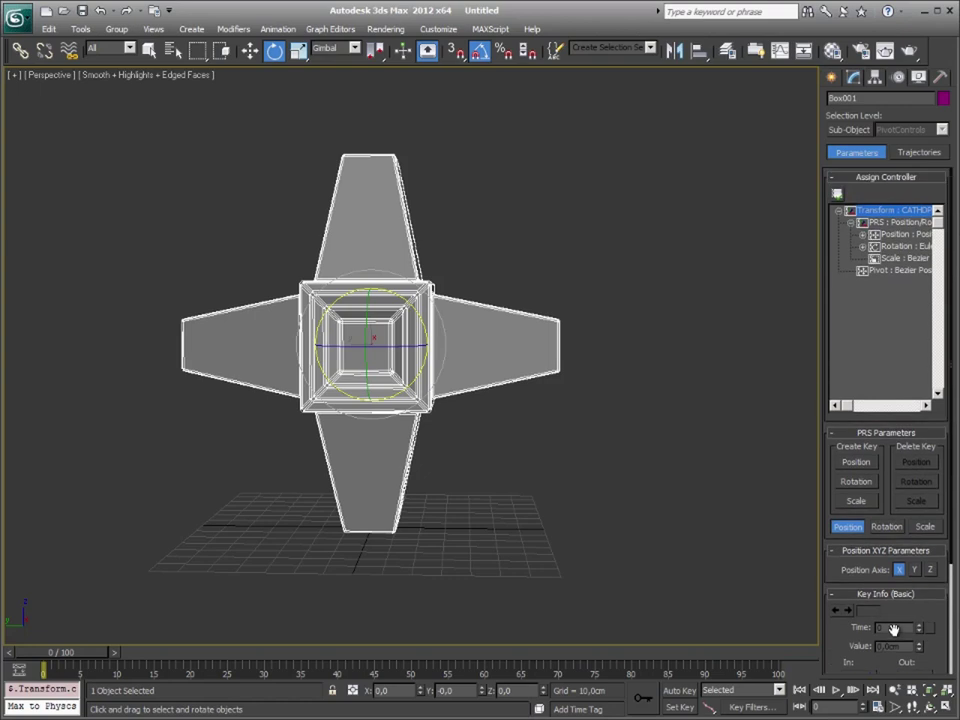
left_click(850, 130)
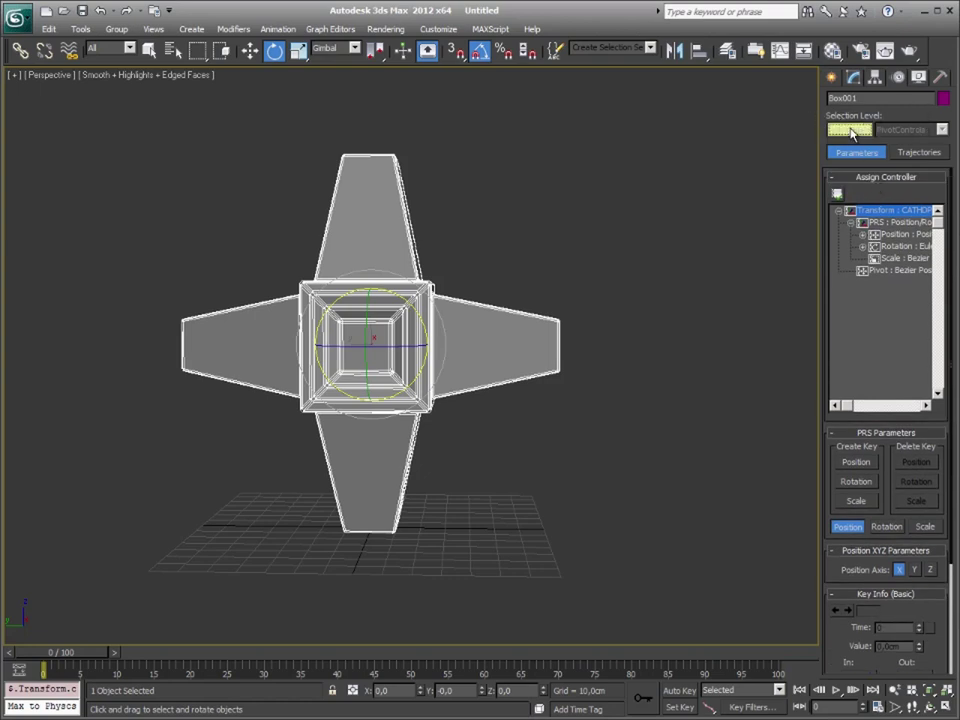
left_click(942, 130)
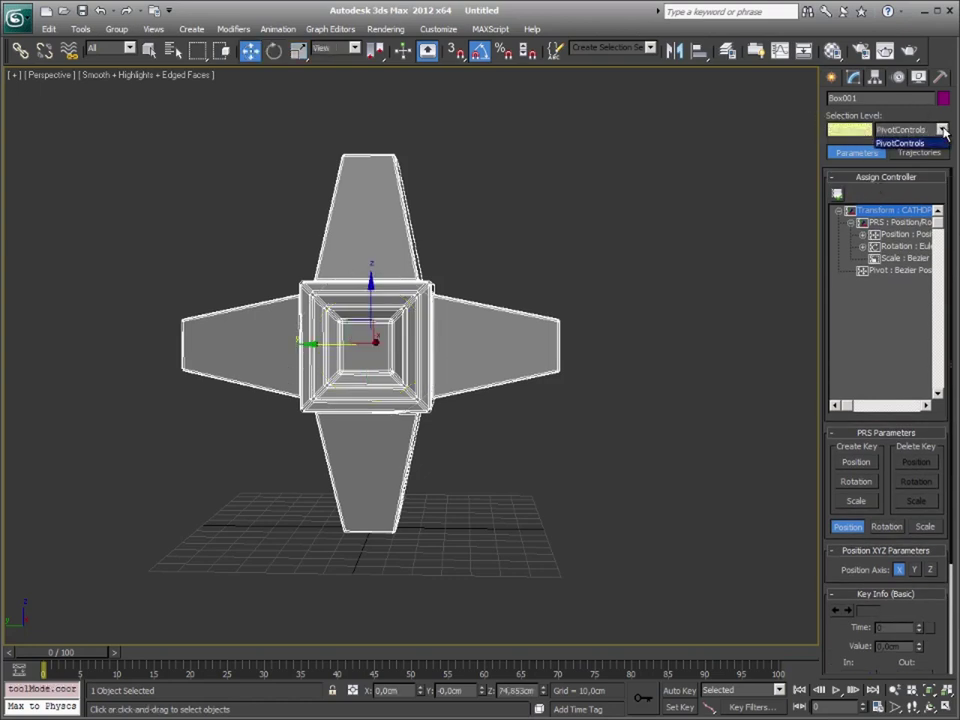
left_click(900, 143)
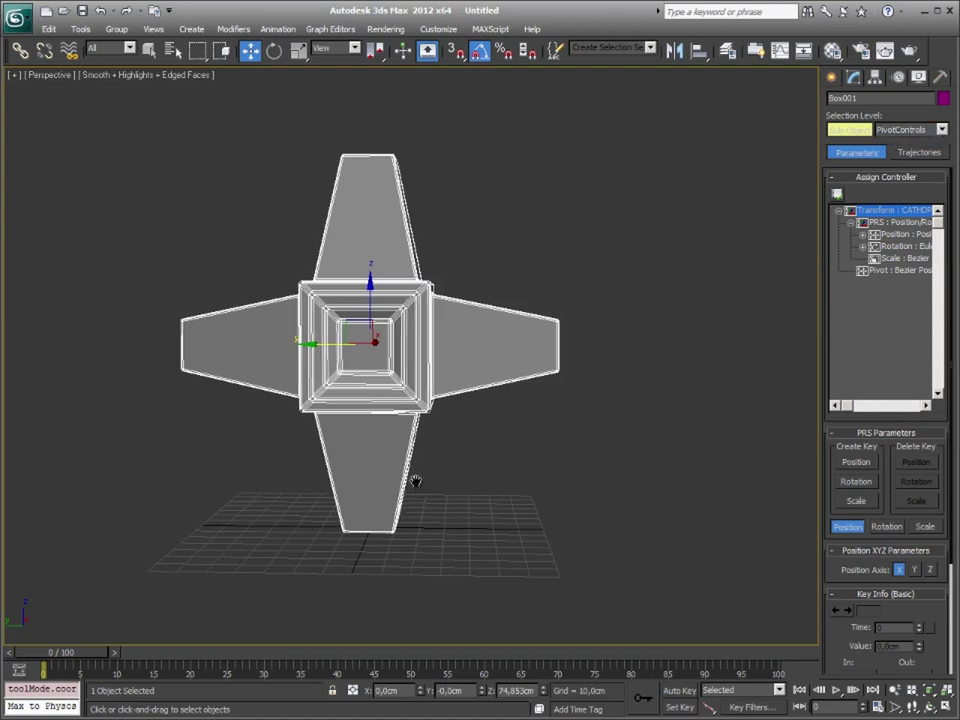
middle_click_drag(418, 482, 398, 458)
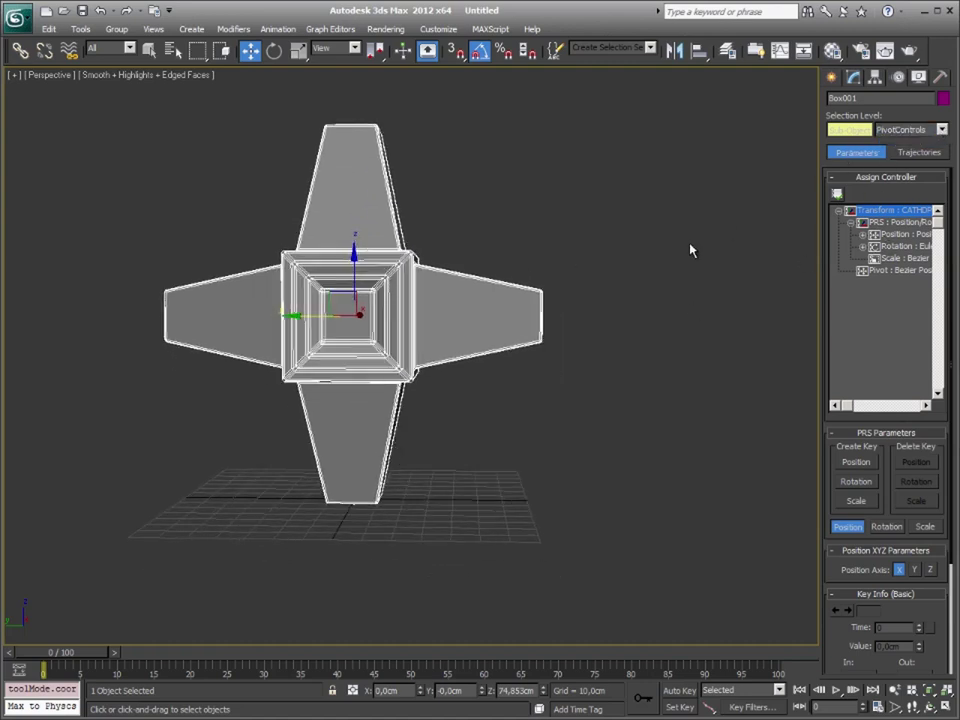
left_click_drag(355, 275, 366, 458)
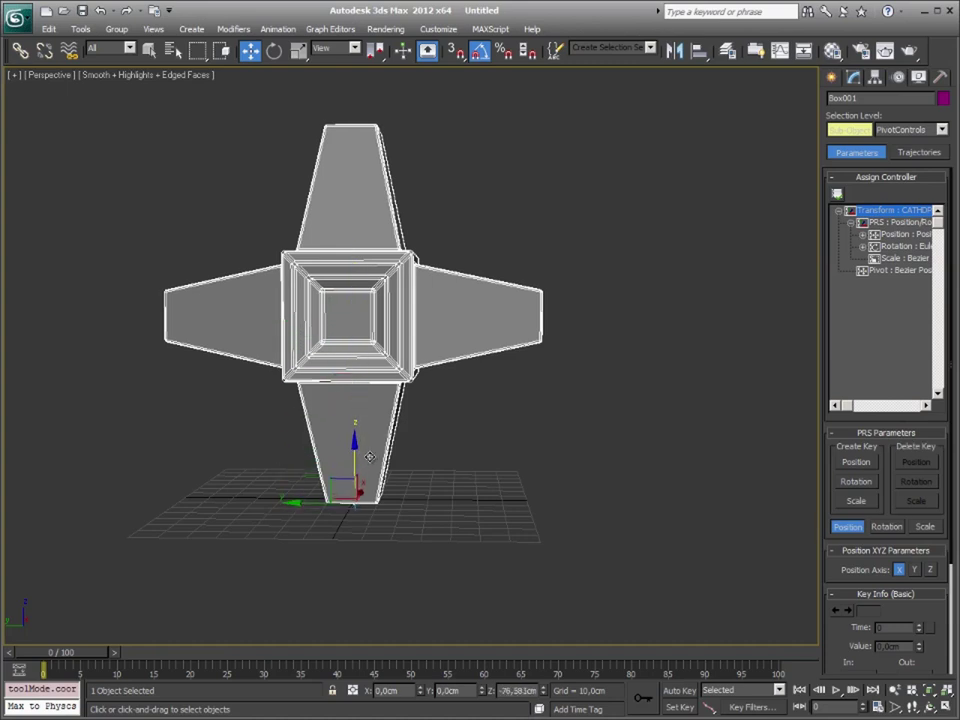
With Auto Key on, rotate Box001 90° about X in the View system at frame 10
left_click(676, 691)
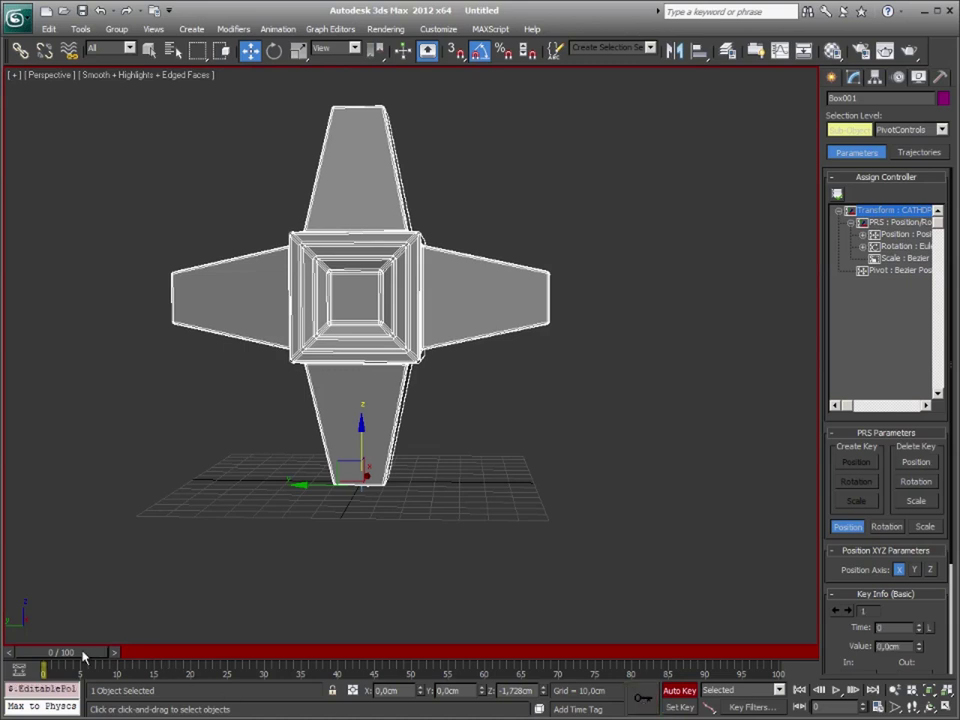
left_click_drag(70, 657, 138, 657)
key("w")
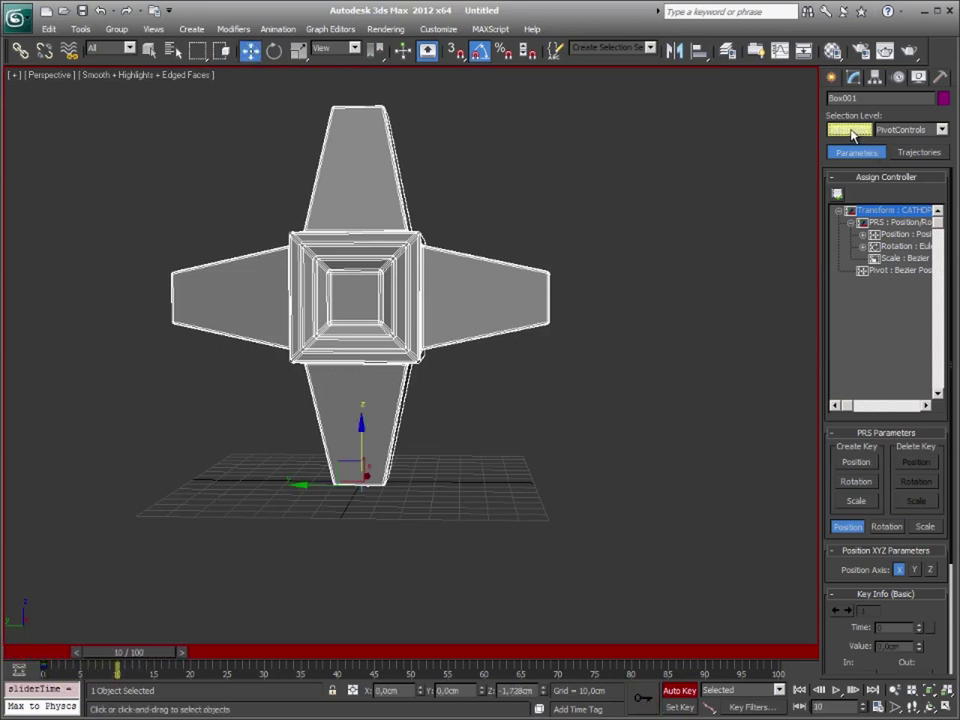
key("ctrl+b")
key("e")
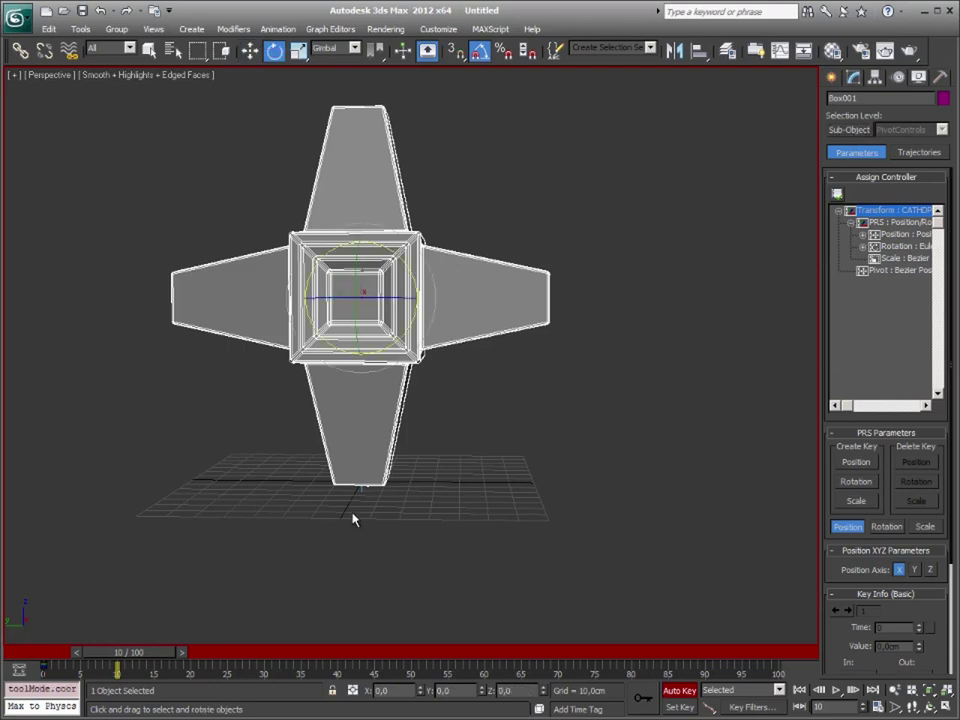
left_click(340, 48)
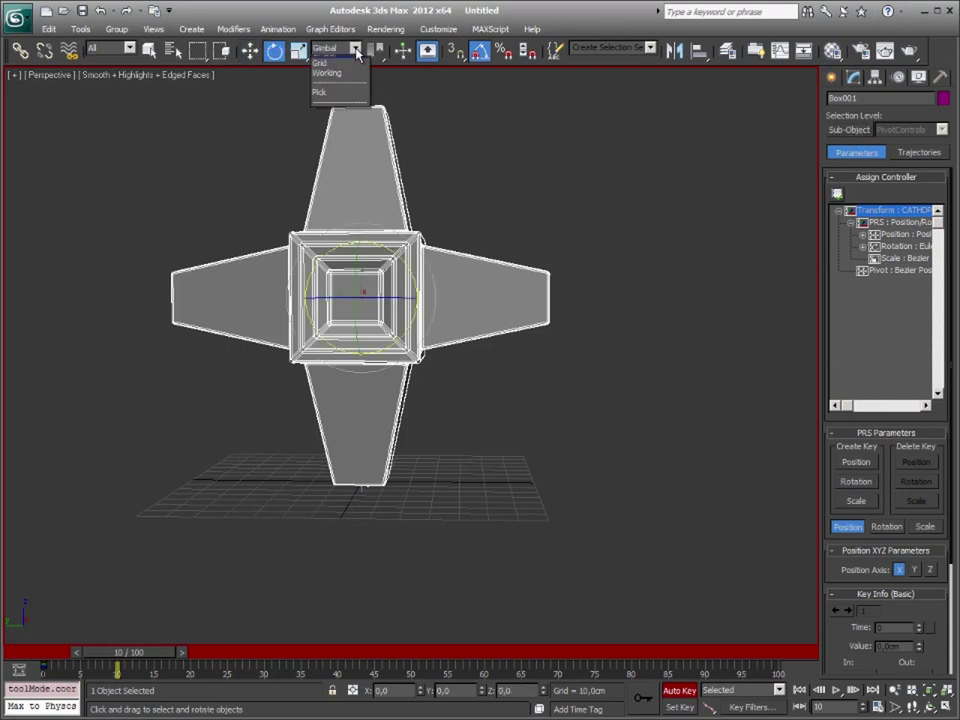
left_click(325, 64)
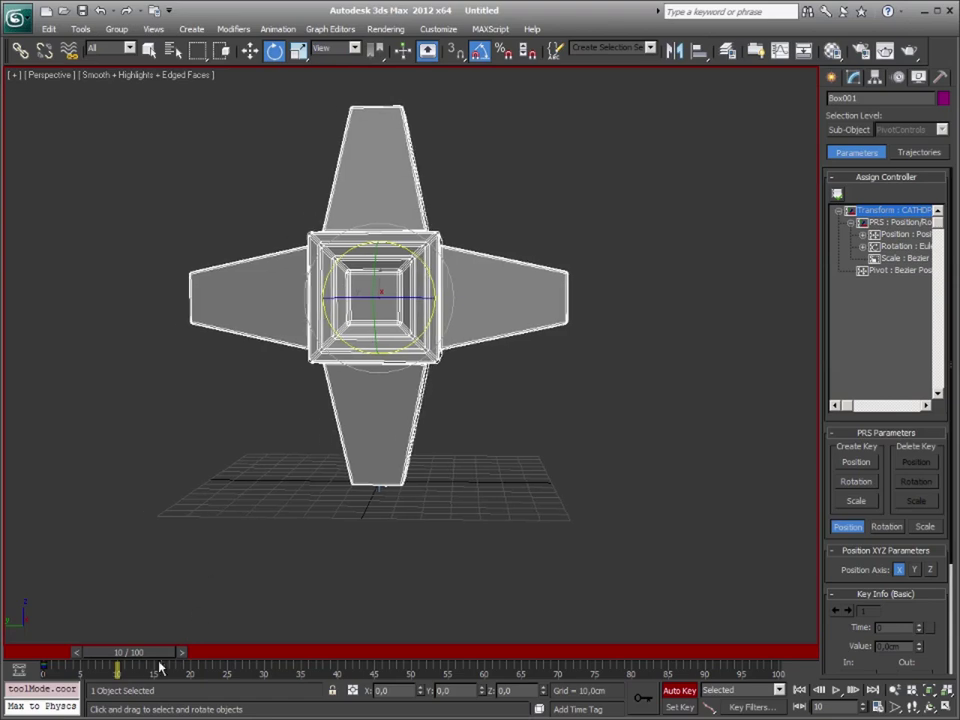
mouse_move(150, 652)
left_mouse_down()
mouse_move(111, 652)
mouse_move(205, 657)
mouse_move(160, 652)
left_mouse_up()
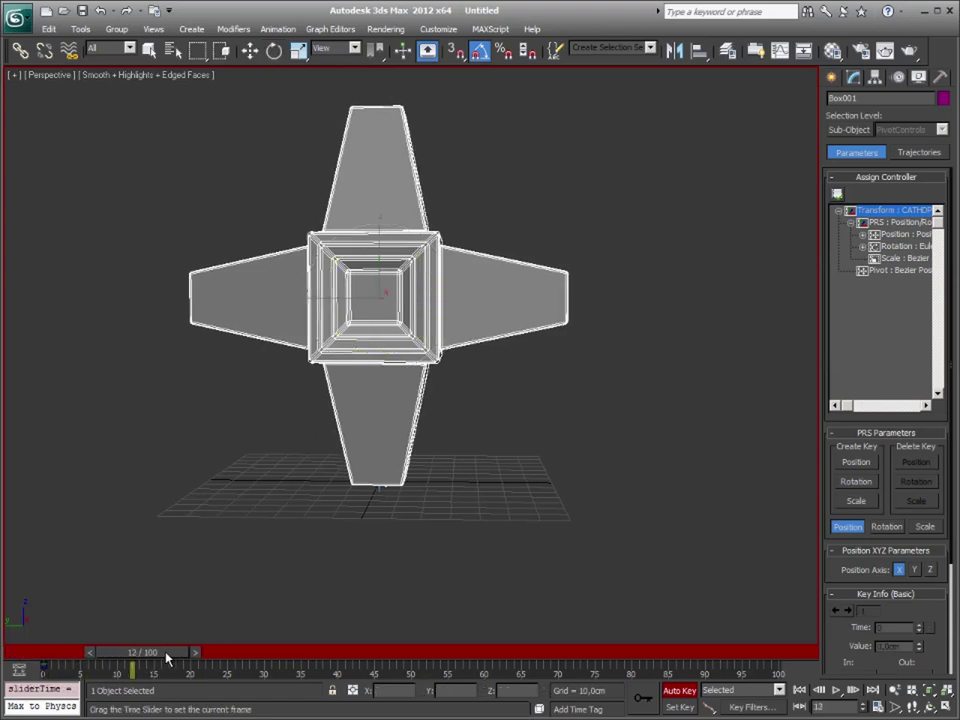
key("e")
left_click_drag(421, 261, 484, 314)
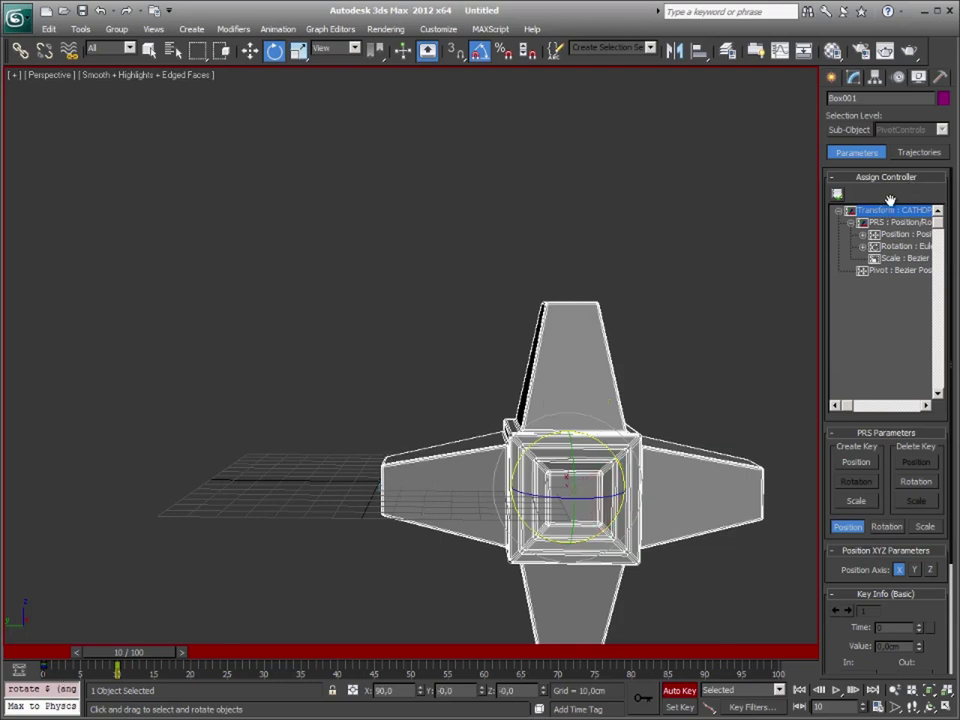
middle_click_drag(338, 343, 202, 300, "alt")
mouse_move(365, 340)
middle_mouse_down("alt")
mouse_move(479, 457)
mouse_move(456, 456)
middle_mouse_up("alt")
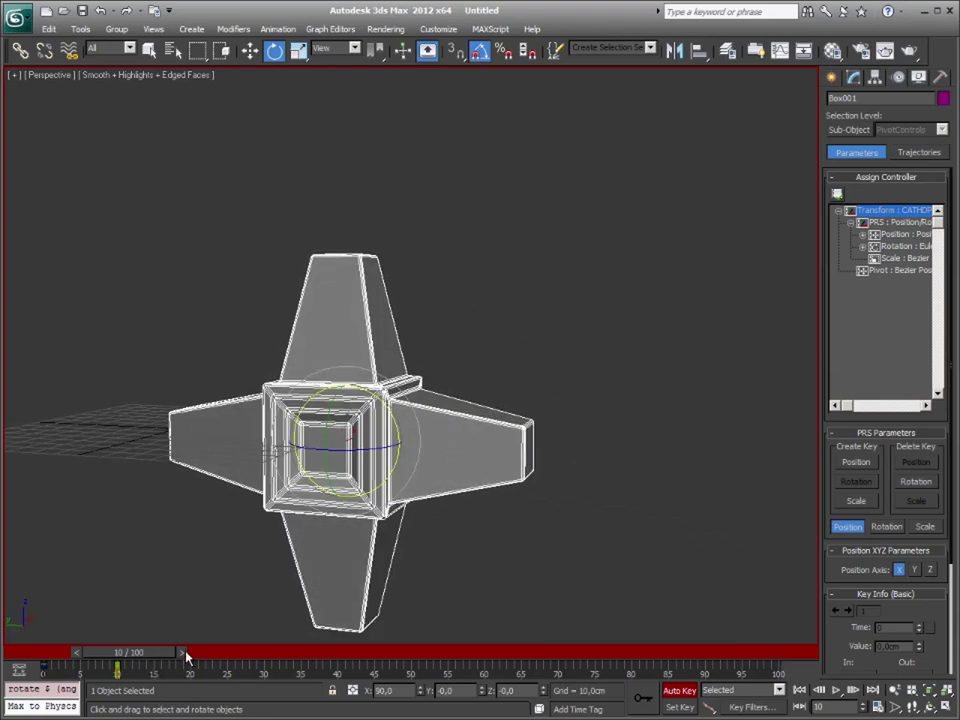
At frame 11, move the pivot through PivotControls out to the right arm's tip
left_click(185, 652)
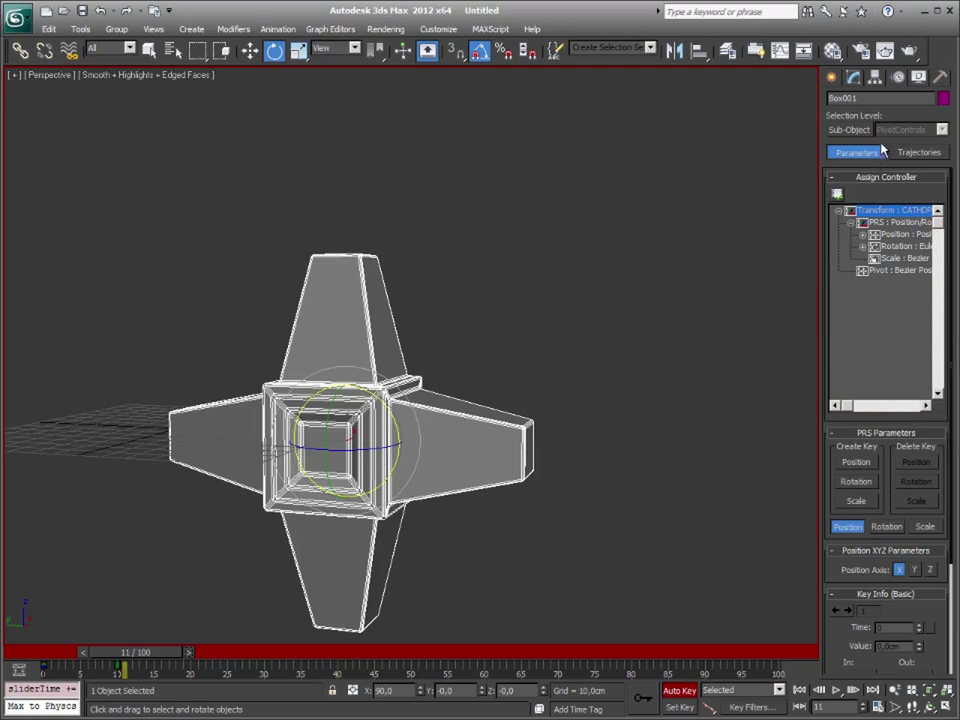
left_click(849, 129)
left_click(941, 129)
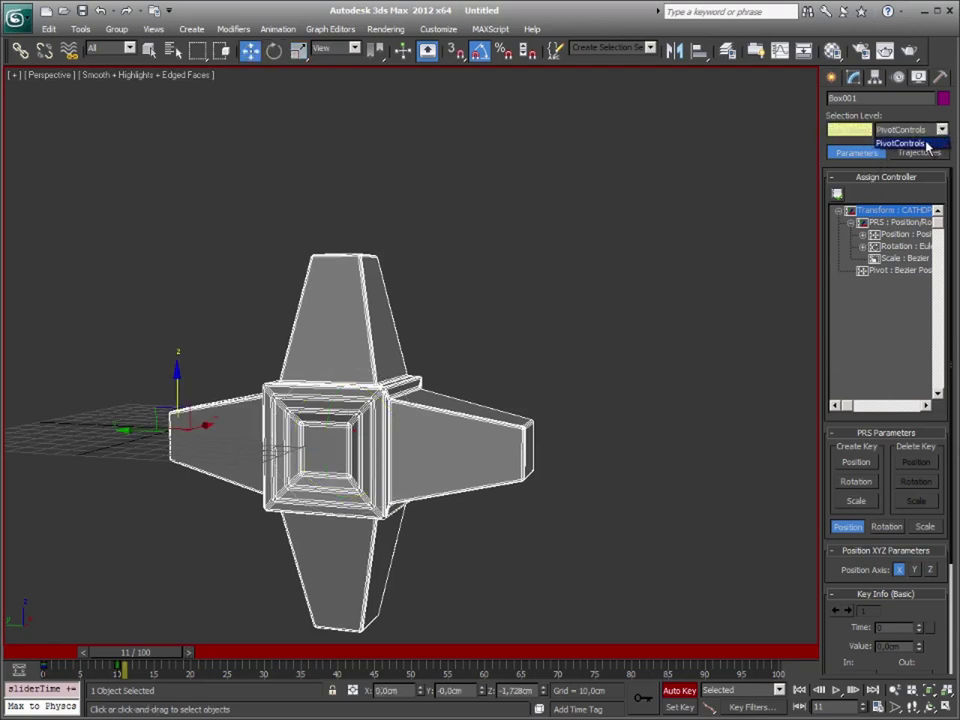
left_click(927, 146)
left_click_drag(126, 431, 479, 443)
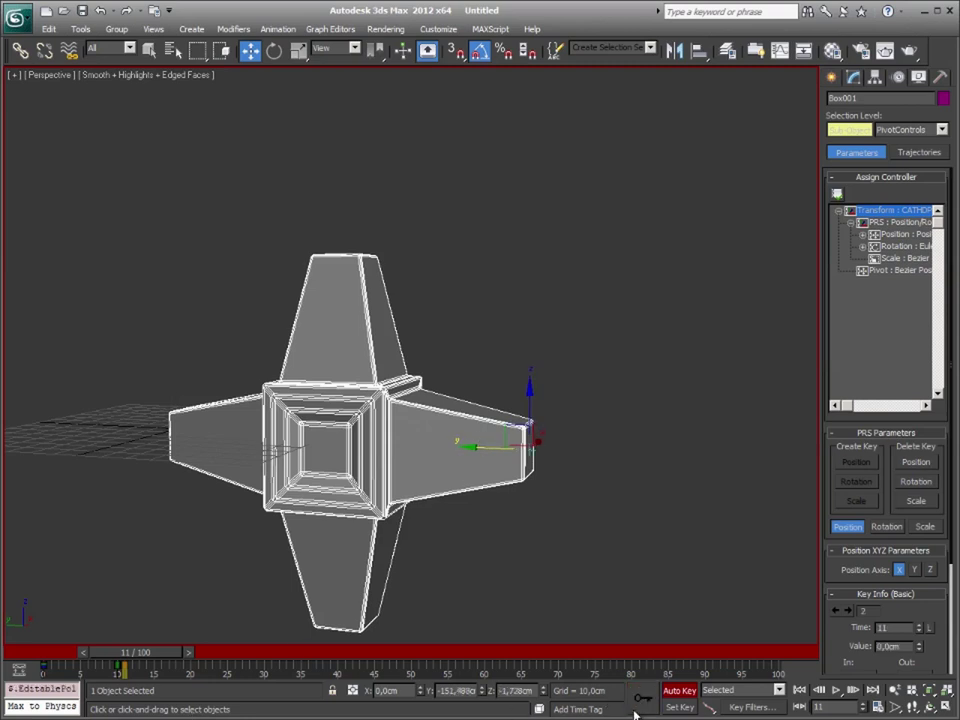
left_click_drag(172, 660, 214, 652)
key("w")
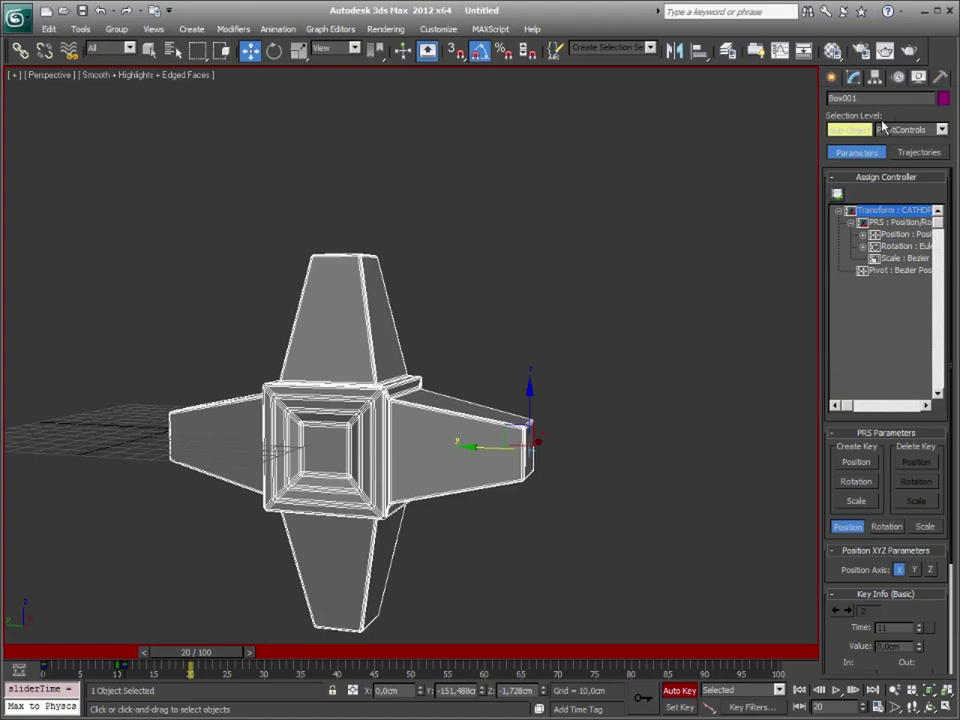
Rotate the star further around its new pivot, reaching -135° by frame 20
middle_click_drag(392, 338, 375, 320)
key("e")
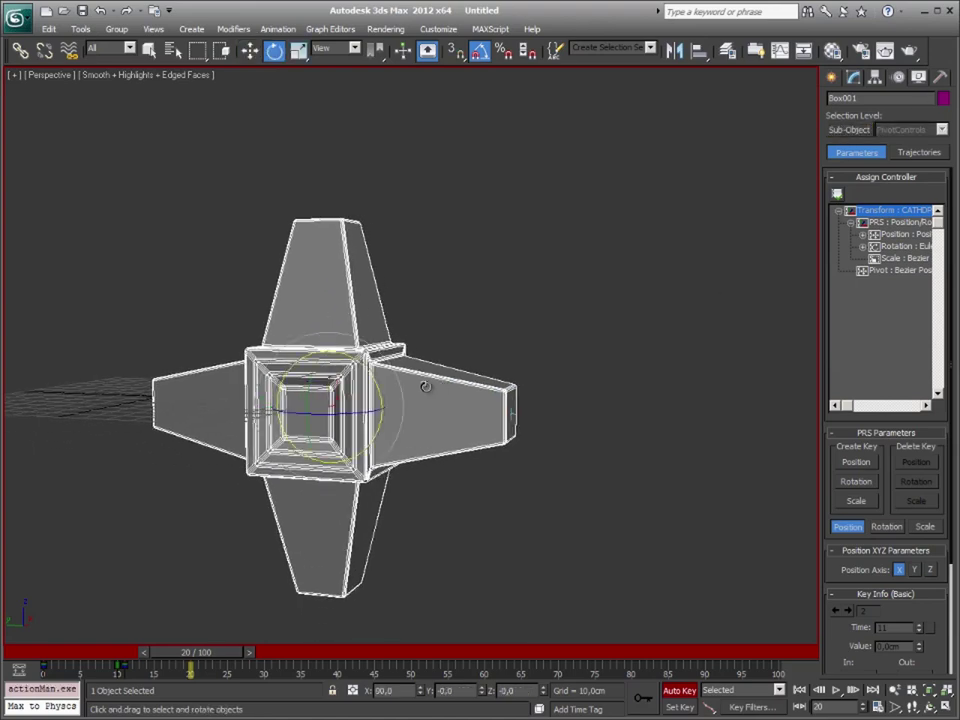
left_click_drag(425, 386, 507, 407)
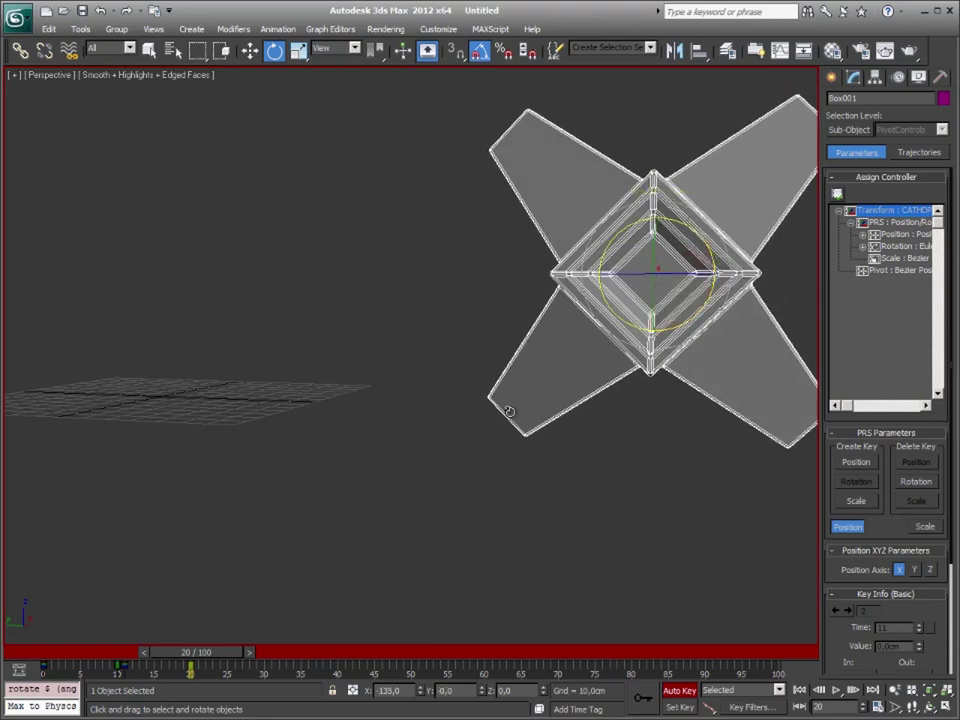
scroll(386, 381, "down", 3)
middle_click_drag(326, 369, 484, 393, "alt")
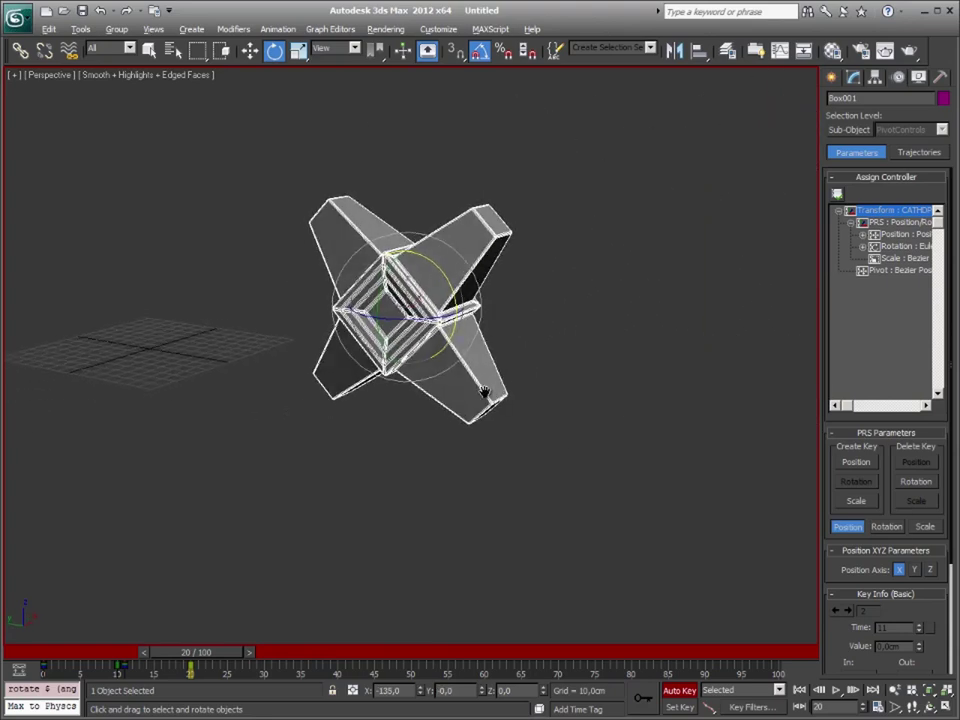
middle_click_drag(343, 600, 376, 455, "alt")
At frame 21, move the pivot to the lower arm tip, create a position key, then go to frame 30
left_click(253, 655)
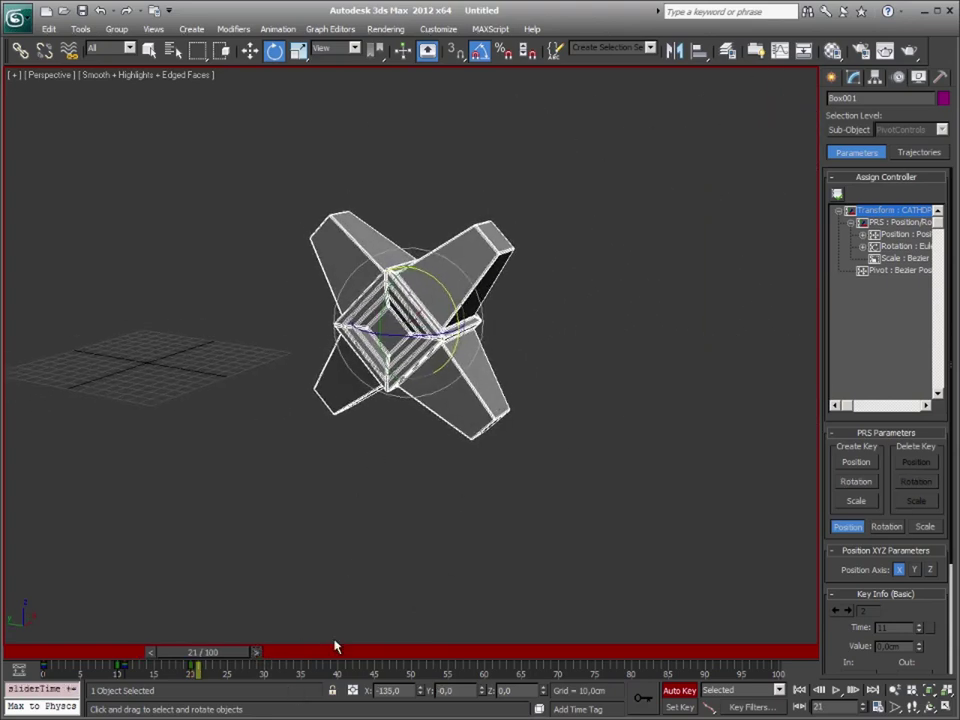
left_click(849, 129)
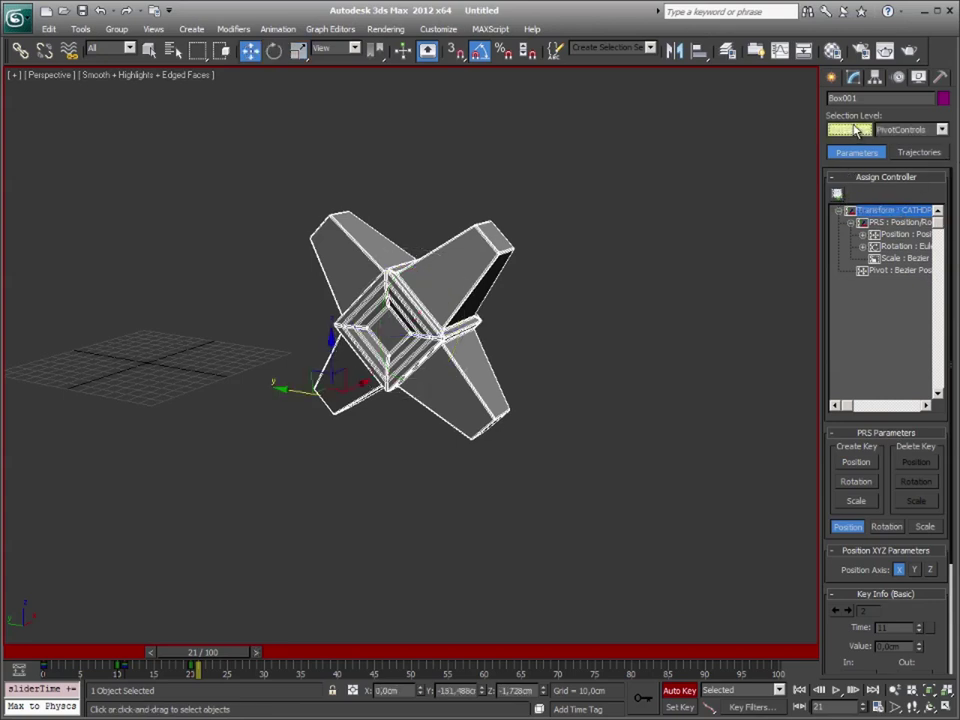
left_click_drag(283, 388, 447, 403)
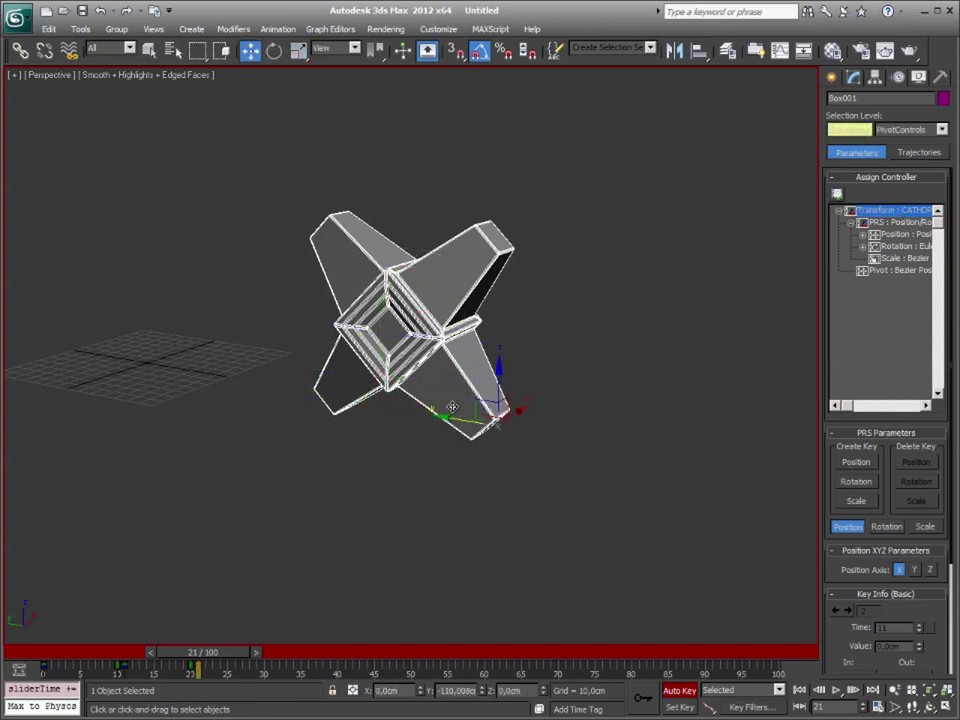
middle_click_drag(640, 600, 597, 663)
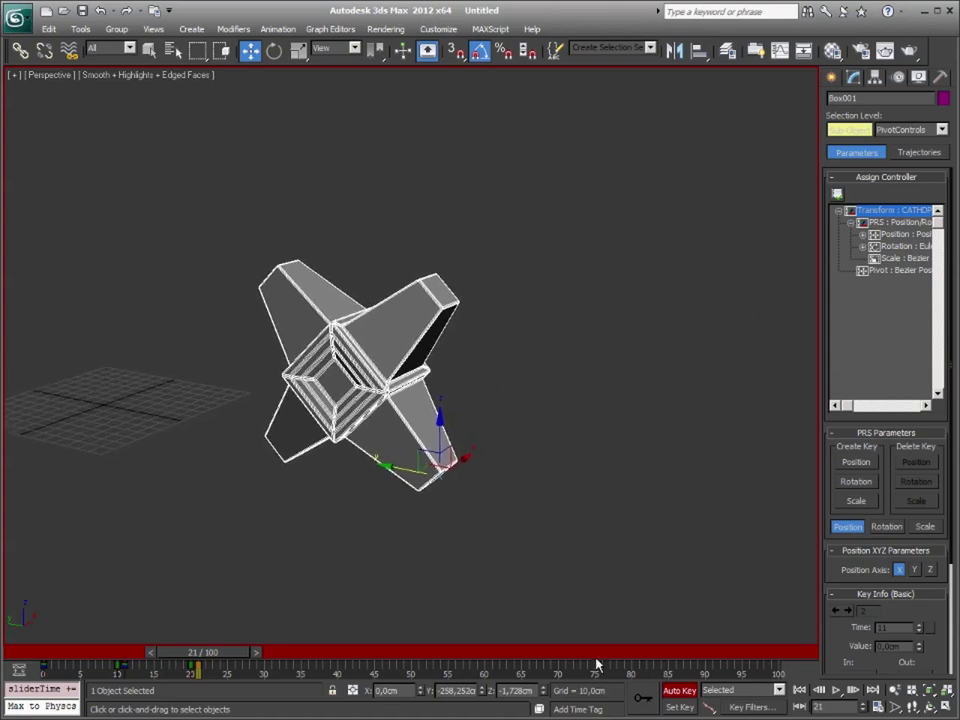
left_click(646, 697)
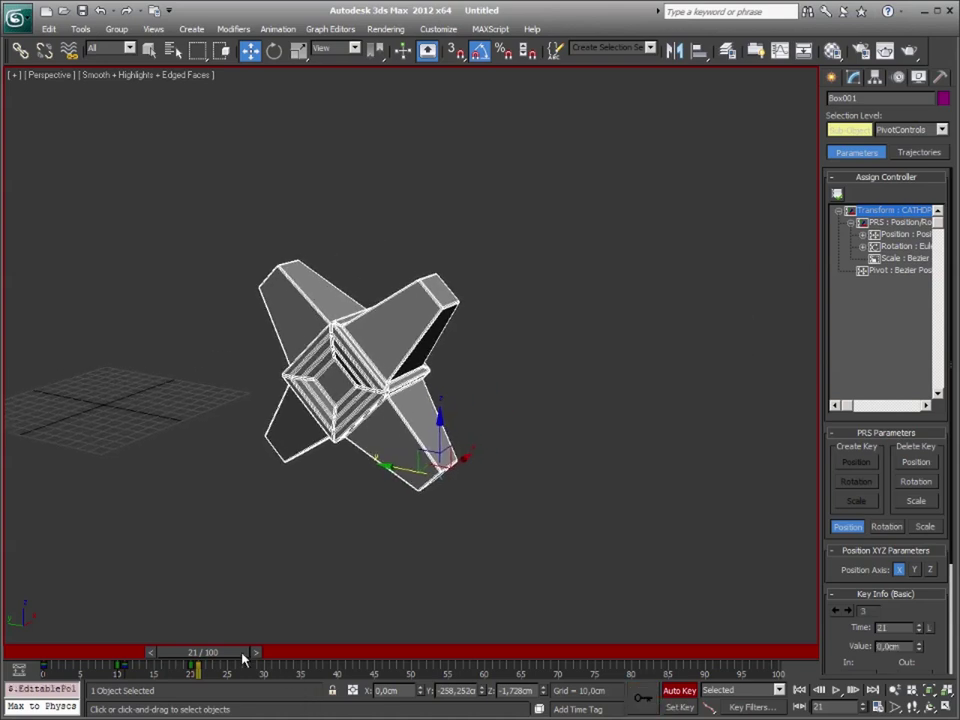
left_click_drag(243, 657, 314, 651)
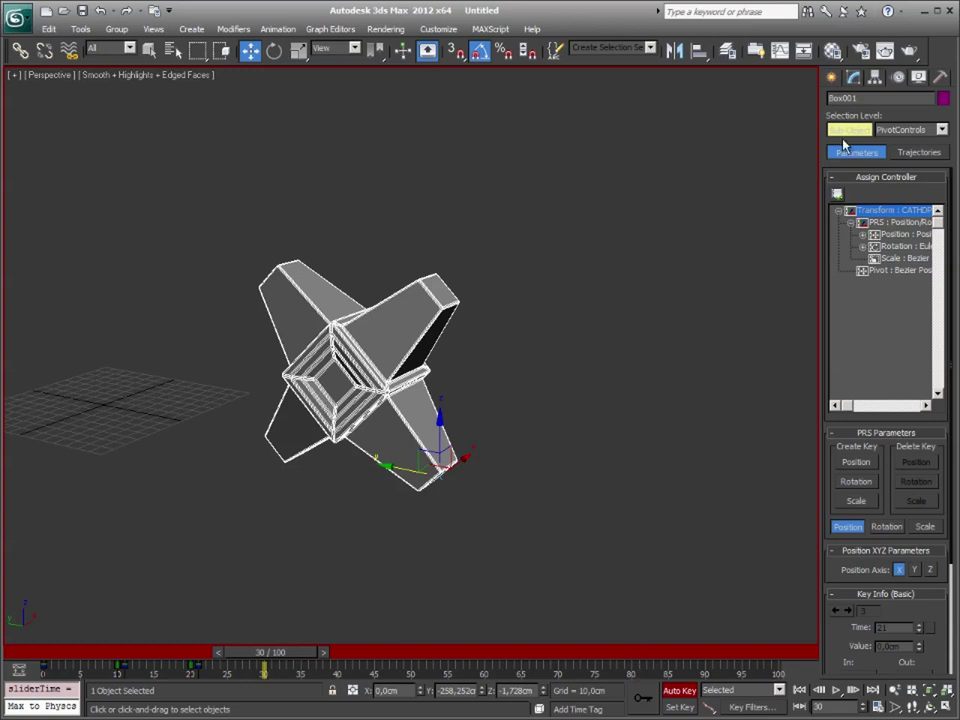
Leave pivot editing and rotate the star 80° around Y and -35° around Z
key("ctrl+b")
key("e")
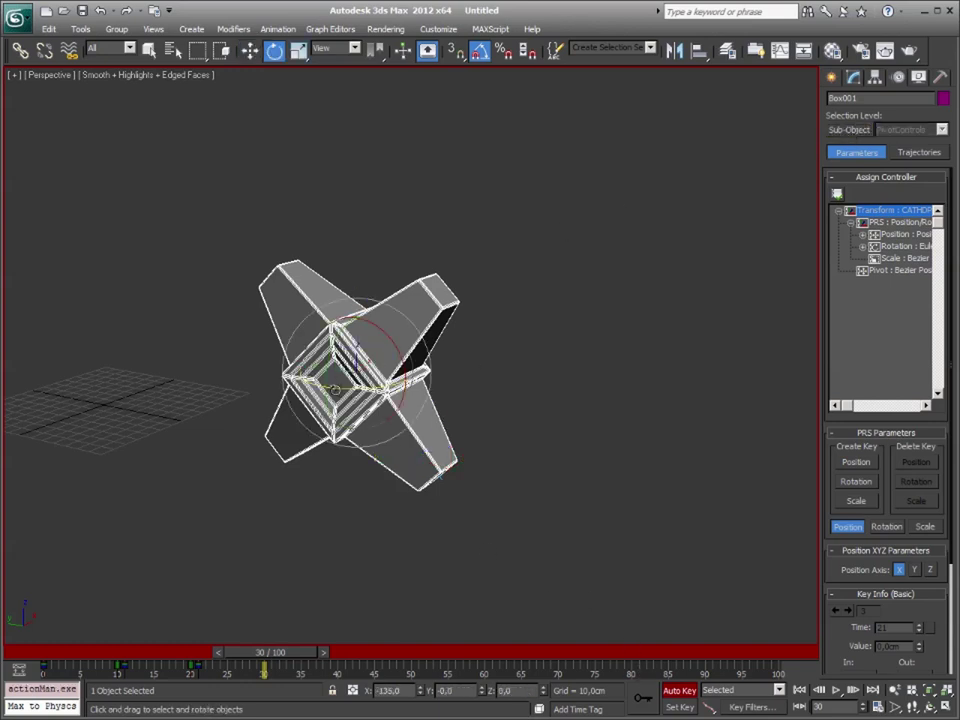
left_click_drag(290, 290, 384, 317)
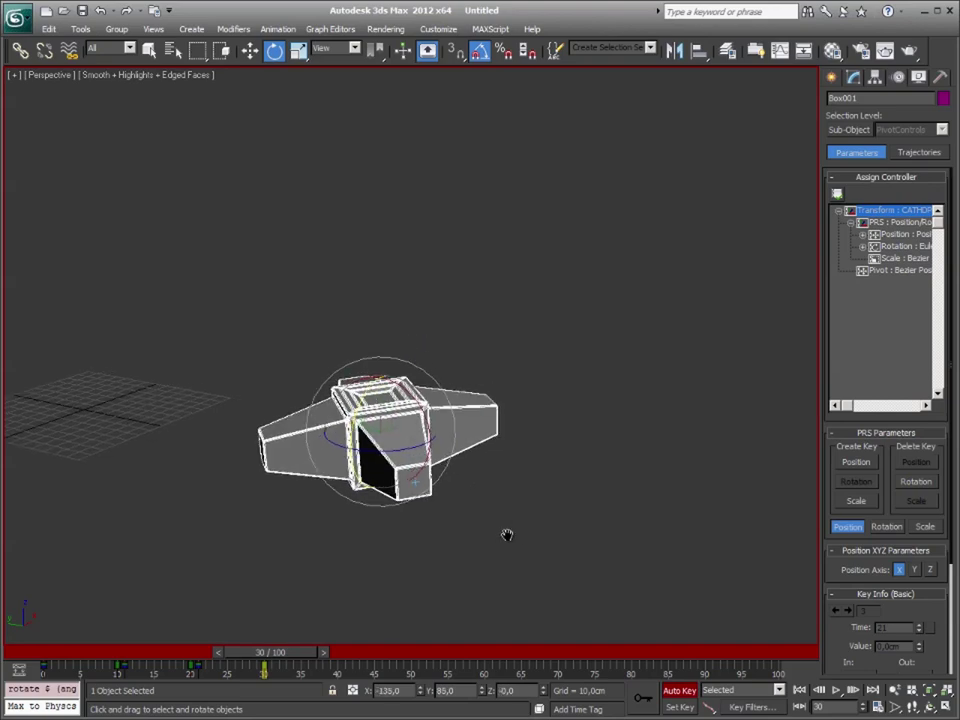
left_click_drag(420, 442, 349, 454)
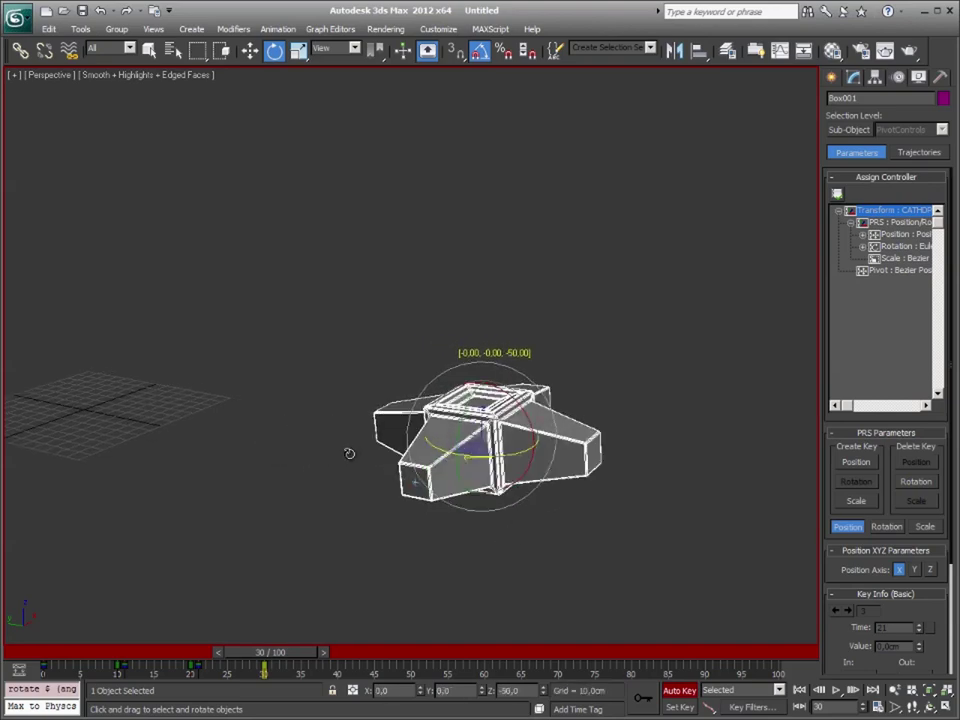
mouse_move(297, 660)
left_mouse_down()
mouse_move(60, 660)
mouse_move(311, 662)
mouse_move(66, 656)
mouse_move(262, 656)
left_mouse_up()
Set a key for the star's current pose and turn Auto Key off
key("e")
left_click(648, 703)
key("e")
key("e")
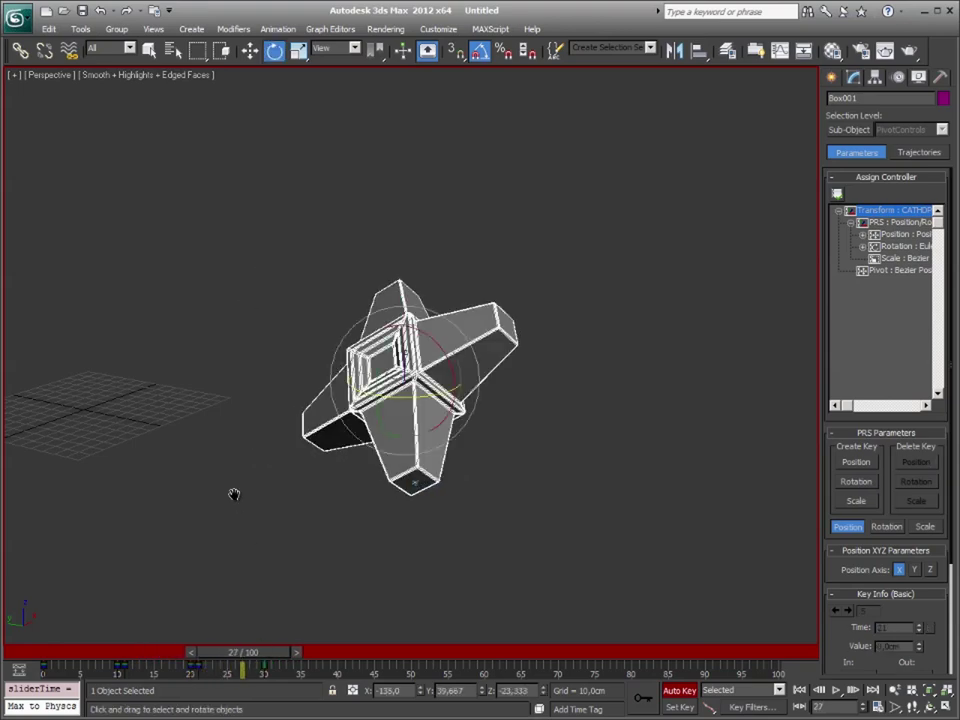
mouse_move(233, 495)
middle_mouse_down("alt")
mouse_move(349, 516)
mouse_move(343, 501)
mouse_move(328, 506)
mouse_move(676, 634)
middle_mouse_up("alt")
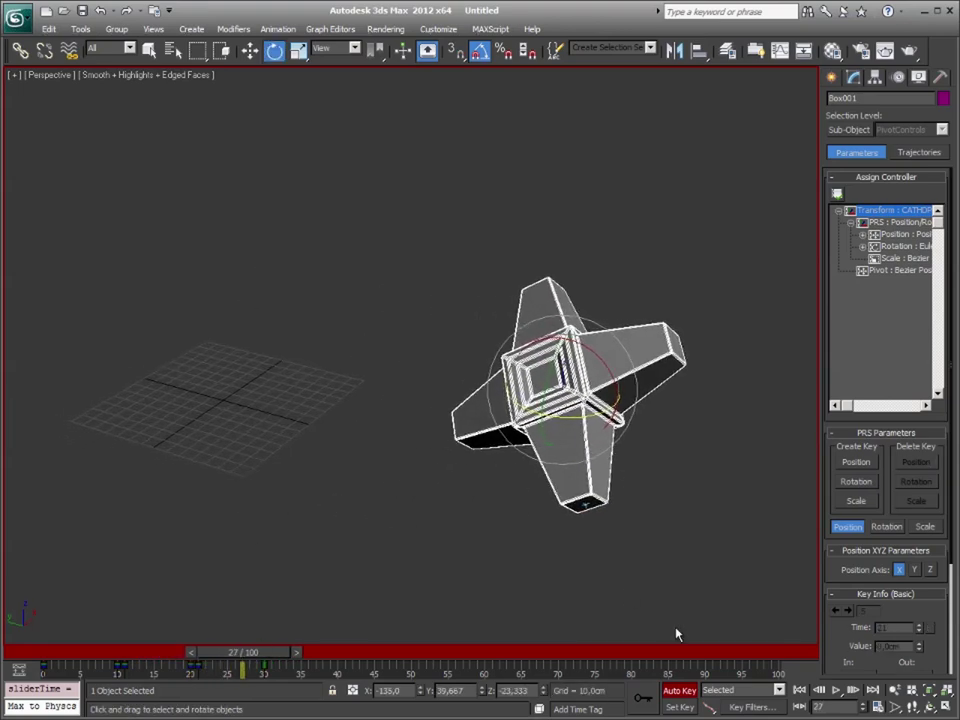
left_click(676, 689)
Hide the PUNTO_MESH Body, Wheel and tire layers in the Layer Manager
mouse_move(244, 655)
left_mouse_down()
mouse_move(64, 658)
mouse_move(302, 658)
mouse_move(254, 657)
left_mouse_up()
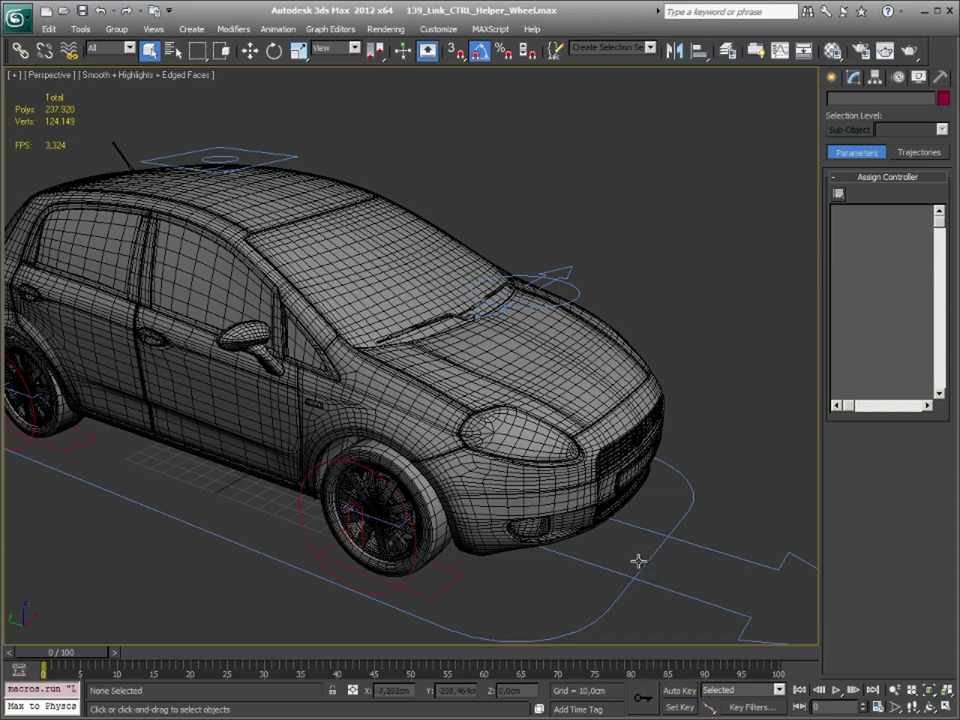
left_click(507, 309)
left_click(727, 50)
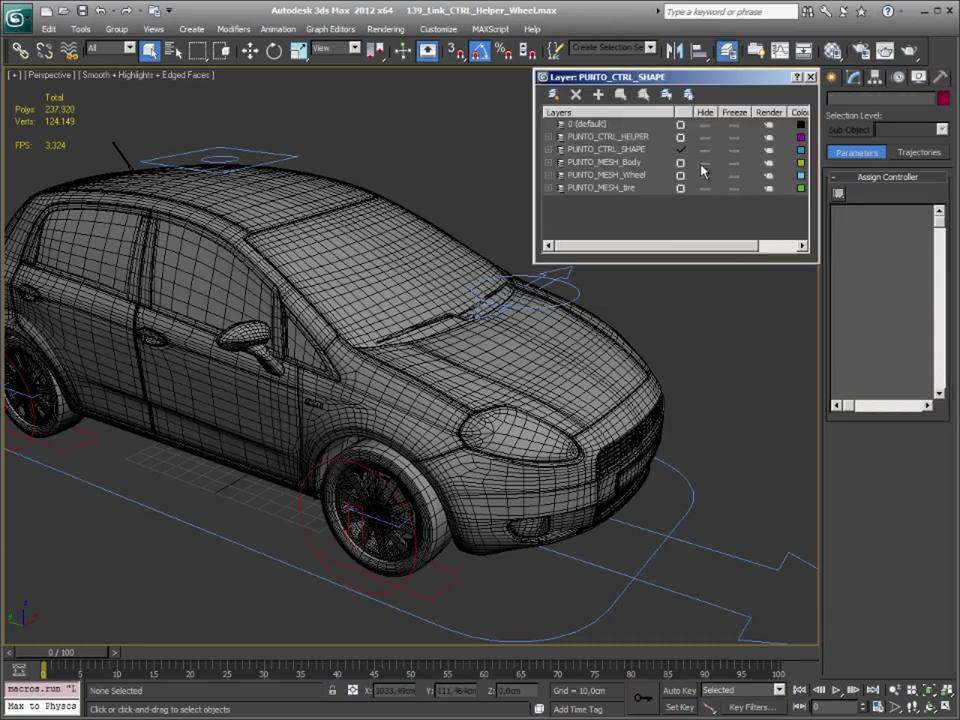
left_click_drag(701, 164, 706, 190)
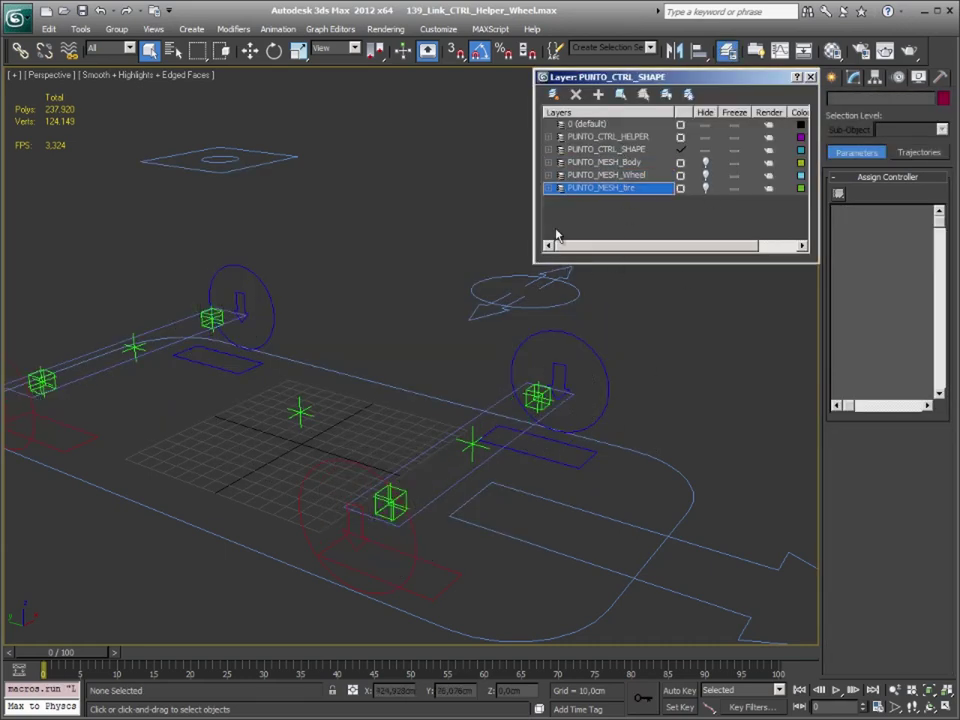
Select PUNTO_CTRL_SHAPE_Drift, unhide PUNTO_MESH_Body, and move the shape to test that the body follows
left_click_drag(489, 253, 448, 315)
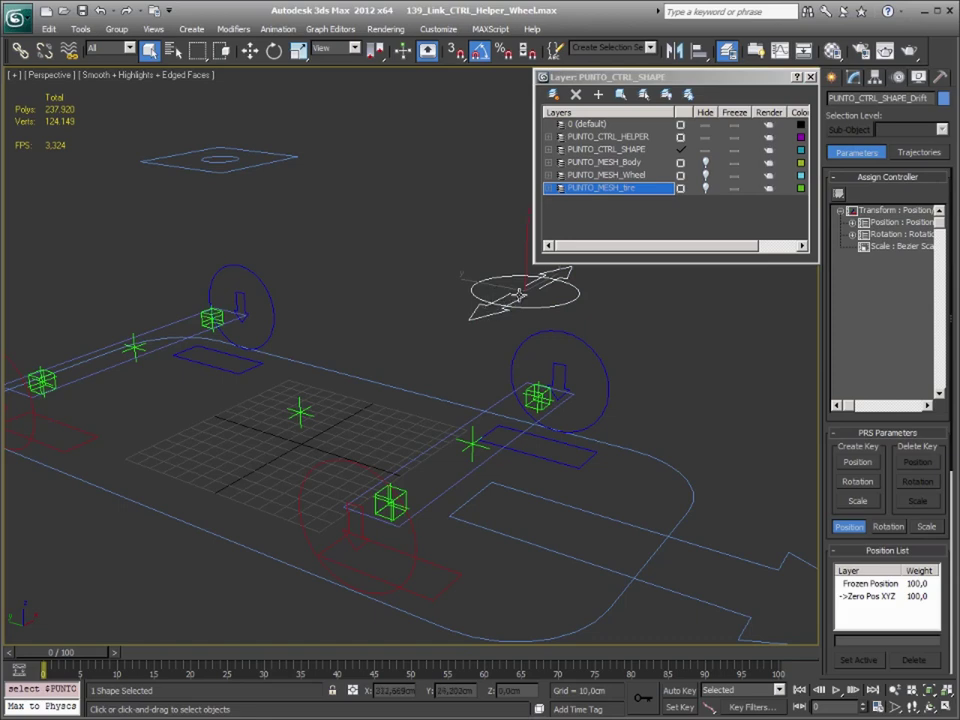
mouse_move(506, 313)
middle_mouse_down("alt")
mouse_move(508, 378)
mouse_move(529, 343)
mouse_move(548, 334)
middle_mouse_up("alt")
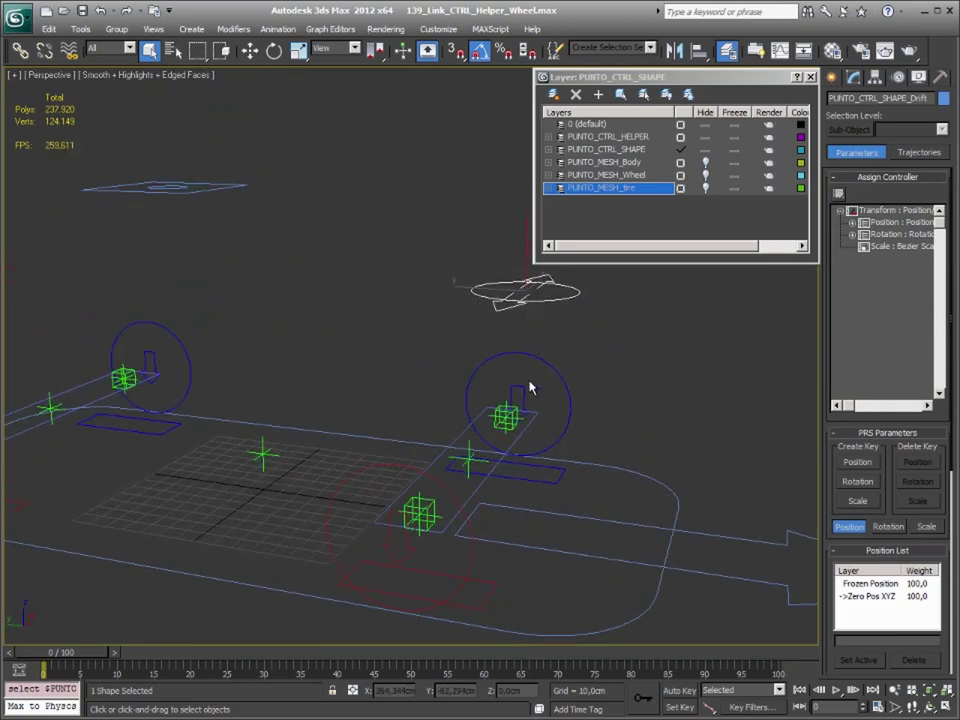
middle_click_drag(529, 388, 463, 469, "alt")
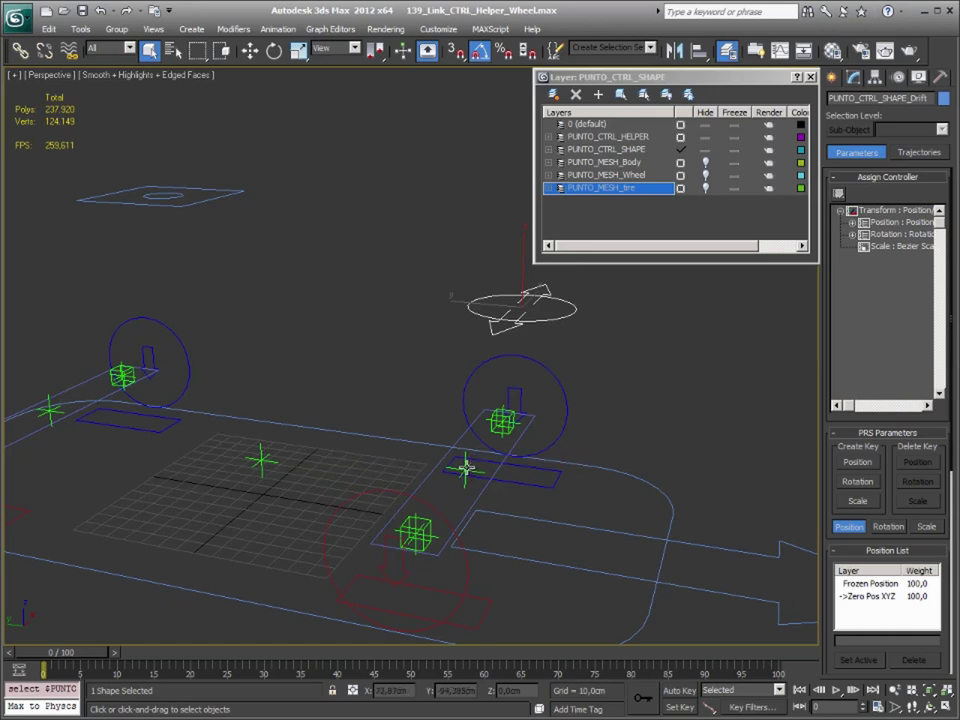
left_click(705, 163)
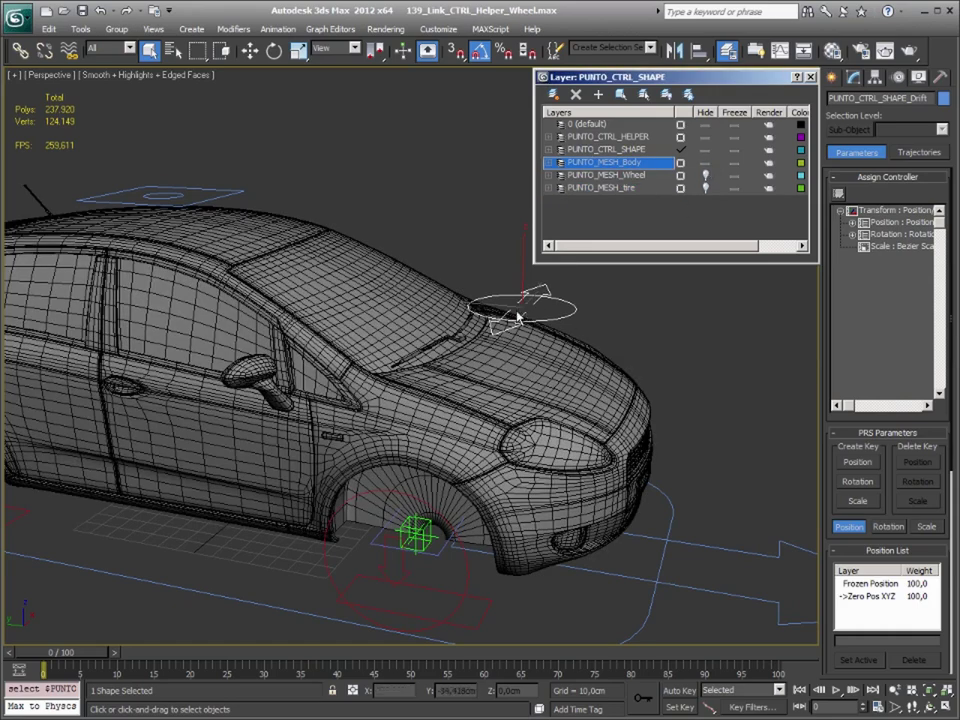
key("w")
mouse_move(522, 305)
left_mouse_down()
mouse_move(510, 300)
mouse_move(525, 300)
left_mouse_up()
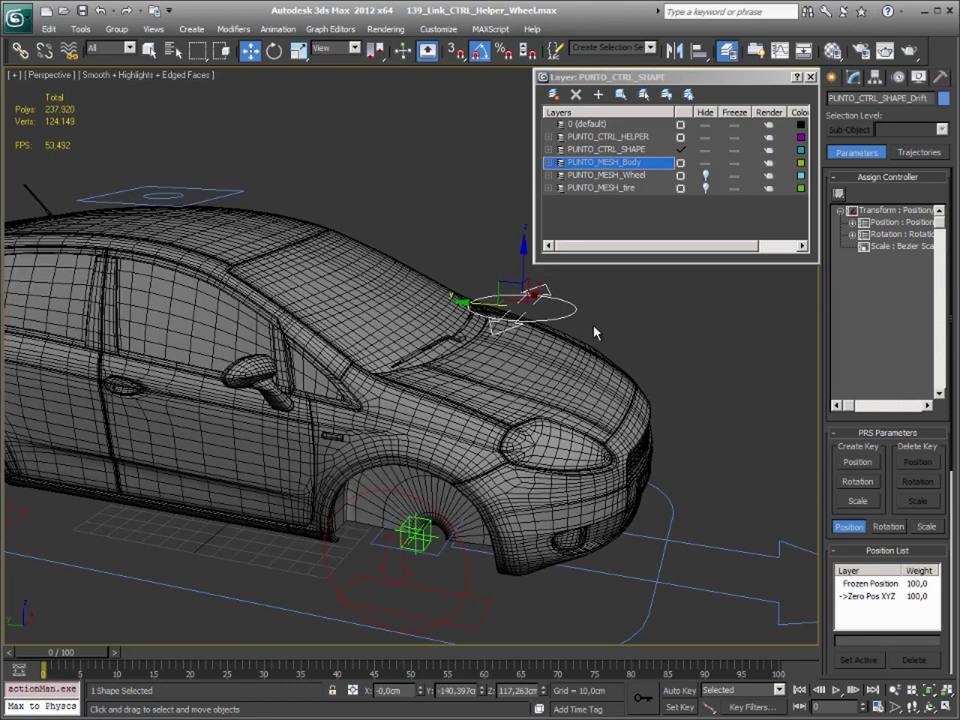
Hide the body layer and align the drift shape's pivot to the helper's pivot in X, Y and Z
left_click(705, 163)
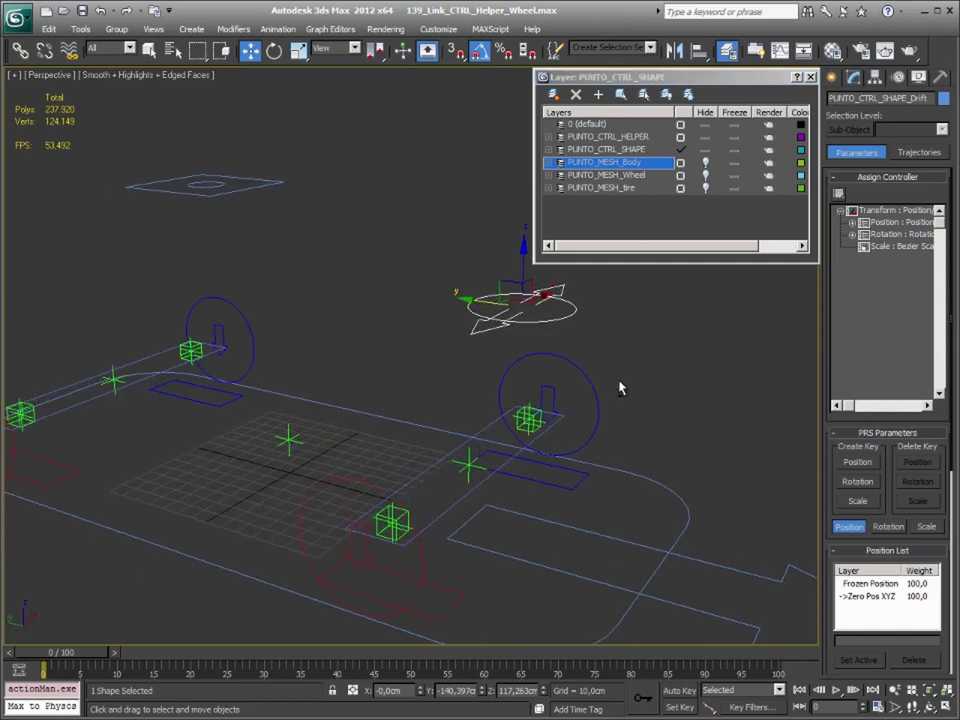
left_click(876, 78)
left_click(888, 172)
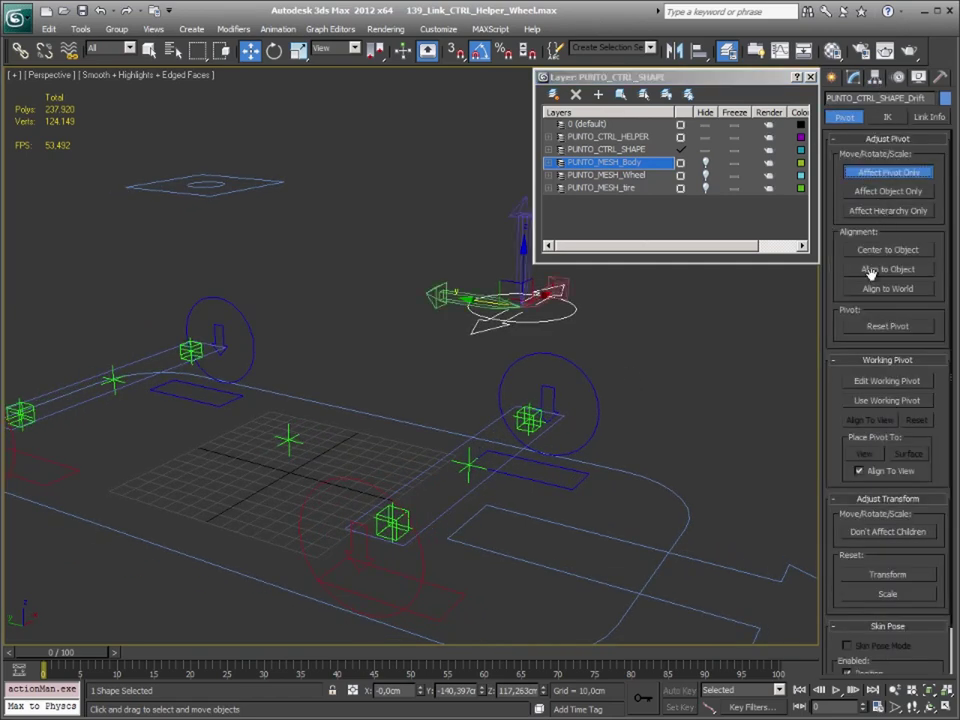
key("alt+a")
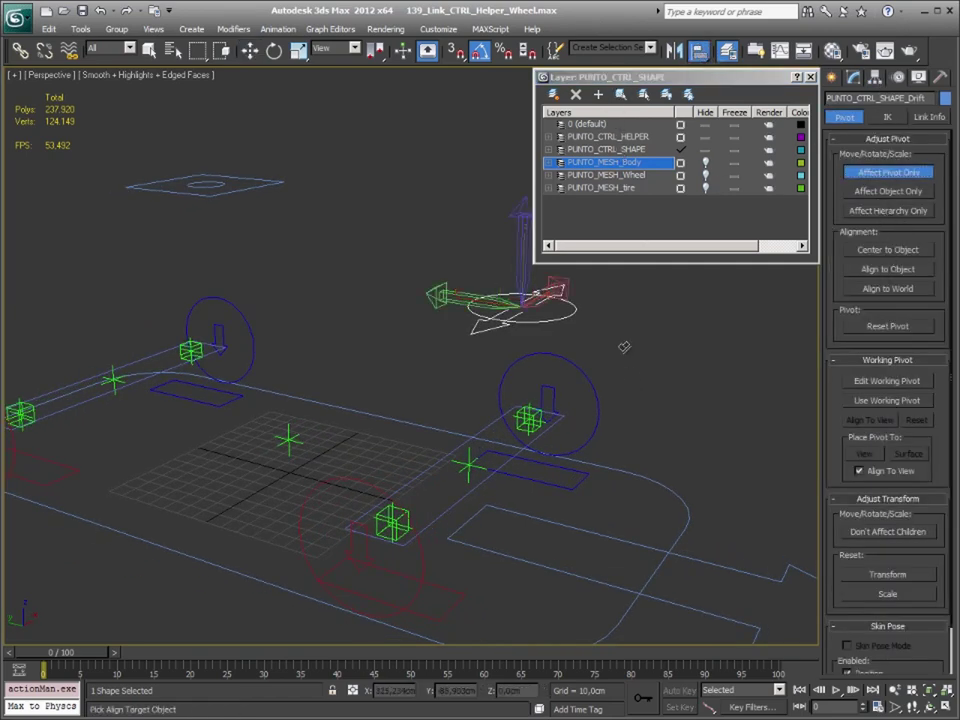
left_click(470, 469)
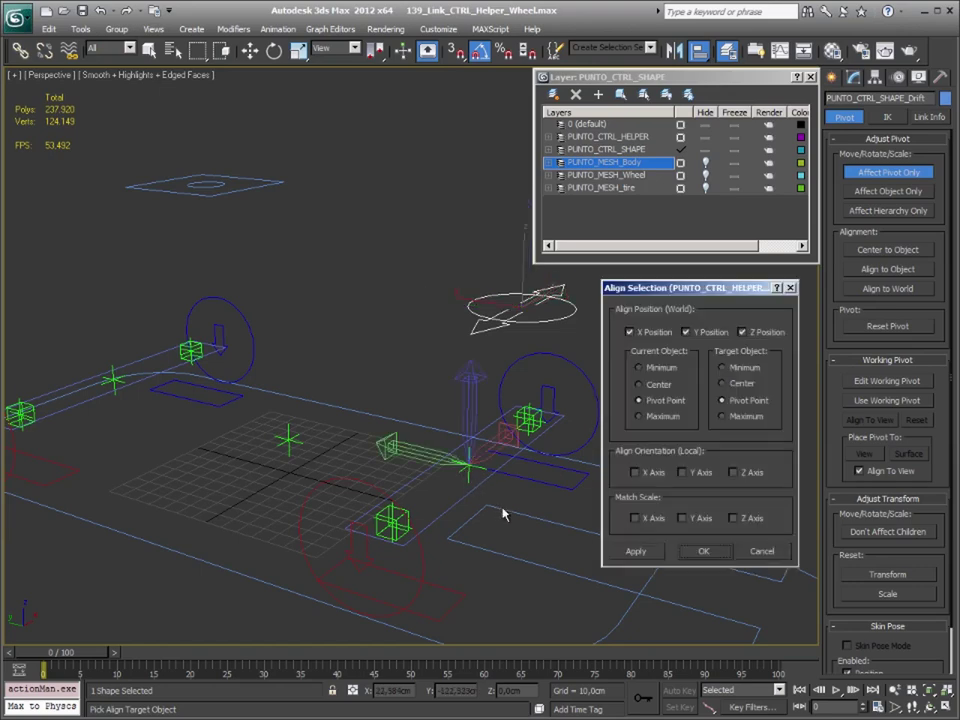
left_click(703, 551)
mouse_move(686, 439)
middle_mouse_down("alt")
mouse_move(660, 411)
mouse_move(628, 432)
middle_mouse_up("alt")
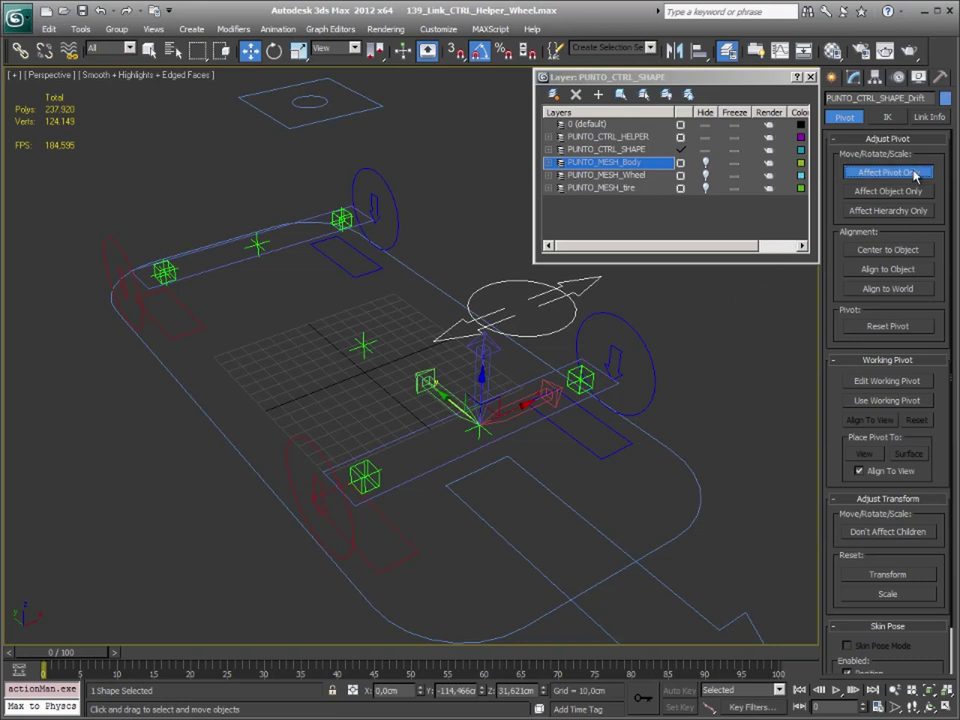
Turn off Affect Pivot Only, convert PUNTO_CTRL_SHAPE_Drift to an Editable Spline, and list its transform controllers
left_click(888, 172)
left_click(941, 78)
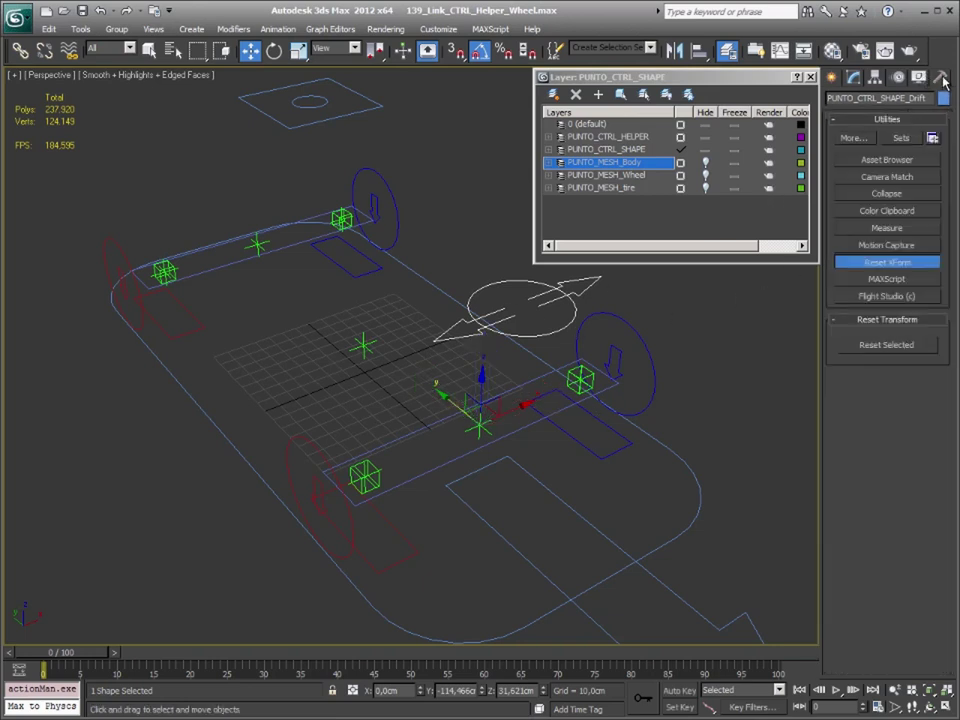
right_click(556, 305)
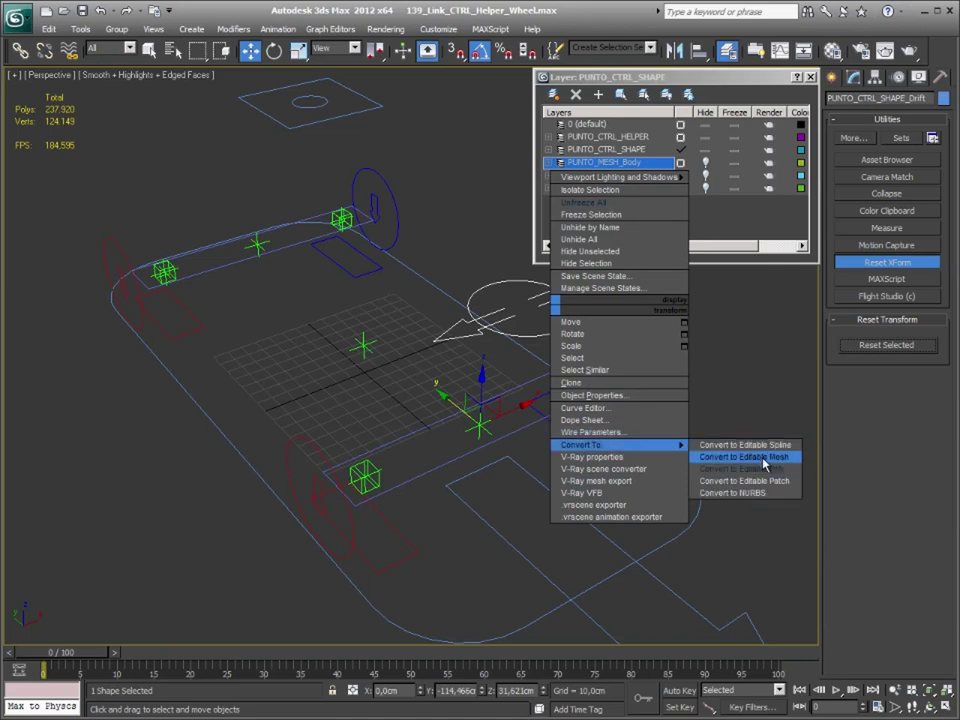
left_click(745, 446)
mouse_move(687, 300)
middle_mouse_down("alt")
mouse_move(707, 298)
mouse_move(651, 335)
middle_mouse_up("alt")
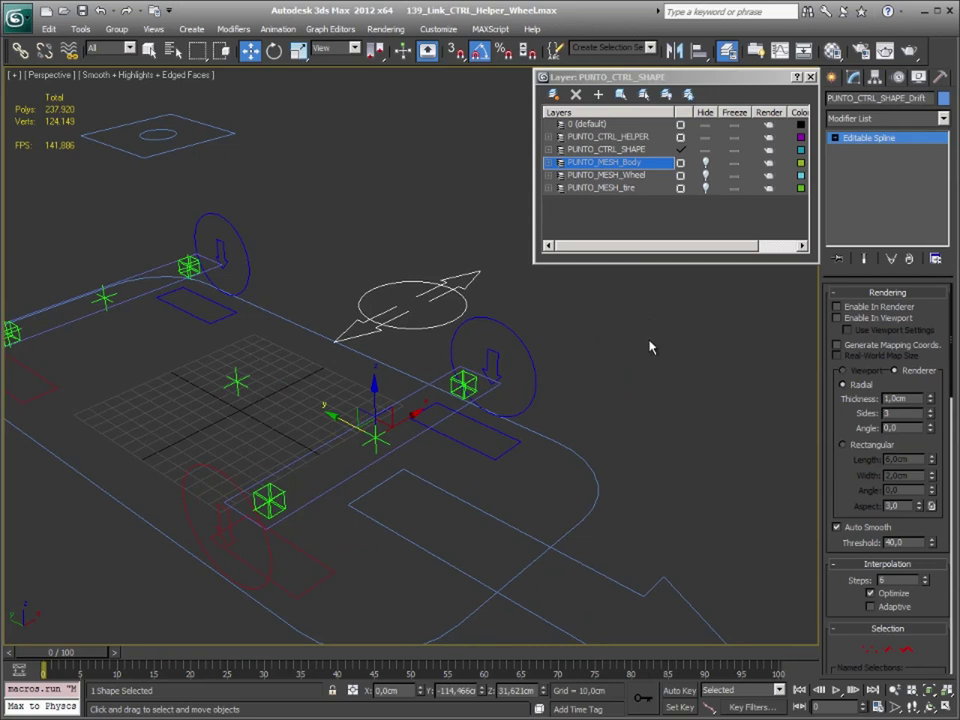
left_click(919, 77)
left_click(838, 193)
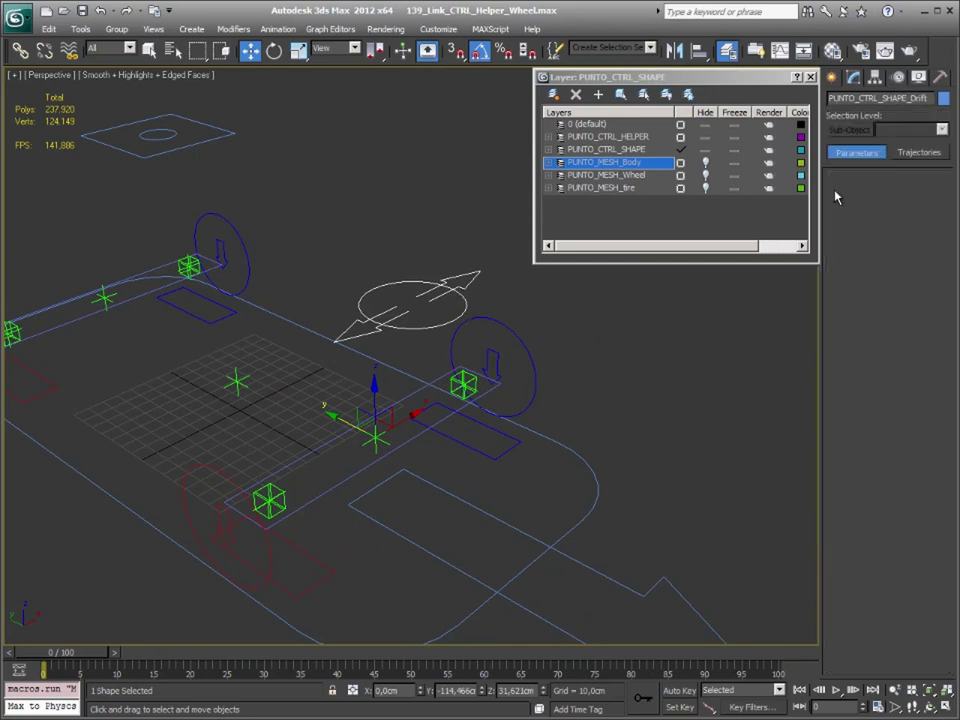
Assign CATHDPivotTrans as the drift control shape's transform controller
left_click(418, 249)
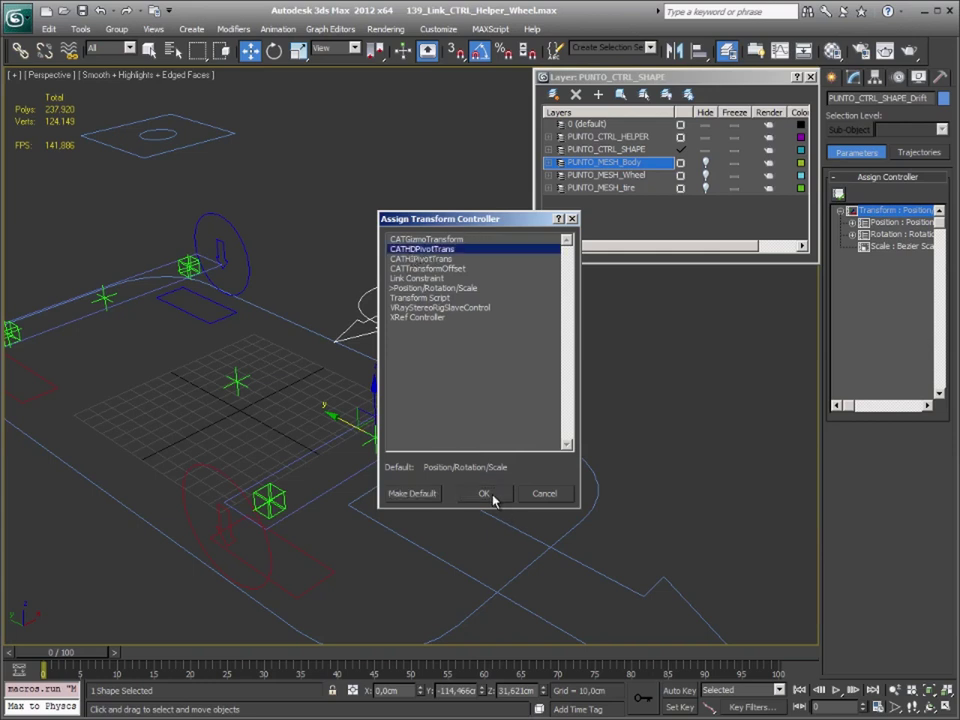
left_click(484, 493)
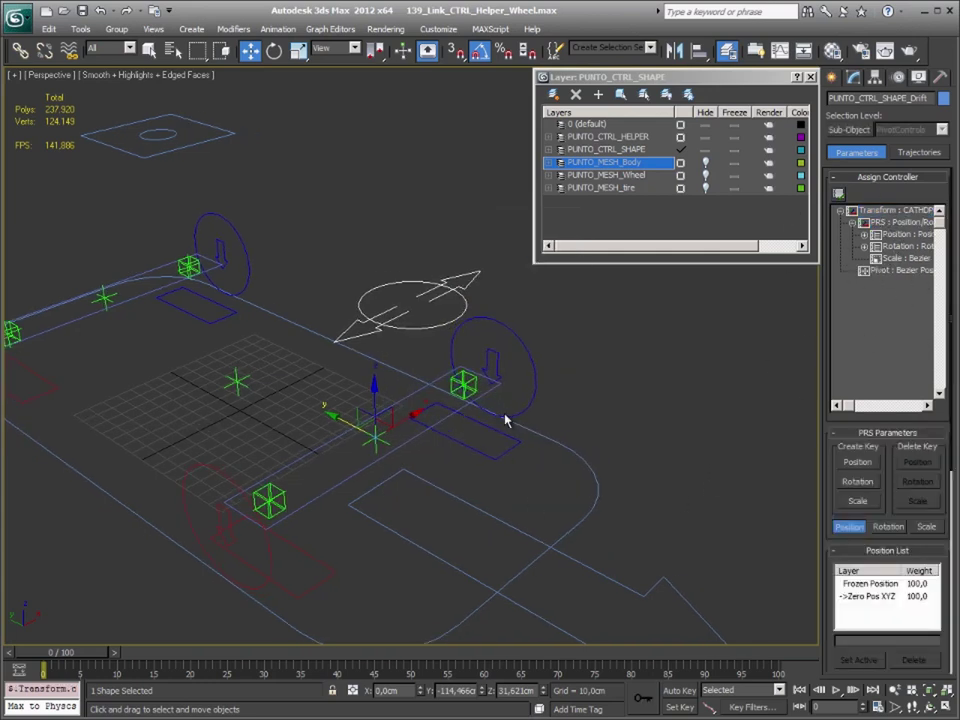
mouse_move(505, 420)
middle_mouse_down("alt")
mouse_move(429, 429)
mouse_move(619, 407)
mouse_move(433, 414)
mouse_move(459, 476)
middle_mouse_up("alt")
Unhide the PUNTO_MESH_Body layer so the car body mesh shows again
scroll(459, 418, "down", 3)
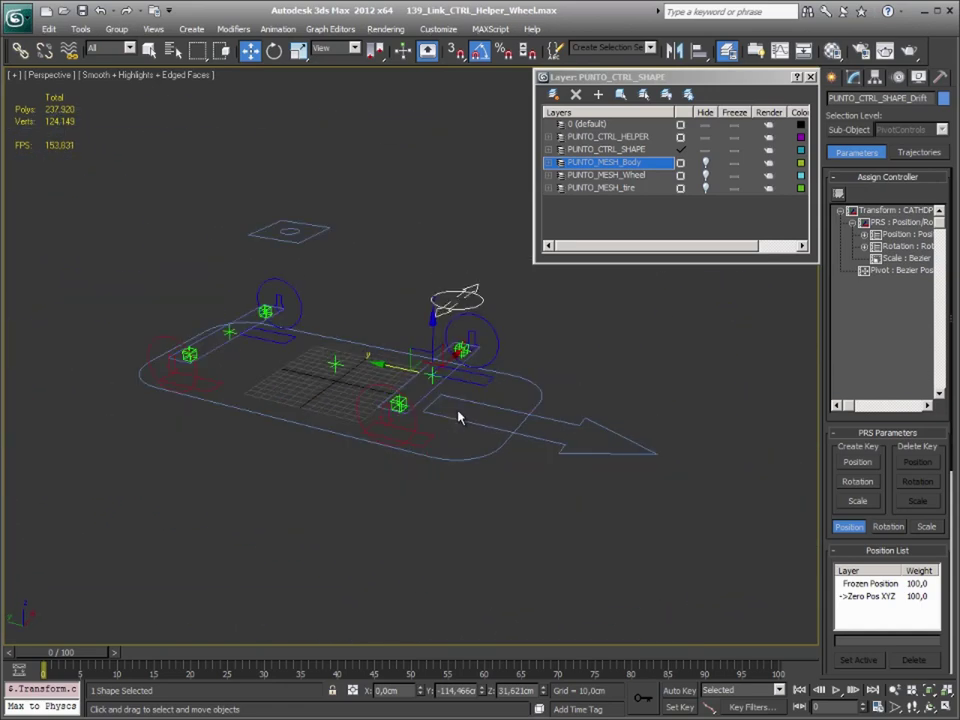
scroll(459, 418, "up", 4)
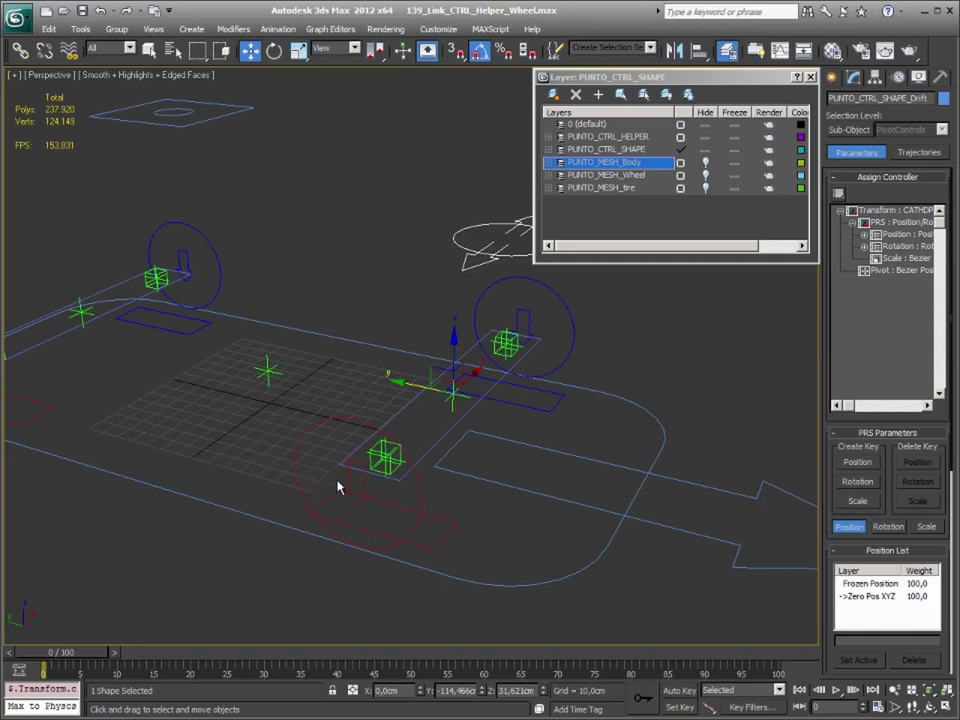
scroll(360, 485, "down", 4)
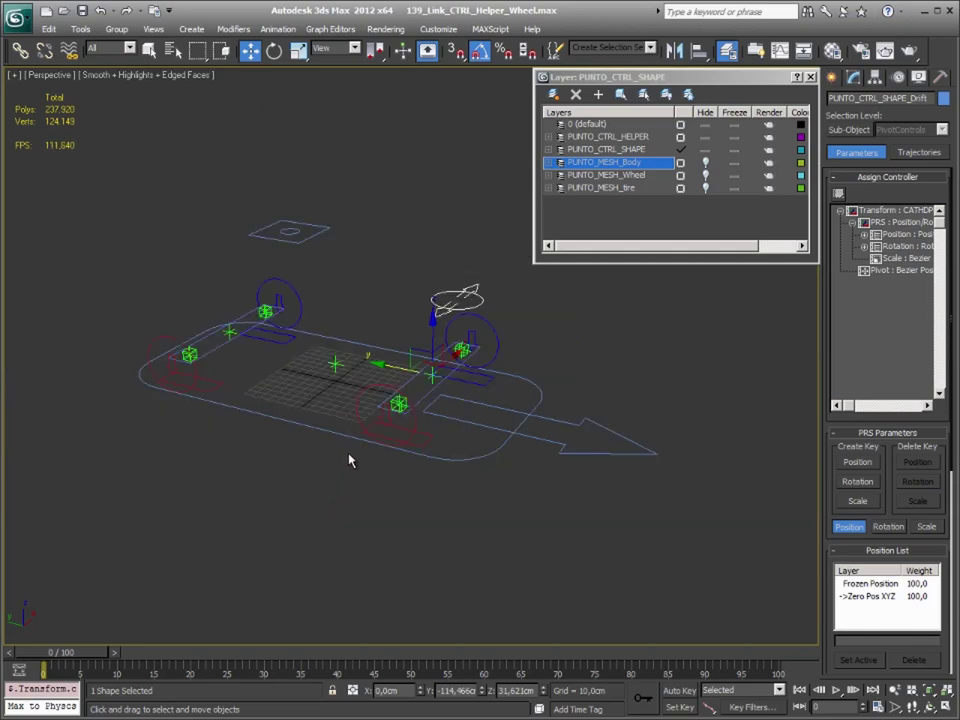
scroll(184, 367, "up", 3)
scroll(221, 303, "up", 2)
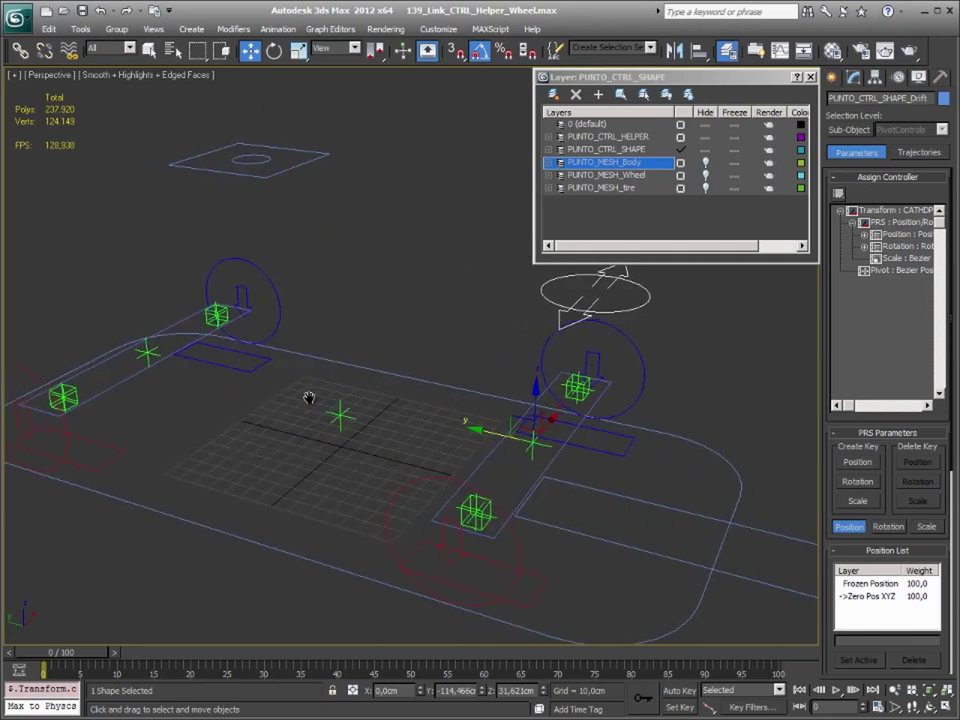
scroll(221, 303, "up", 1)
left_click(706, 162)
Hide the PUNTO_MESH_Body, PUNTO_MESH_Wheel and PUNTO_MESH_tire layers, leaving only the controls and helpers visible
left_click(706, 175)
left_click(706, 188)
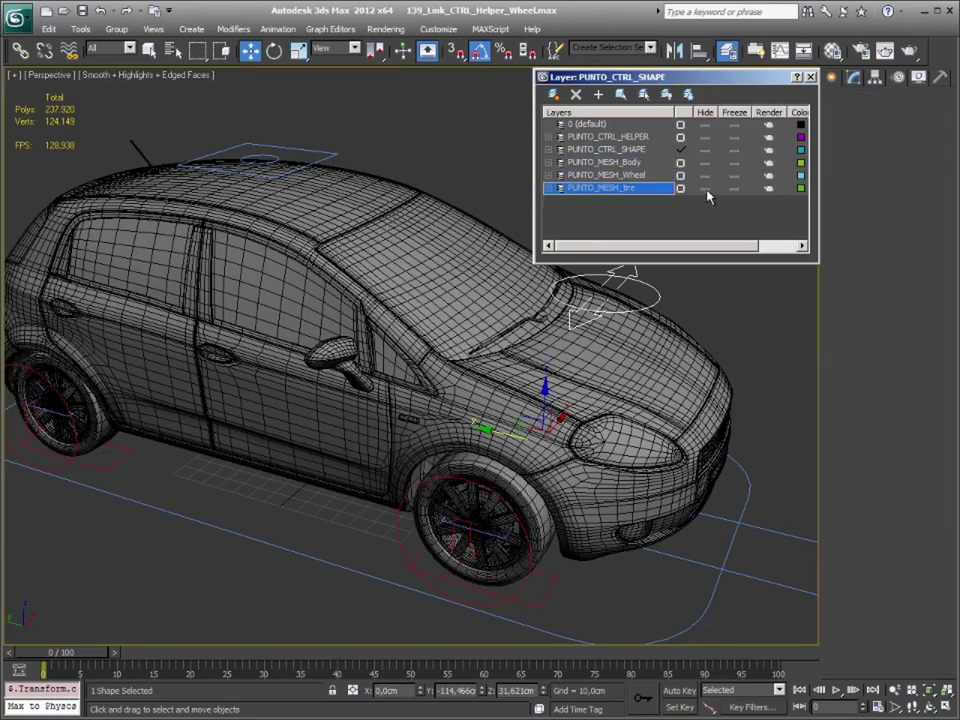
scroll(494, 560, "down", 2)
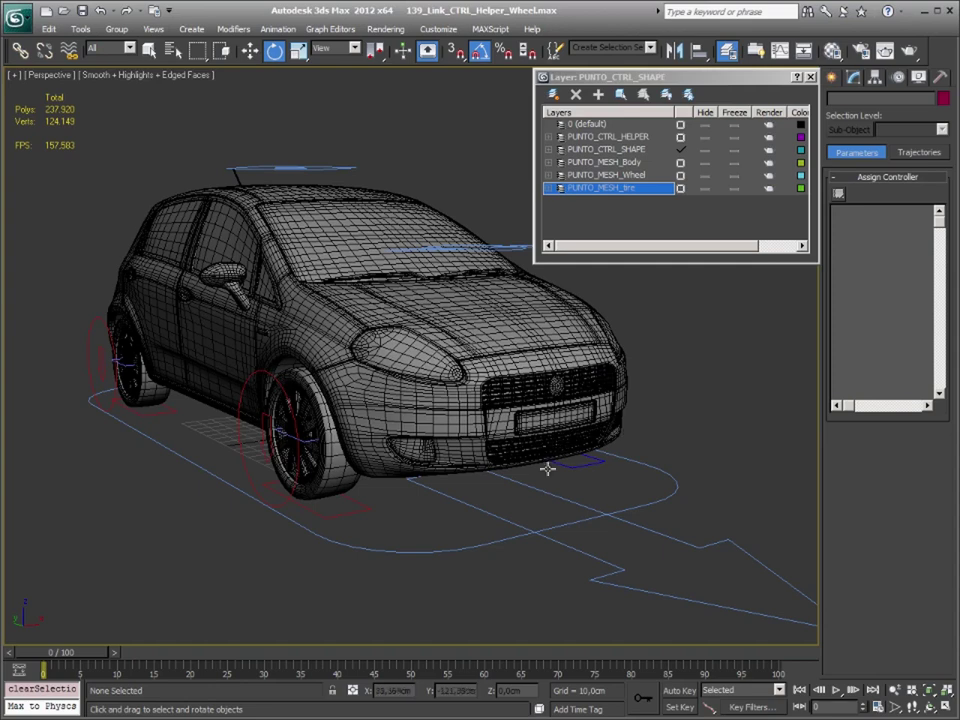
left_click(705, 163)
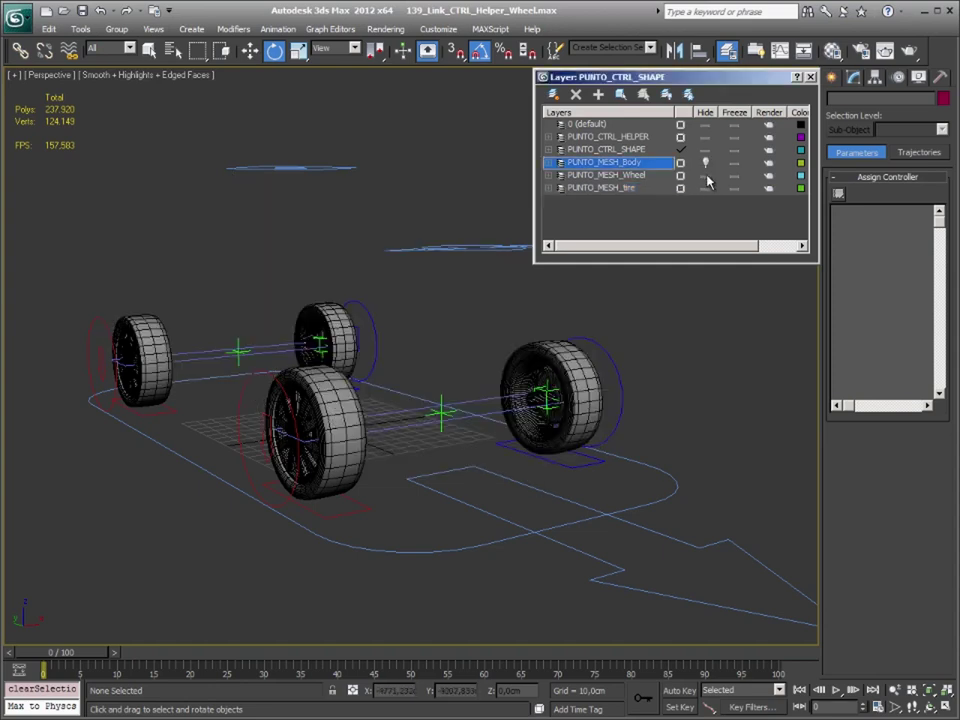
mouse_move(484, 460)
middle_mouse_down("alt")
mouse_move(469, 407)
mouse_move(503, 417)
mouse_move(495, 450)
middle_mouse_up("alt")
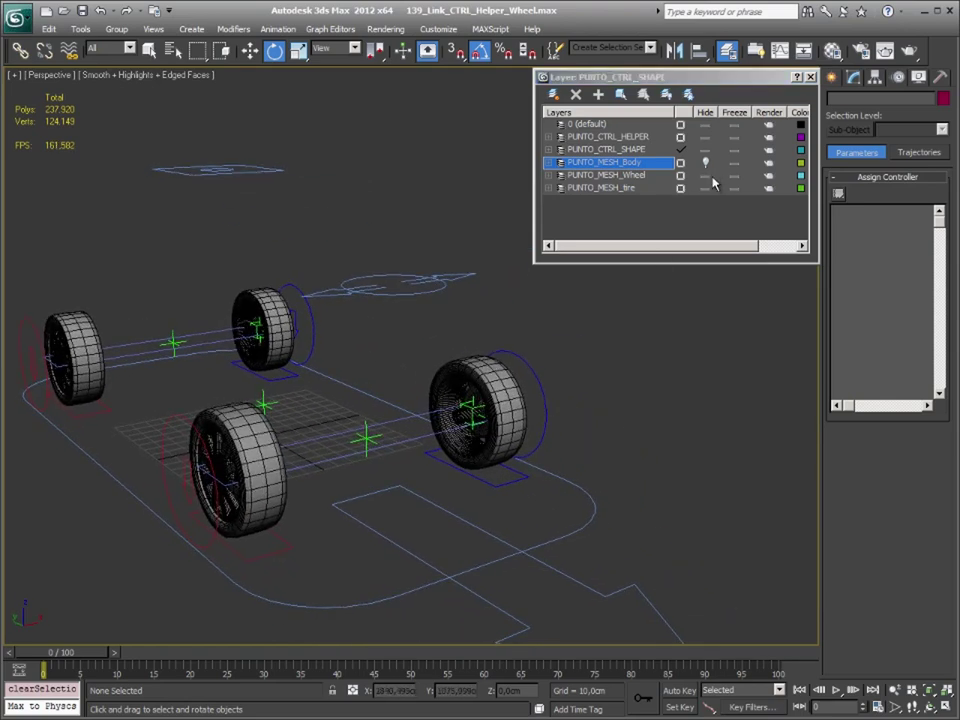
left_click(705, 175)
left_click(705, 188)
middle_click_drag(440, 482, 465, 484)
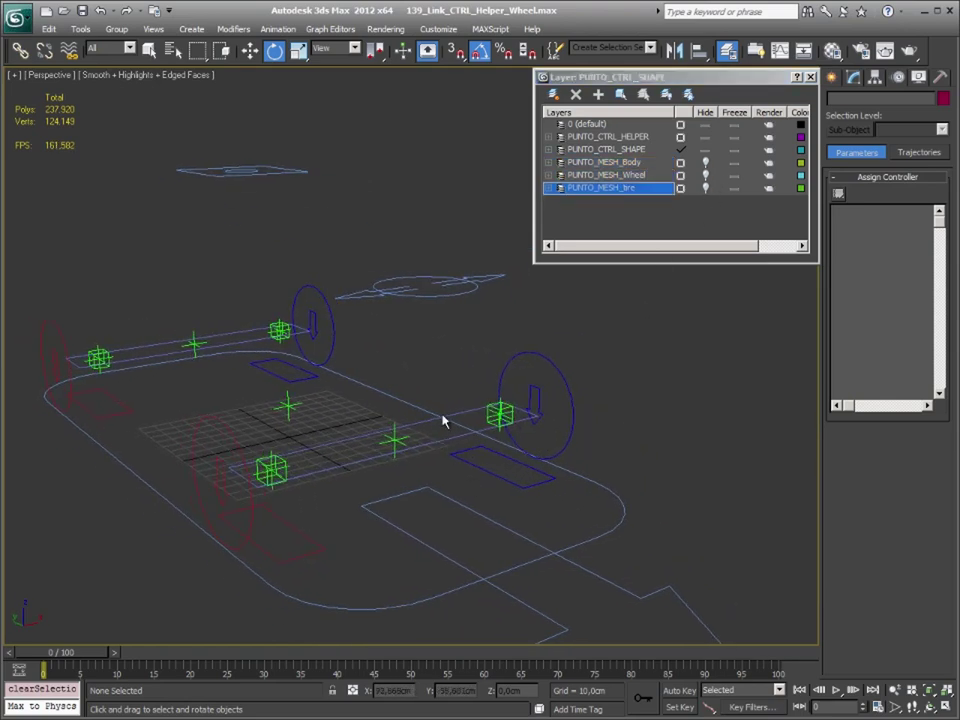
Test-rotate the steering control shape to check the wheels follow, then undo both rotations
left_click(440, 494)
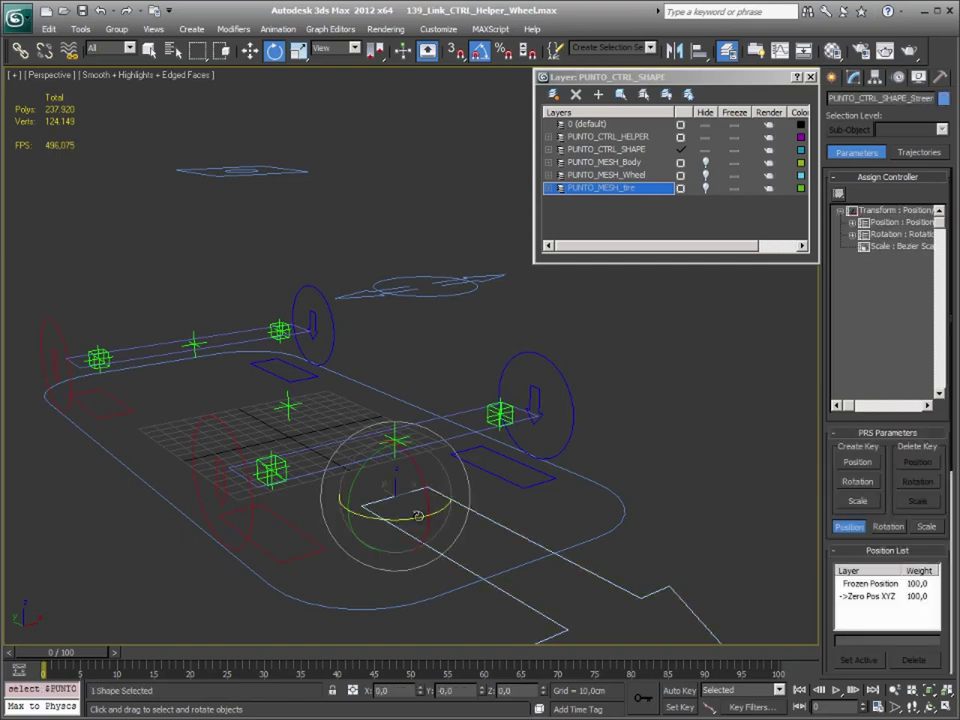
left_click_drag(411, 520, 410, 527)
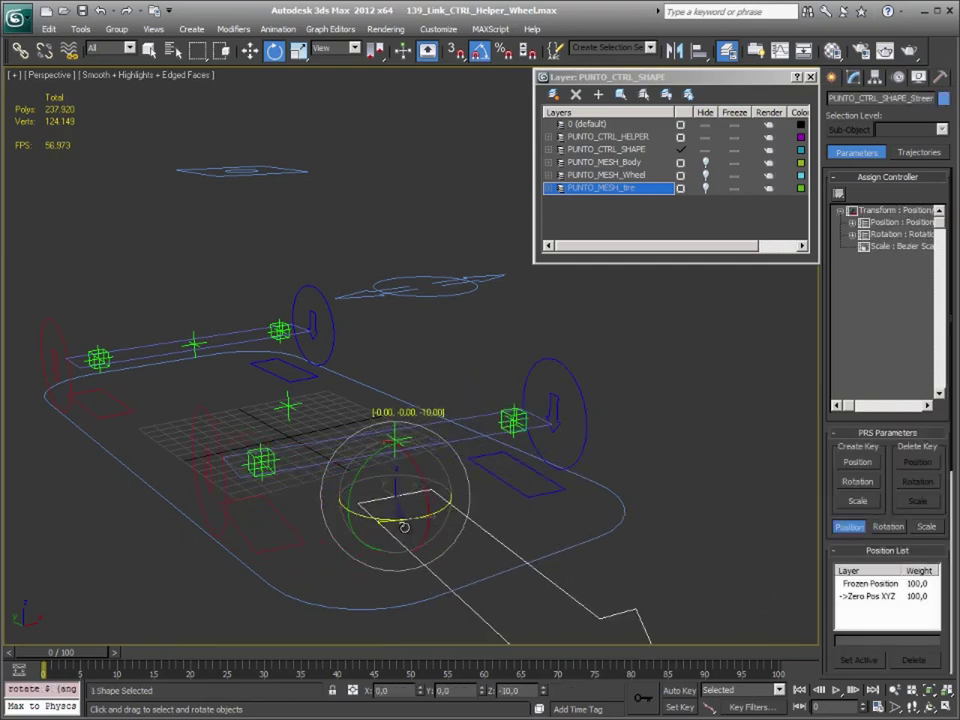
key("ctrl+z")
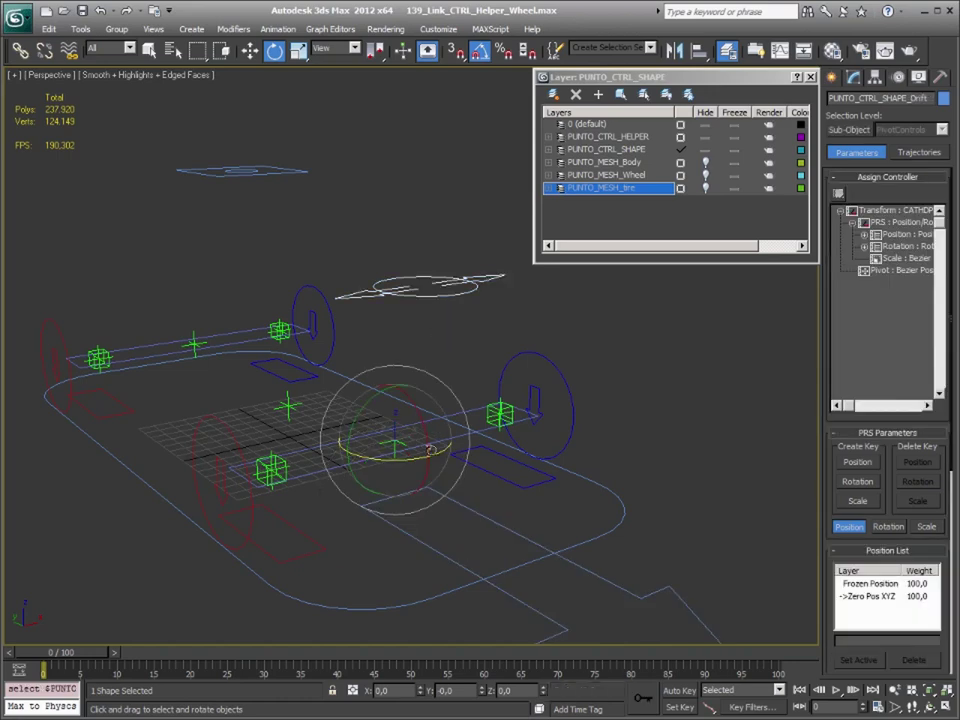
mouse_move(400, 458)
left_mouse_down()
mouse_move(390, 461)
mouse_move(405, 458)
left_mouse_up()
key("ctrl+z")
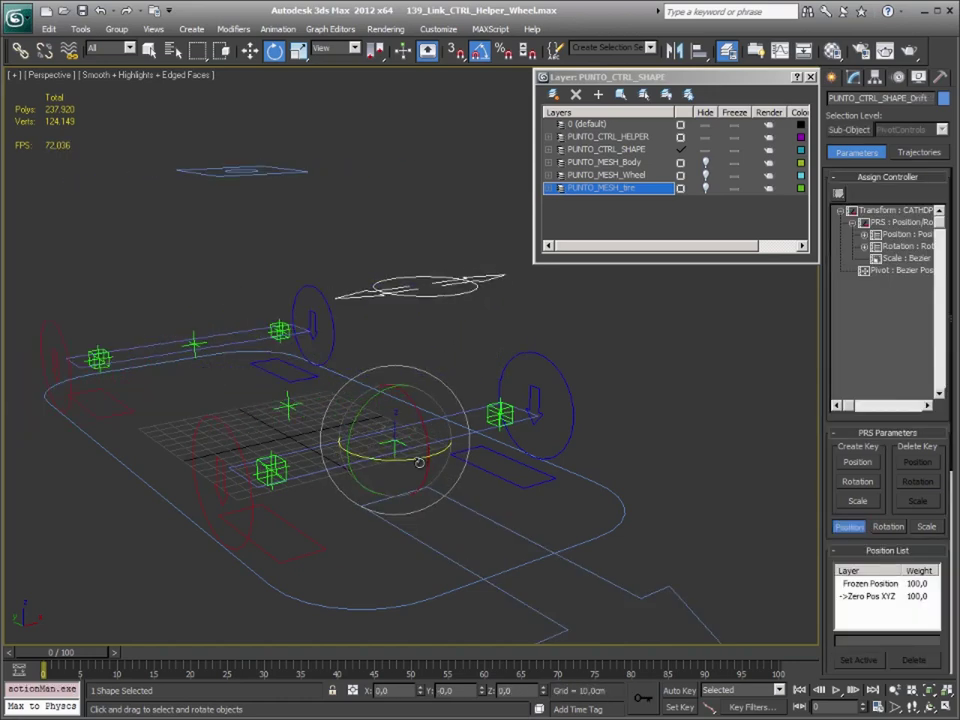
Link PUNTO_CTRL_SHAPE_AXLE to the PUNTO_CTRL_SHAPE_Drift shape above the car
left_click(333, 466)
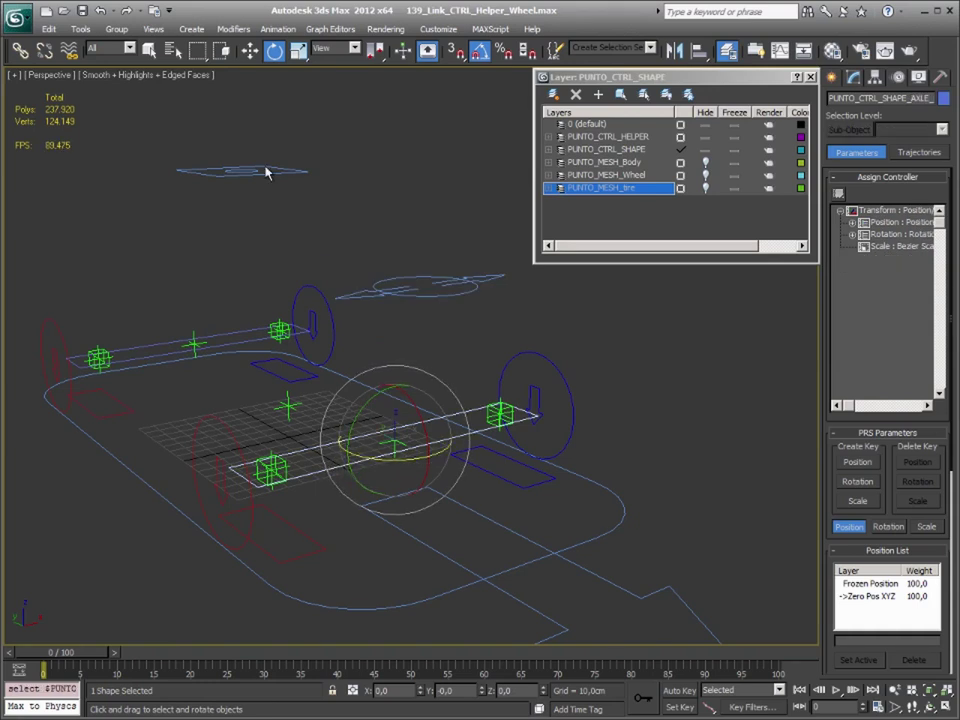
left_click(20, 50)
left_click_drag(353, 461, 405, 296)
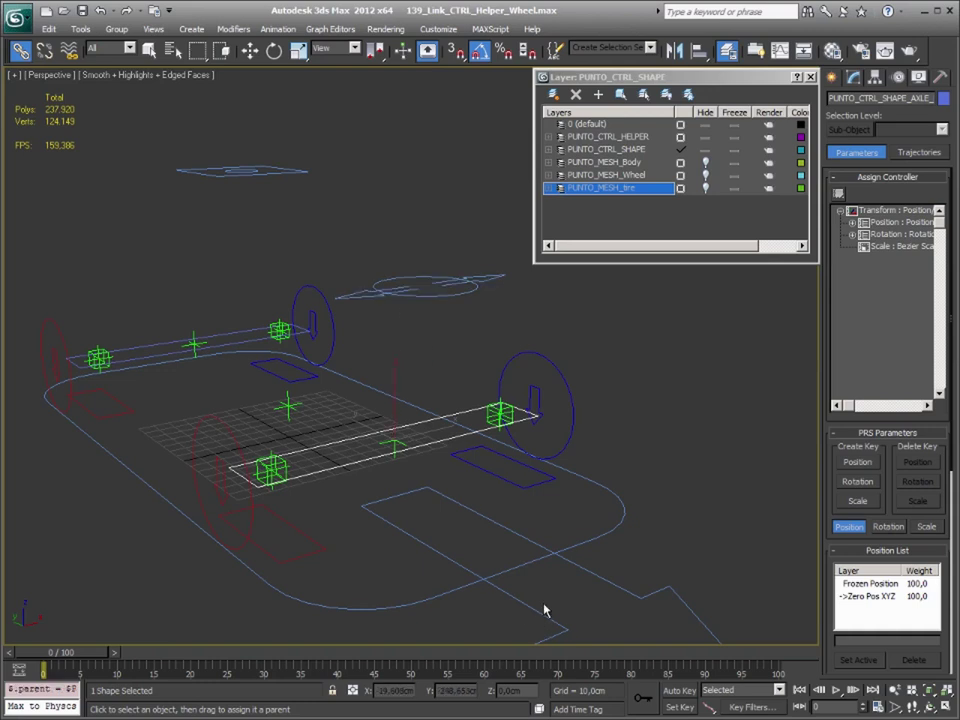
left_click(604, 360)
Rotate the Drift shape to confirm the linked axle and wheels follow it
left_click(452, 294)
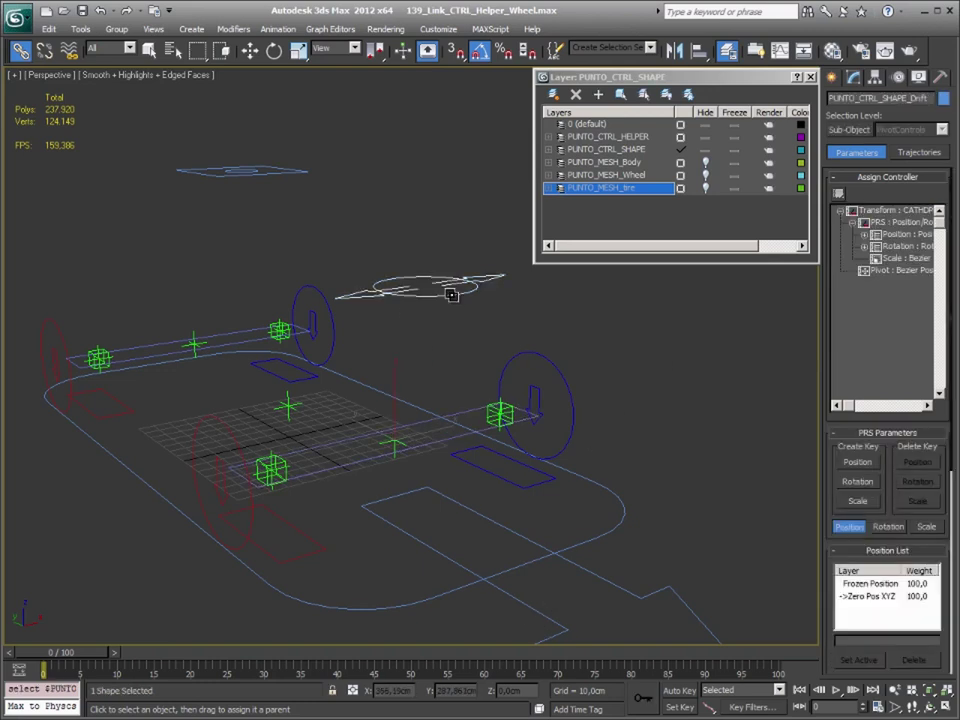
key("e")
left_click_drag(407, 456, 421, 460)
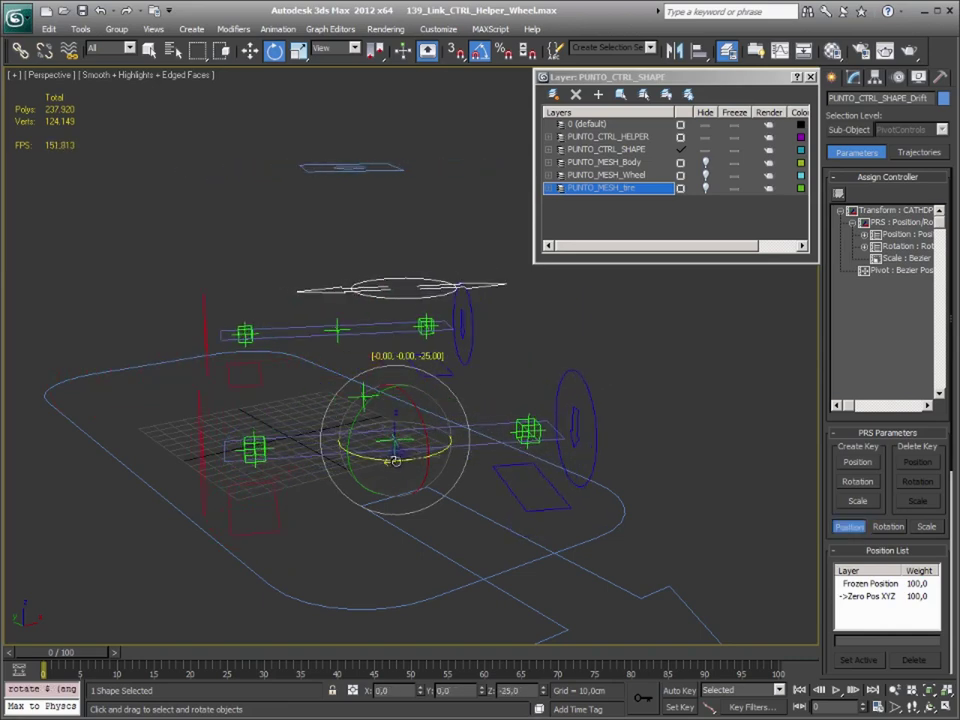
left_click_drag(421, 460, 420, 460)
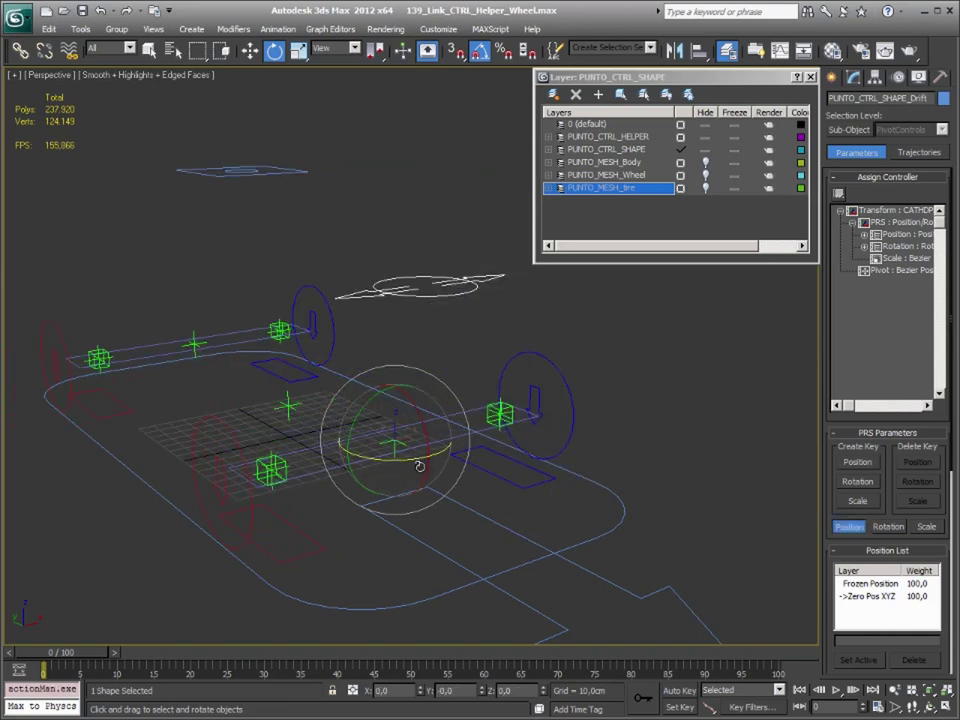
middle_click_drag(632, 394, 624, 388, "alt")
key("Page_Down")
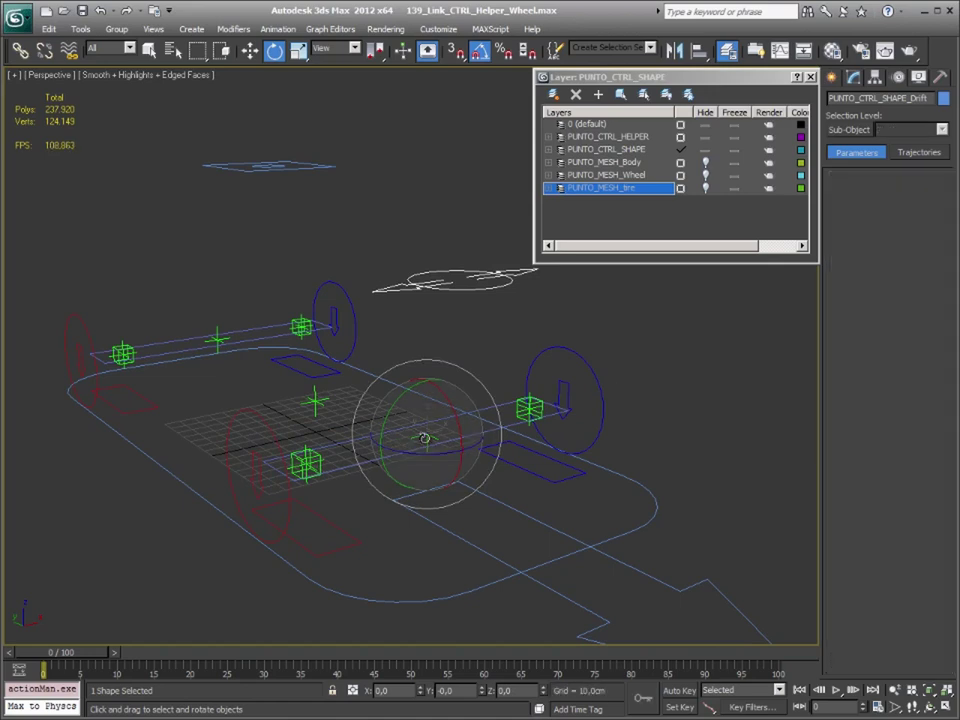
middle_click_drag(677, 495, 658, 469, "alt")
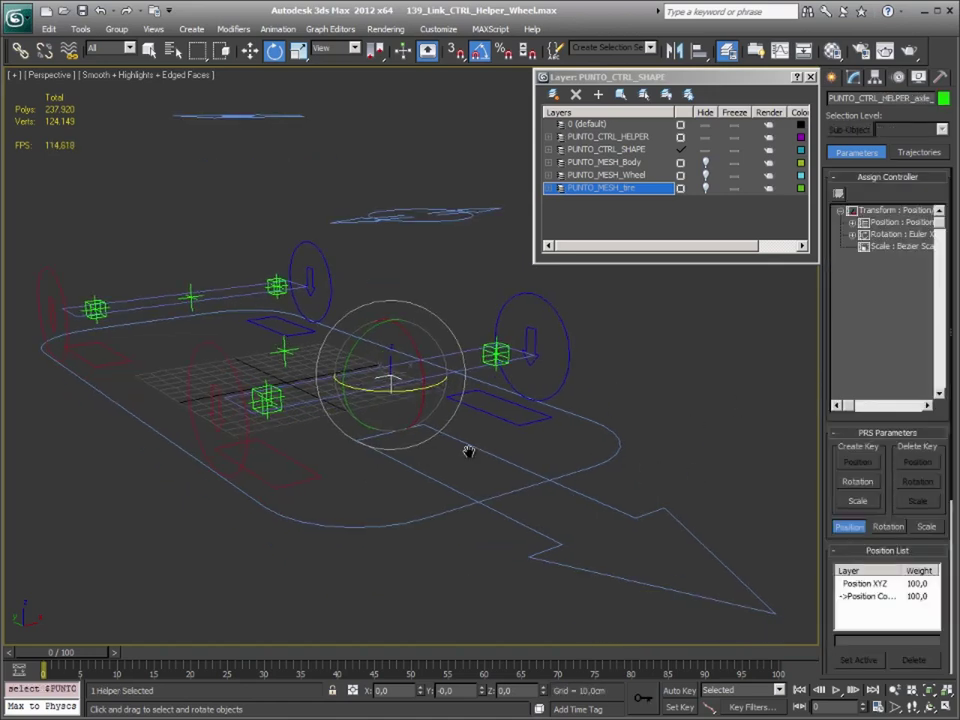
Select the front wheel helper box and zoom the view onto it
middle_click_drag(469, 452, 88, 120, "alt")
left_click(20, 50)
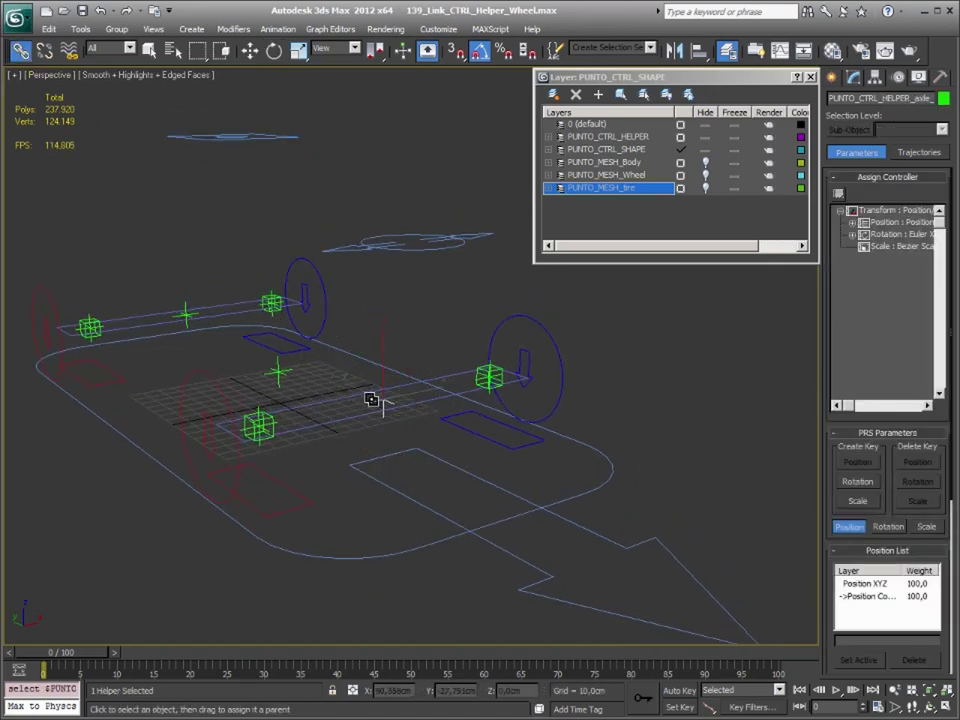
left_click(707, 354)
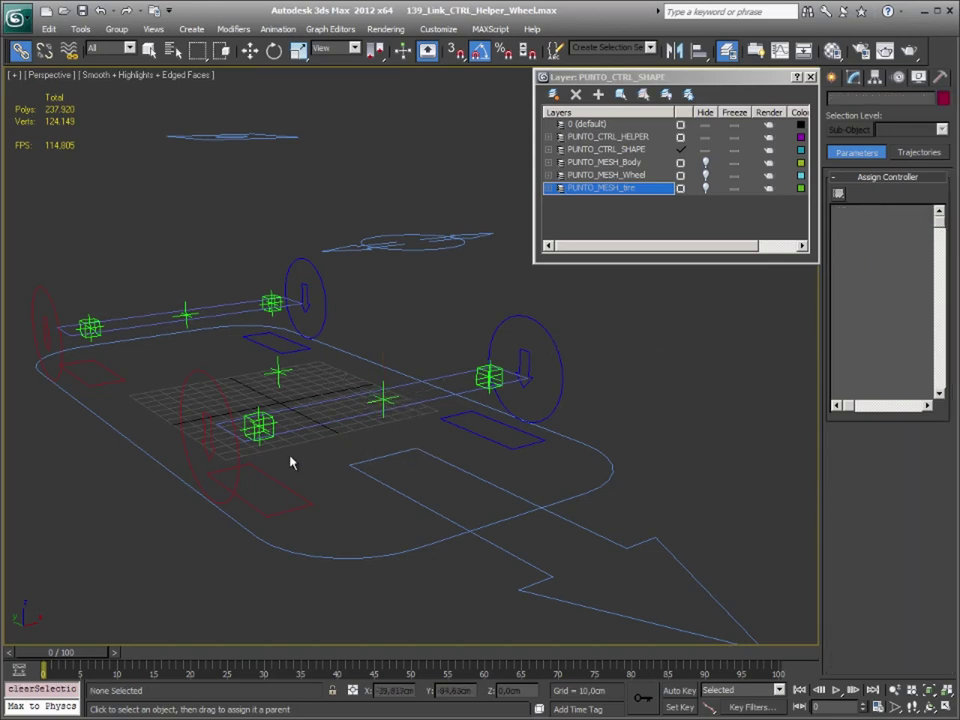
middle_click_drag(508, 424, 185, 438, "alt")
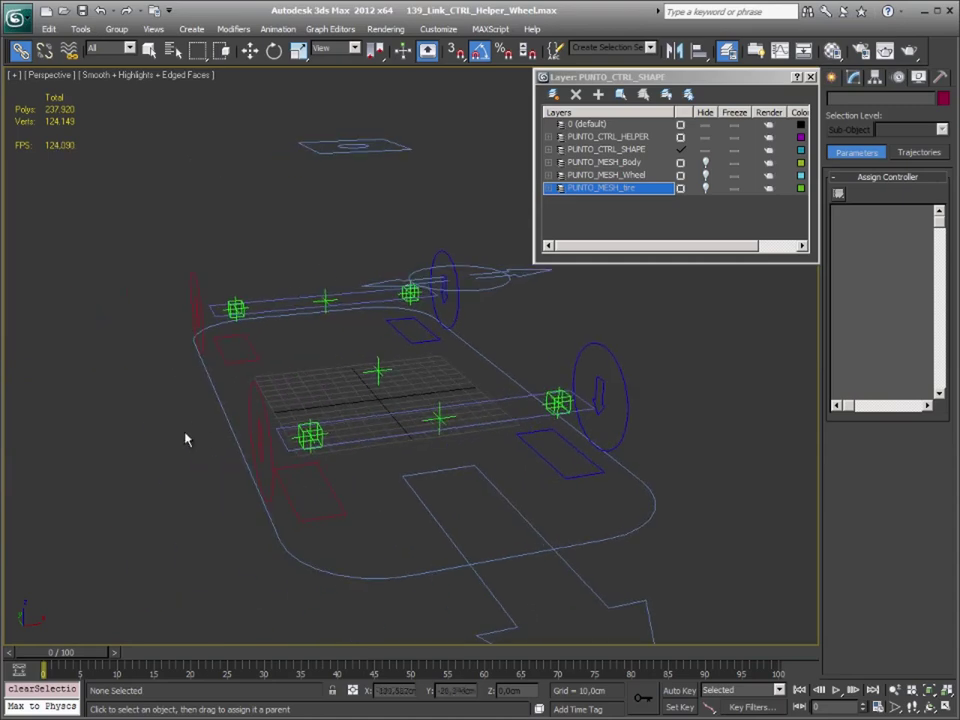
middle_click_drag(281, 436, 287, 411, "alt")
left_click(311, 401)
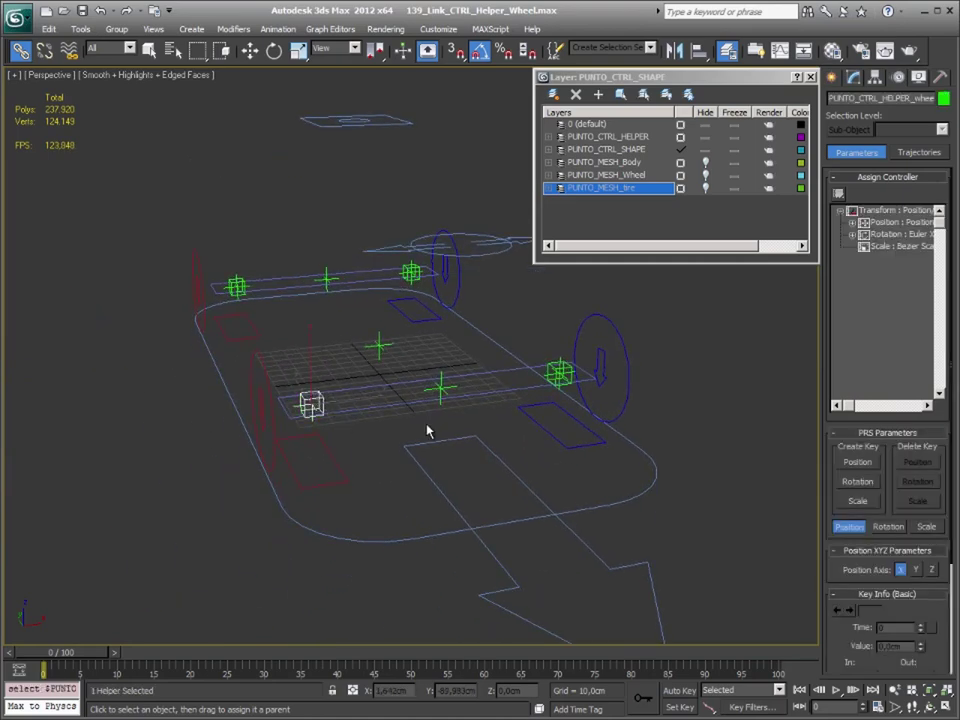
key("z")
mouse_move(476, 433)
middle_mouse_down("alt")
mouse_move(386, 433)
mouse_move(377, 407)
mouse_move(394, 399)
mouse_move(381, 388)
mouse_move(403, 396)
middle_mouse_up("alt")
Make PUNTO_CTRL_HELPER the current layer and close the Layer Manager
left_click(680, 136)
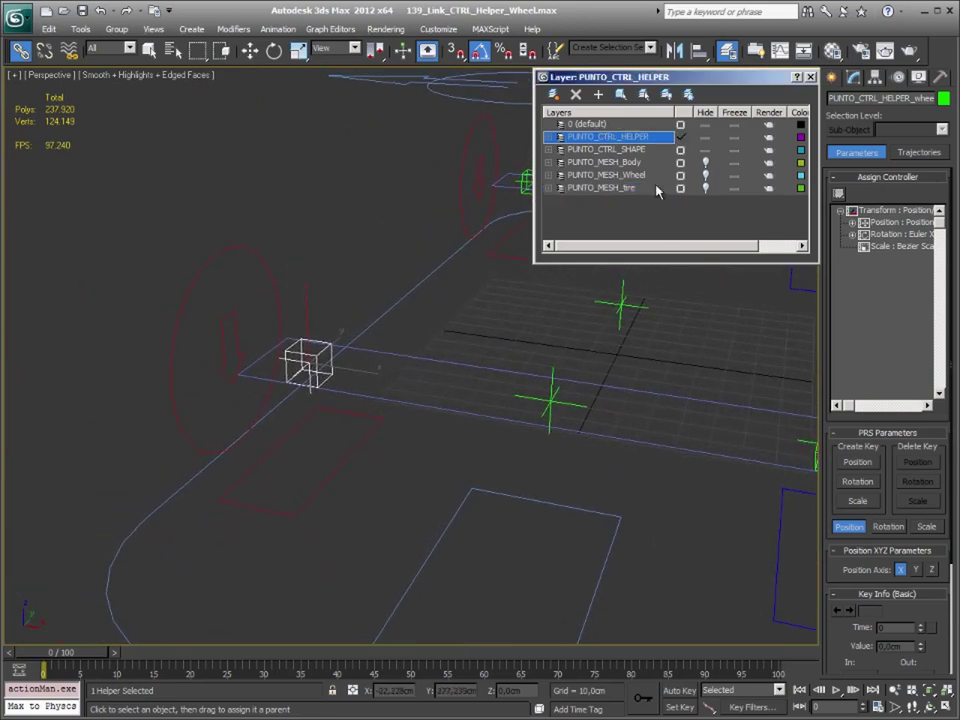
left_click(811, 77)
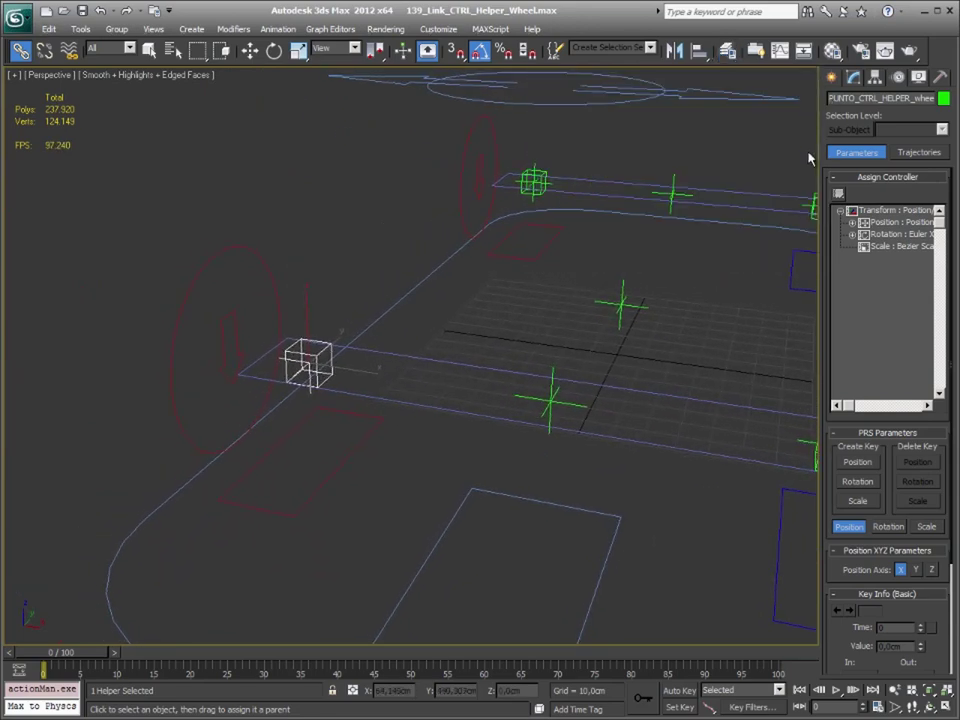
mouse_move(480, 420)
middle_mouse_down("alt")
mouse_move(489, 418)
mouse_move(392, 392)
middle_mouse_up("alt")
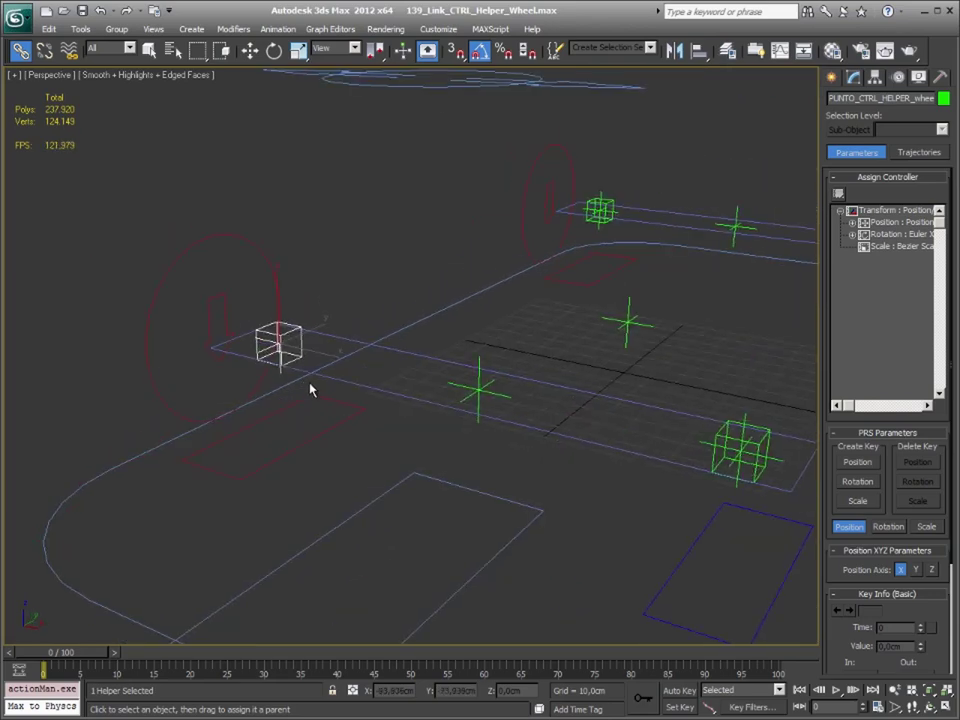
Clone the front wheel helper as a Copy named PUNTO_CTRL_HELPER_Stearing_wheel_FR, without the 001 suffix
middle_click_drag(310, 390, 311, 326, "alt")
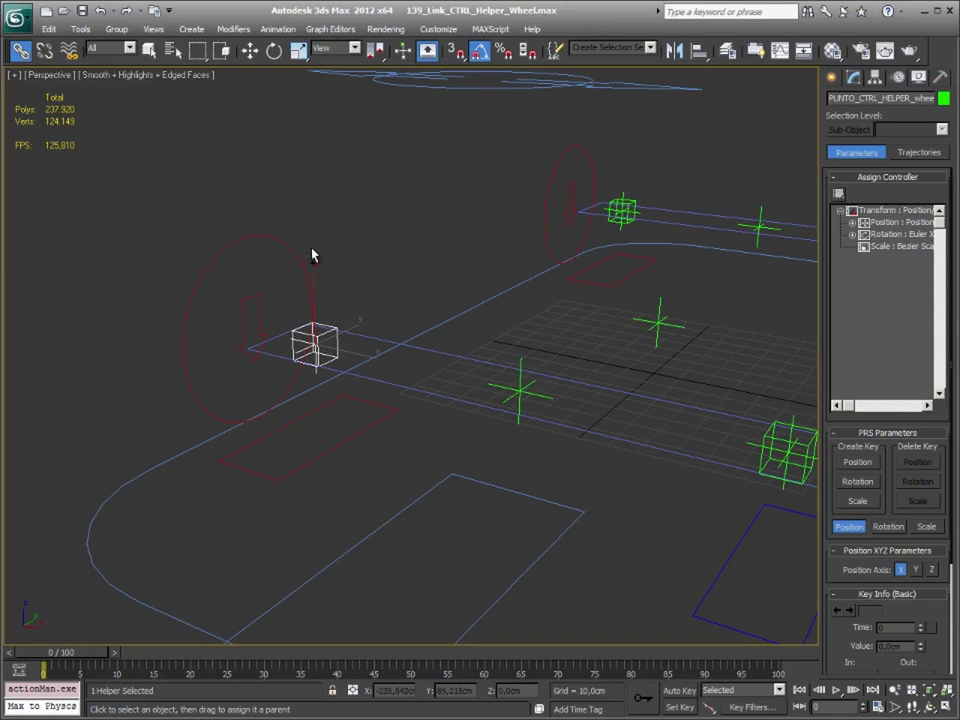
key("ctrl+v")
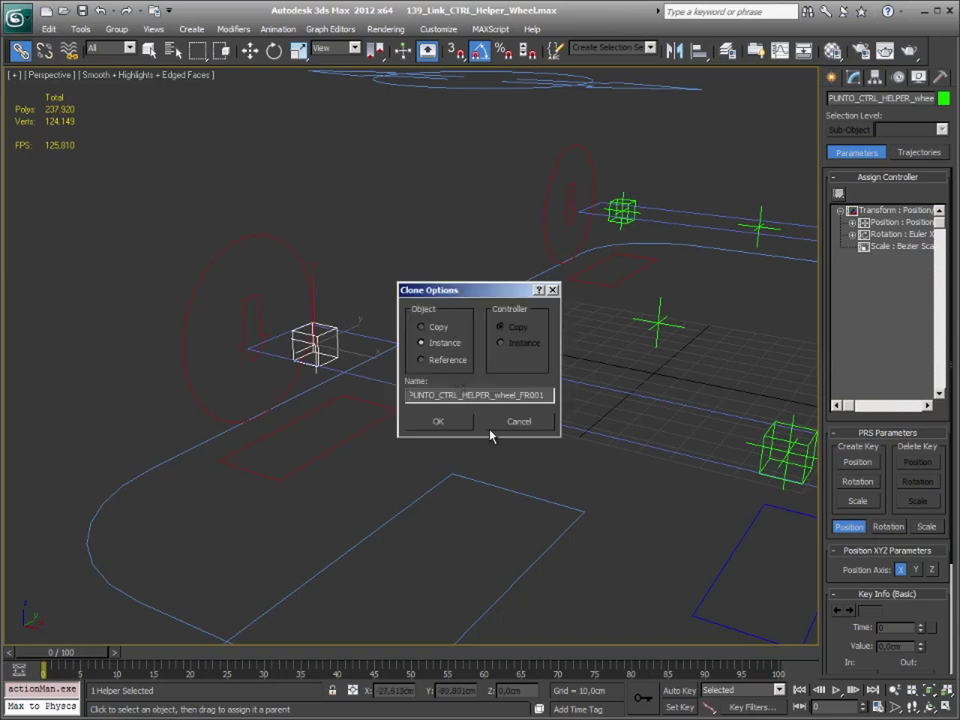
left_click(437, 329)
type("Stearing_")
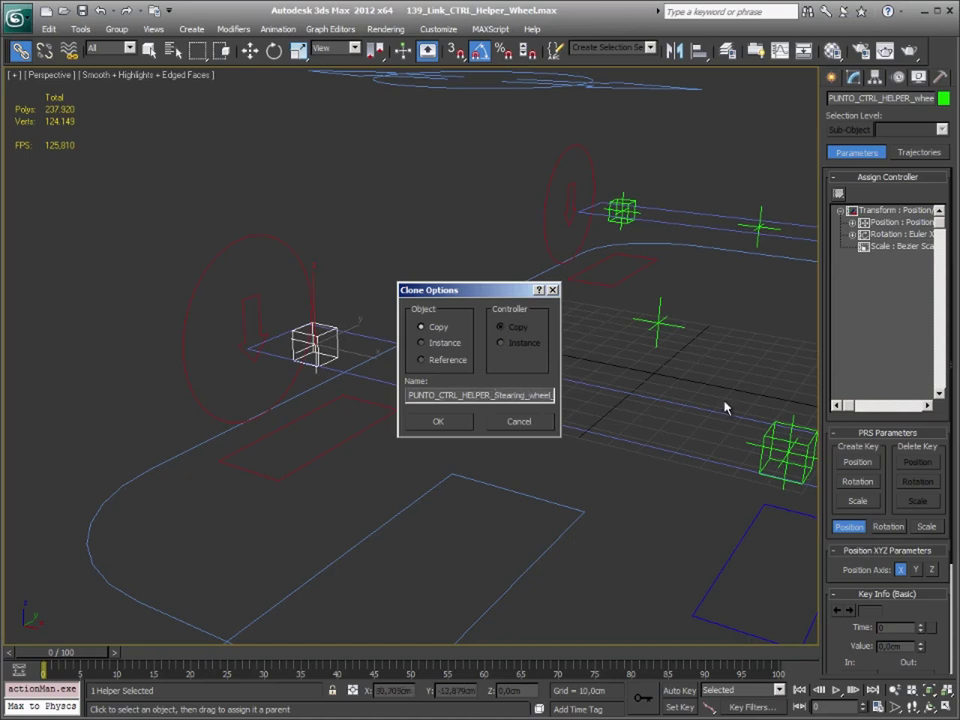
key("shift+End")
key("BackSpace")
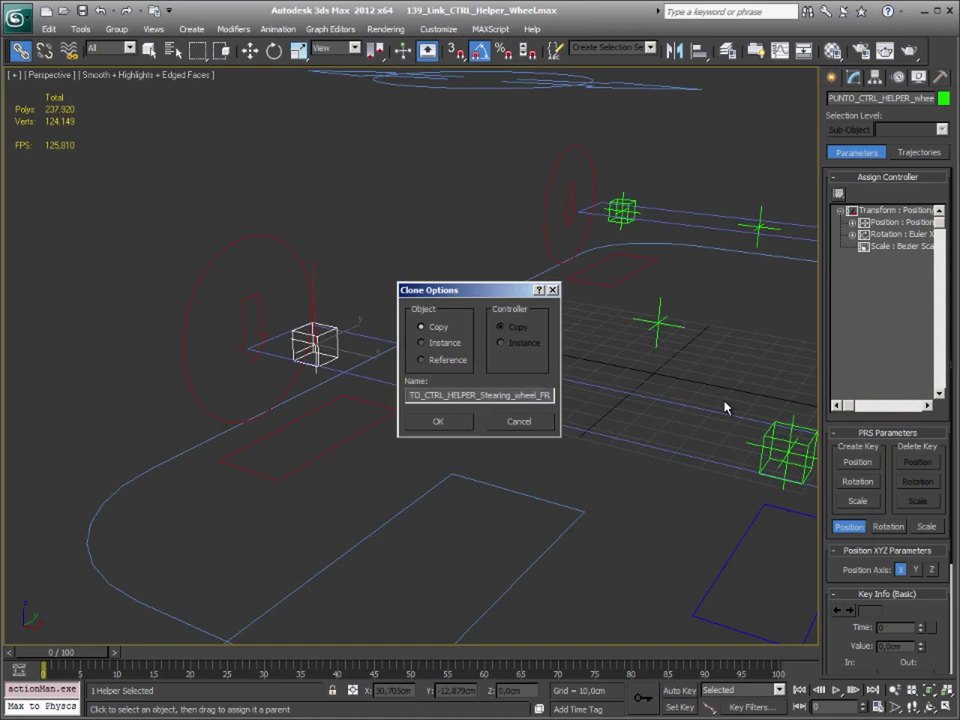
left_click(450, 422)
Correct the front-right helper's name from 'Stearing' to 'Streering'
left_click_drag(561, 471, 493, 530)
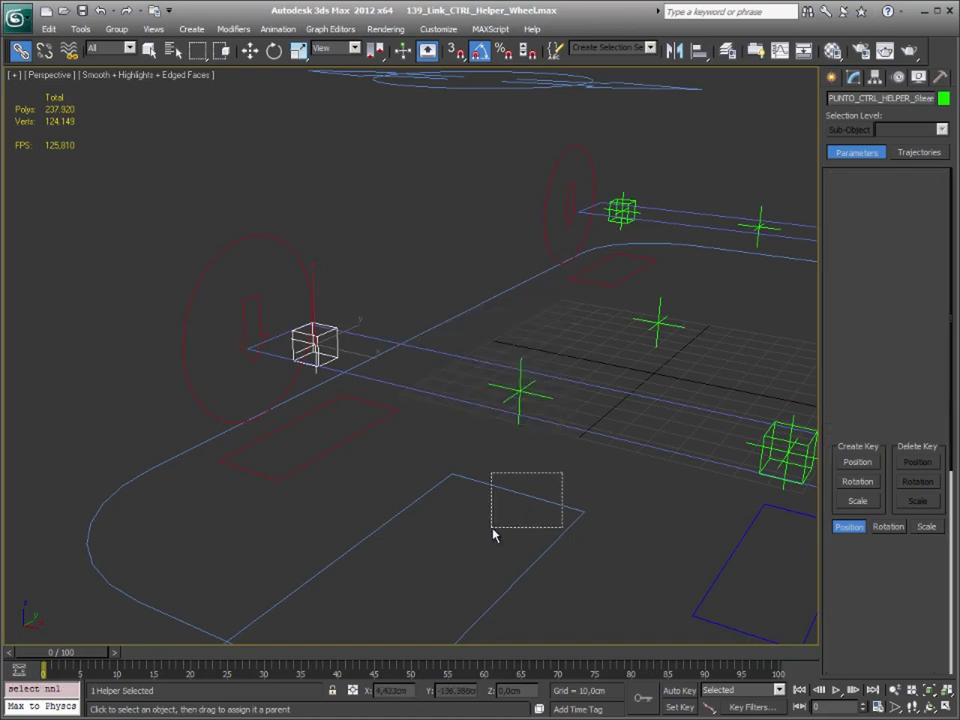
left_click(885, 98)
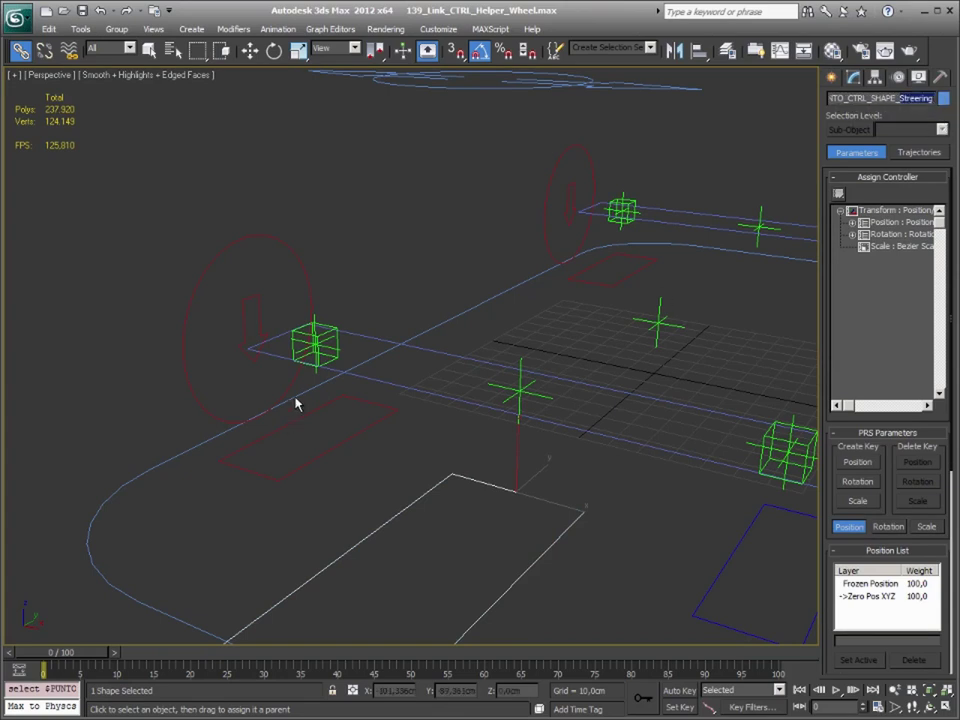
left_click(328, 348)
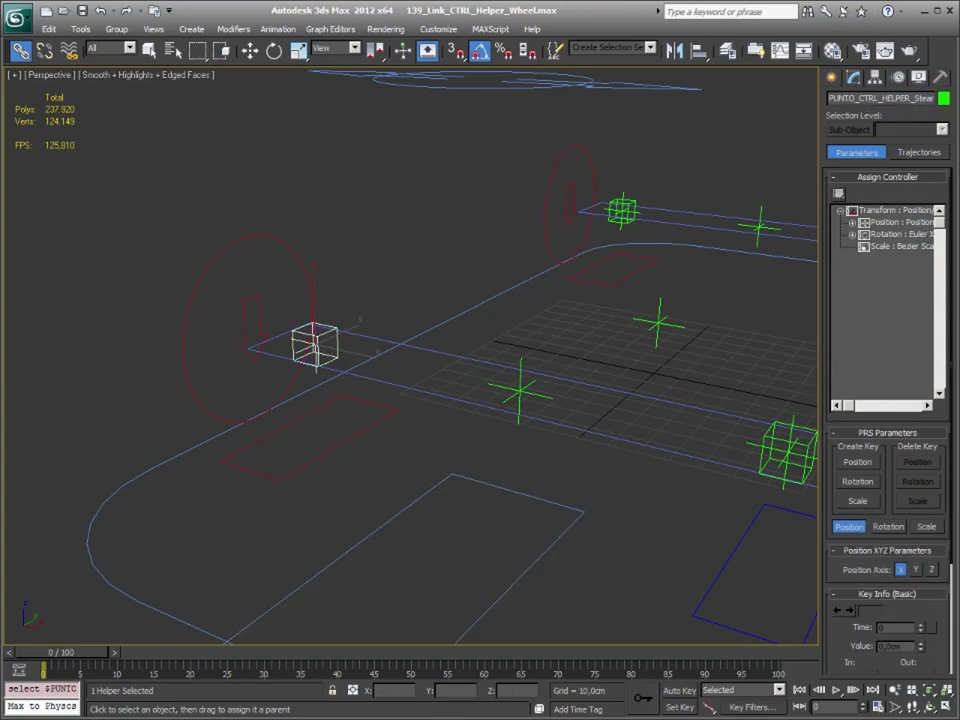
left_click(885, 98)
left_click_drag(831, 98, 897, 100)
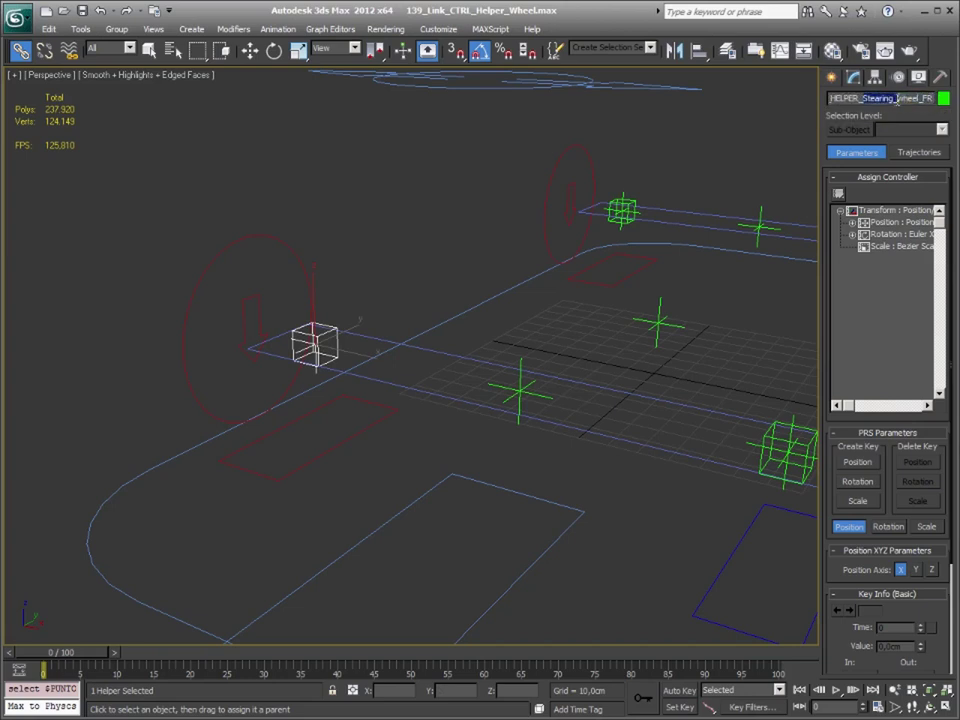
type("Streering")
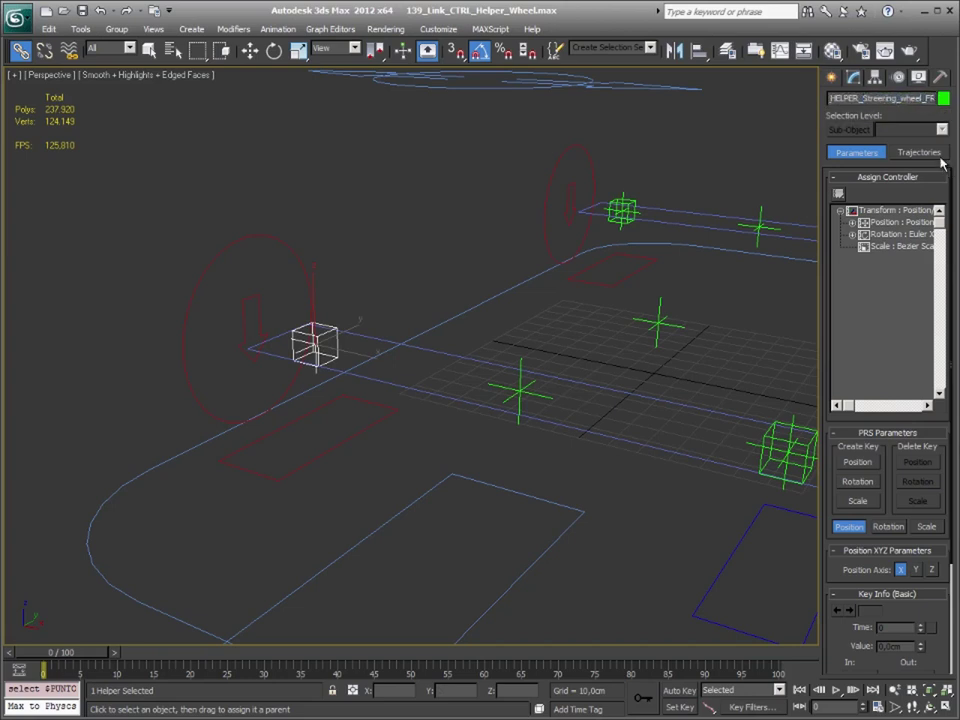
Turn off the helper's Cross display and set its Size to 10 cm
left_click(855, 78)
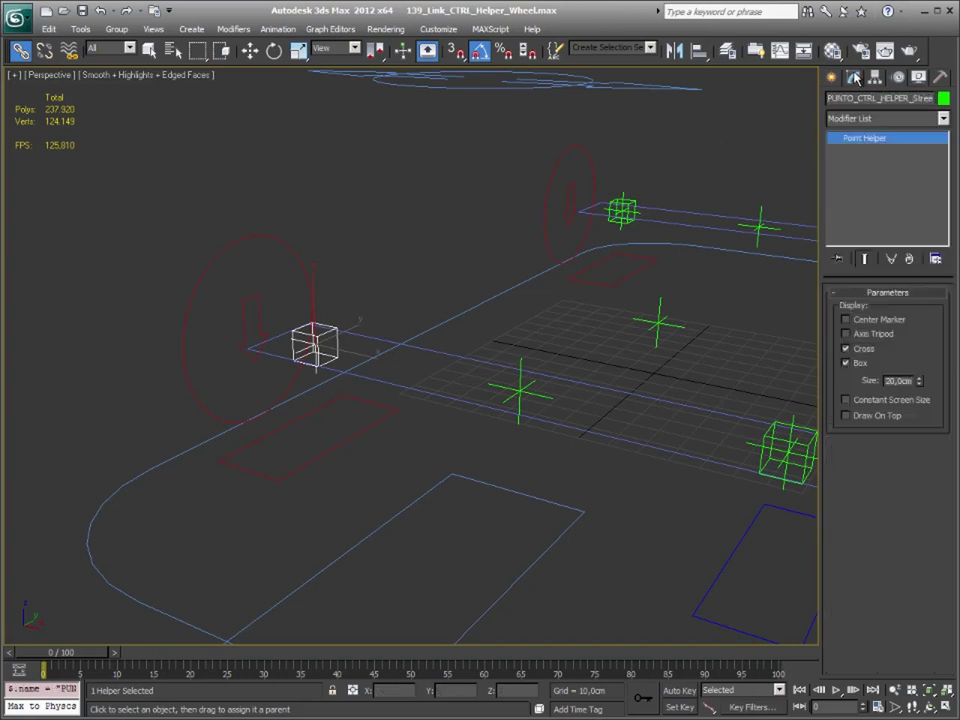
left_click(852, 349)
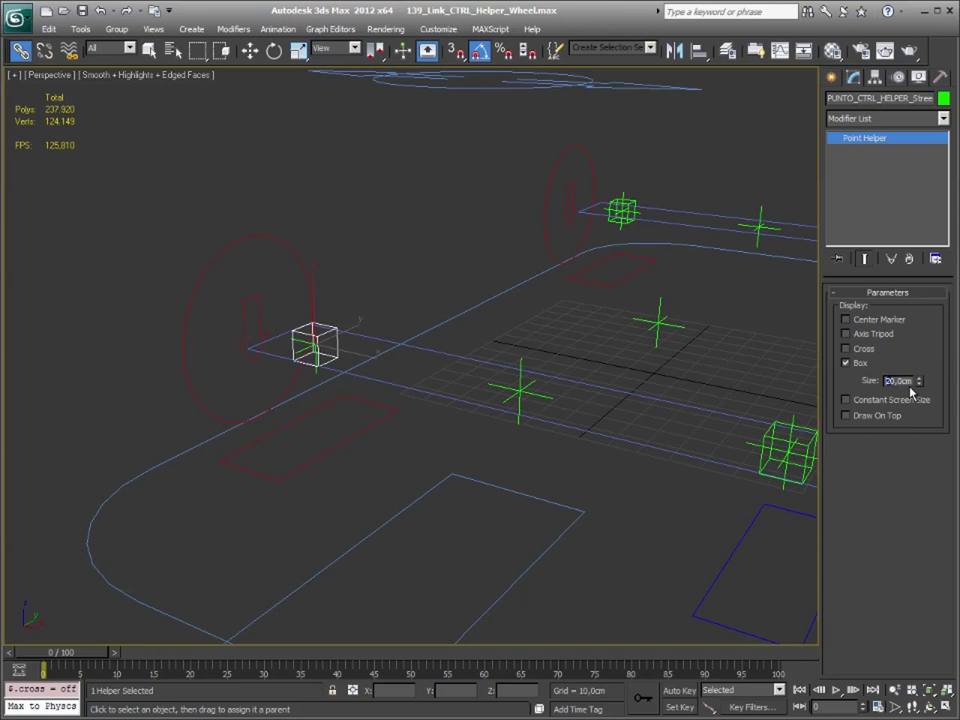
type("10")
key("Return")
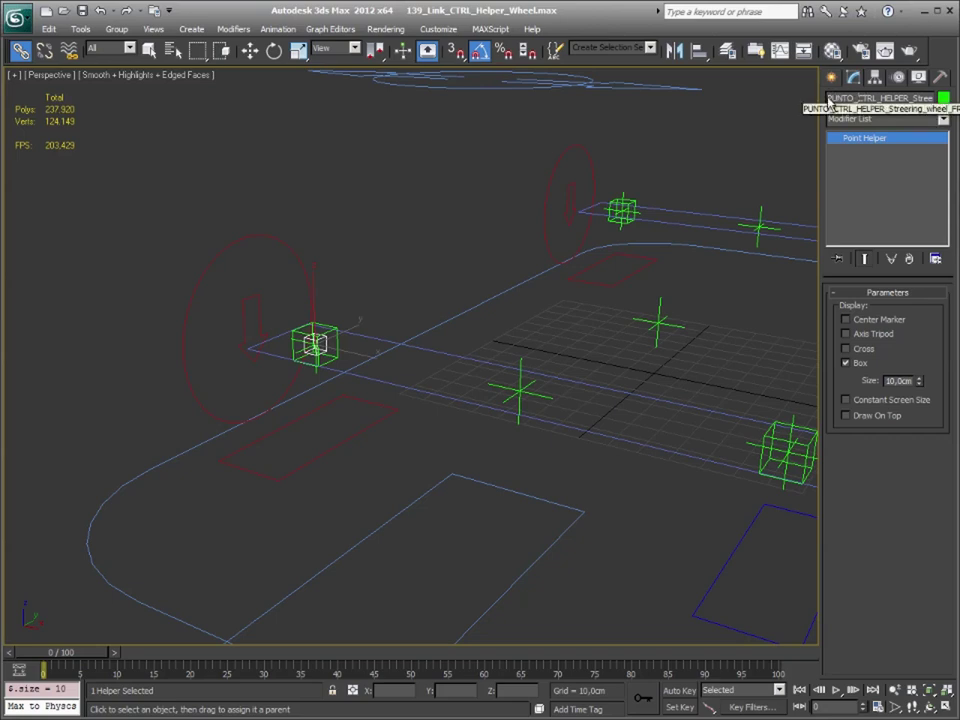
left_click(880, 98)
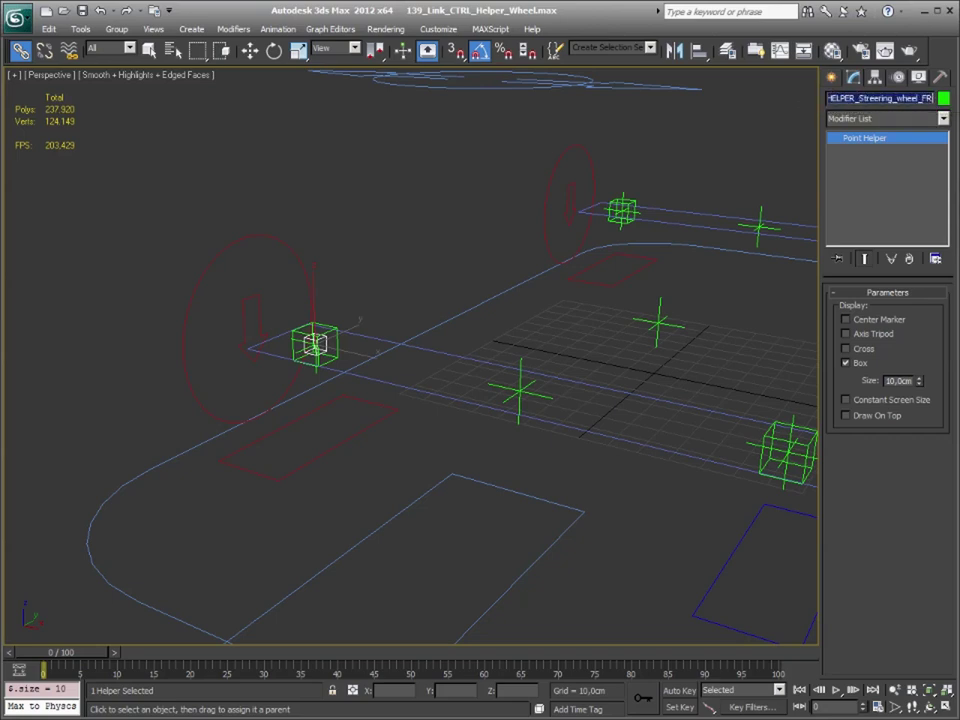
middle_click_drag(430, 238, 433, 246)
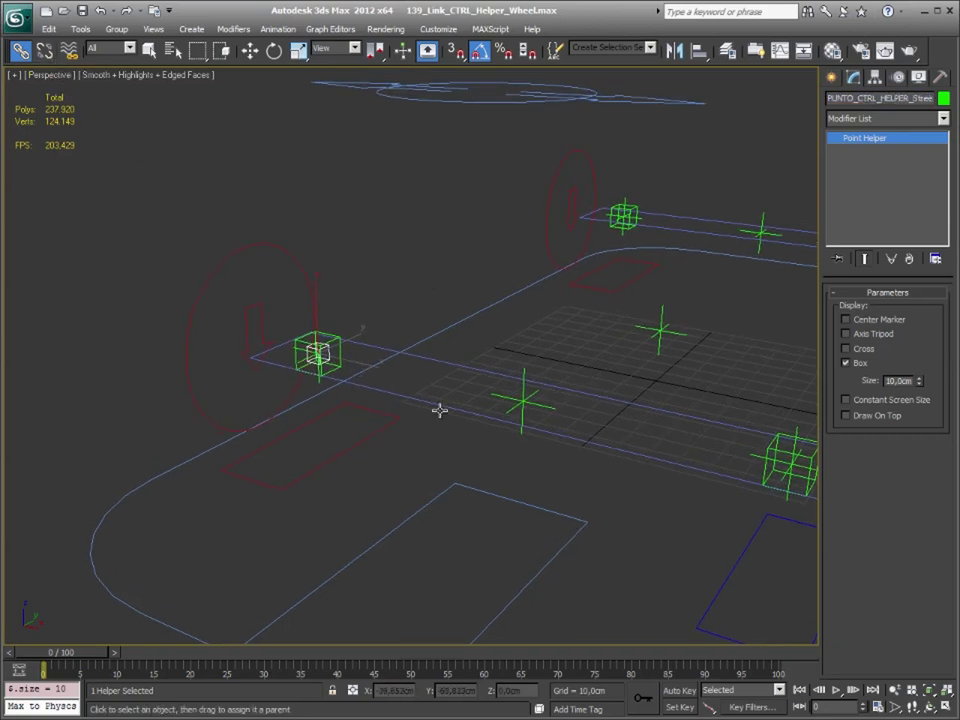
Clone the other front wheel helper as a Copy named PUNTO_CTRL_HELPER_Streering_wheel_FL
middle_click_drag(439, 407, 491, 428)
left_click(518, 445)
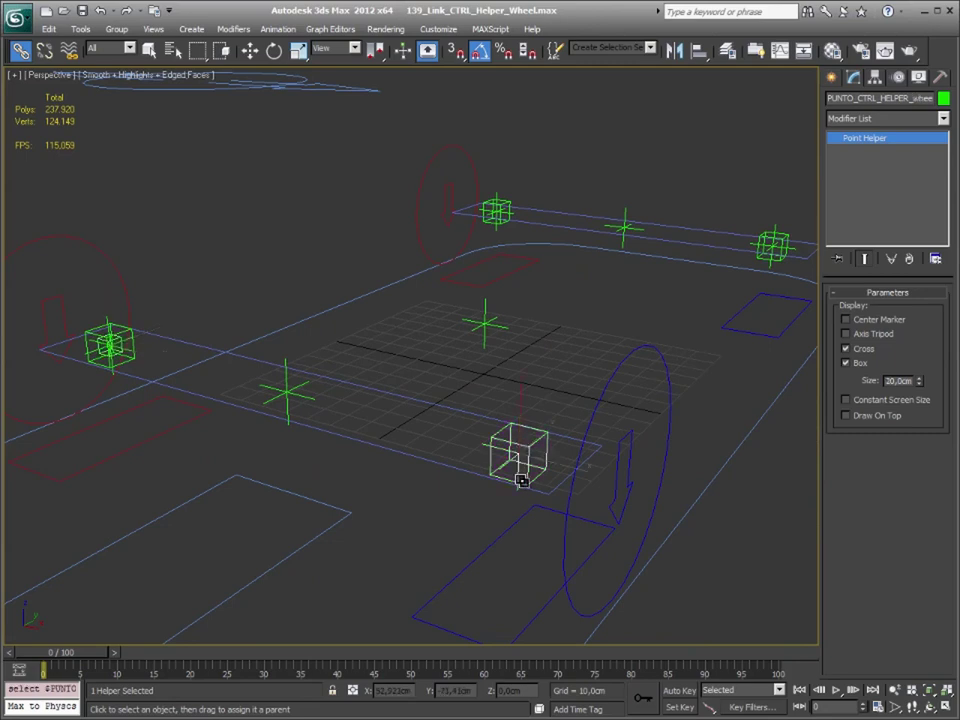
key("ctrl+v")
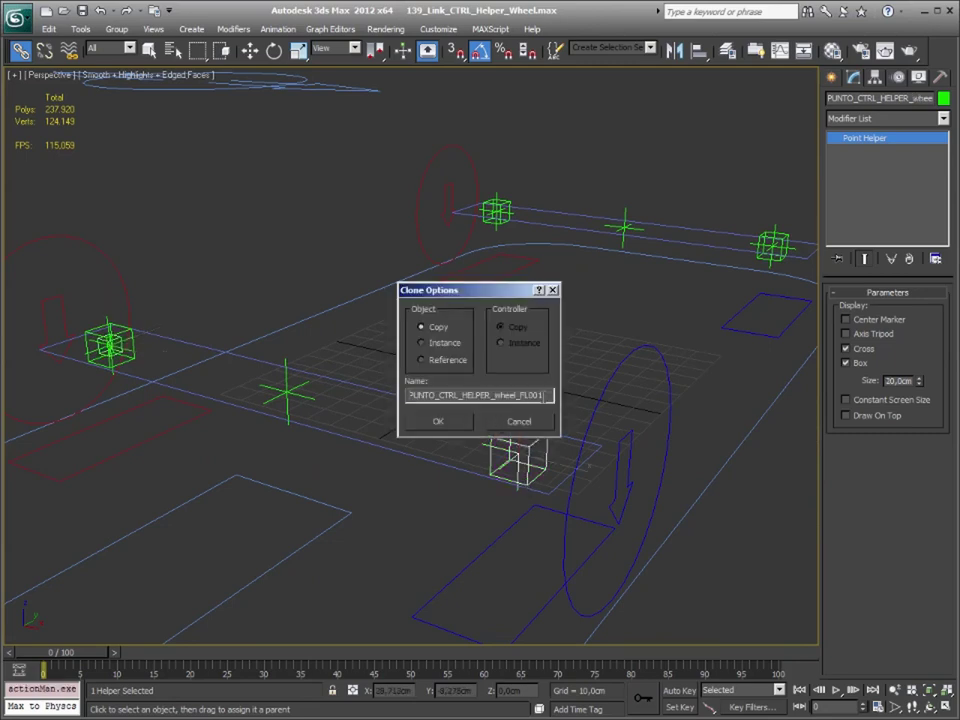
key("ctrl+a")
key("ctrl+v")
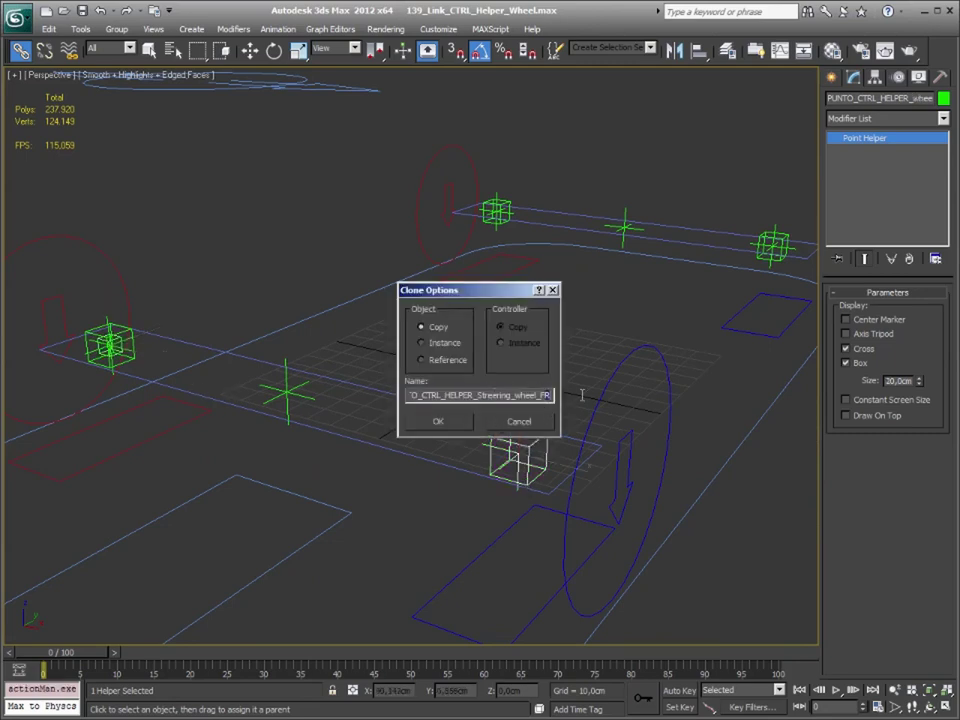
key("BackSpace")
type("L")
left_click(437, 421)
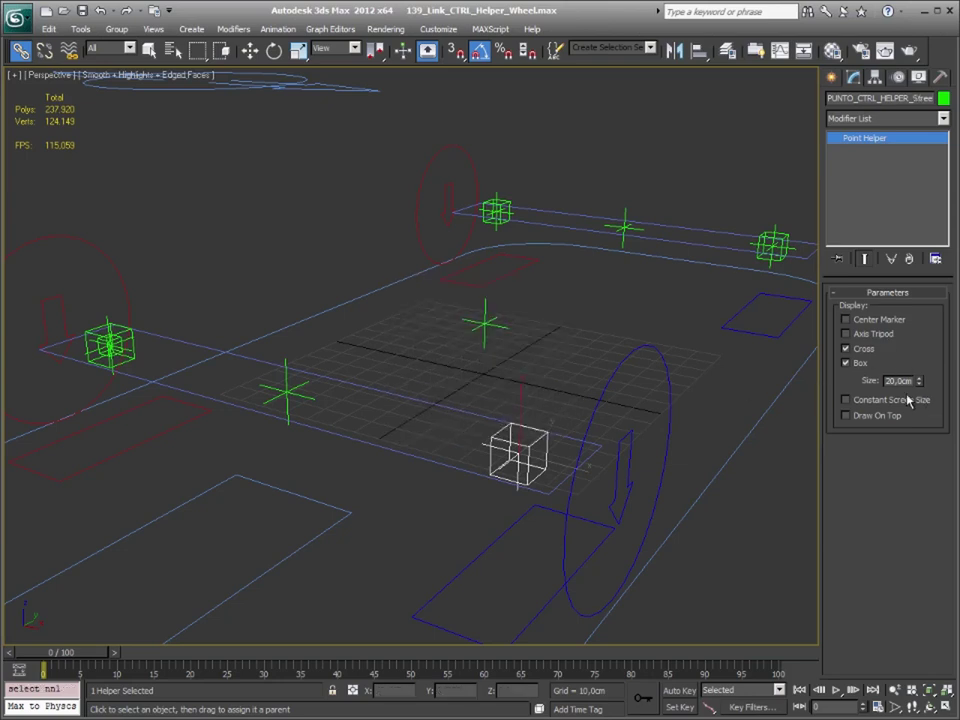
Give the FL helper a 10 cm size with Box on and Cross off
left_click(857, 364)
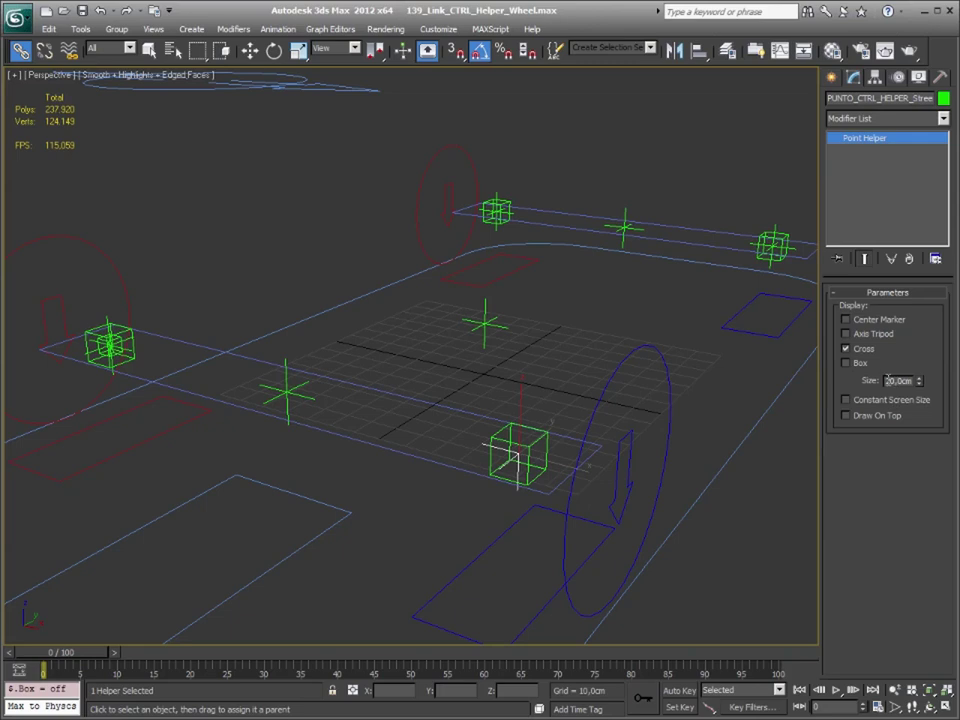
type("10")
key("Return")
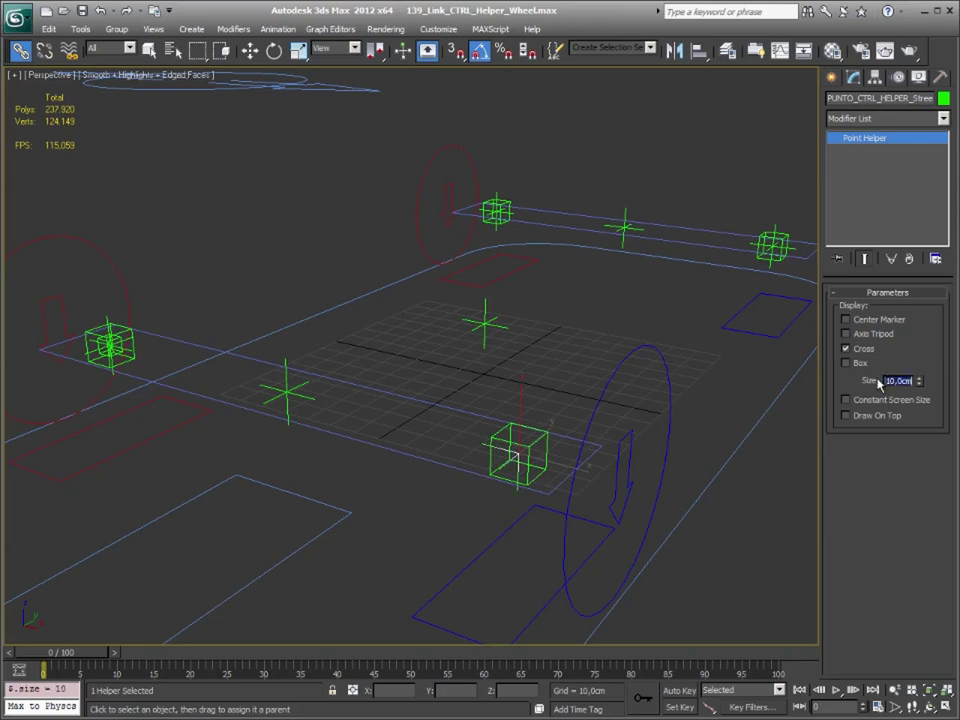
left_click(847, 363)
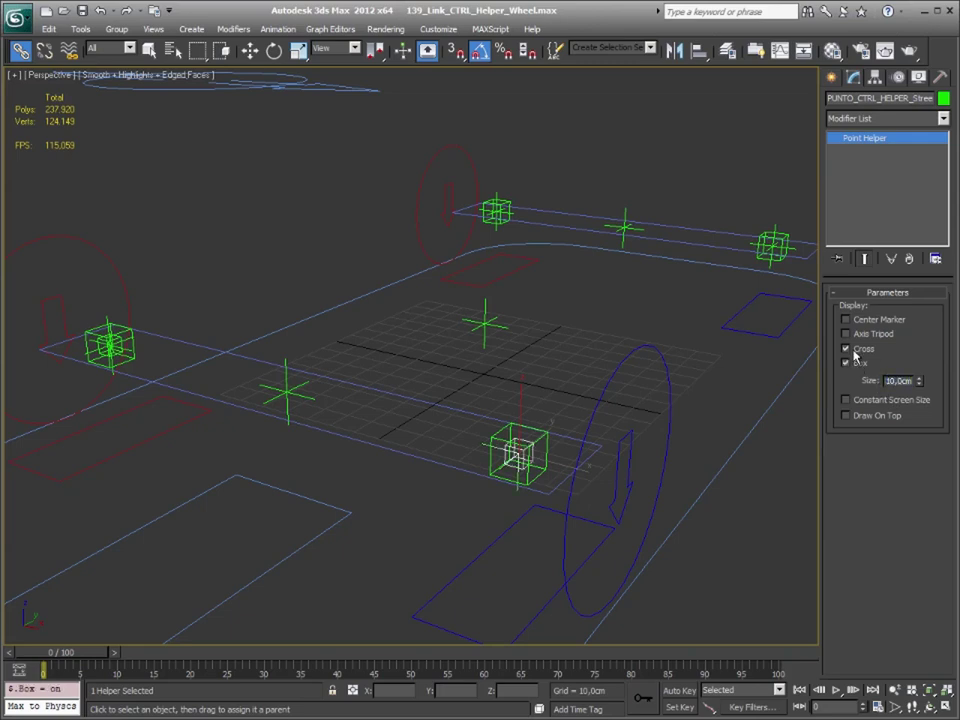
left_click(847, 349)
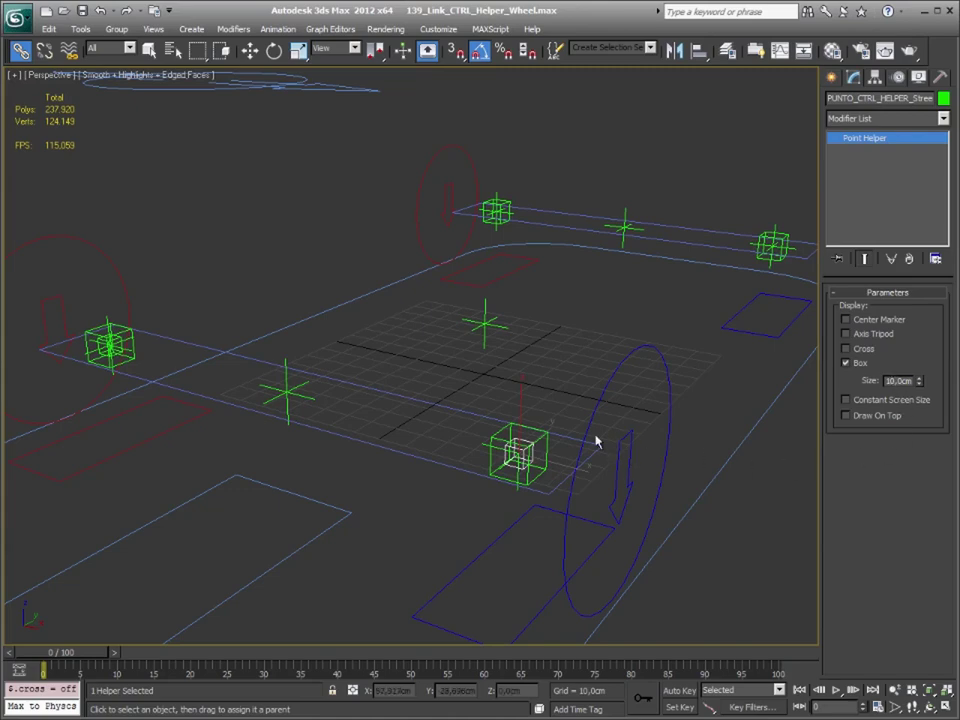
middle_click_drag(557, 411, 569, 410)
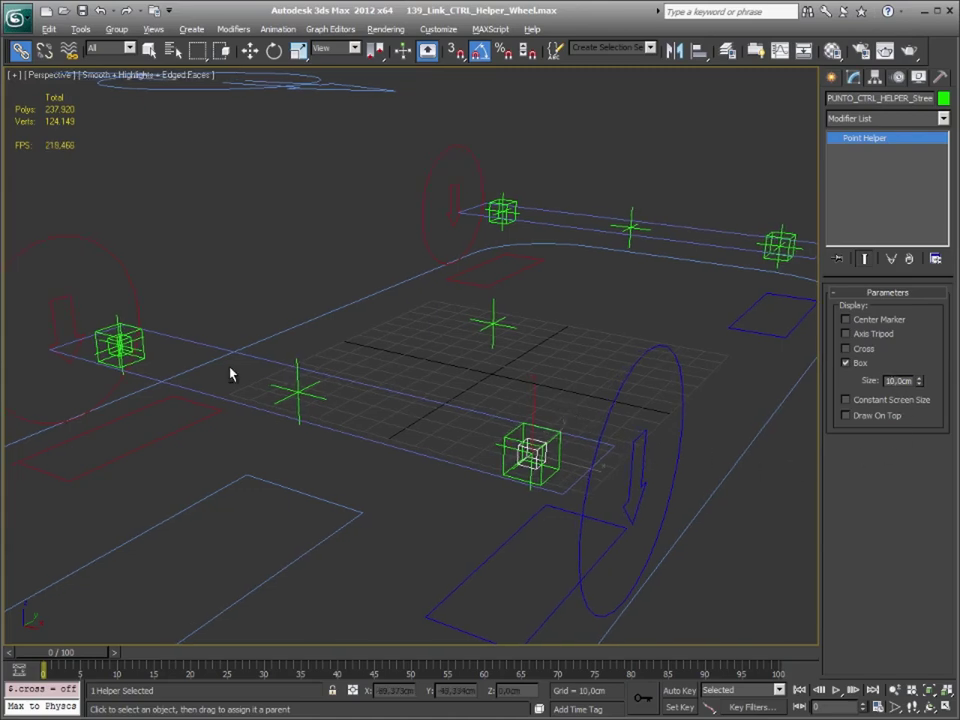
mouse_move(230, 374)
middle_mouse_down("alt")
mouse_move(241, 364)
mouse_move(246, 285)
middle_mouse_up("alt")
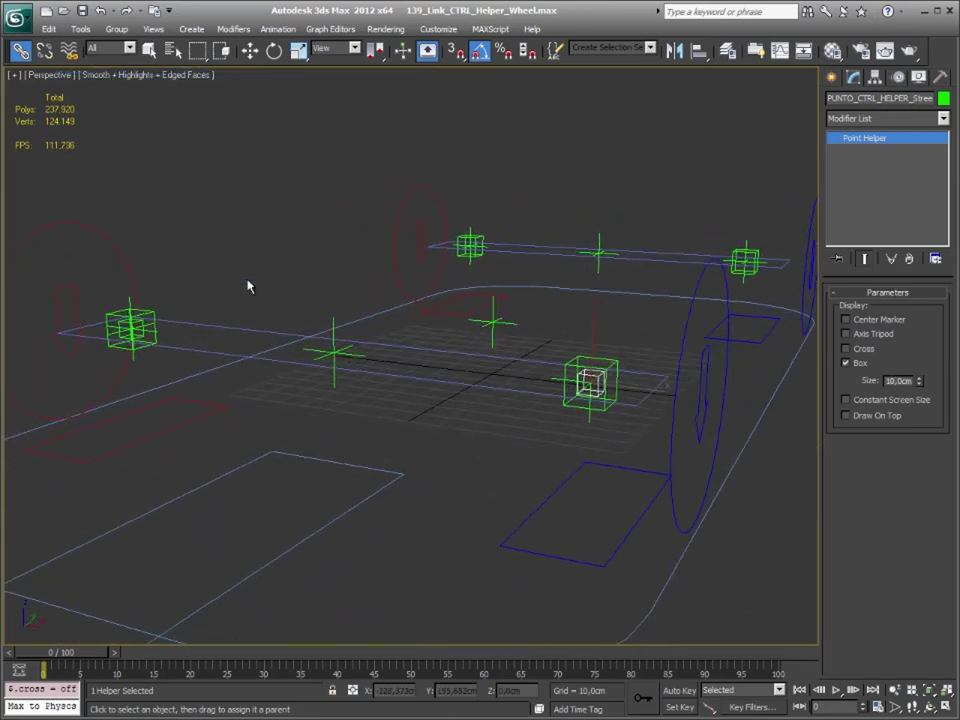
middle_click_drag(631, 394, 544, 388, "alt")
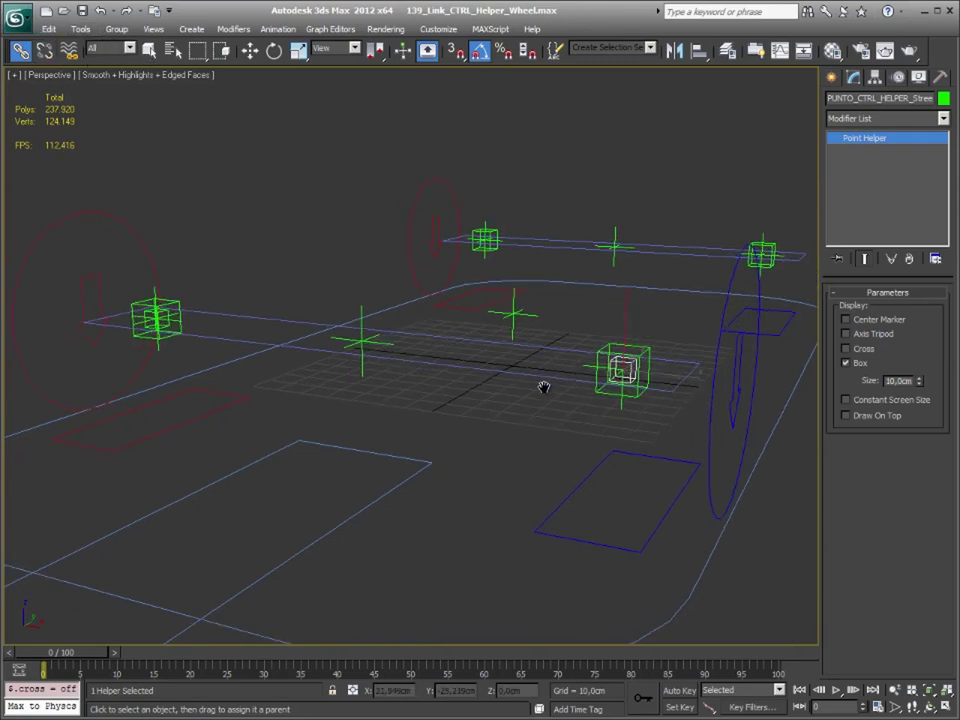
left_click(313, 234)
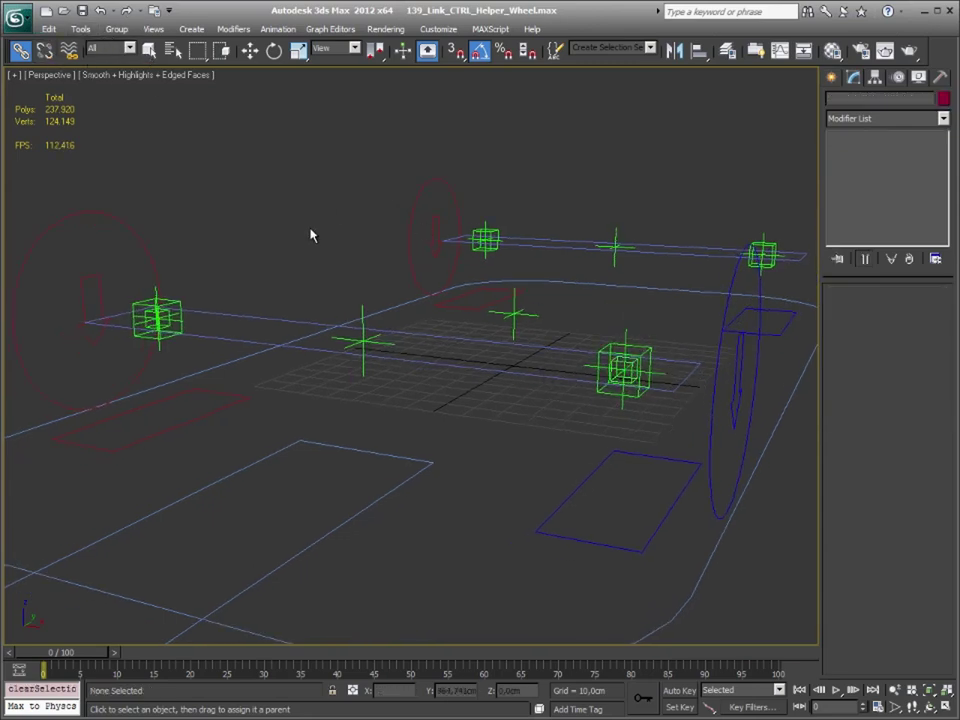
Add an Orientation Constraint to the front-left steering helper targeting the steering control shape
left_click(634, 383)
left_click(628, 372)
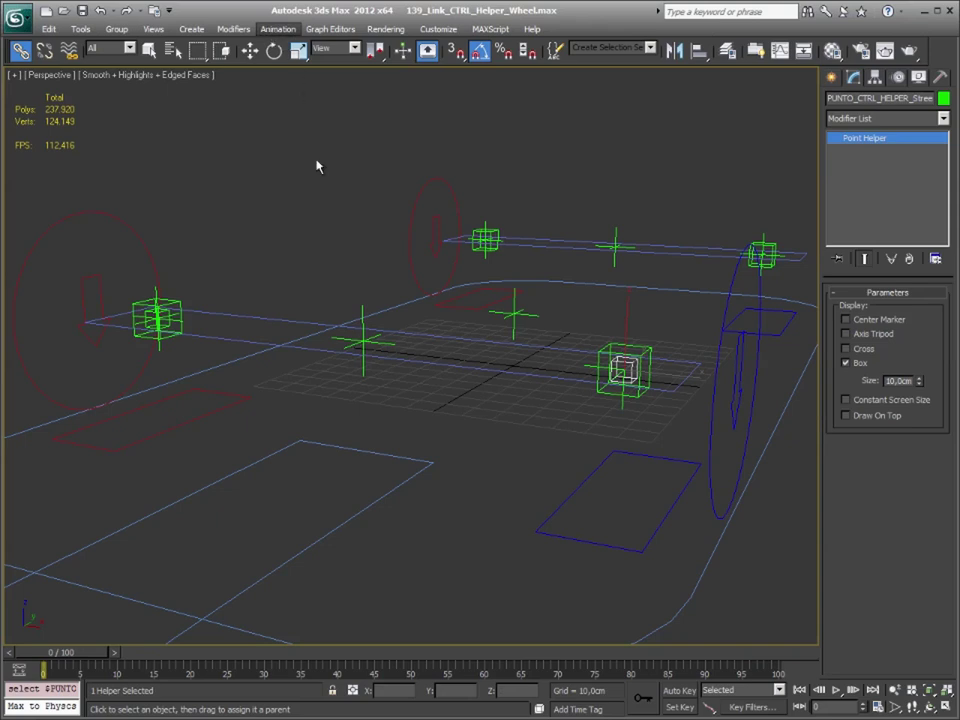
left_click(277, 29)
mouse_move(292, 97)
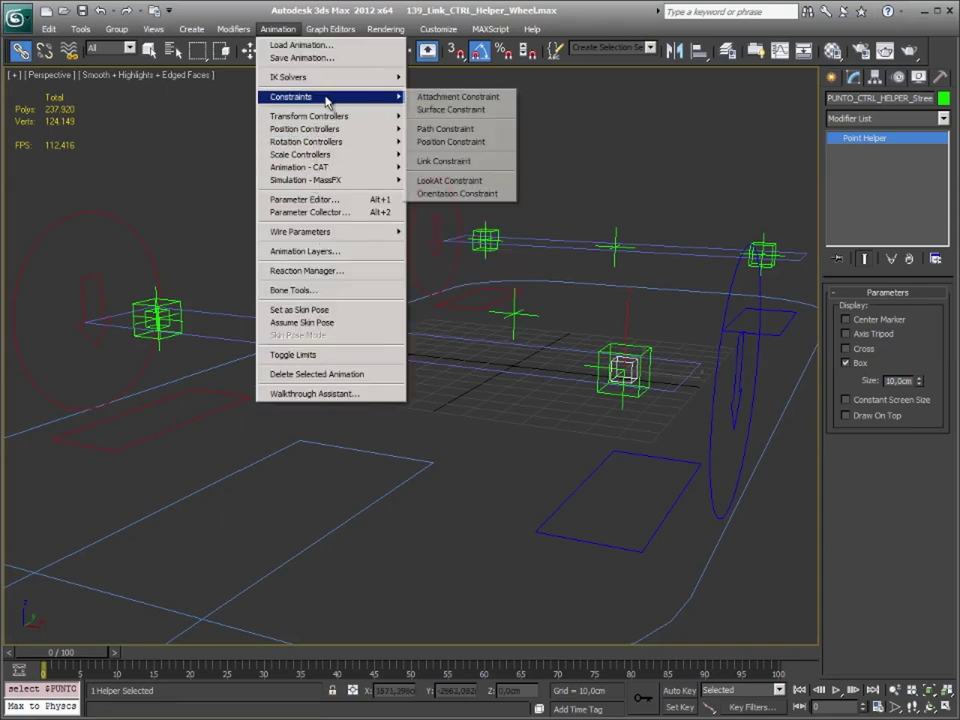
left_click(456, 193)
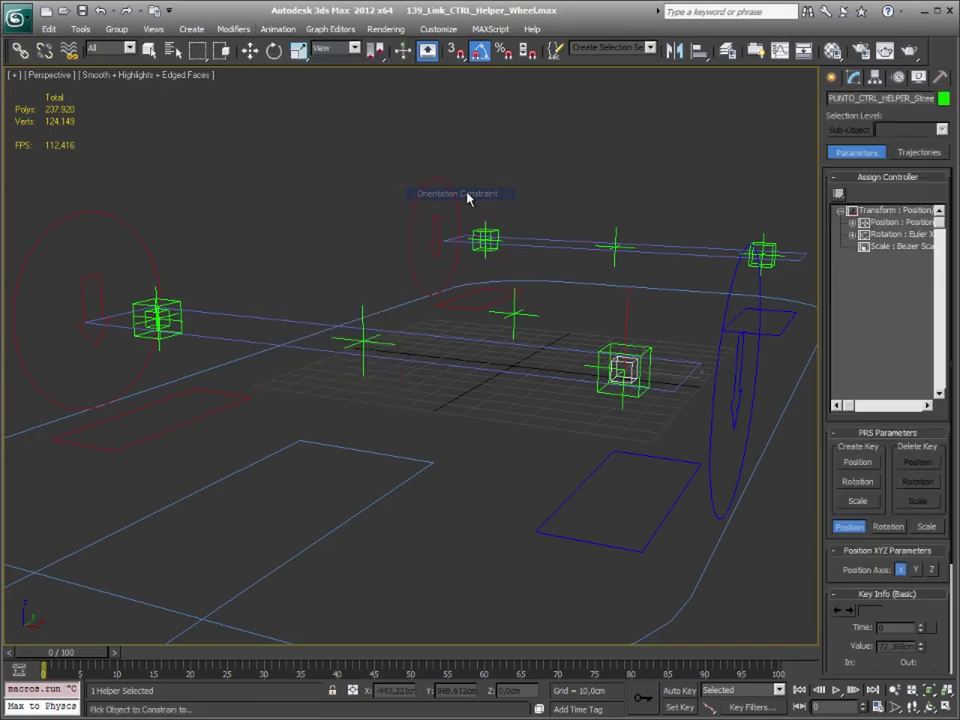
left_click(393, 486)
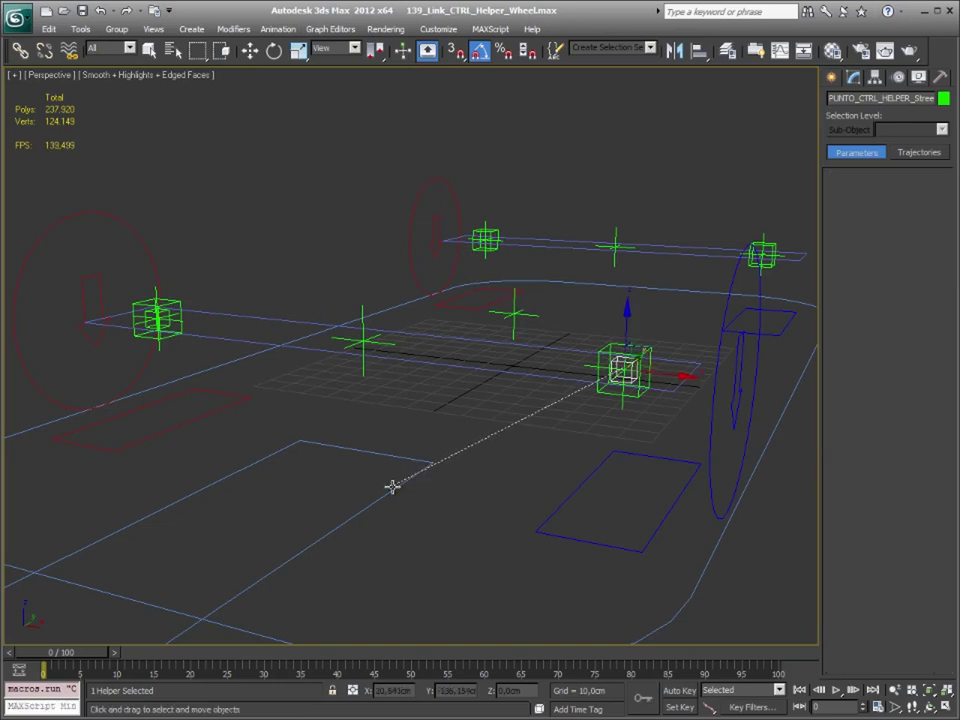
Constrain the other front steering helper's orientation to the steering shape as well
left_click(171, 319)
left_click(277, 29)
mouse_move(291, 96)
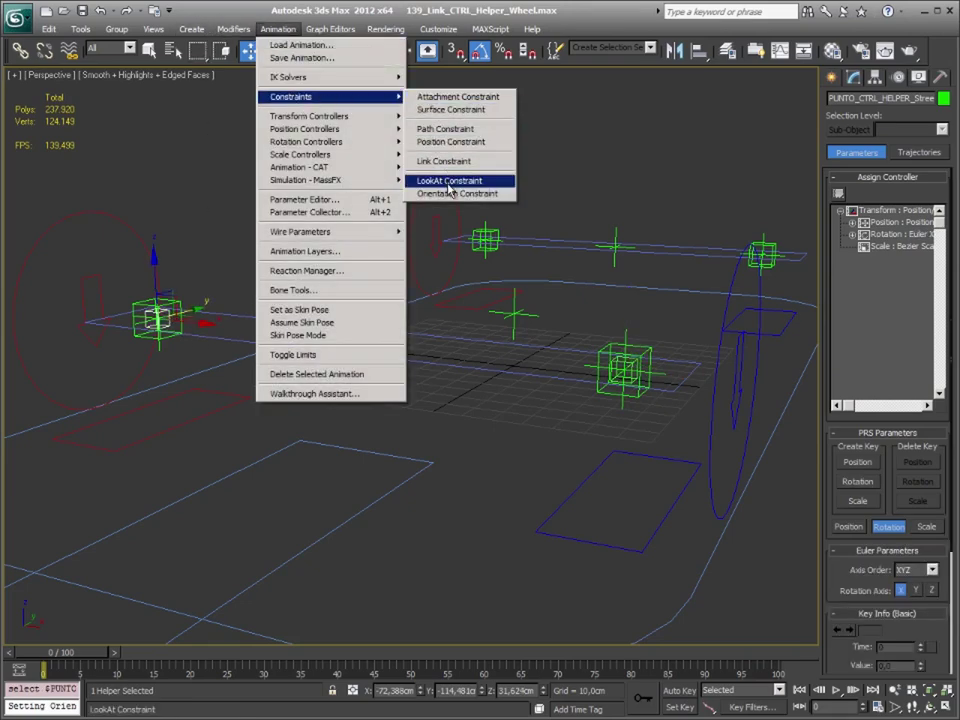
left_click(452, 193)
left_click(389, 455)
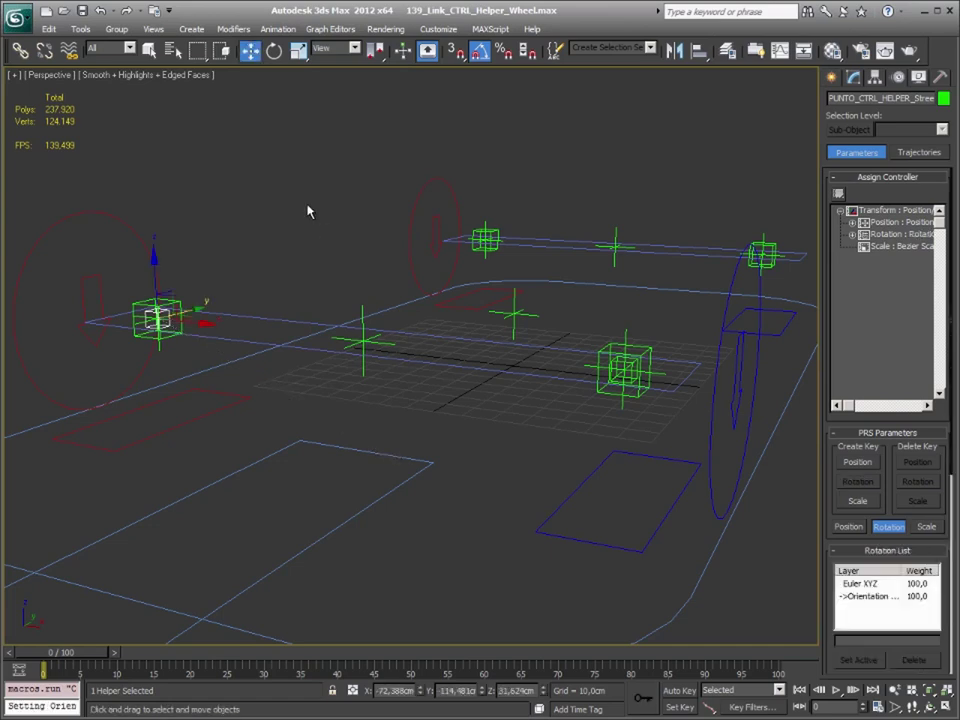
left_click(291, 195)
left_click(327, 525)
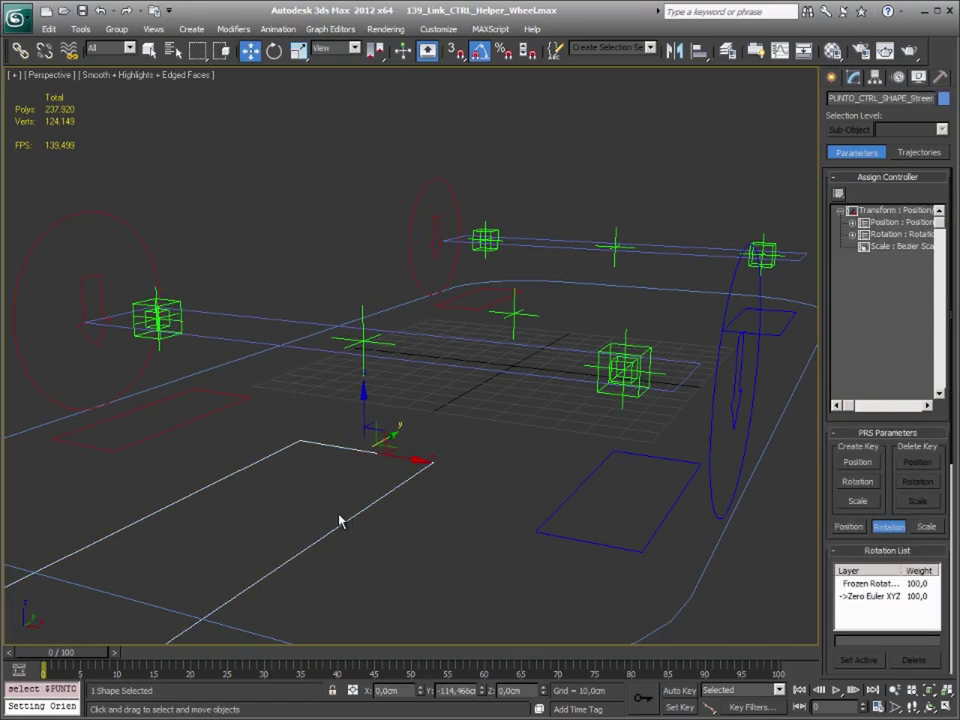
Rotate the steering shape to confirm both steering helpers turn with it
key("e")
left_click_drag(381, 467, 390, 468)
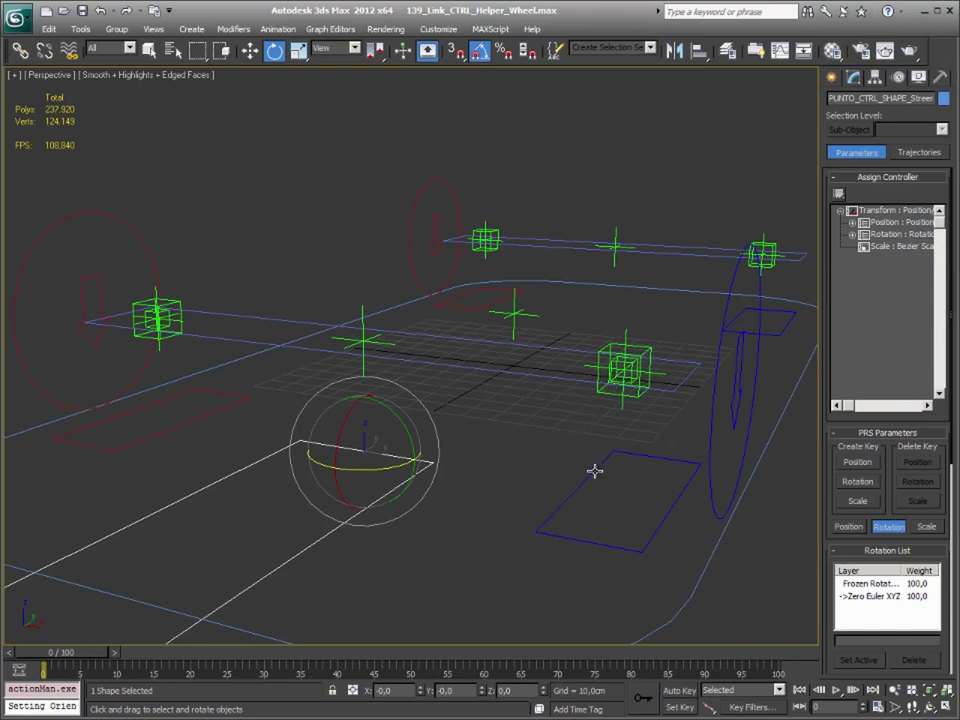
left_click(612, 372)
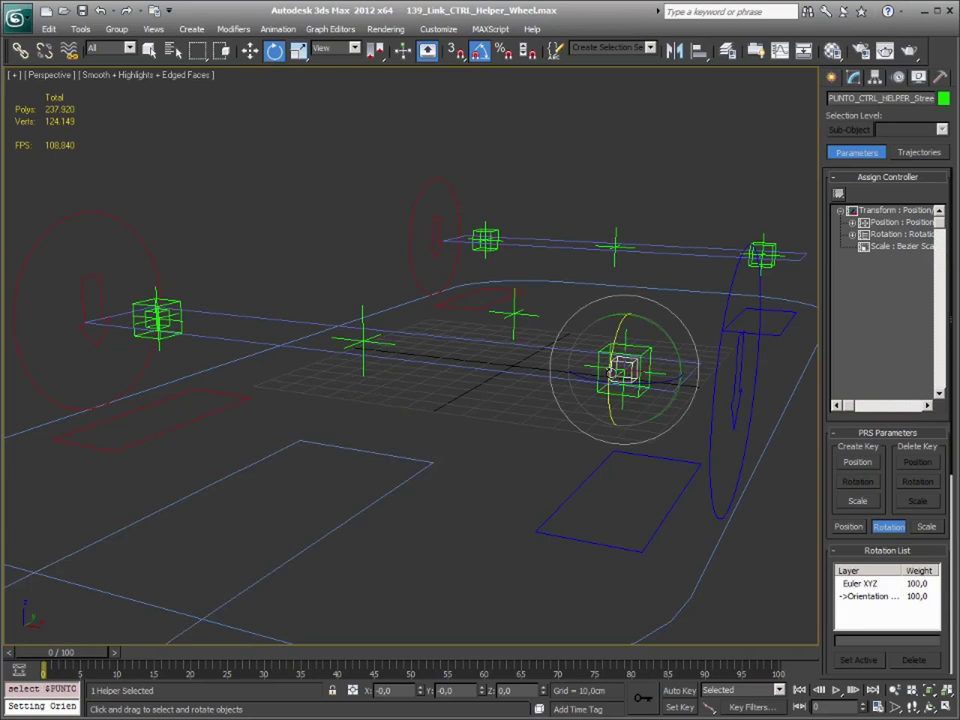
Link the front-left tyre control rectangle as a child of the FL steering helper
left_click(20, 50)
left_click(652, 541)
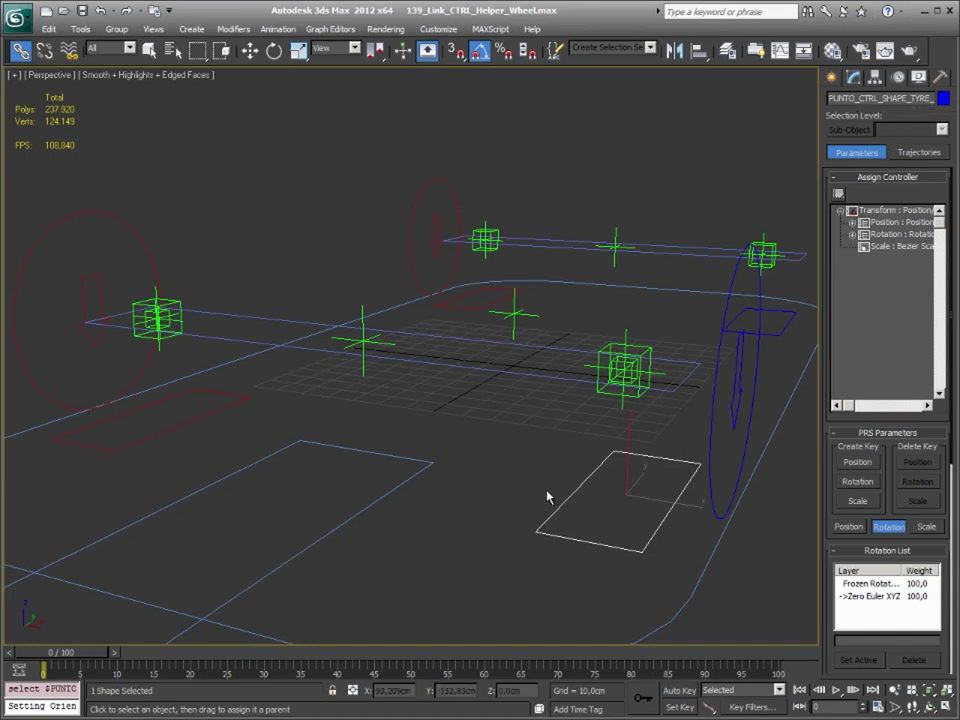
left_click_drag(583, 476, 613, 378)
left_click_drag(613, 378, 610, 379)
left_click(612, 373)
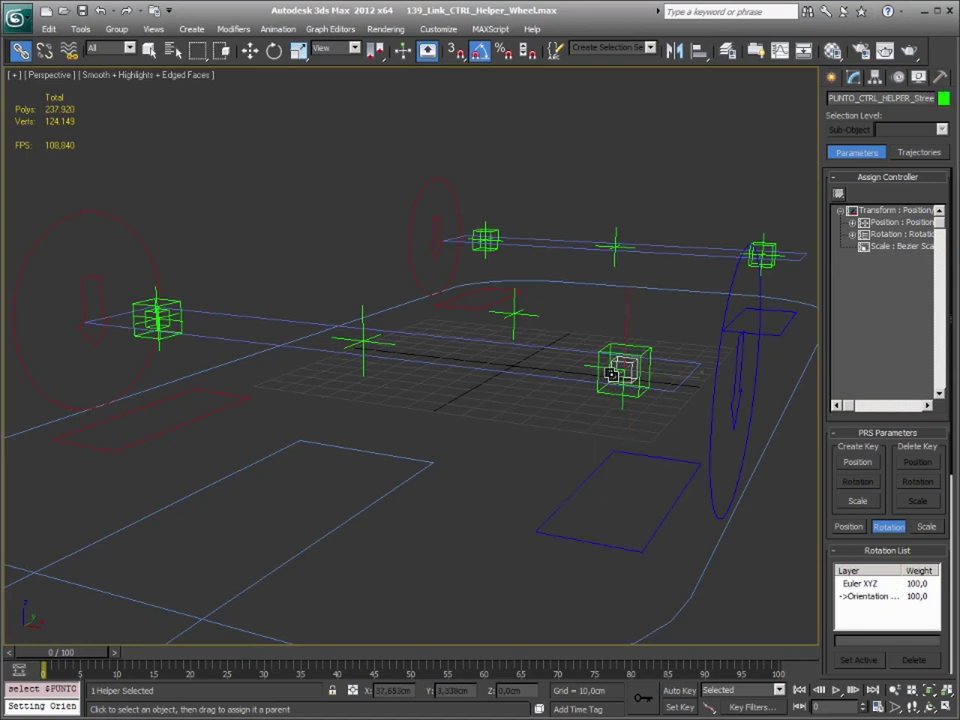
Link the wheel helper to the PUNTO_CTRL_SHAPE_Street rectangle control shape
mouse_move(612, 373)
left_mouse_down()
mouse_move(531, 372)
mouse_move(536, 386)
left_mouse_up()
scroll(266, 392, "up", 2)
scroll(379, 401, "up", 2)
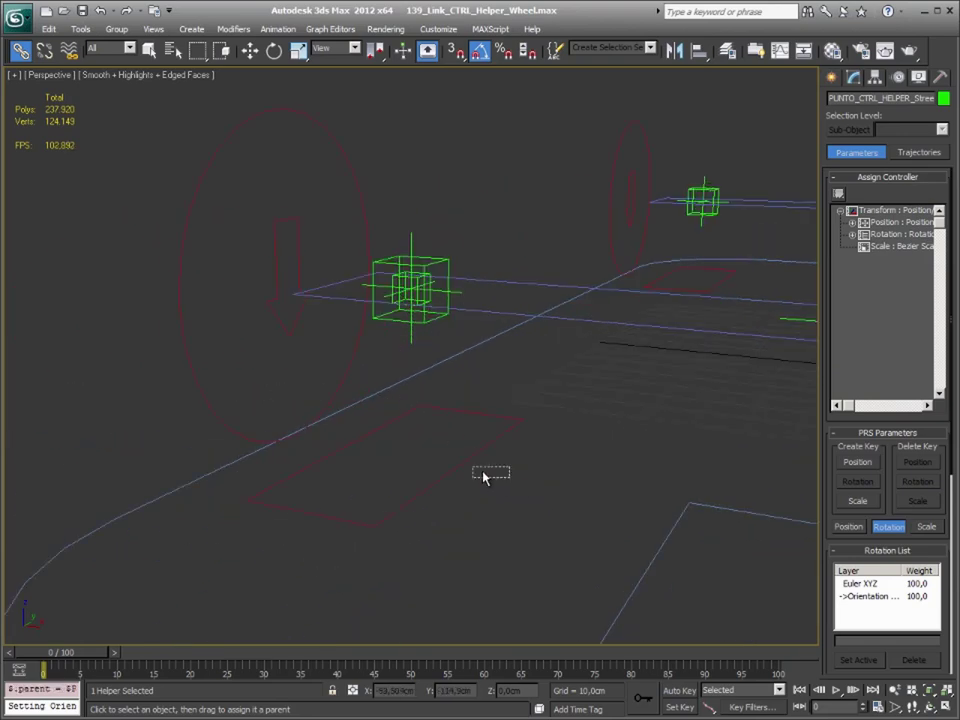
mouse_move(461, 451)
left_mouse_down()
mouse_move(430, 299)
mouse_move(516, 281)
left_mouse_up()
left_click(429, 299)
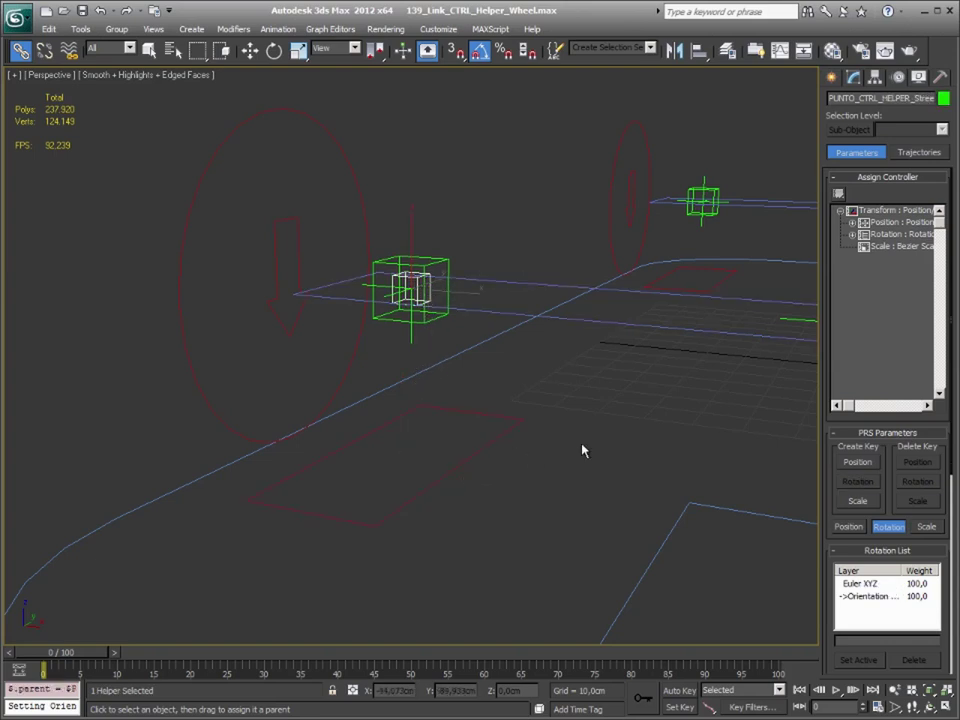
mouse_move(583, 450)
middle_mouse_down("alt")
mouse_move(565, 441)
mouse_move(576, 519)
middle_mouse_up("alt")
Rotate the Street shape 25 degrees to test the rig, then return it to zero
left_click_drag(598, 529, 525, 506)
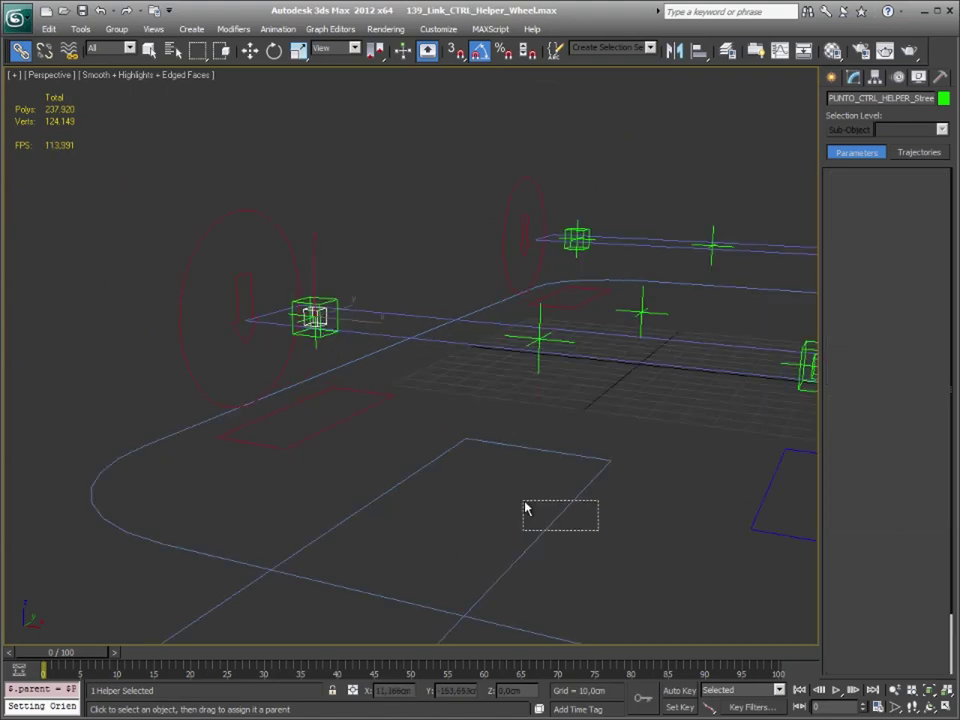
mouse_move(525, 506)
middle_mouse_down("alt")
mouse_move(583, 500)
mouse_move(572, 508)
middle_mouse_up("alt")
key("e")
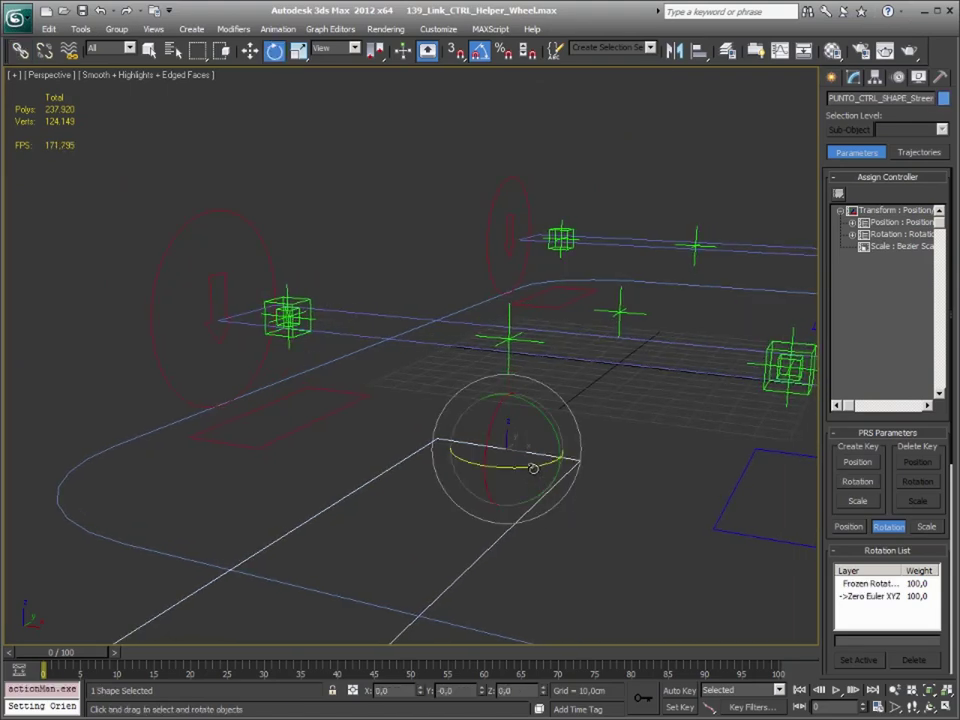
left_click_drag(533, 468, 551, 470)
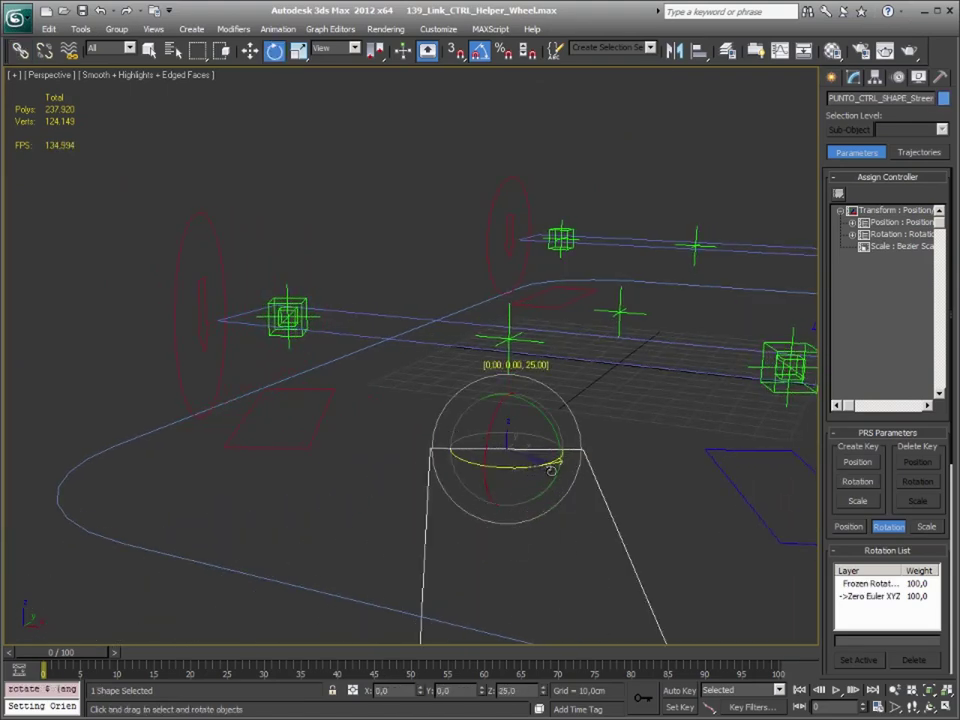
left_click_drag(551, 470, 537, 474)
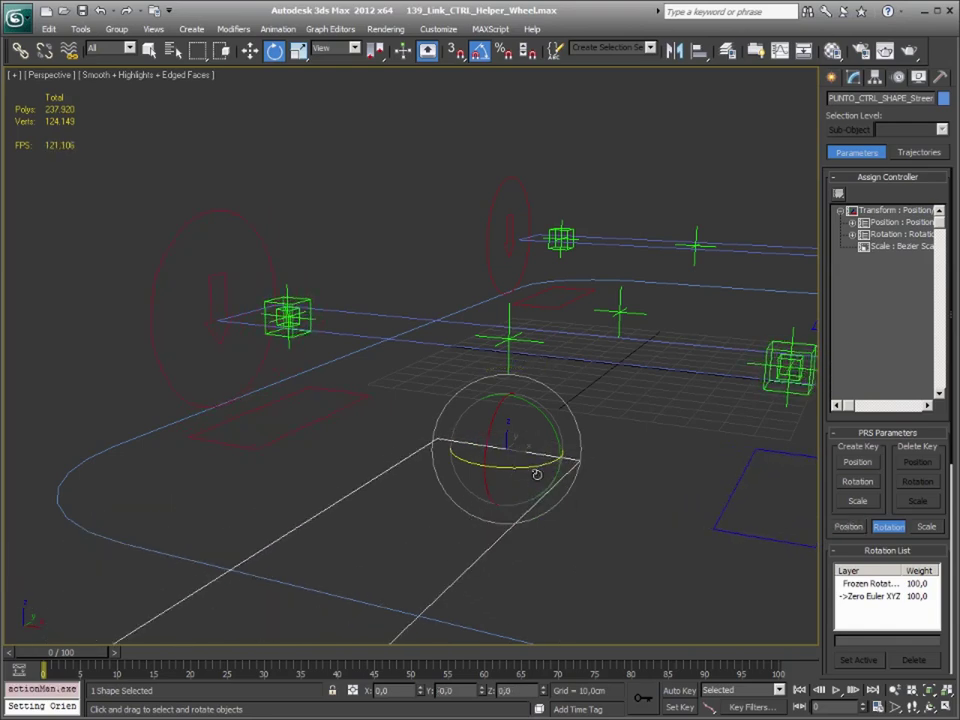
Rotate the Drift shape to check the whole rig follows, viewing it from several angles
scroll(604, 480, "down", 1)
scroll(568, 540, "down", 2)
scroll(568, 497, "down", 2)
scroll(558, 476, "down", 3)
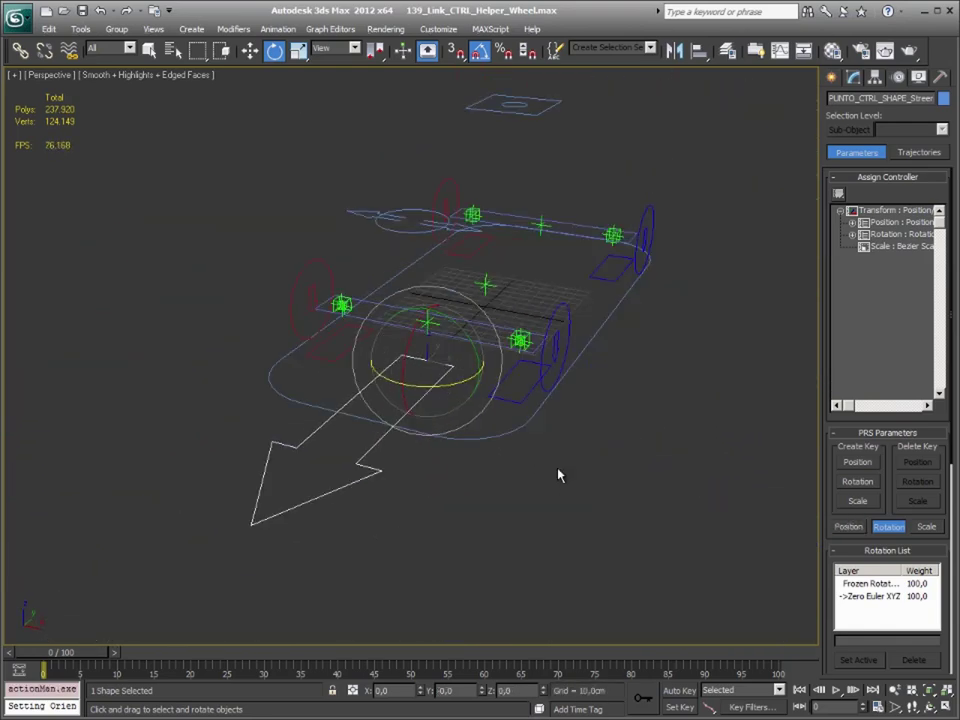
scroll(558, 476, "up", 3)
scroll(546, 452, "down", 3)
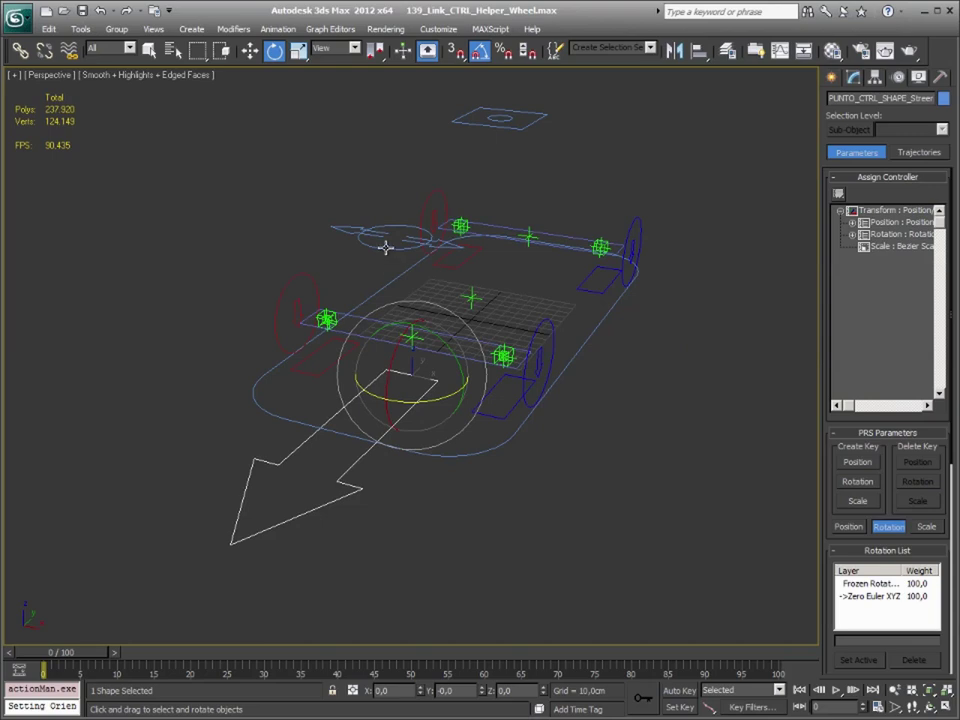
left_click(386, 247)
mouse_move(420, 360)
left_mouse_down()
mouse_move(437, 363)
mouse_move(428, 372)
left_mouse_up()
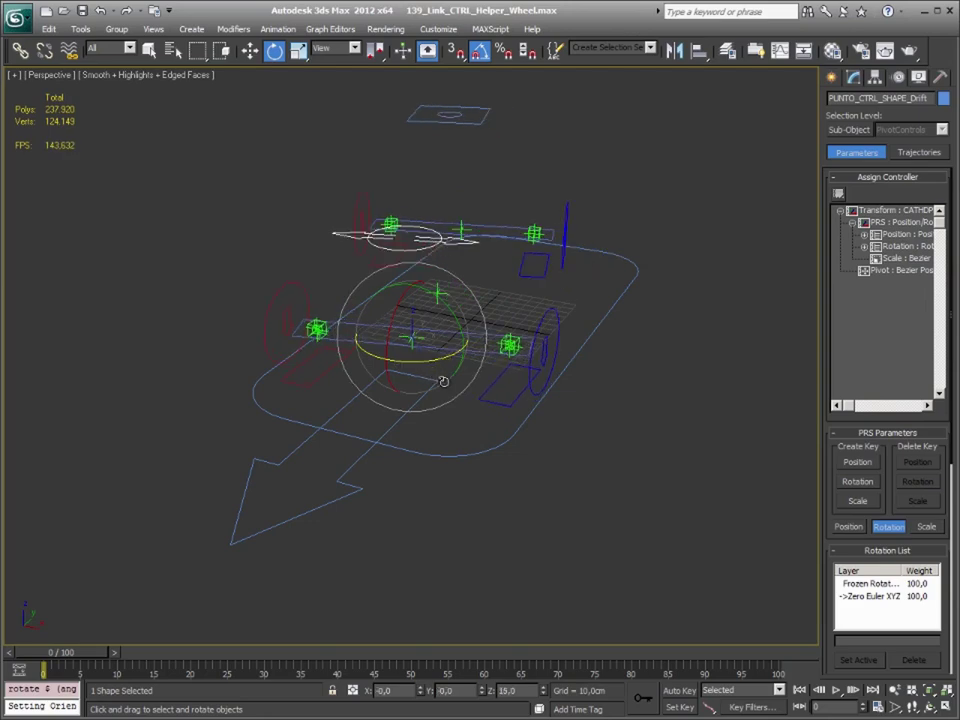
left_click_drag(428, 372, 454, 394)
middle_click_drag(316, 417, 371, 388, "alt")
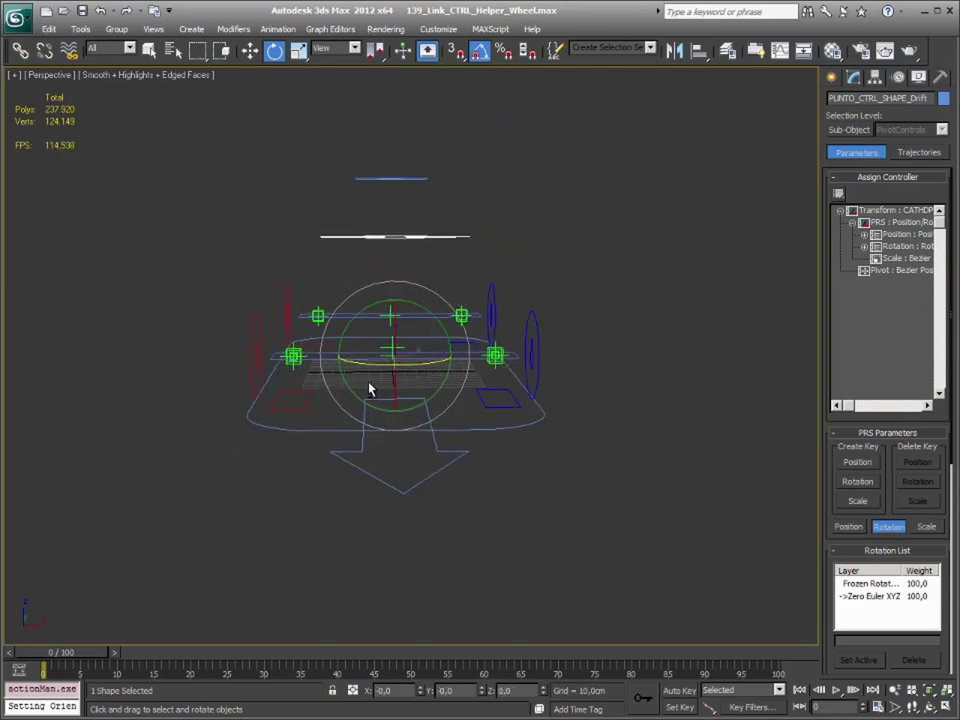
middle_click_drag(242, 418, 396, 383, "alt")
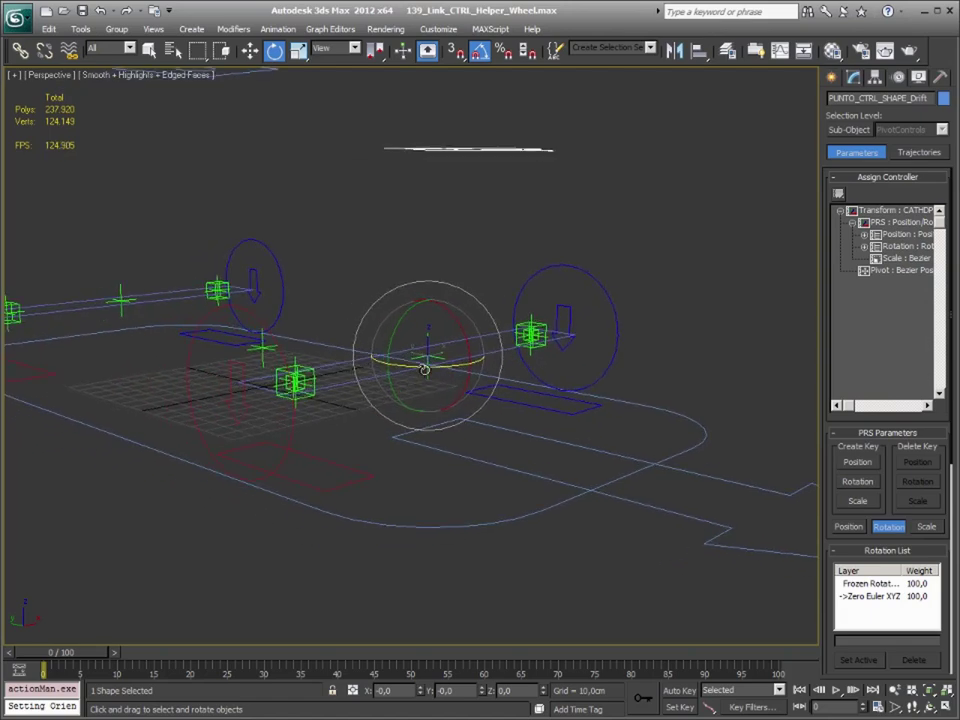
left_click(435, 227)
Unhide the PUNTO_MESH_Body, PUNTO_MESH_Wheel and PUNTO_MESH_tire layers and close the Layer Manager
left_click(725, 55)
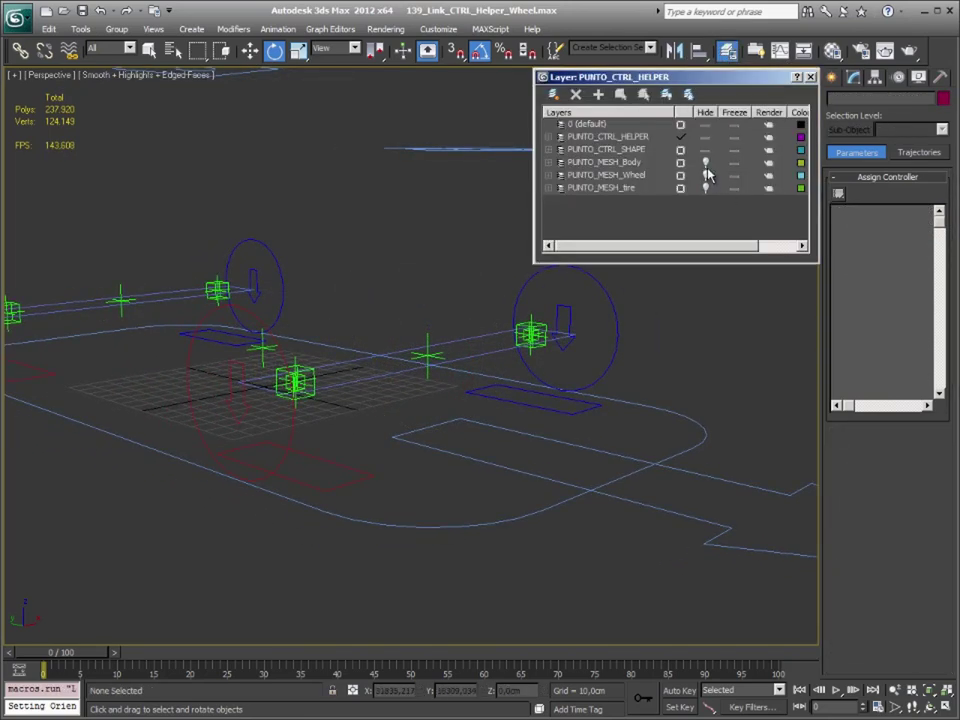
left_click(707, 162)
left_click(707, 175)
left_click(707, 188)
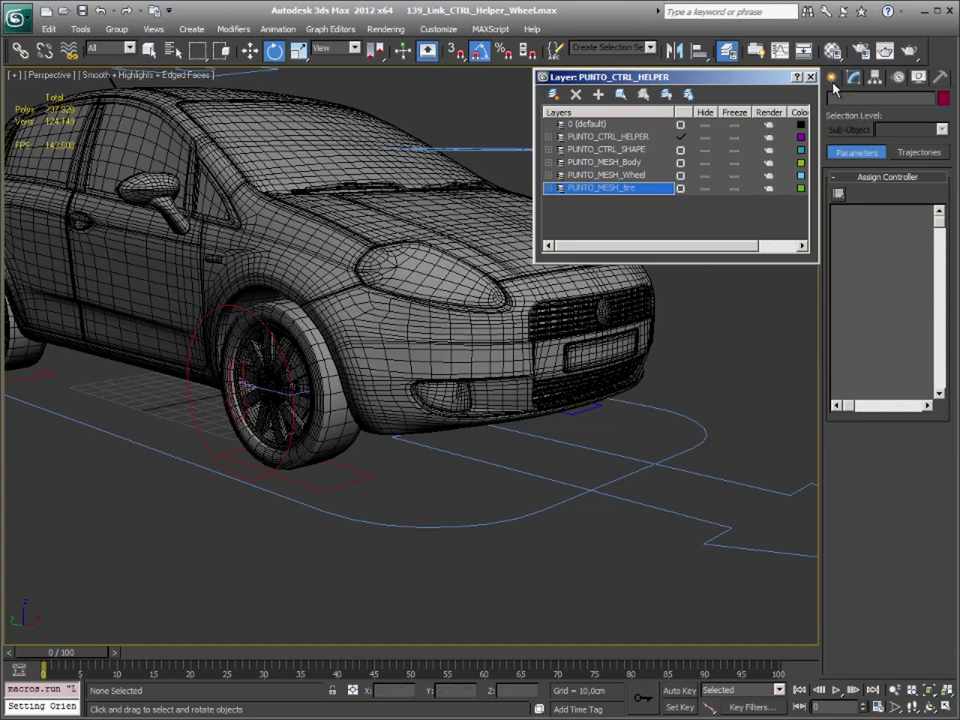
left_click(725, 50)
scroll(423, 405, "down", 3)
scroll(467, 411, "down", 2)
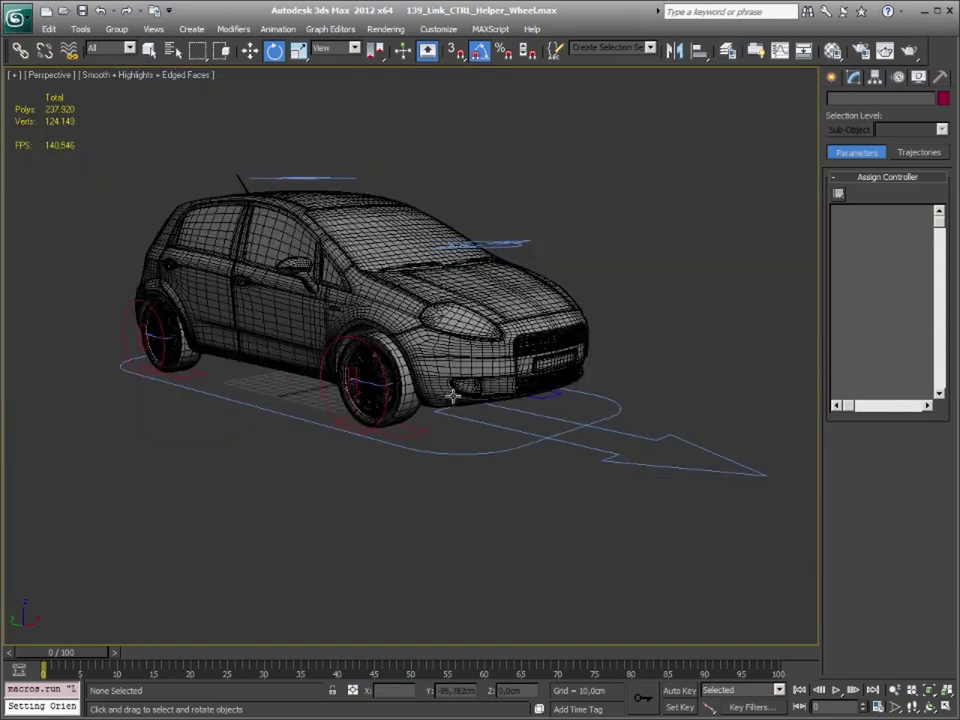
mouse_move(467, 411)
middle_mouse_down("alt")
mouse_move(523, 428)
mouse_move(564, 66)
mouse_move(137, 67)
middle_mouse_up("alt")
left_click(110, 47)
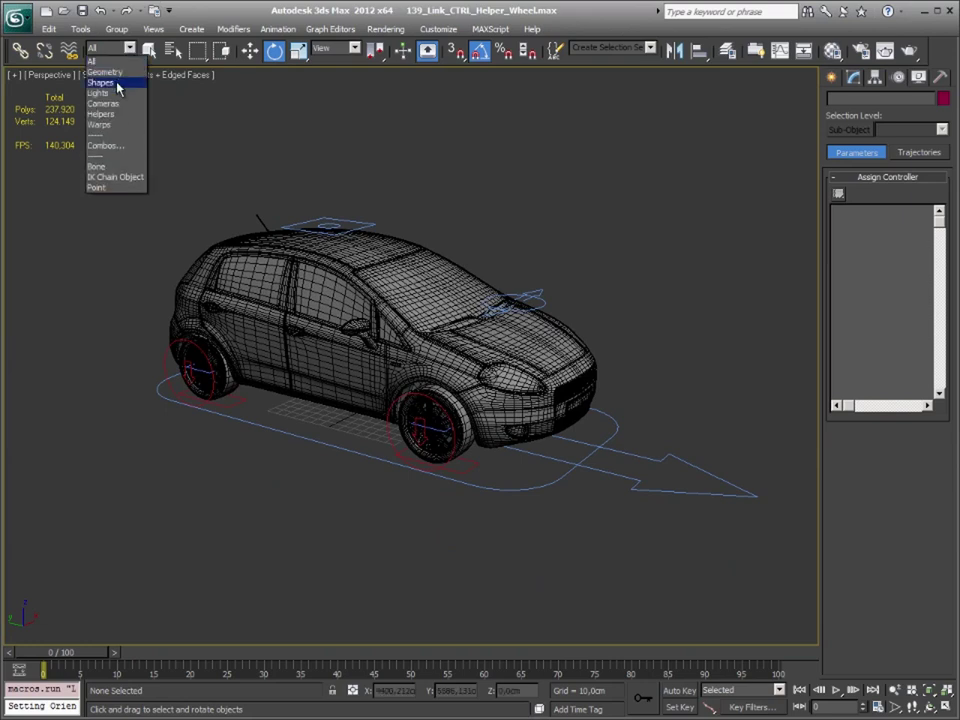
Filter selection to Shapes, box-select all control shapes, and freeze their transforms
left_click(120, 87)
mouse_move(133, 160)
left_mouse_down()
mouse_move(780, 712)
mouse_move(703, 690)
left_mouse_up()
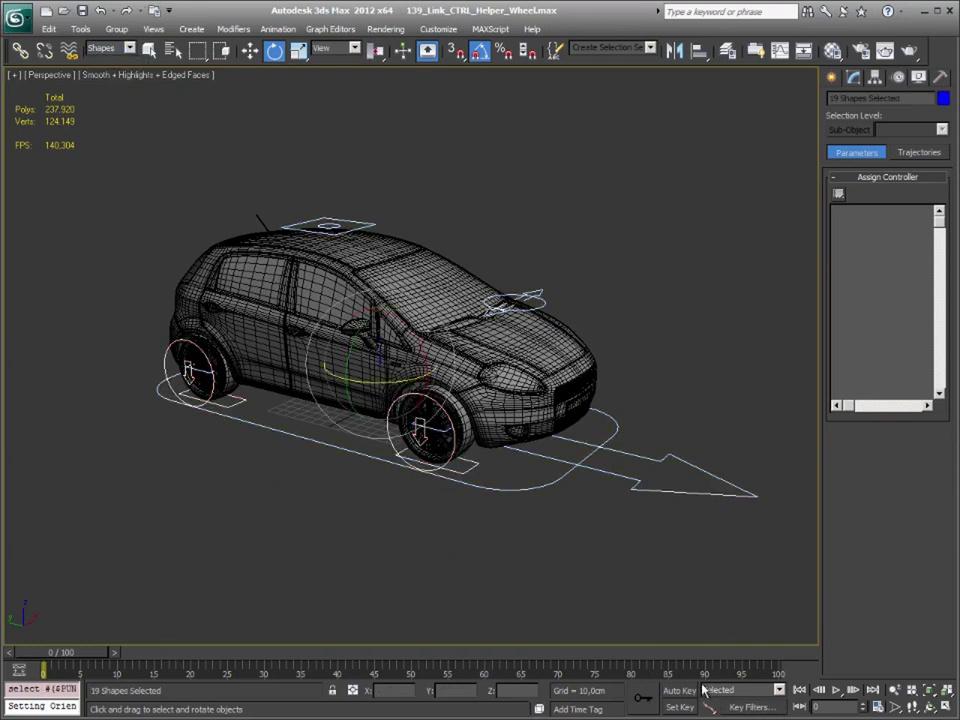
right_click(520, 355)
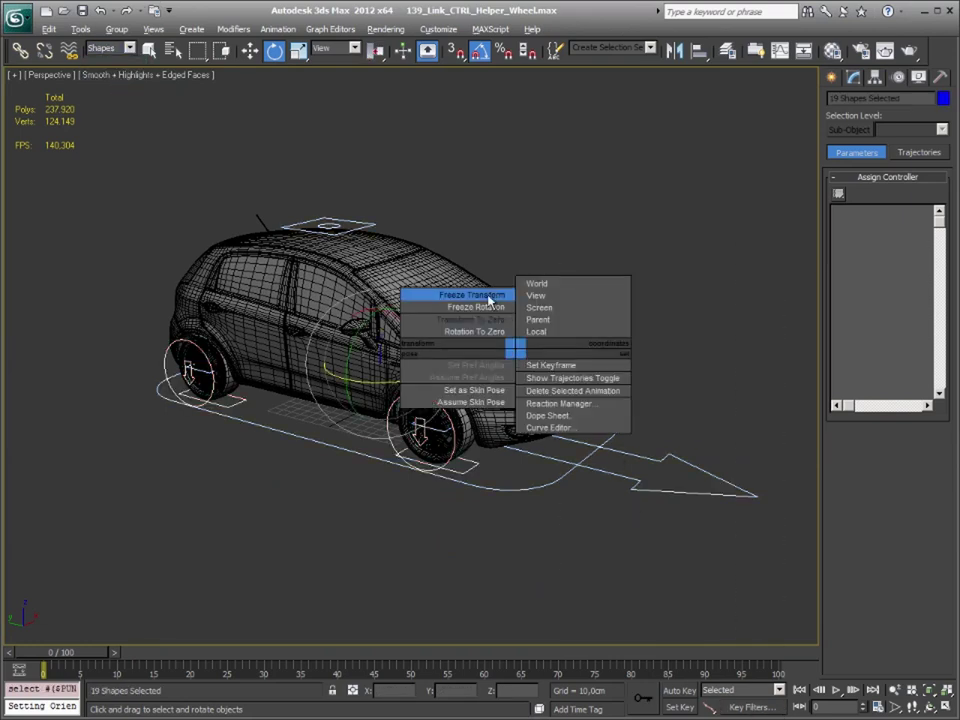
left_click(488, 295)
left_click(386, 461)
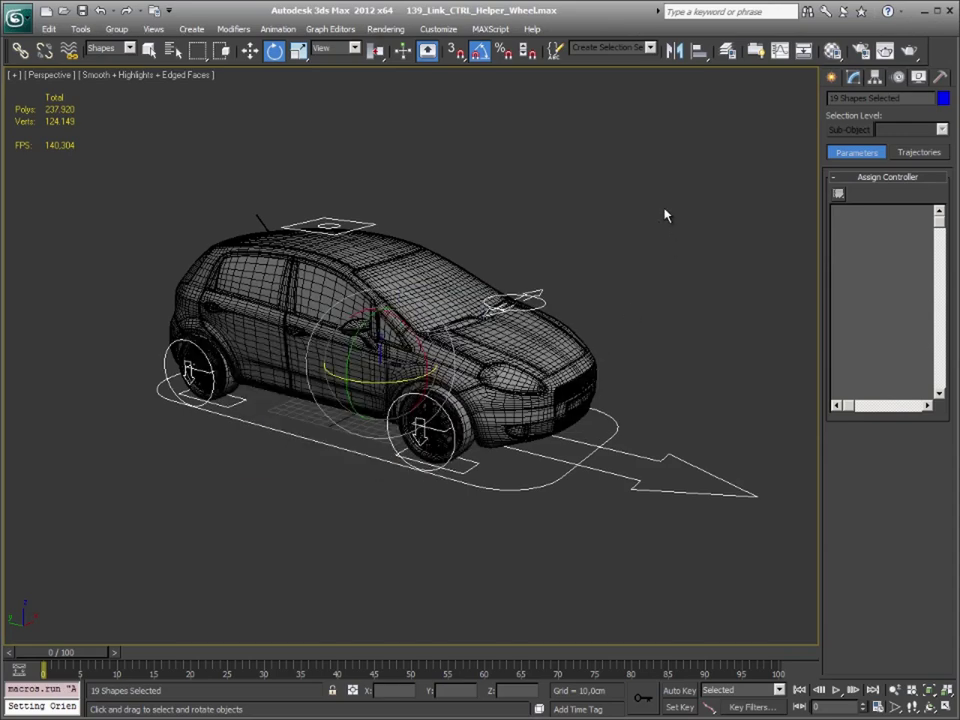
Clear the selection and pick the Drift control shape above the windshield
mouse_move(664, 214)
middle_mouse_down("alt")
mouse_move(587, 242)
mouse_move(587, 225)
mouse_move(588, 238)
middle_mouse_up("alt")
left_click(583, 230)
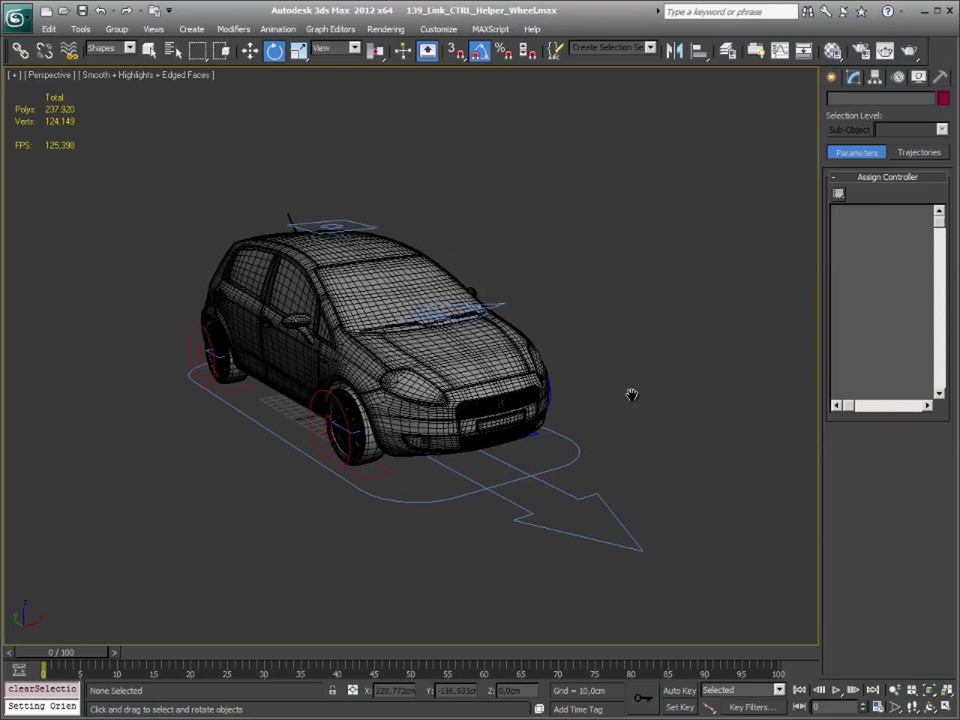
scroll(450, 346, "up", 3)
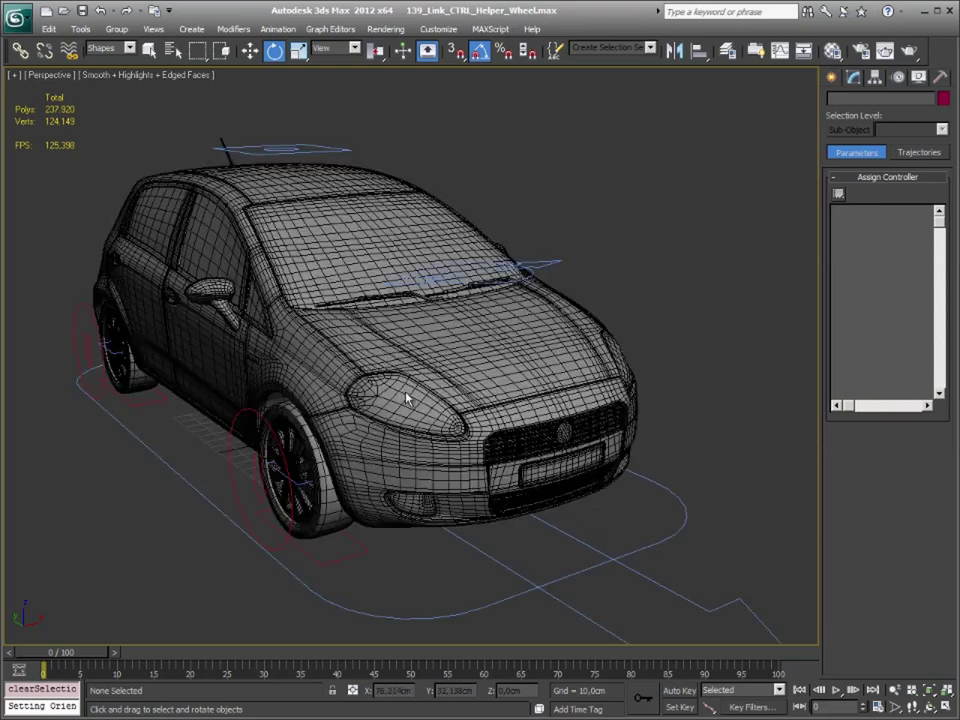
left_click(474, 283)
Test-rotate the Drift shape 80 degrees, reset its rotation to zero, and deselect it
left_click_drag(483, 278, 573, 413)
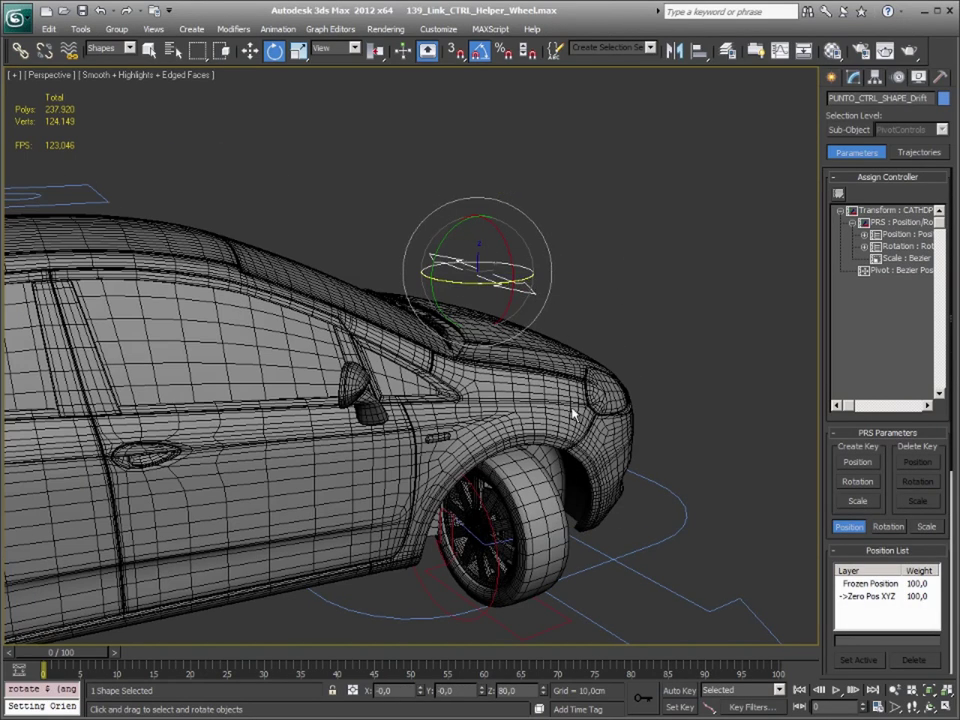
right_click(516, 341)
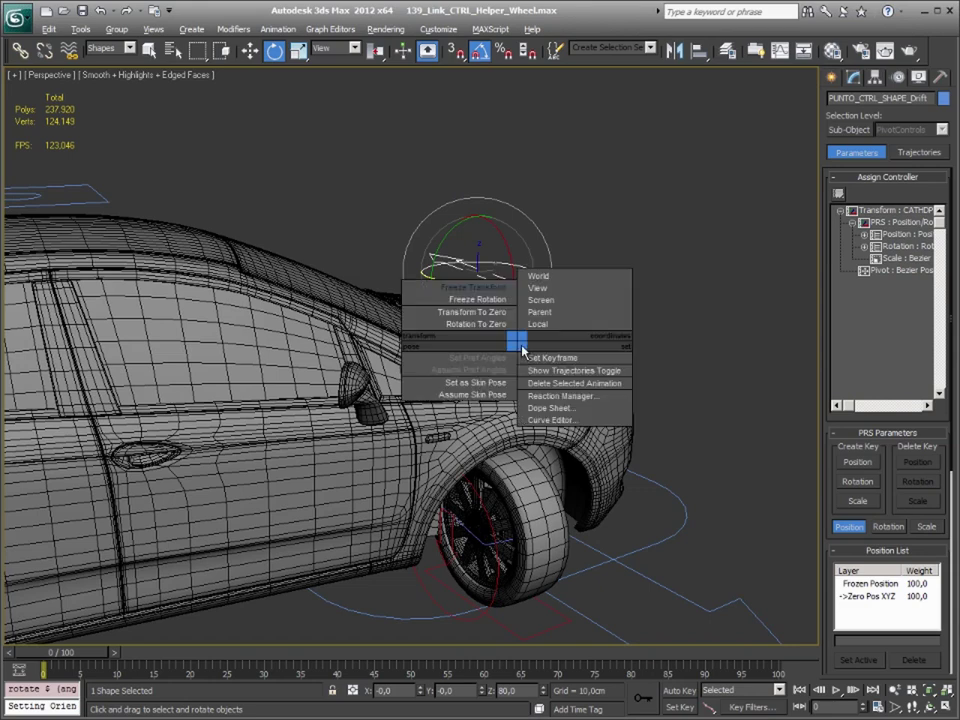
left_click(469, 312)
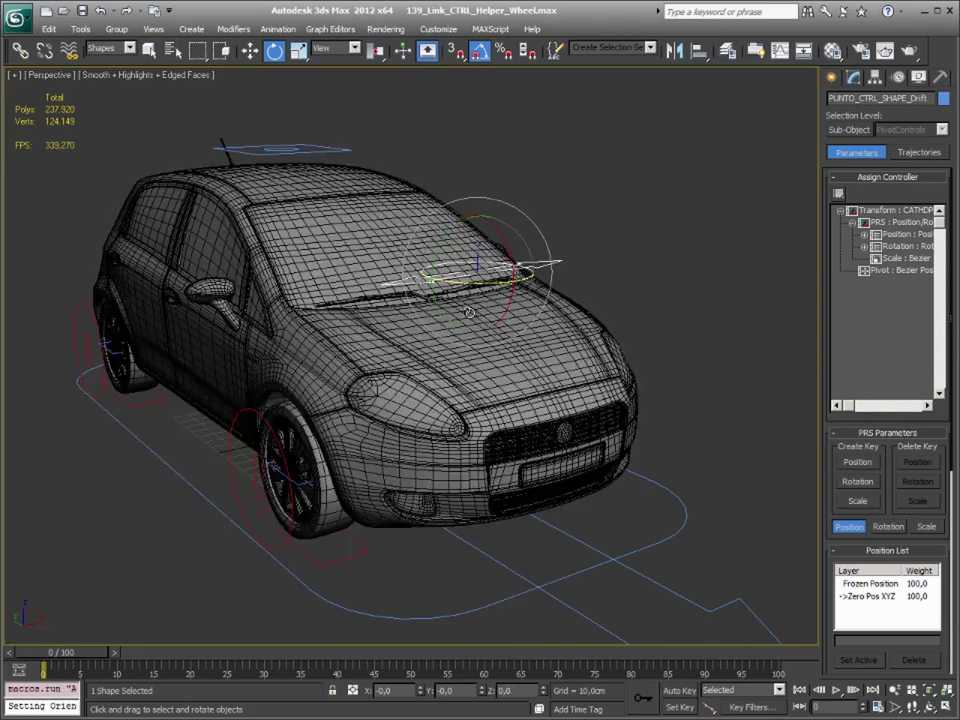
left_click(666, 246)
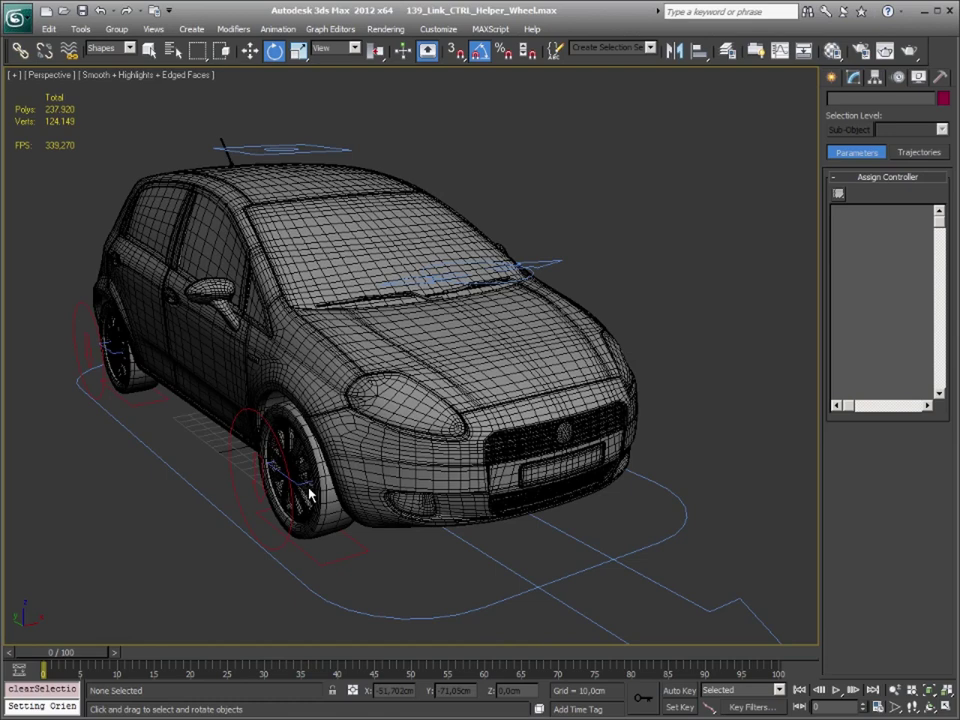
Select the root arrow control under the car, inspect it in scale mode, then deselect it
scroll(375, 482, "down", 2)
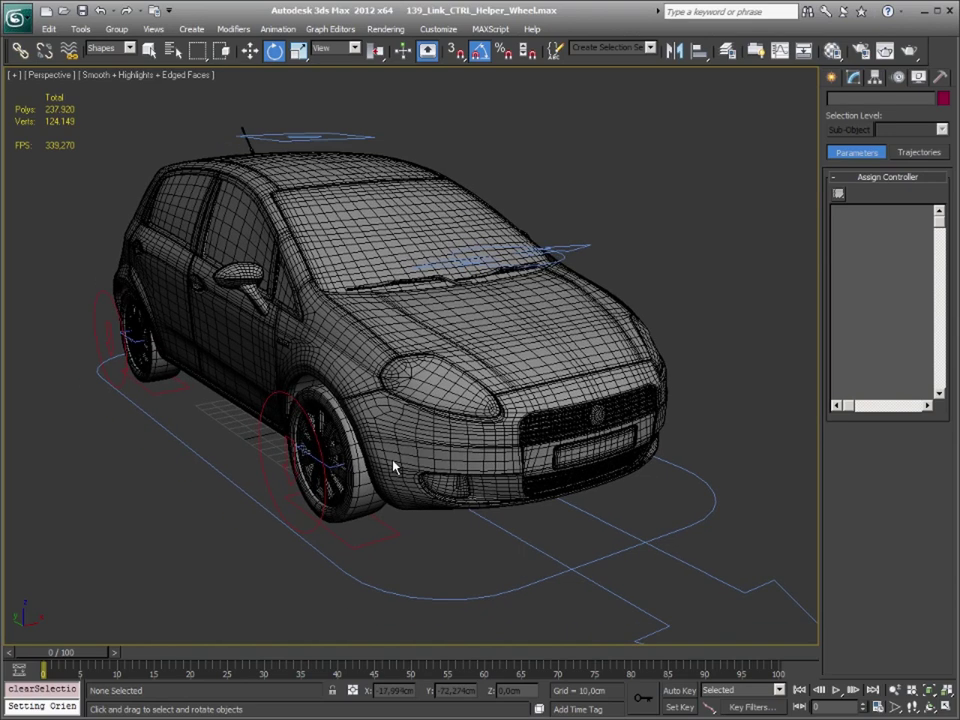
scroll(390, 462, "down", 3)
middle_click_drag(330, 443, 311, 482)
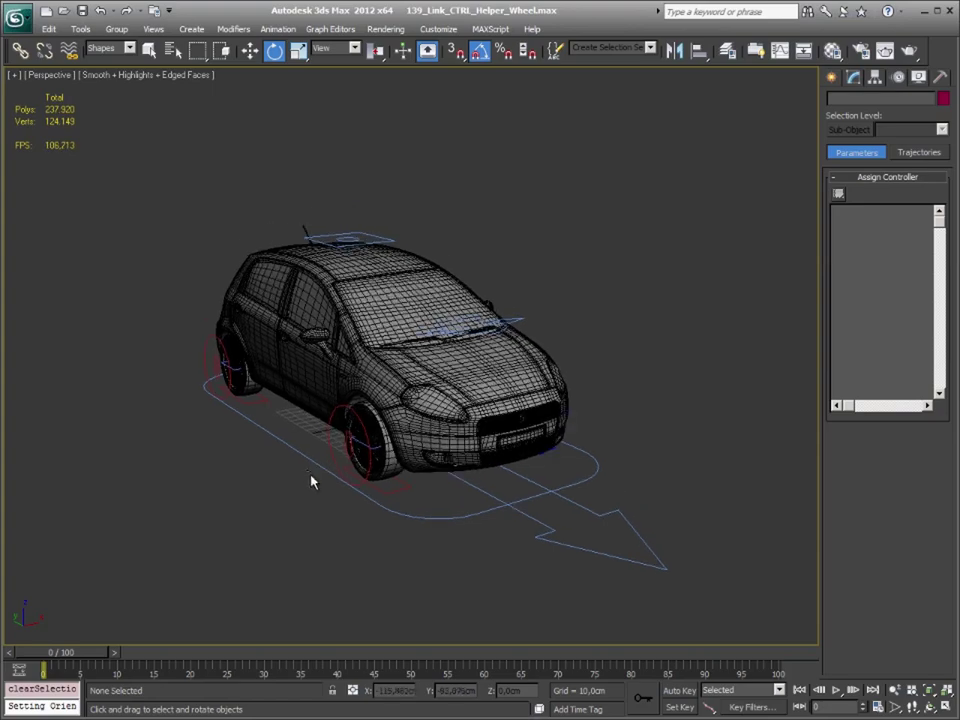
left_click(288, 449)
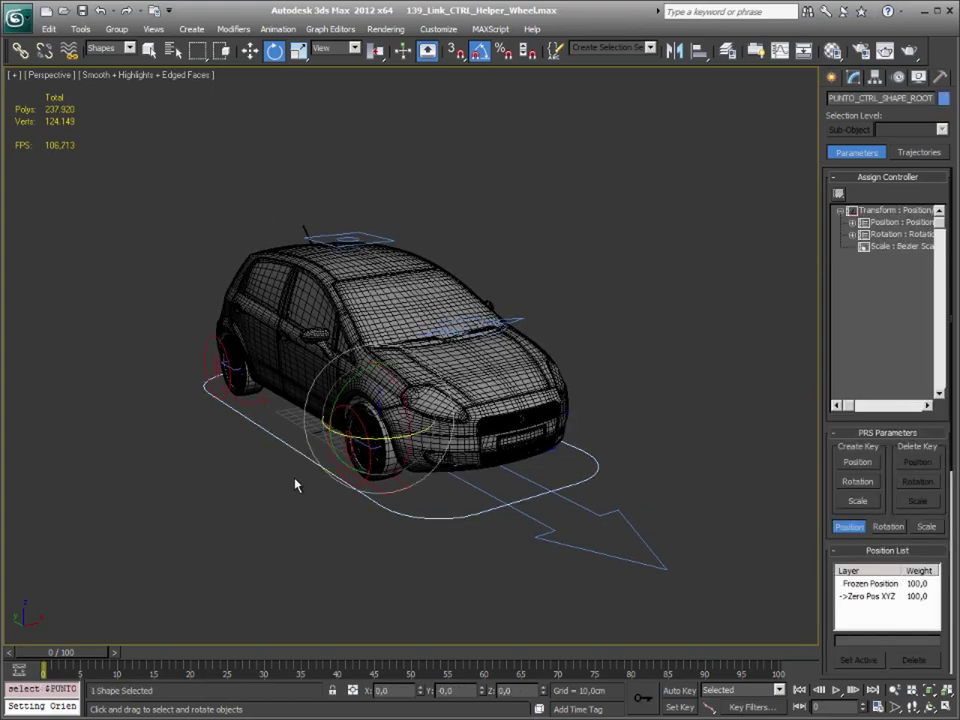
key("r")
scroll(381, 422, "up", 5)
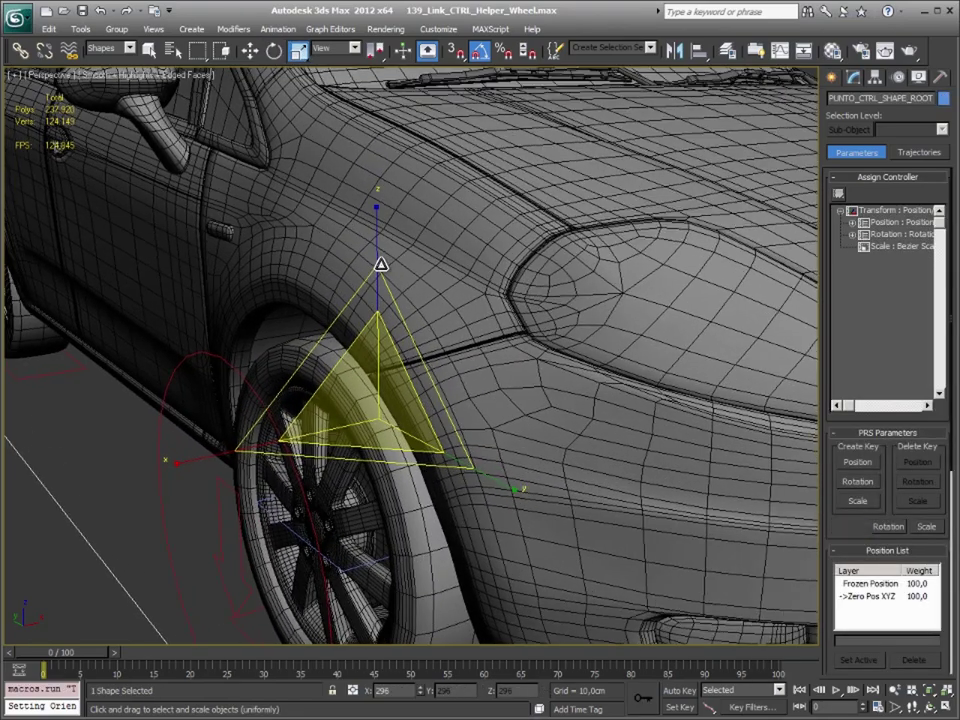
scroll(398, 541, "down", 8)
mouse_move(398, 541)
middle_mouse_down("ctrl+alt")
mouse_move(398, 195)
mouse_move(407, 491)
mouse_move(409, 315)
mouse_move(417, 485)
mouse_move(420, 347)
middle_mouse_up("ctrl+alt")
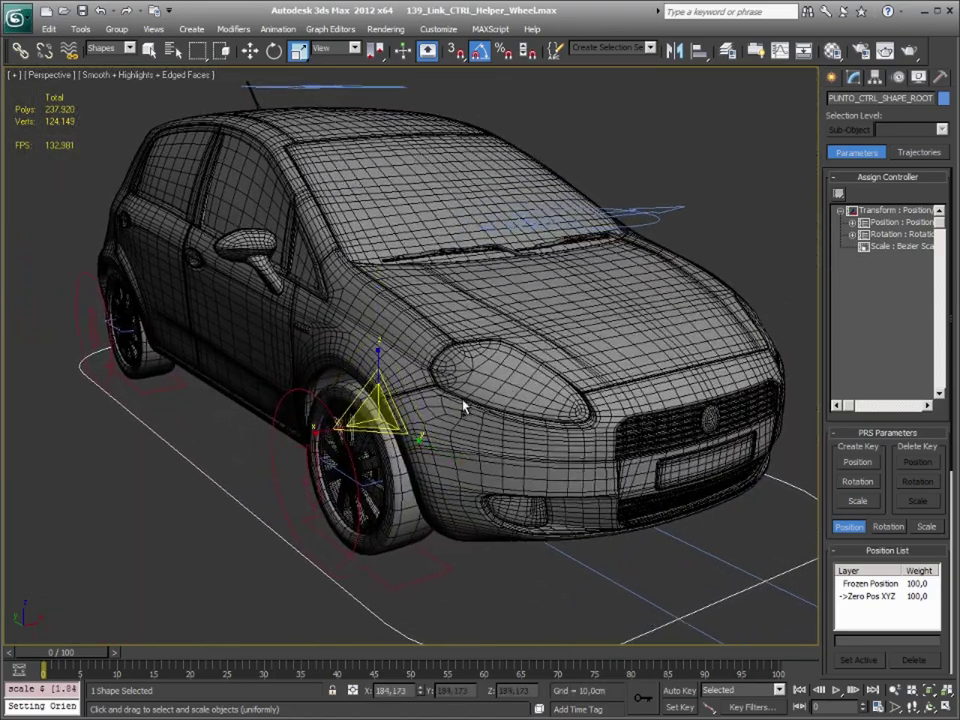
scroll(463, 407, "down", 2)
left_click(600, 262)
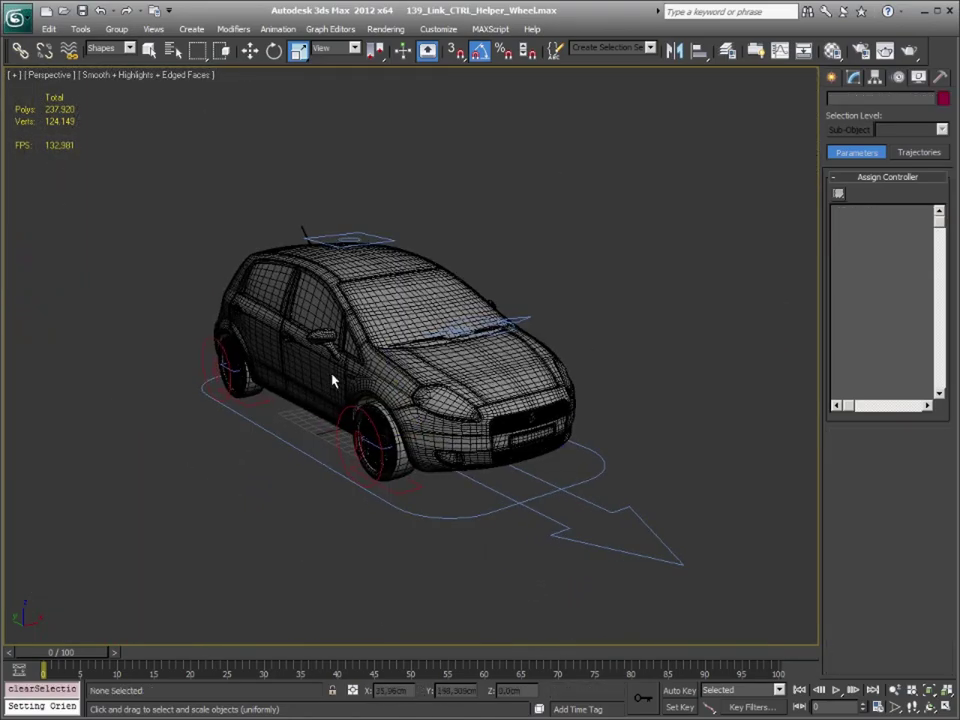
mouse_move(332, 377)
middle_mouse_down("alt")
mouse_move(398, 357)
mouse_move(238, 369)
mouse_move(259, 320)
mouse_move(497, 360)
mouse_move(500, 399)
middle_mouse_up("alt")
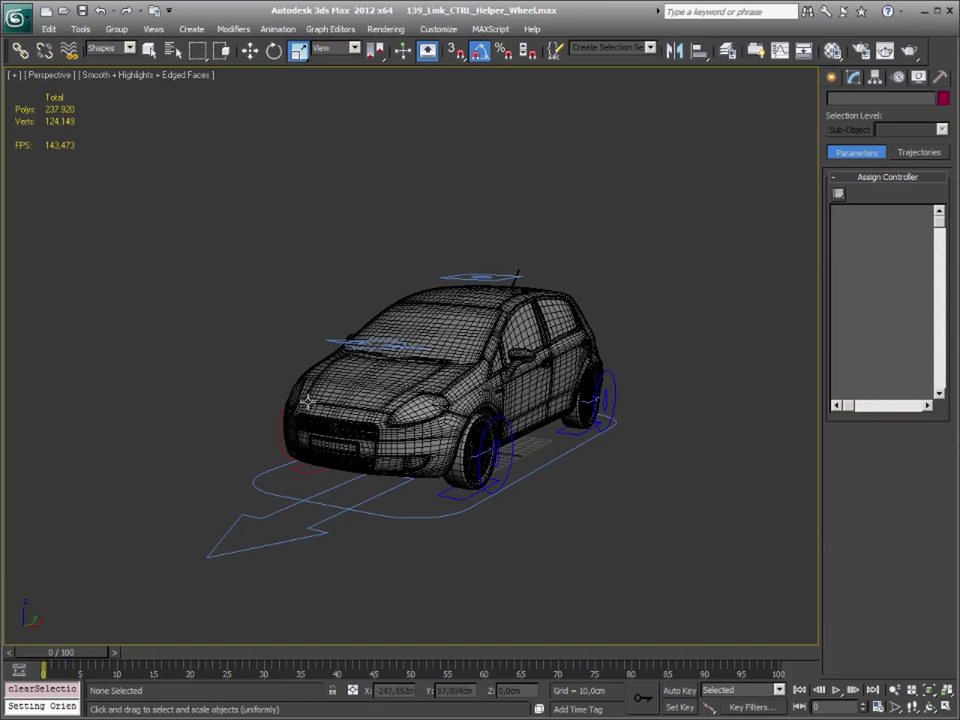
Save the car rig scene with Ctrl+S and select the roof roll control circle
key("ctrl+s")
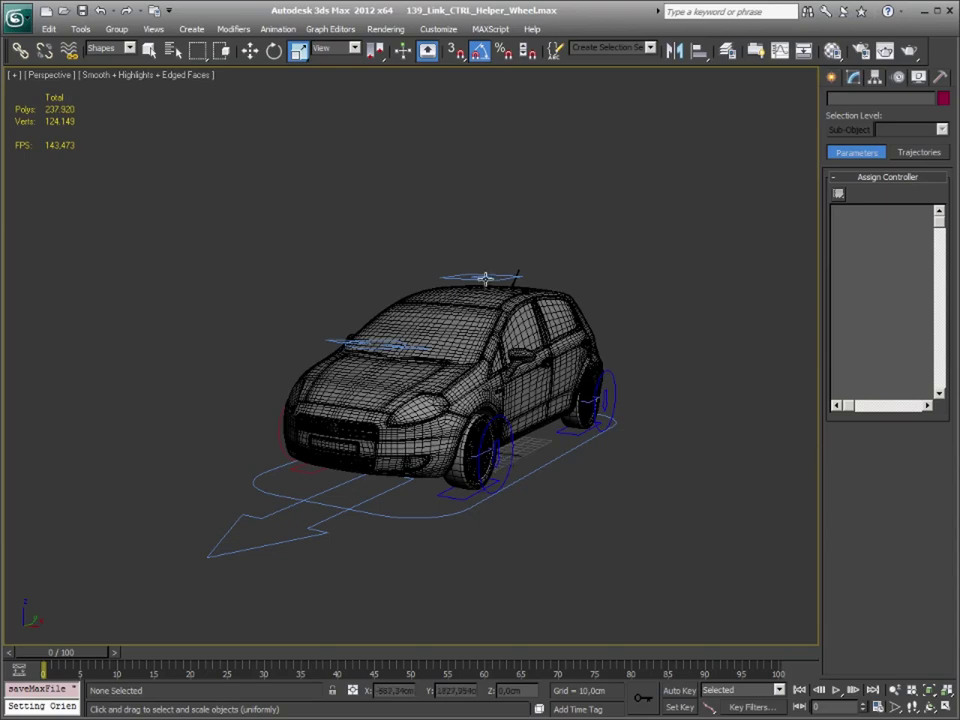
left_click(485, 279)
Zoom to the roof roll control, test-raise it and undo, and check its pivot settings
middle_click_drag(553, 242, 463, 267, "alt")
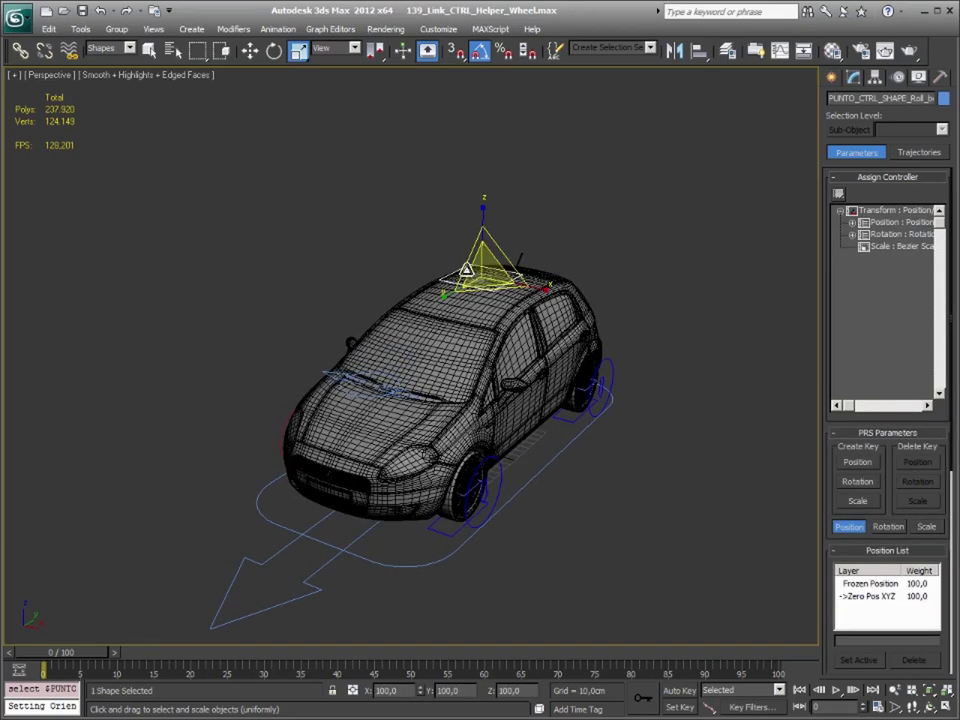
key("z")
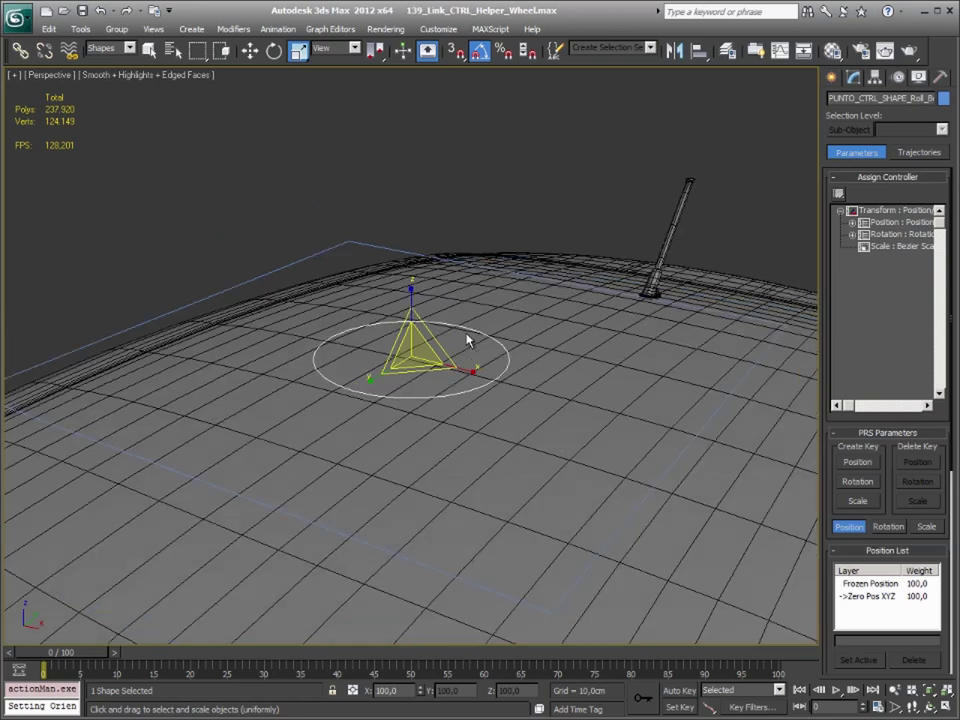
key("w")
left_click_drag(413, 305, 415, 210)
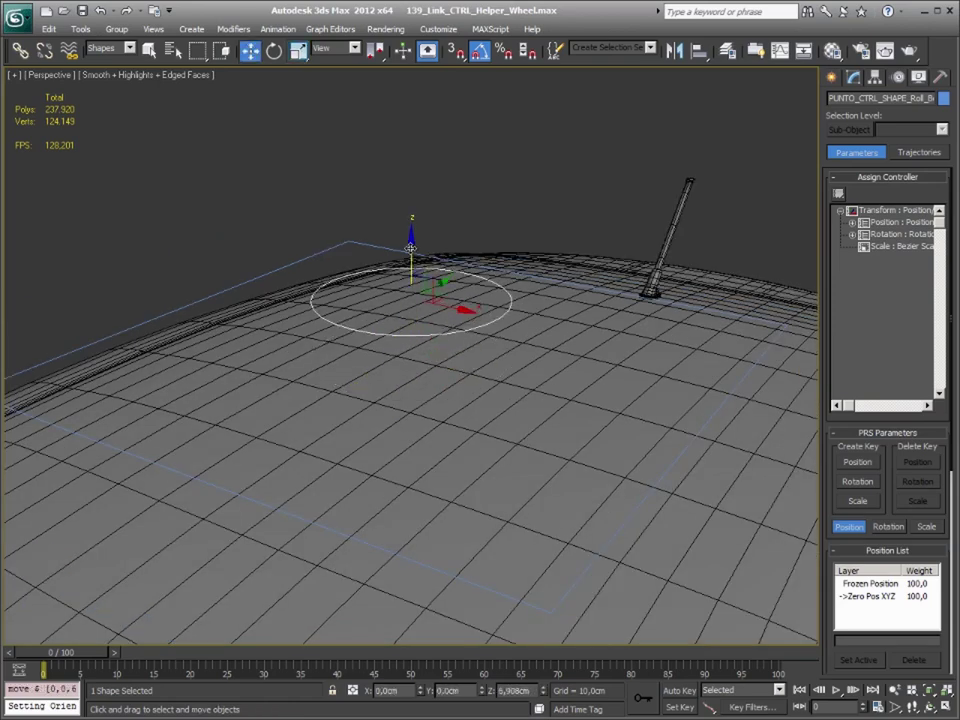
key("ctrl+z")
key("ctrl+z")
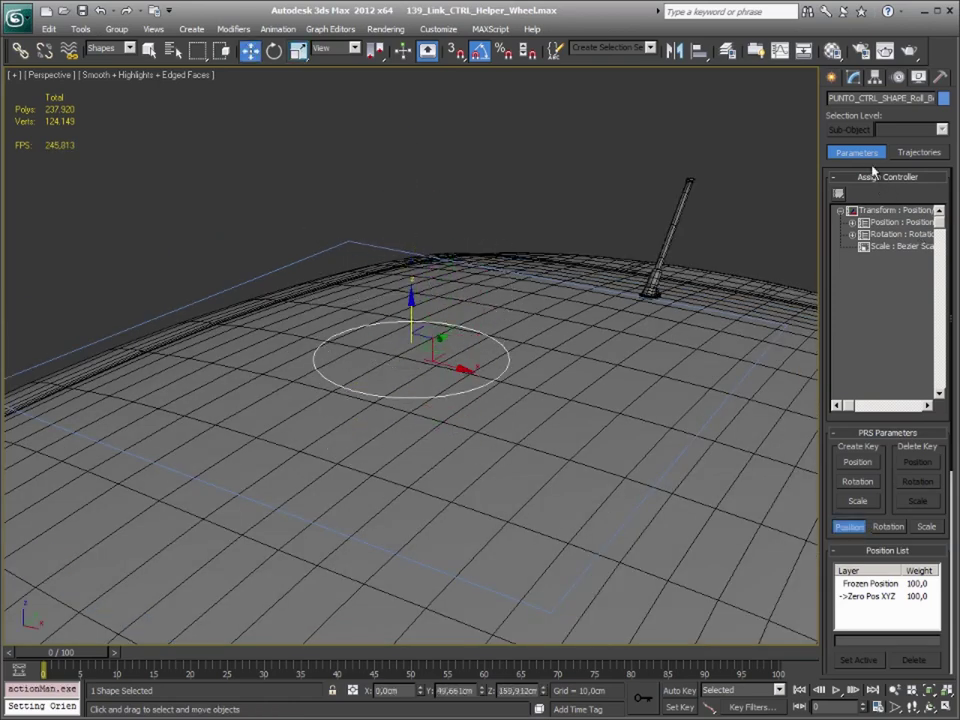
left_click(876, 79)
left_click(897, 78)
Test-slide the control along X, undo, then pick Zero Pos XYZ X Position for a new float controller
middle_click_drag(430, 420, 484, 448, "alt")
middle_click_drag(580, 455, 620, 450, "alt")
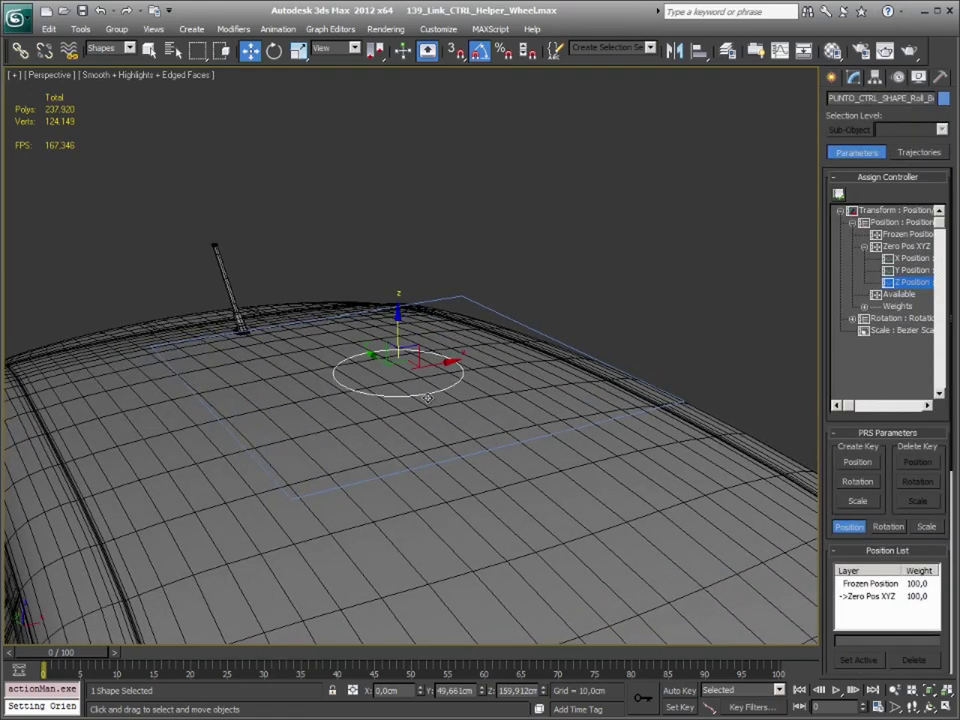
left_click_drag(434, 355, 633, 376)
key("ctrl+z")
left_click(904, 259)
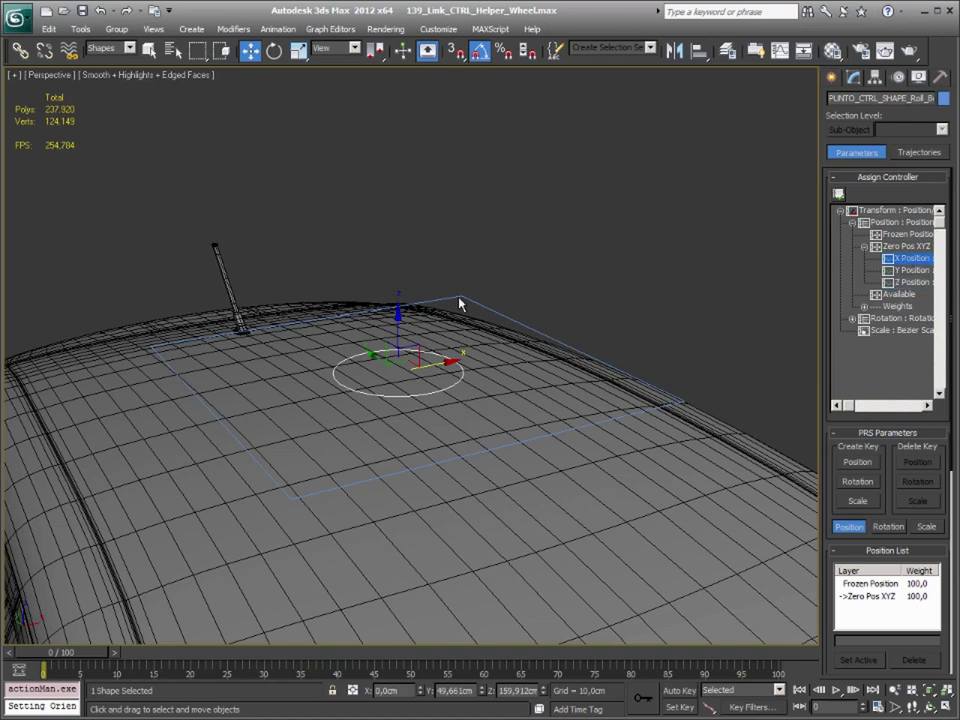
left_click(840, 195)
Assign a Float Limit to X Position with upper limit 30, then test-slide and undo
left_click_drag(405, 240, 420, 288)
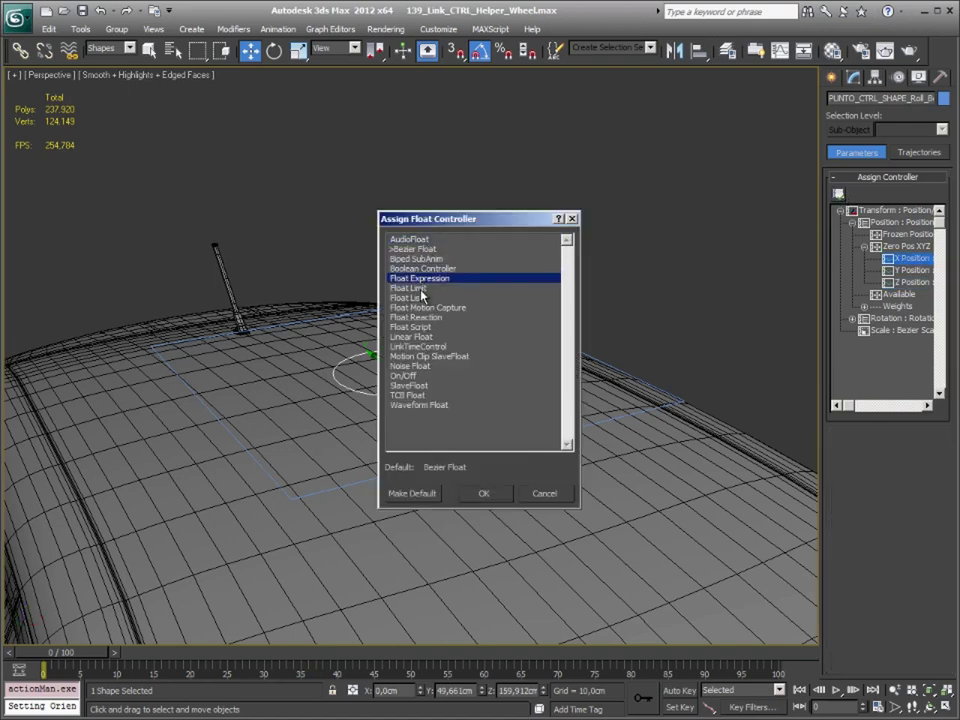
left_click(493, 497)
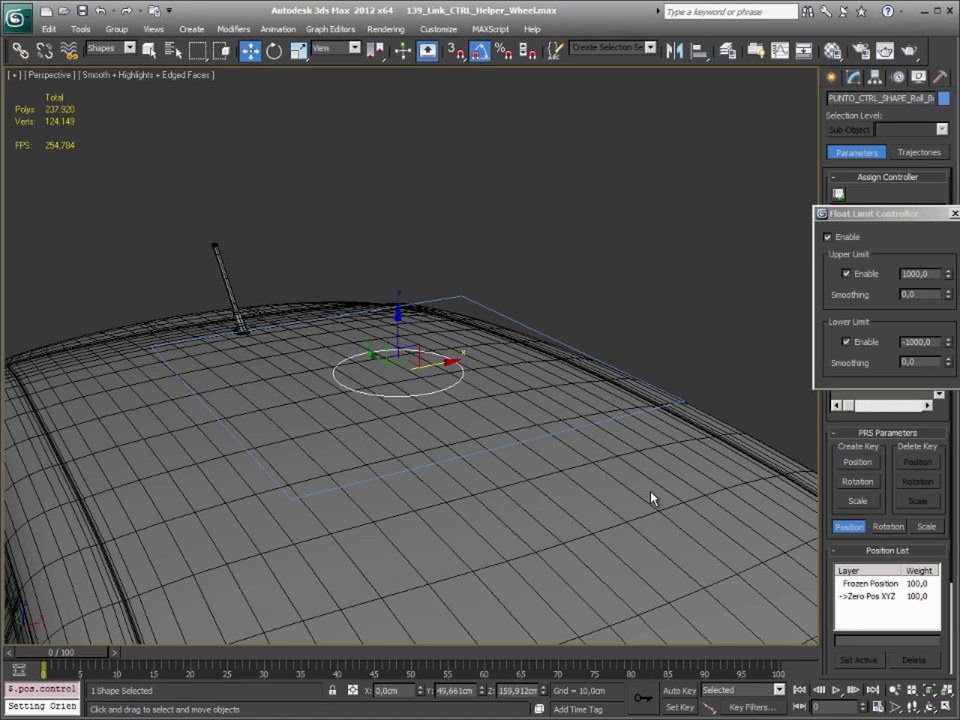
left_click(918, 273)
type("30")
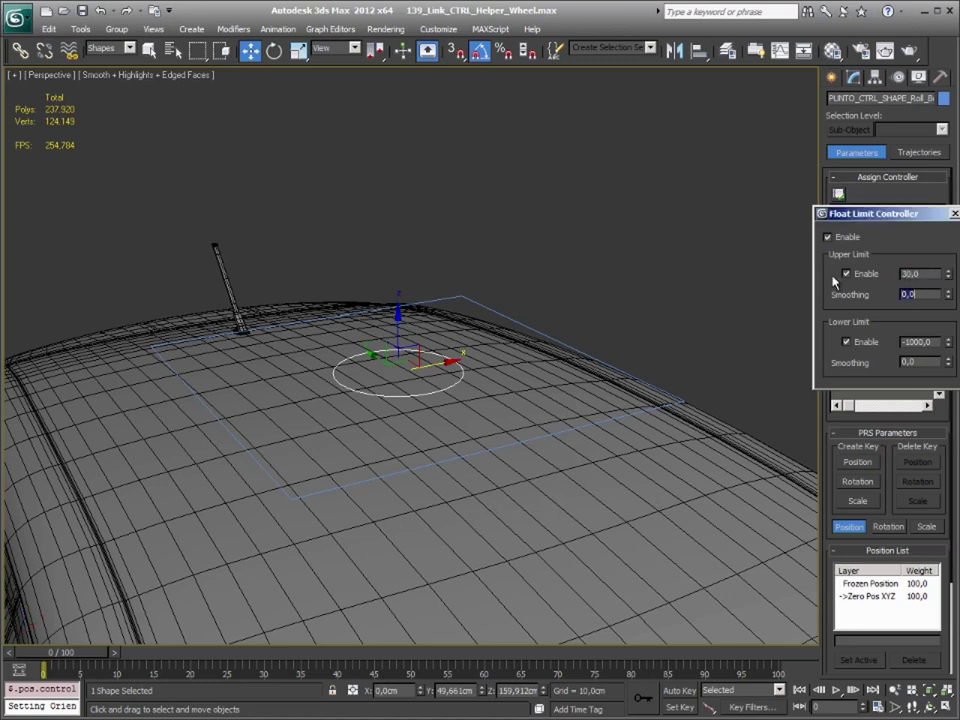
key("Tab")
type("-")
left_click(954, 214)
left_click_drag(374, 352, 569, 328)
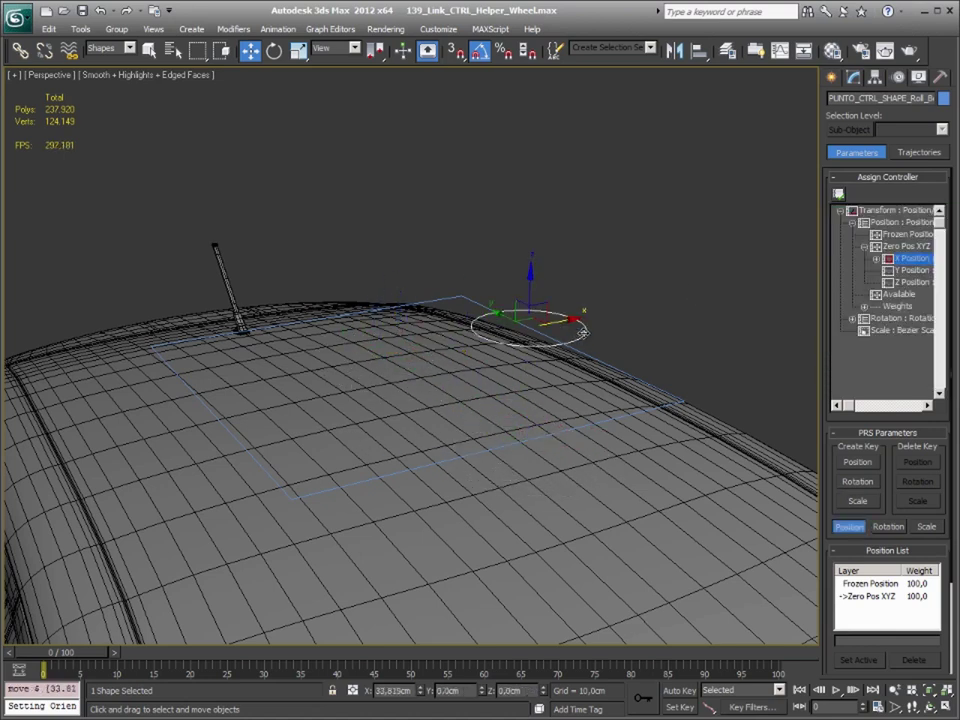
key("ctrl+z")
key("ctrl+z")
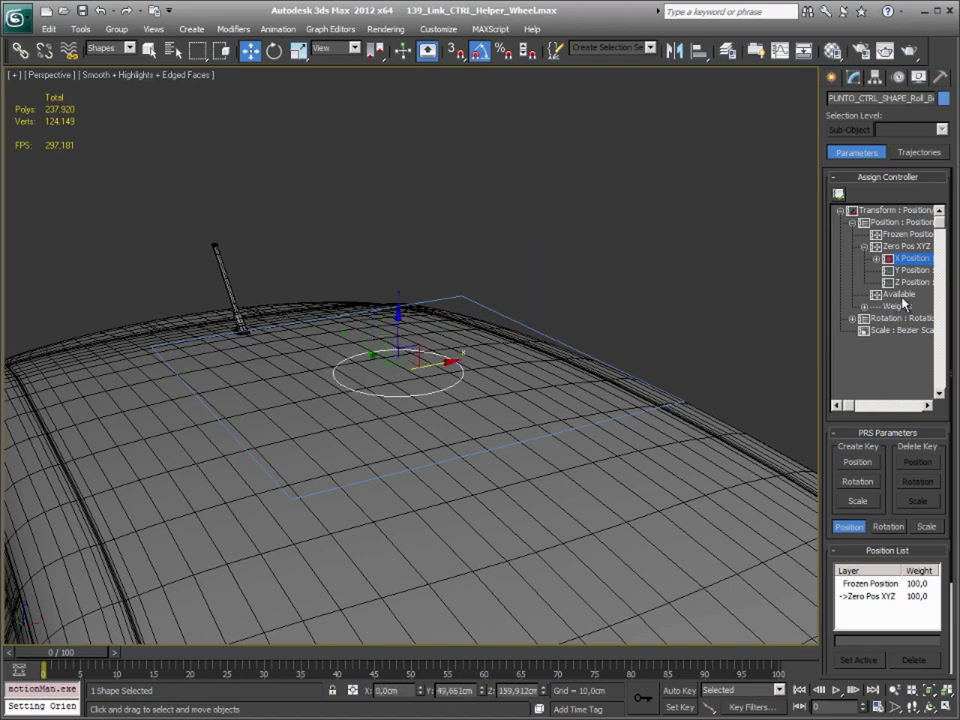
Assign a Float Limit to Y Position with upper limit 30 and lower limit -30
left_click(911, 270)
left_click(834, 193)
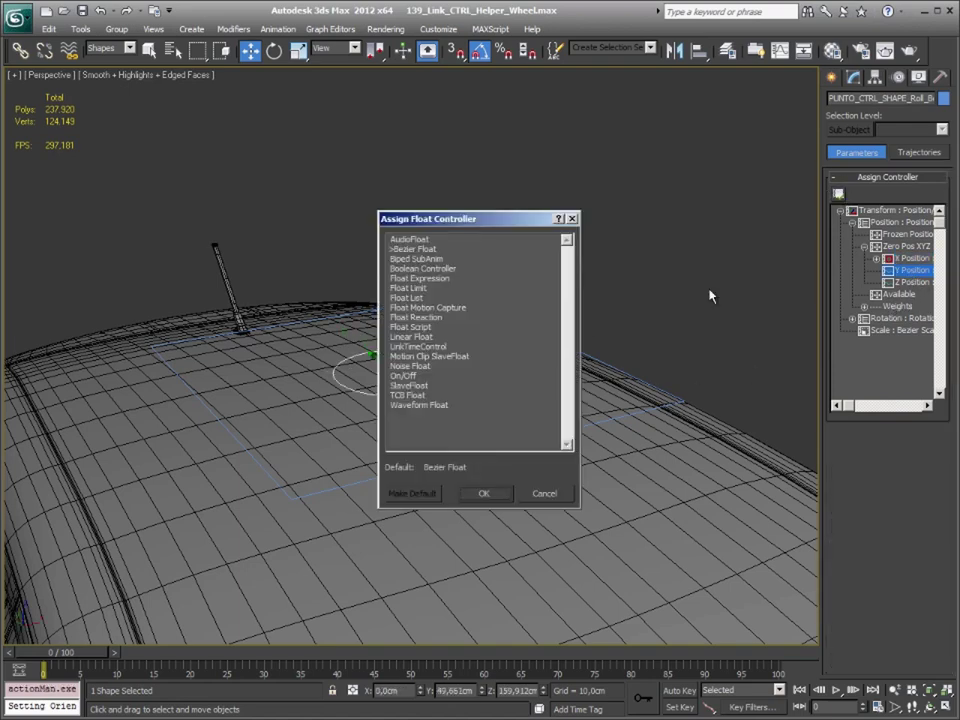
double_click(408, 288)
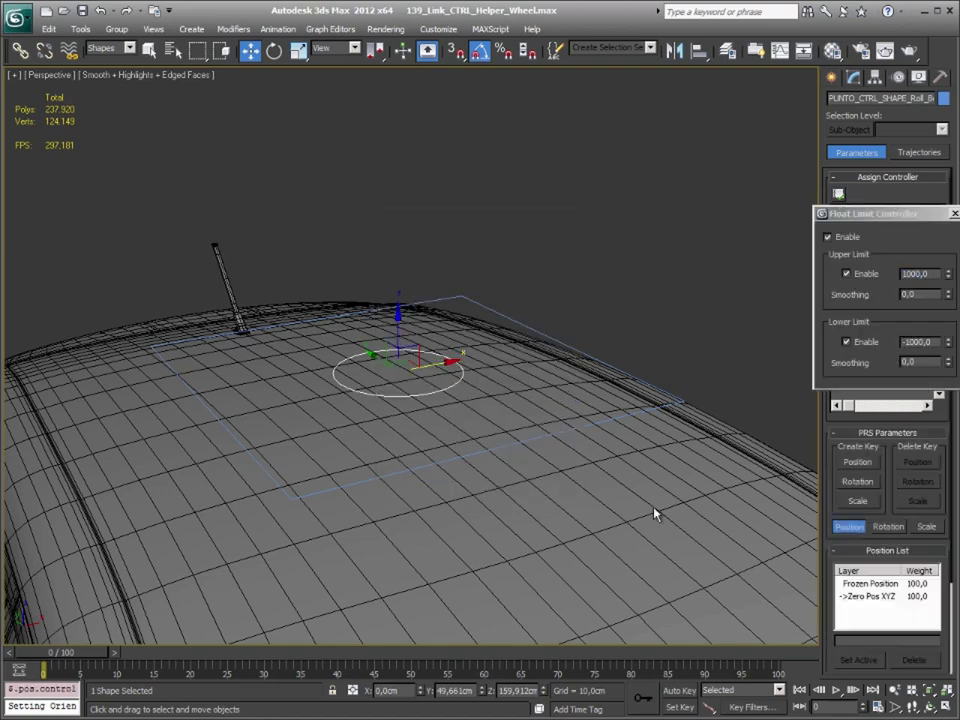
left_click_drag(928, 273, 822, 281)
type("30")
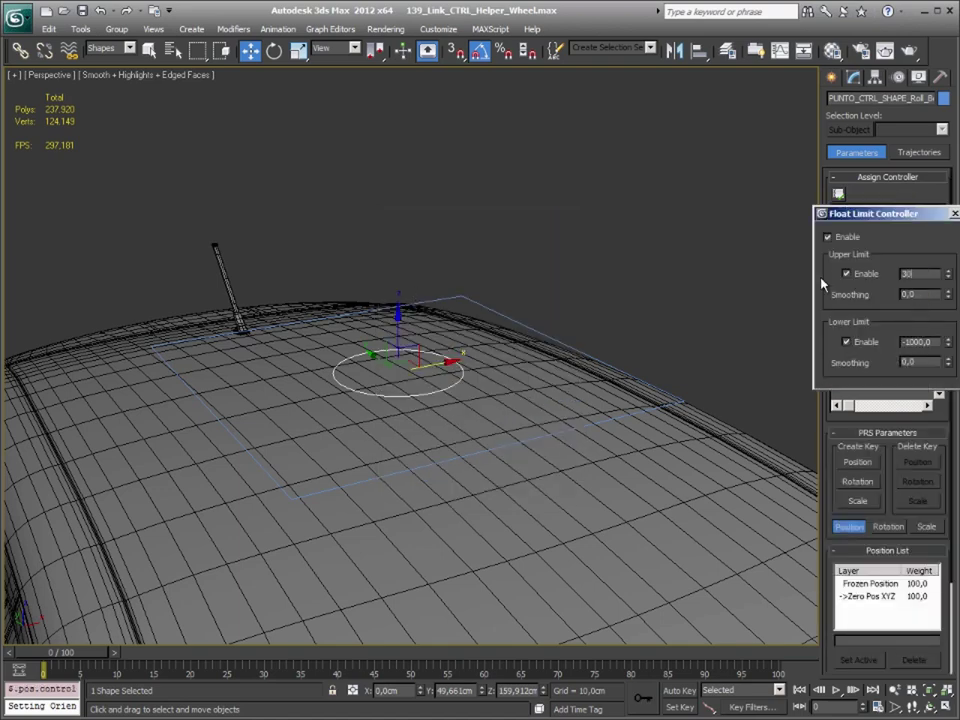
key("Tab")
type("-30")
left_click_drag(870, 213, 695, 200)
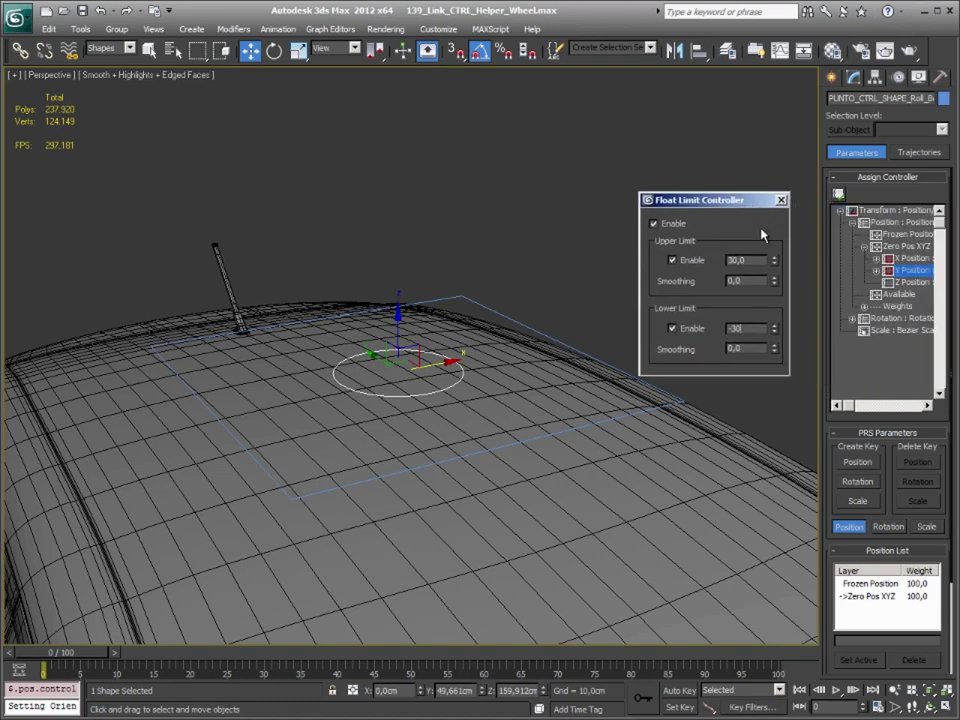
left_click(783, 201)
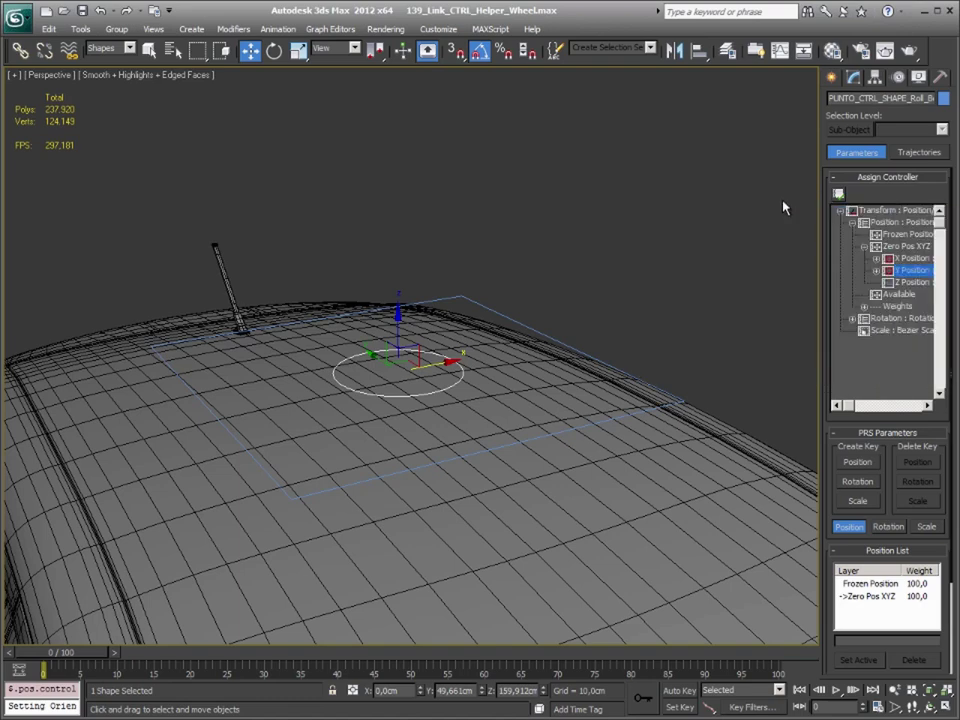
Assign a Float Limit to Z Position with both upper and lower limits at 0
left_click(911, 282)
left_click(841, 196)
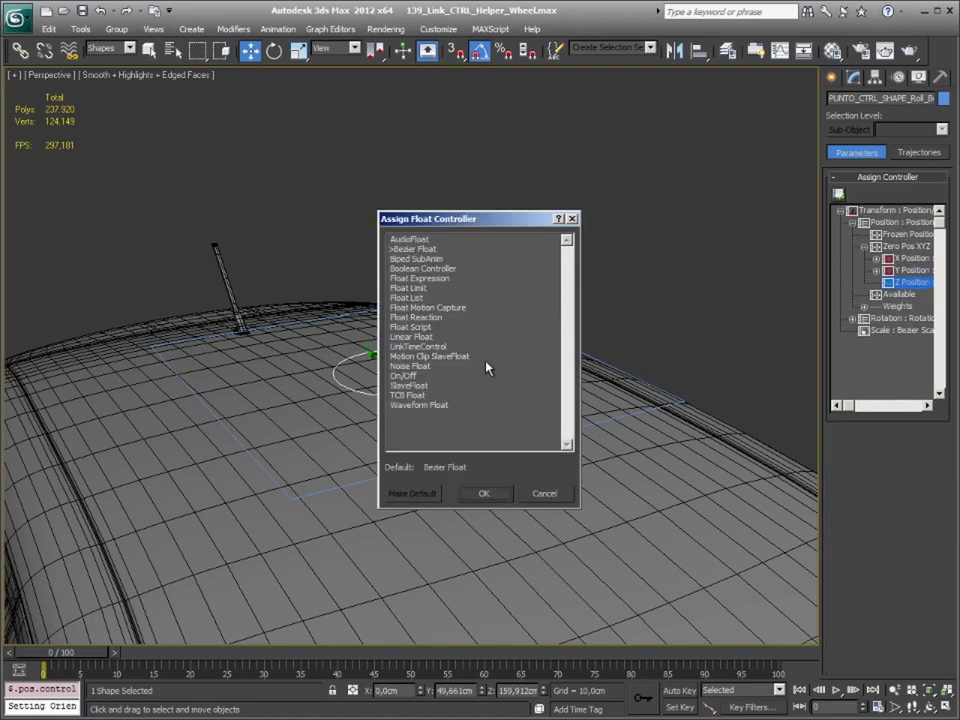
double_click(420, 288)
right_click(949, 274)
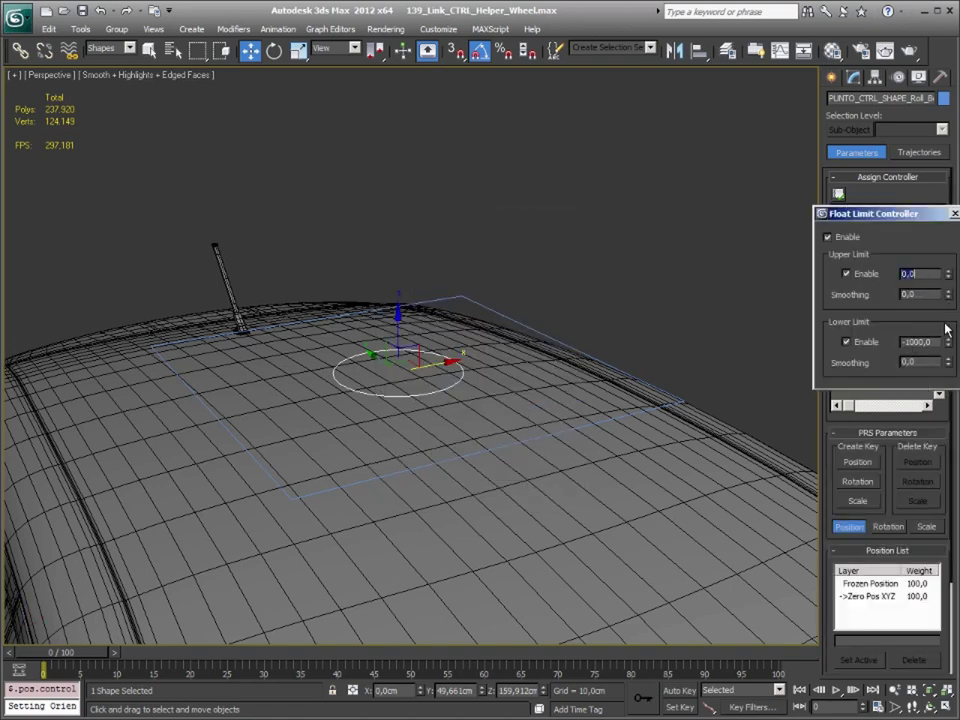
right_click(949, 342)
left_click_drag(925, 222, 709, 218)
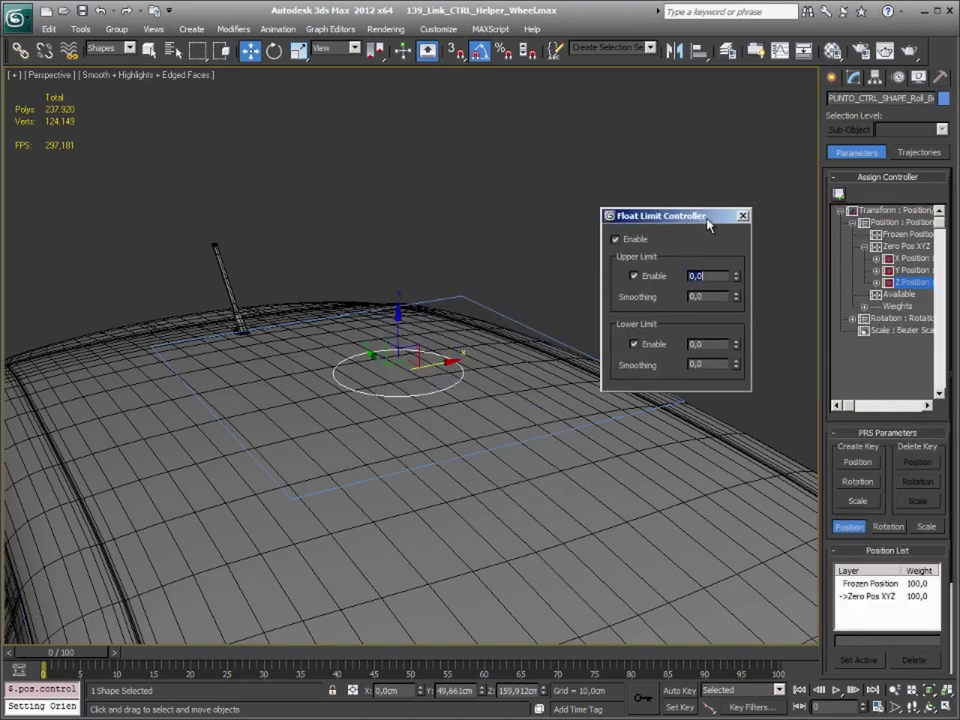
left_click(750, 214)
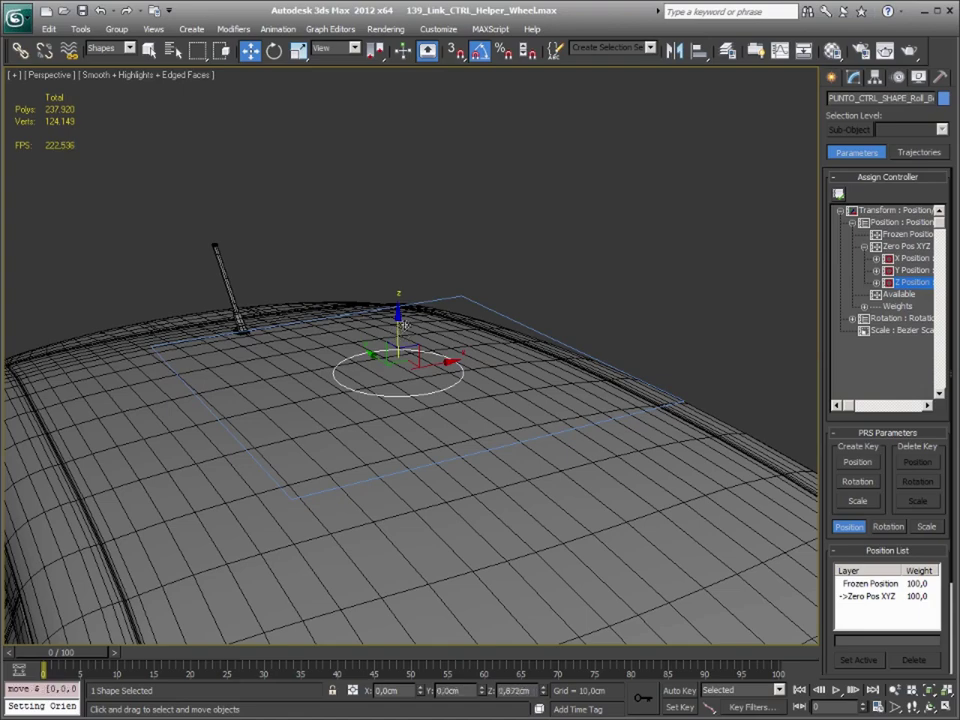
Test-slide the roll control along X to check the limits, then undo the move
left_click_drag(397, 331, 652, 340)
key("ctrl+z")
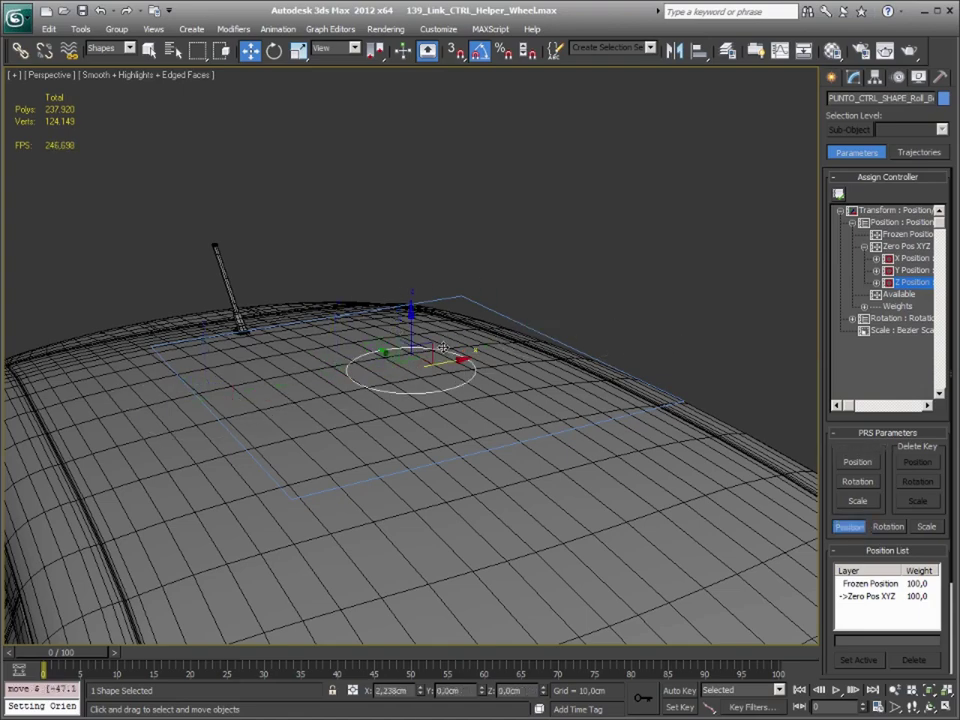
key("ctrl+z")
key("ctrl+y")
key("shift+z")
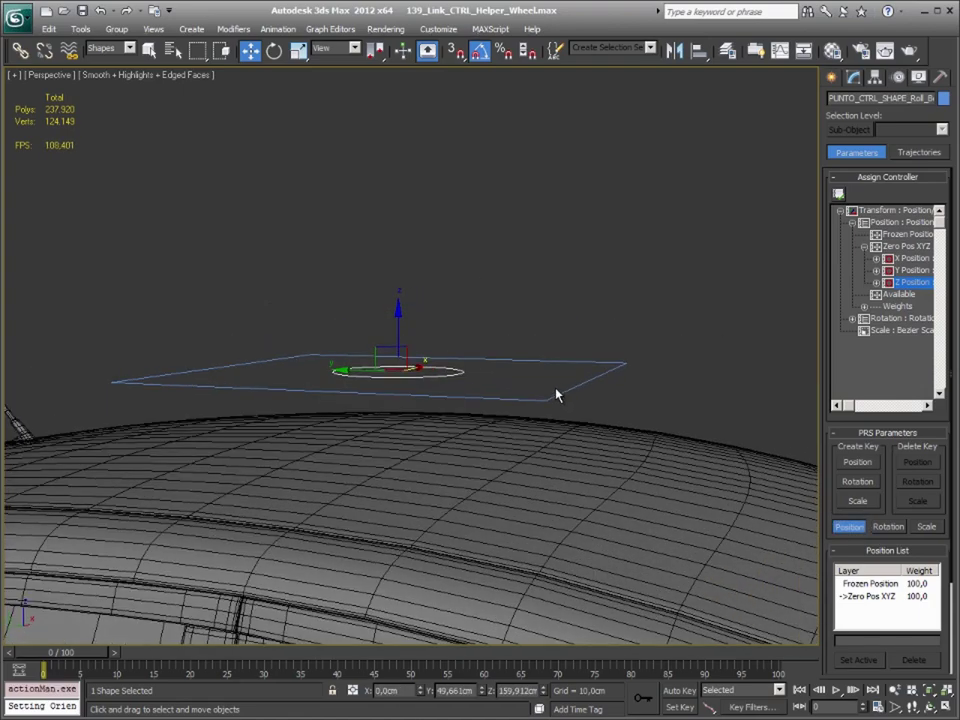
scroll(557, 392, "down", 3)
mouse_move(540, 435)
middle_mouse_down()
mouse_move(517, 377)
mouse_move(465, 364)
middle_mouse_up()
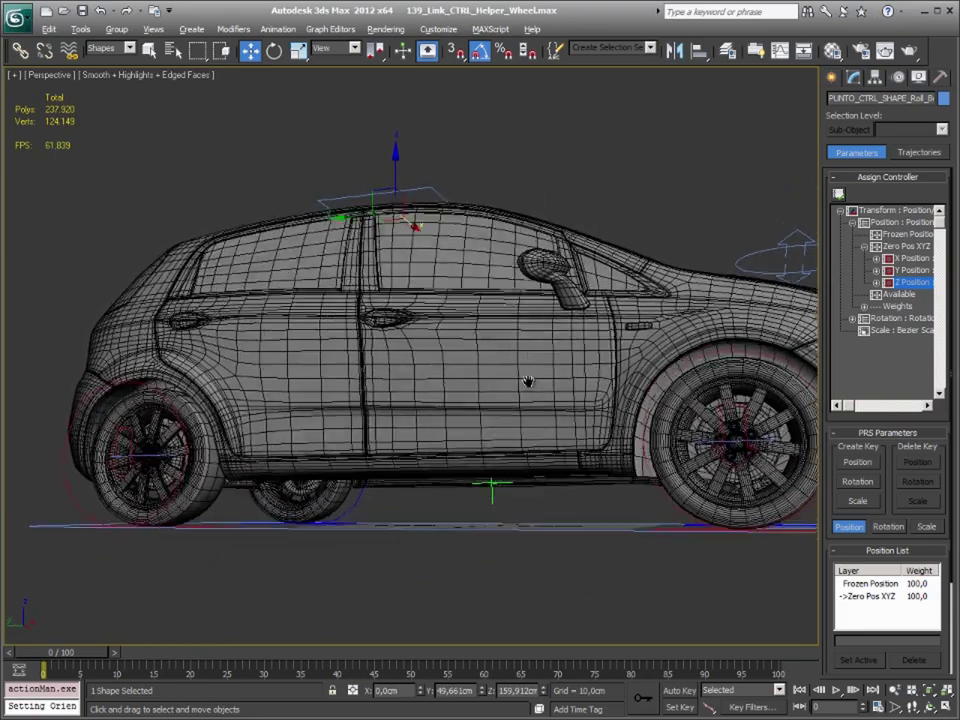
Wire the roll control's X Position limit to PUNTO_CTRL_HELPER_Body's Y Rotation, filtering to All
right_click(321, 178)
mouse_move(350, 313)
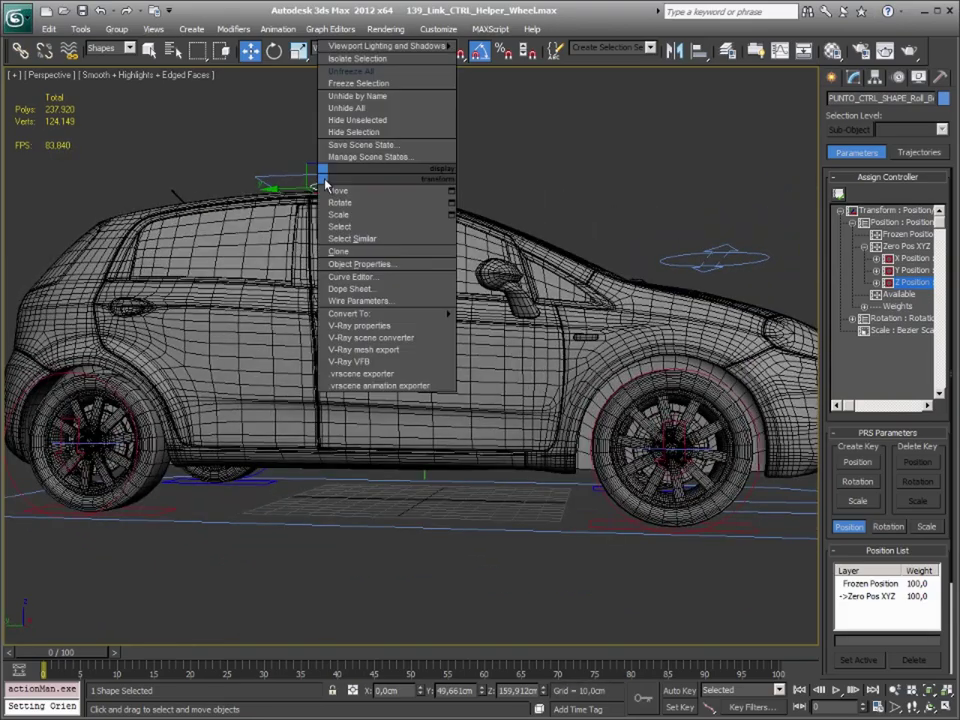
left_click(358, 300)
mouse_move(397, 194)
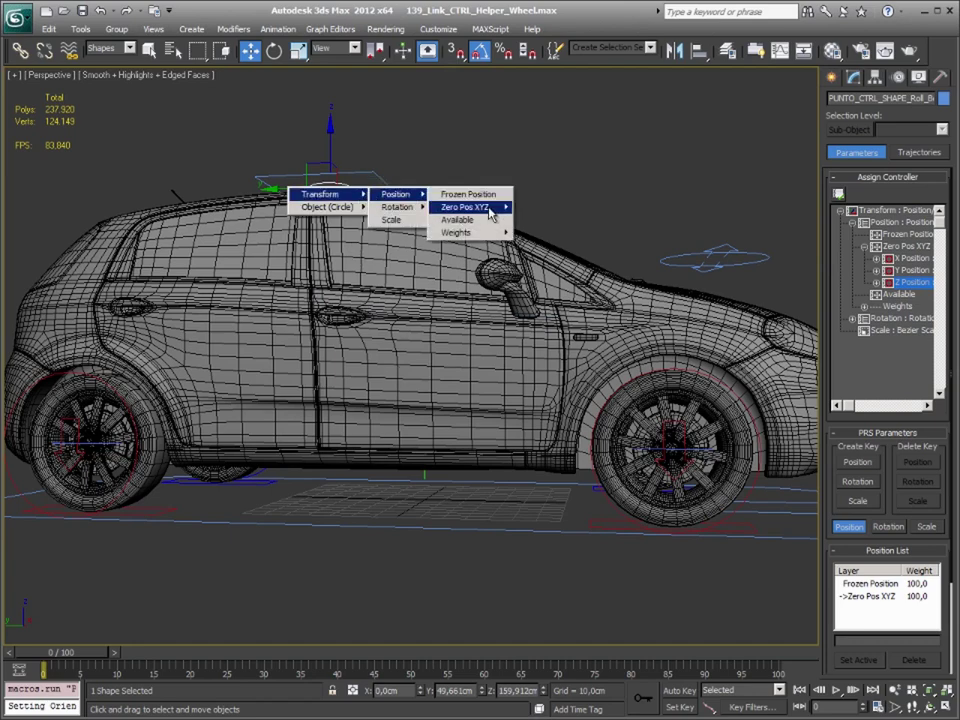
left_click(660, 213)
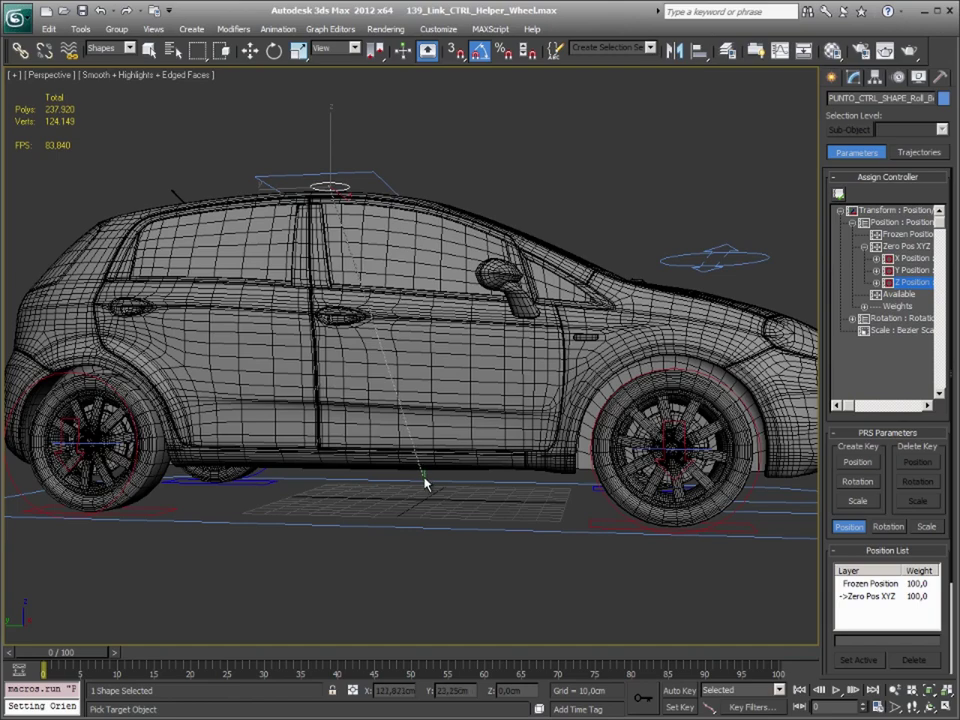
middle_click_drag(430, 486, 435, 471, "alt")
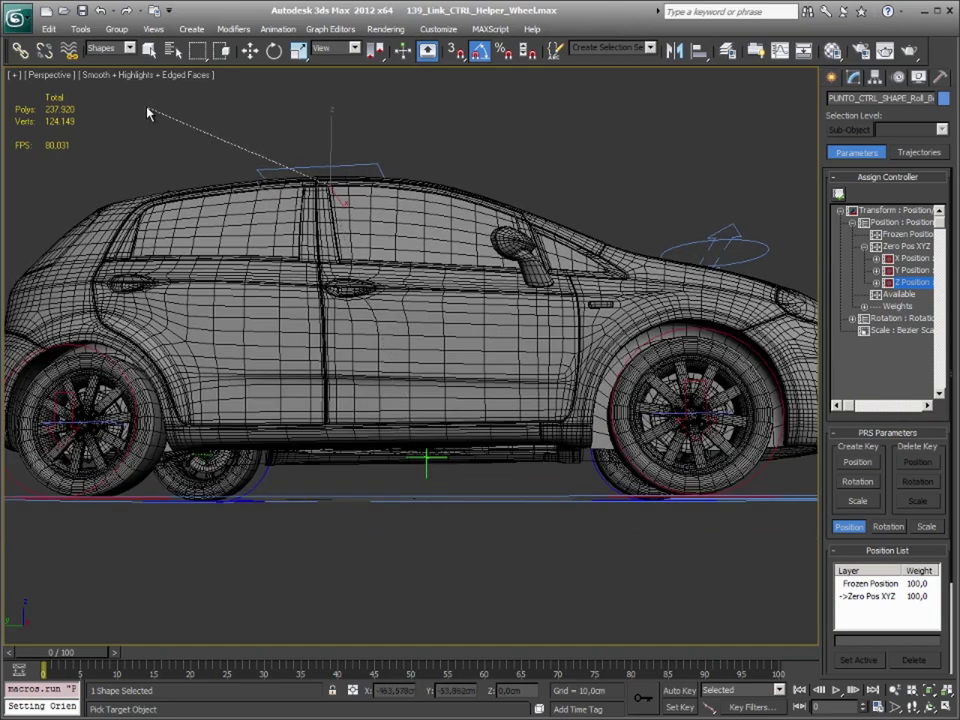
left_click(110, 48)
left_click(100, 62)
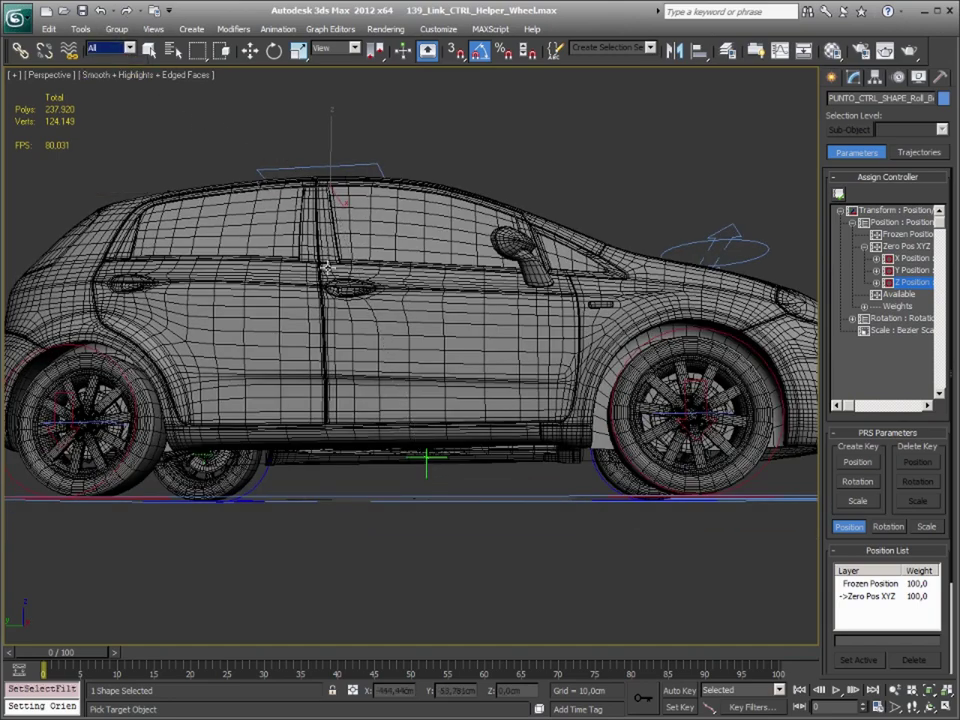
left_click(426, 466)
mouse_move(420, 484)
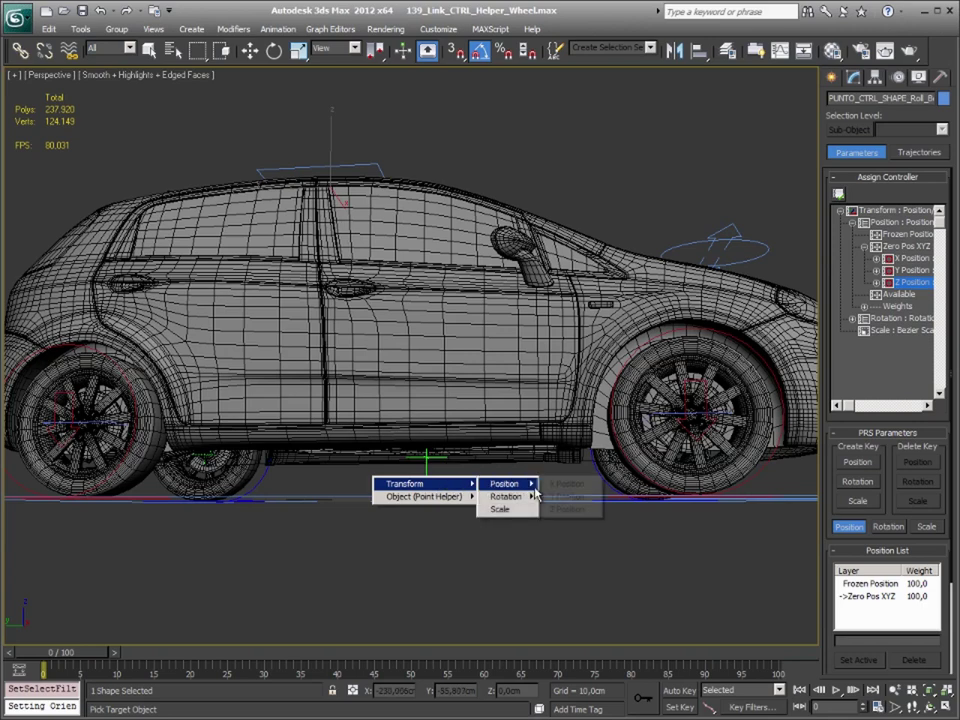
mouse_move(505, 496)
left_click(578, 512)
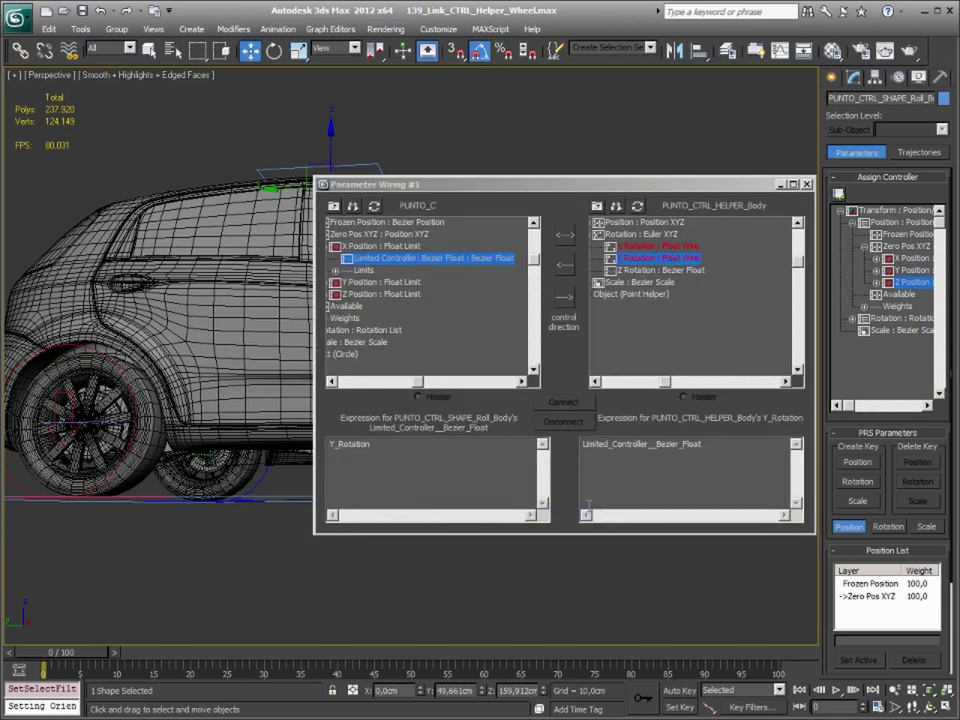
Append /1000 to the helper's rotation expression, set direction to -->, and connect
left_click(723, 446)
type("/1000")
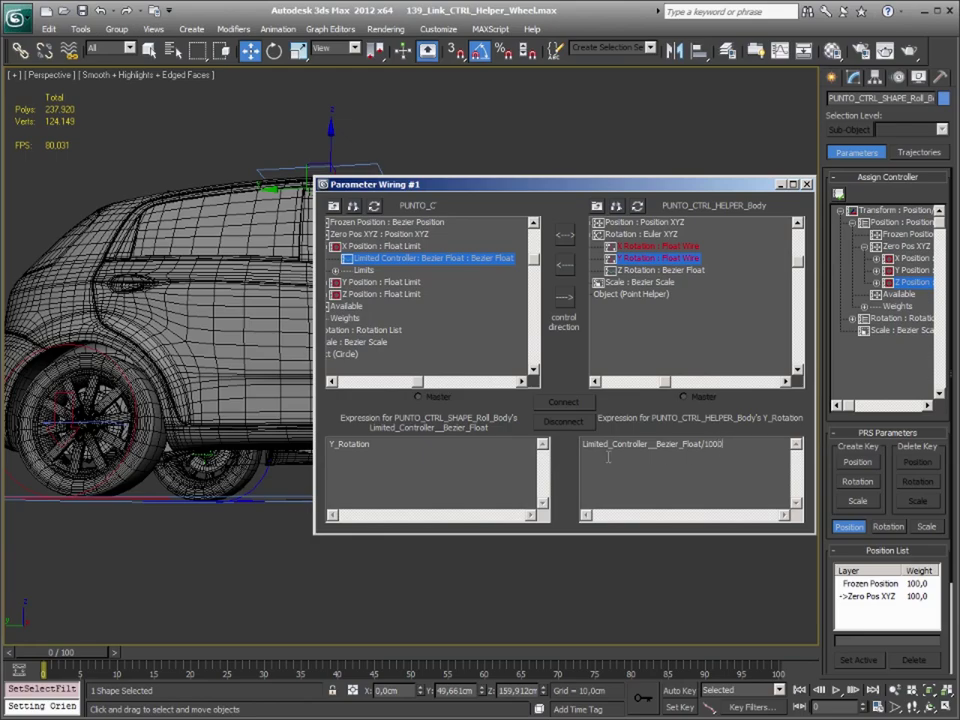
left_click(563, 297)
left_click(563, 401)
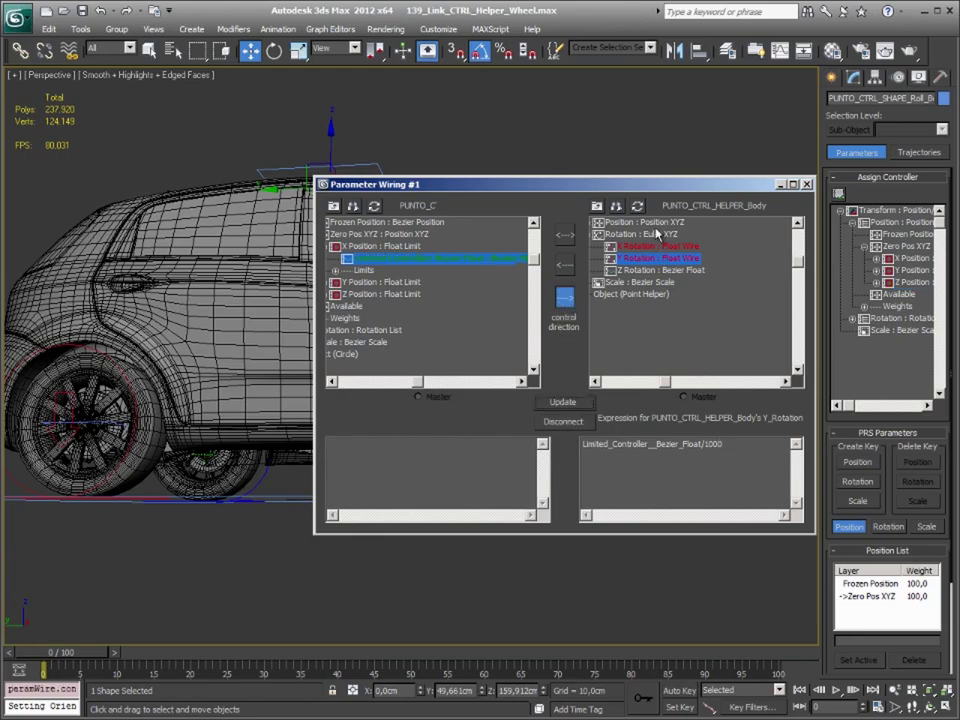
left_click_drag(450, 184, 447, 490)
Test-slide the roll control to check the body roll, then close the wiring dialog
middle_click_drag(400, 300, 520, 260, "alt")
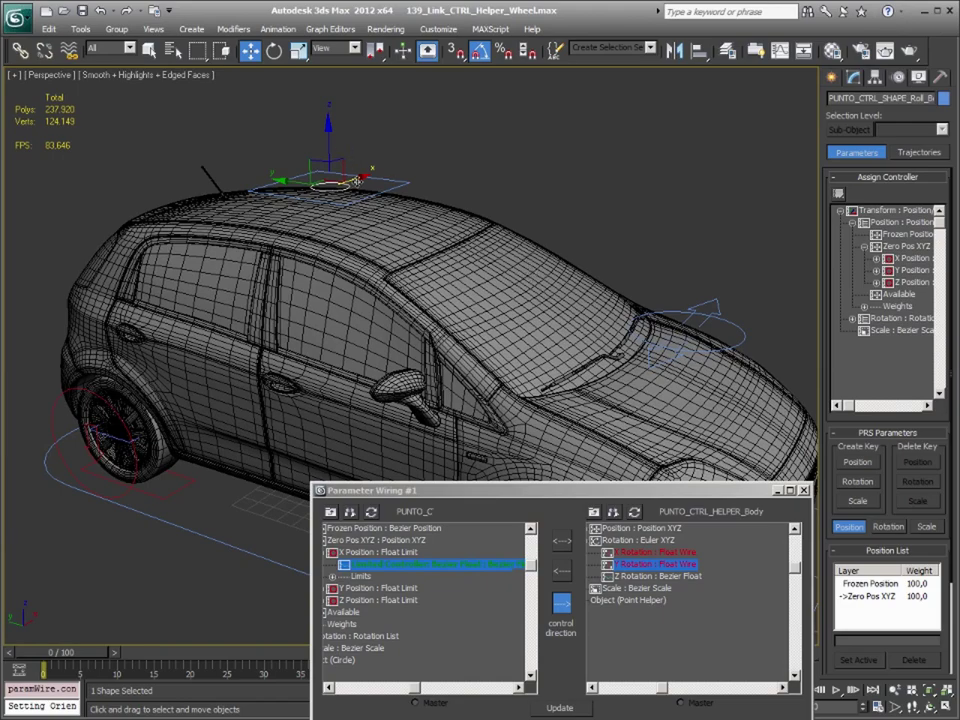
mouse_move(357, 180)
left_mouse_down()
mouse_move(300, 221)
mouse_move(463, 211)
left_mouse_up()
mouse_move(463, 211)
middle_mouse_down("alt")
mouse_move(439, 317)
mouse_move(576, 508)
middle_mouse_up("alt")
left_click_drag(581, 499, 573, 212)
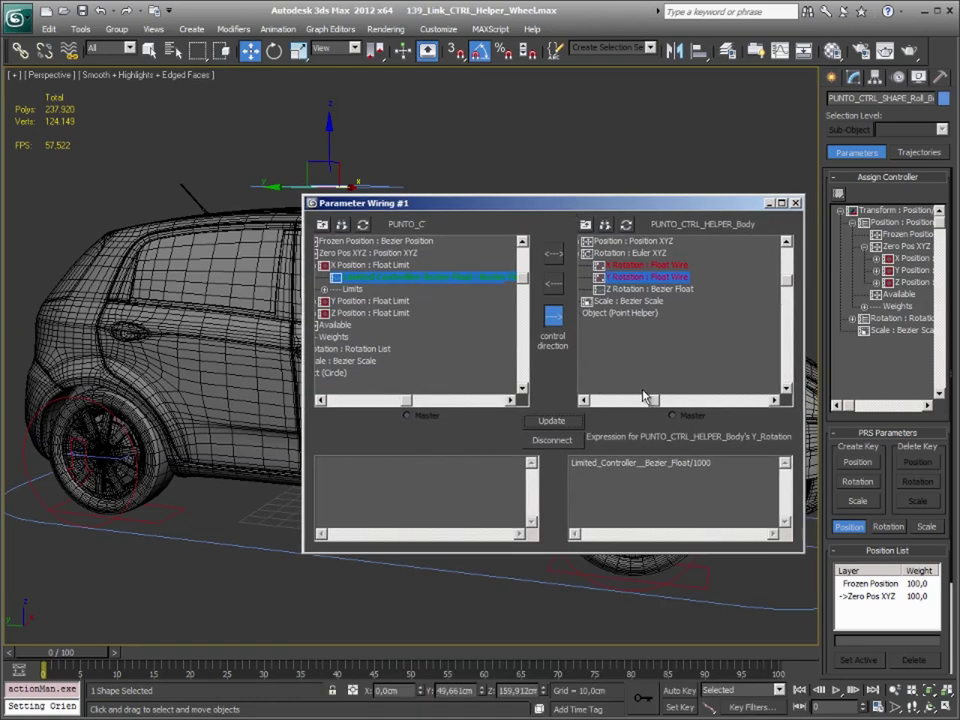
left_click(796, 204)
Wire the roll control's Y Position Limited Controller to the body helper's X Rotation
scroll(186, 220, "up", 1)
right_click(245, 138)
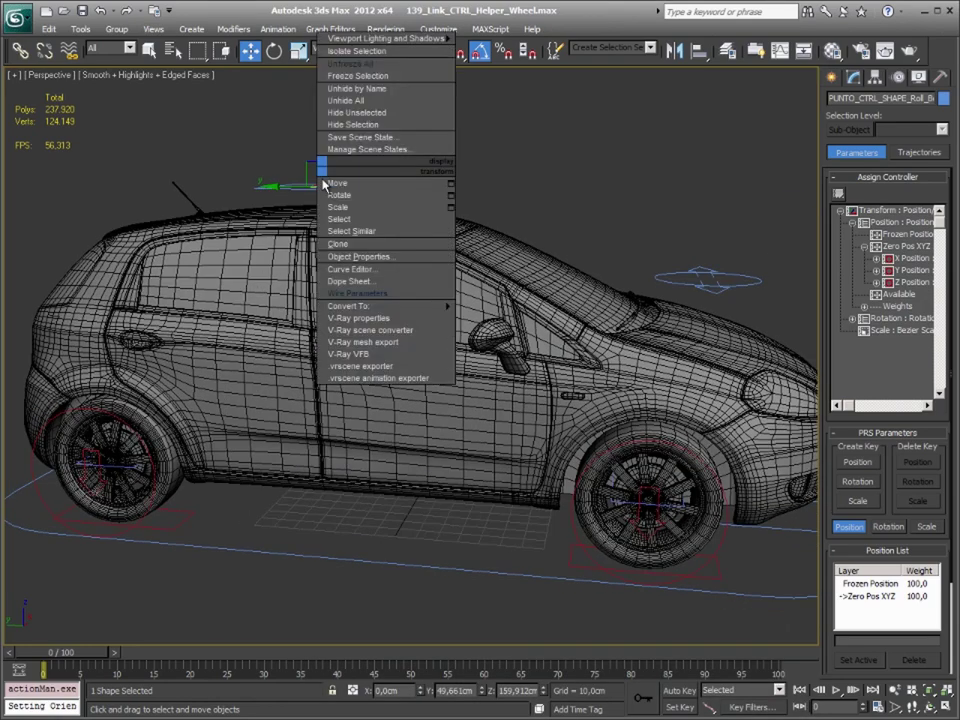
left_click(341, 294)
mouse_move(465, 207)
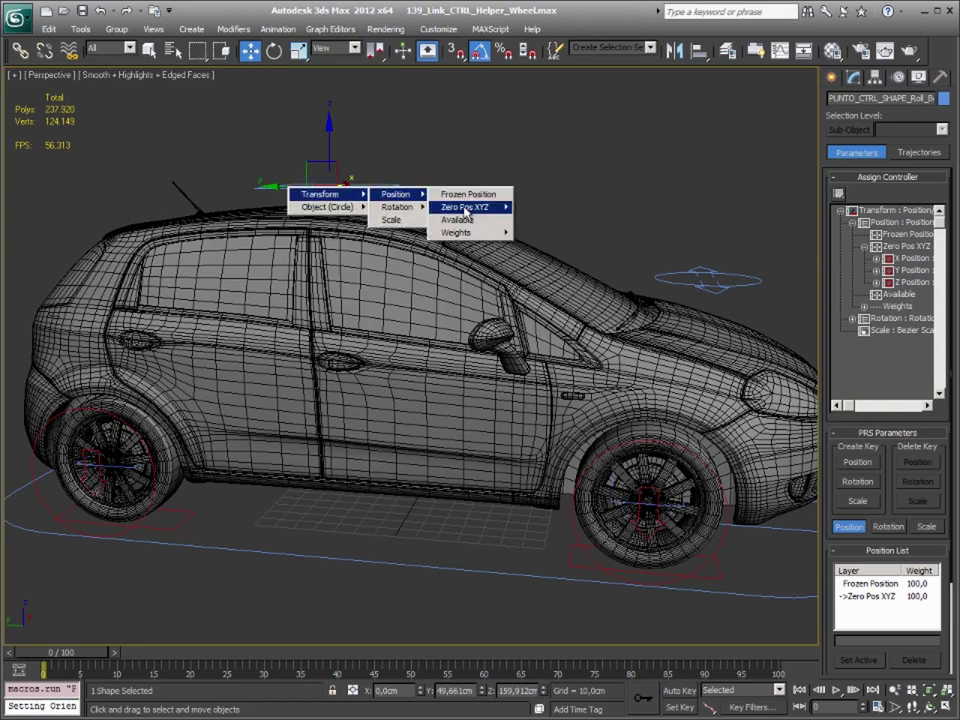
mouse_move(542, 219)
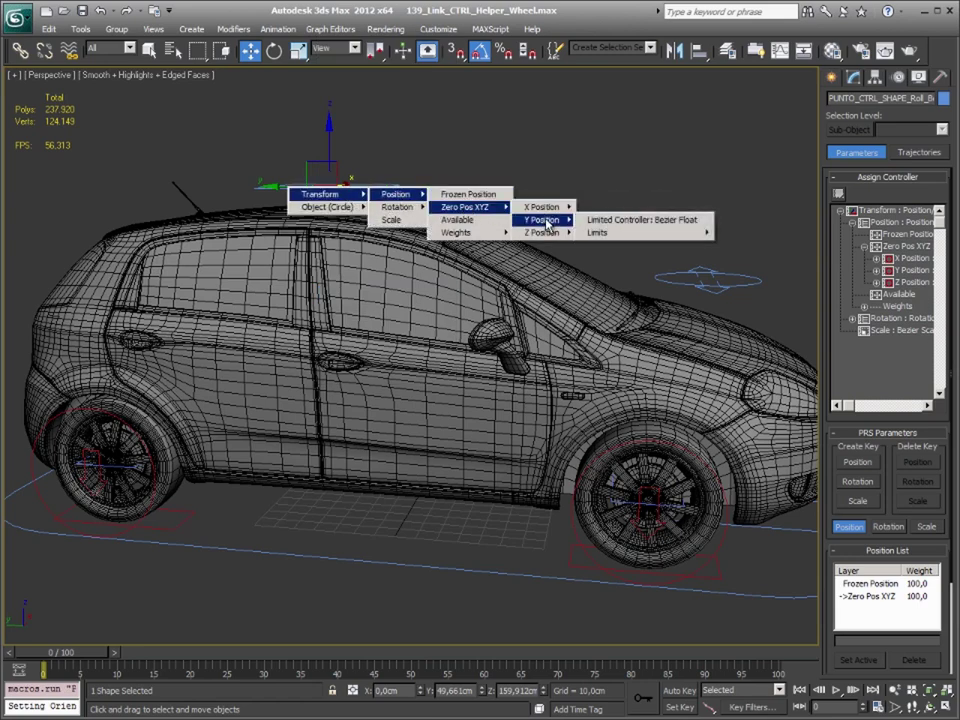
left_click(620, 219)
mouse_move(489, 484)
middle_mouse_down("alt")
mouse_move(426, 495)
mouse_move(424, 471)
middle_mouse_up("alt")
left_click(424, 471)
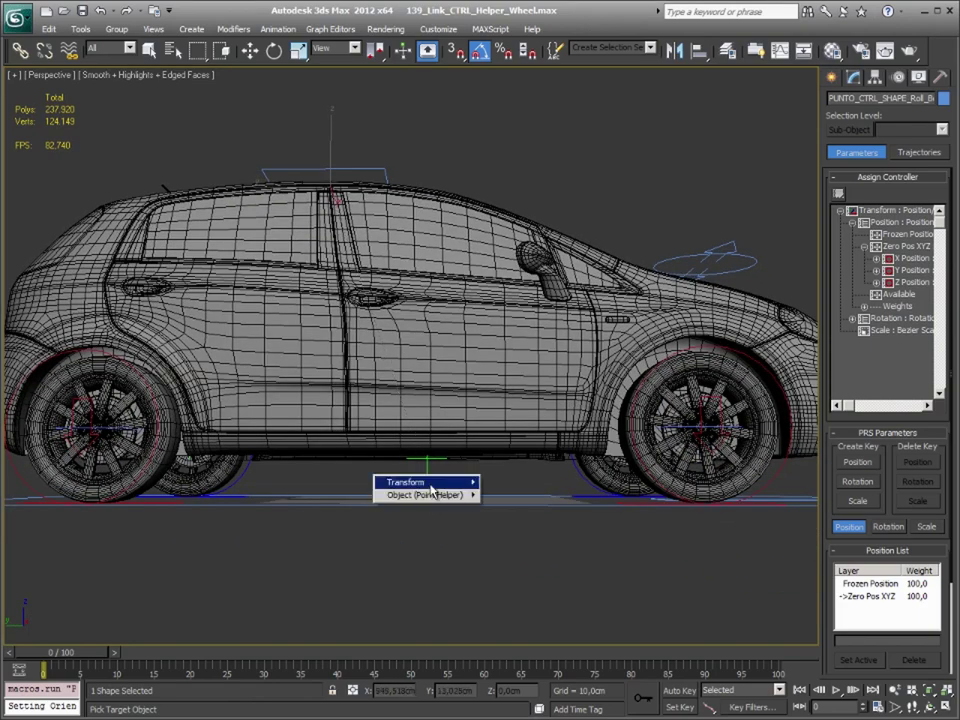
mouse_move(423, 482)
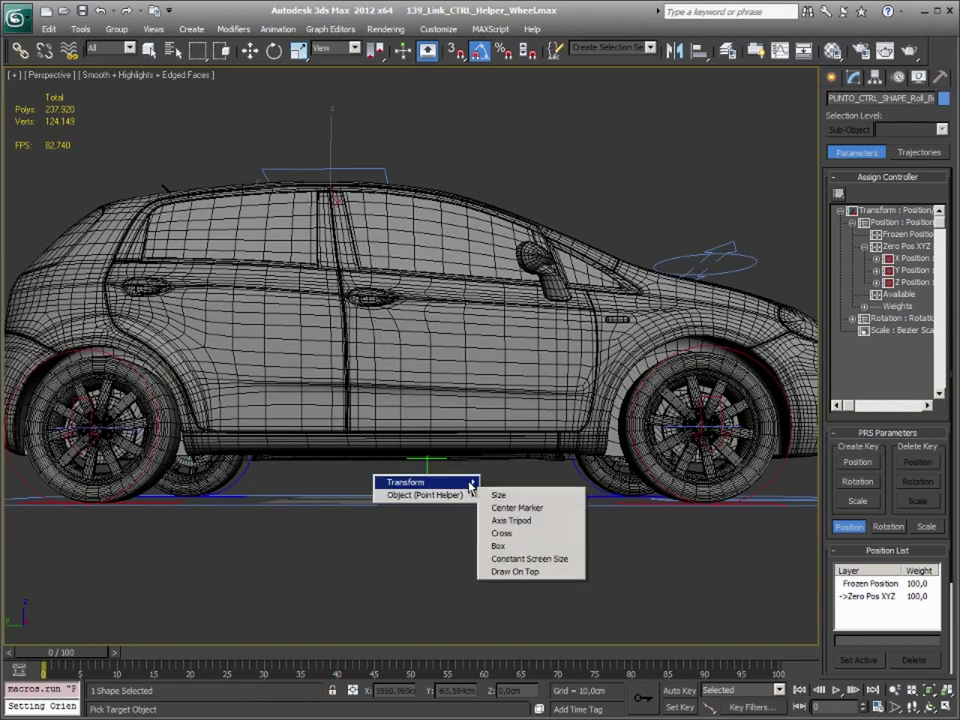
mouse_move(507, 495)
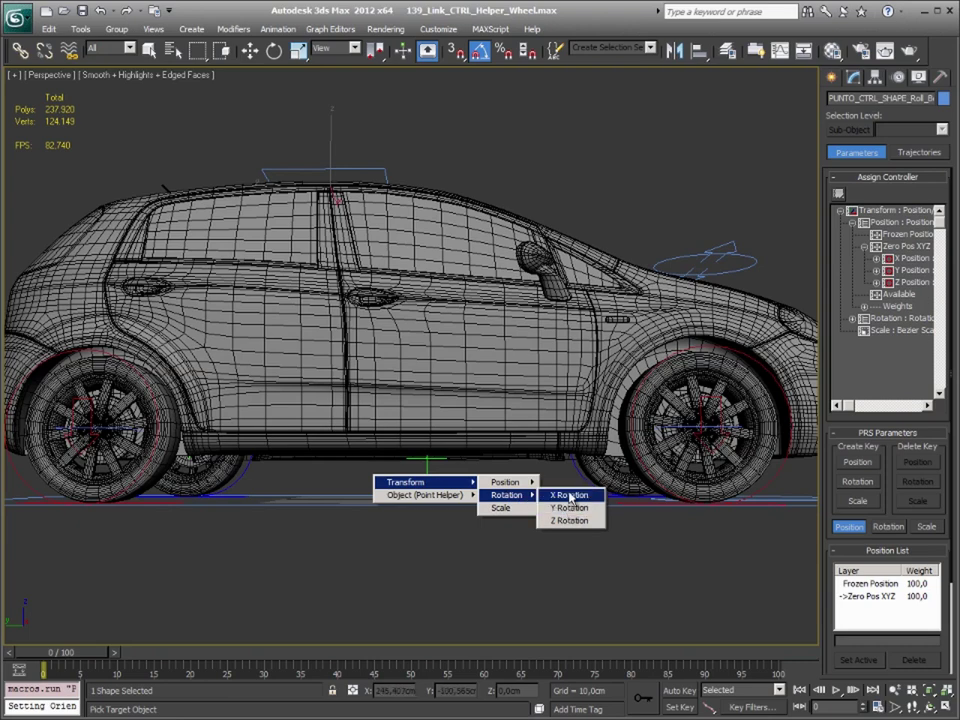
left_click(570, 497)
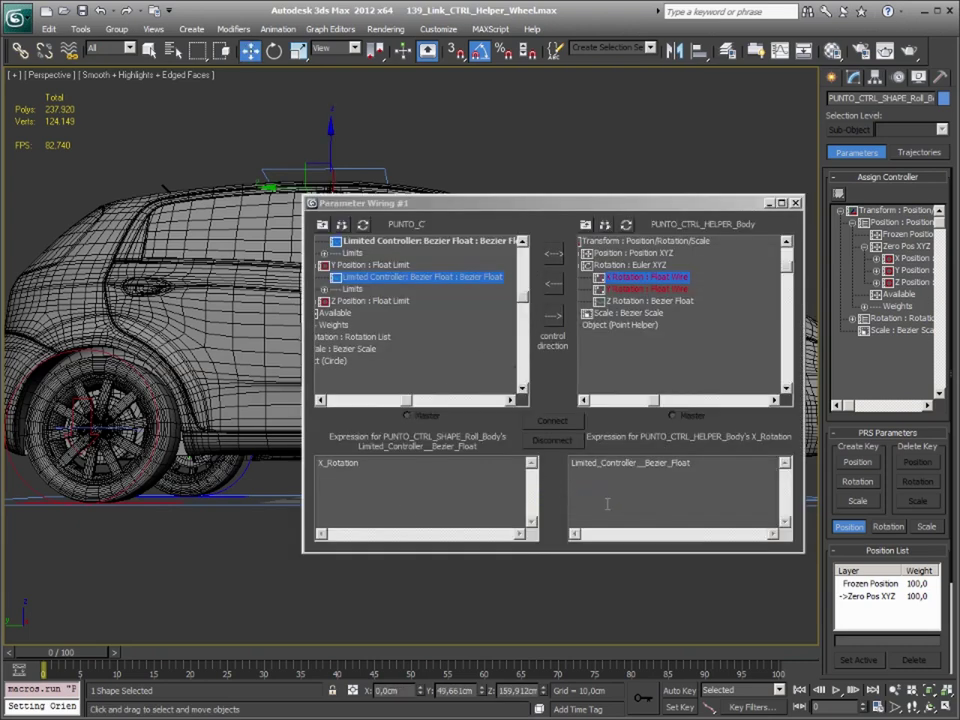
Add /1000 to the X rotation expression, set one-way -->, connect, and close the dialog
left_click(715, 467)
type("/1000")
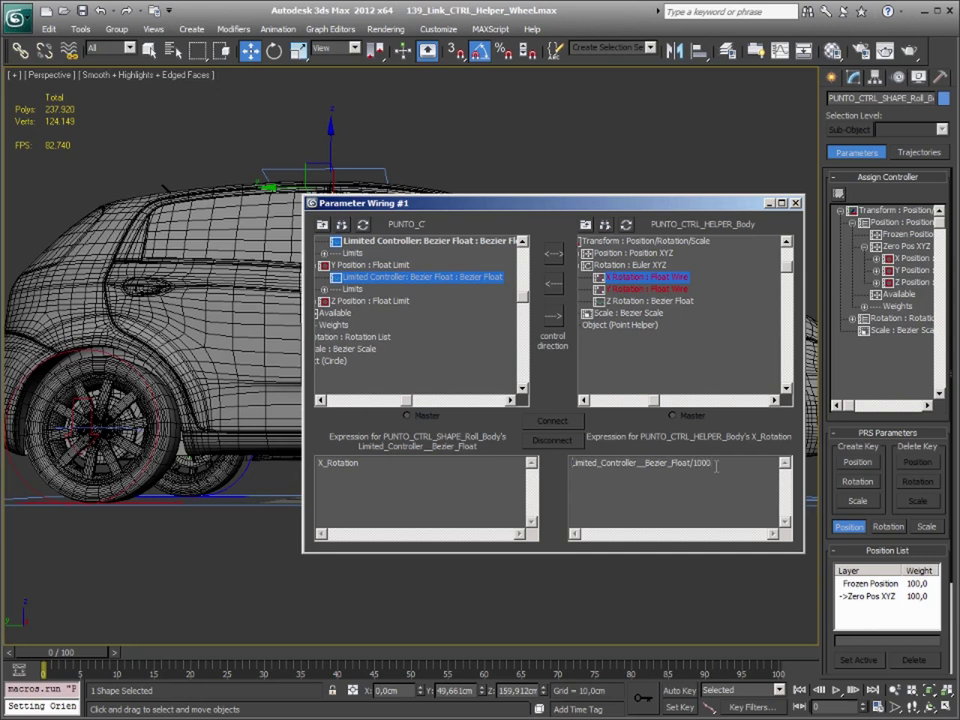
left_click(550, 317)
left_click(562, 425)
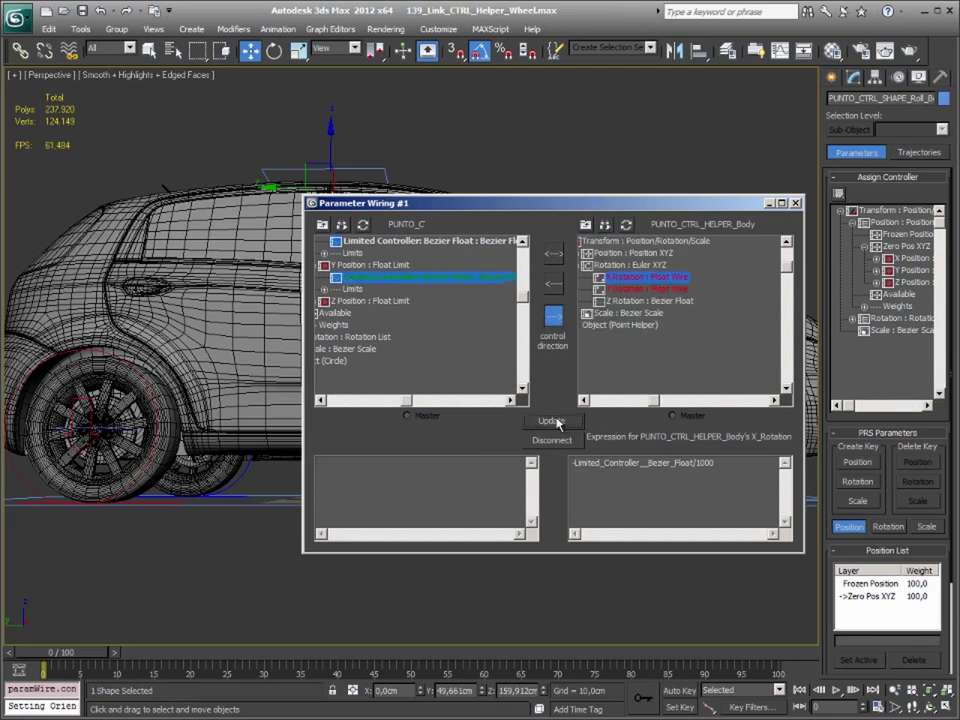
left_click(795, 203)
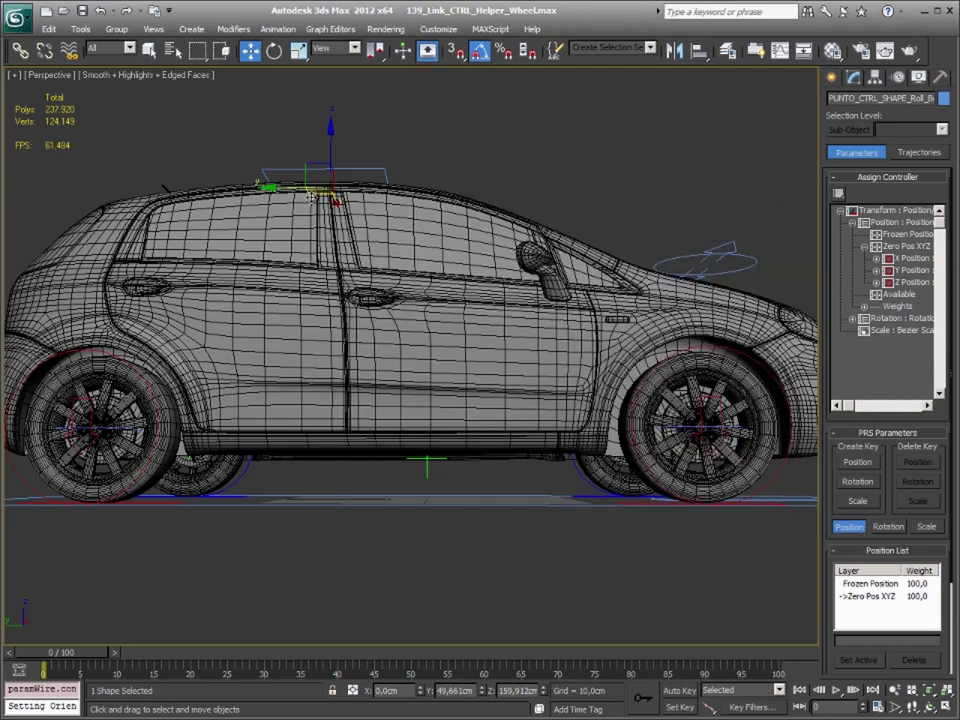
Test-slide the roll control to check that the car tilts
middle_click_drag(420, 190, 295, 185, "alt")
left_click_drag(295, 185, 162, 189)
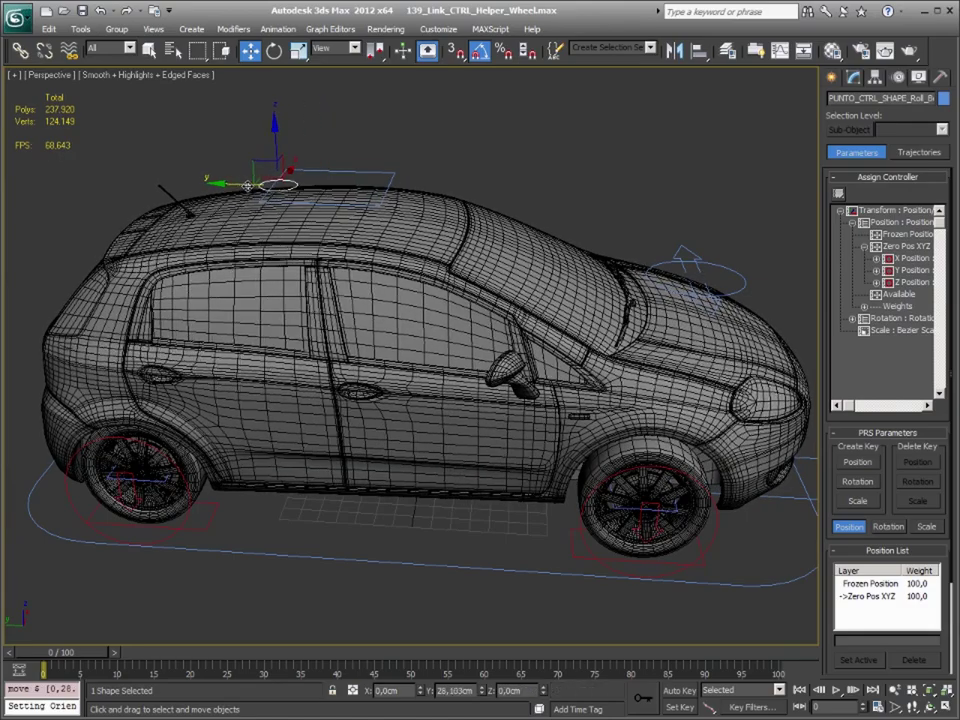
mouse_move(162, 189)
middle_mouse_down("alt")
mouse_move(451, 337)
mouse_move(465, 307)
middle_mouse_up("alt")
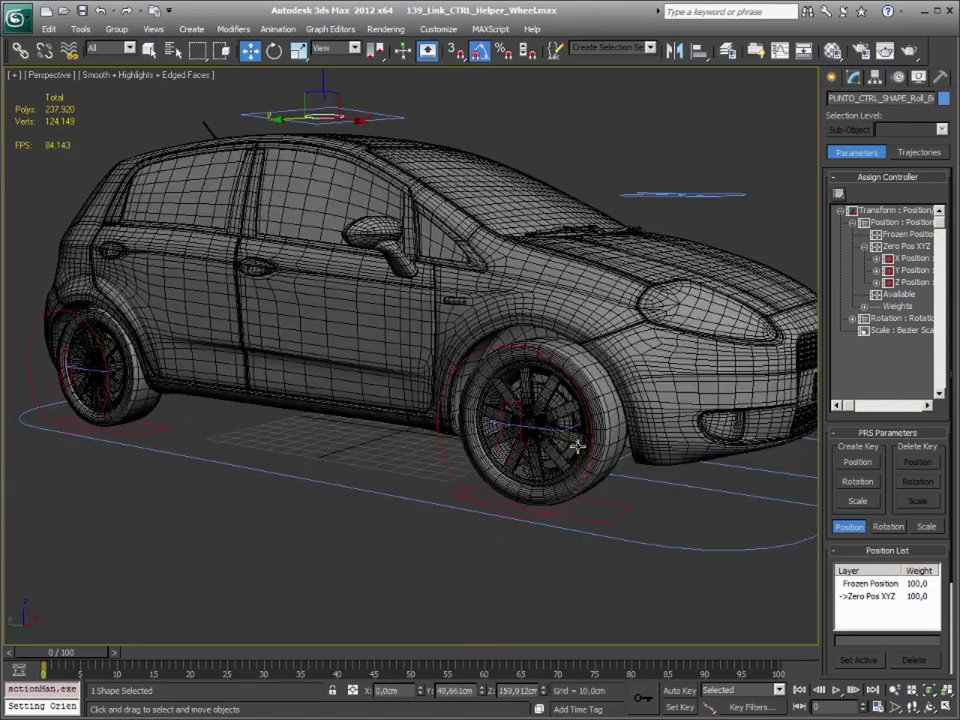
scroll(577, 445, "down", 2)
scroll(570, 420, "down", 2)
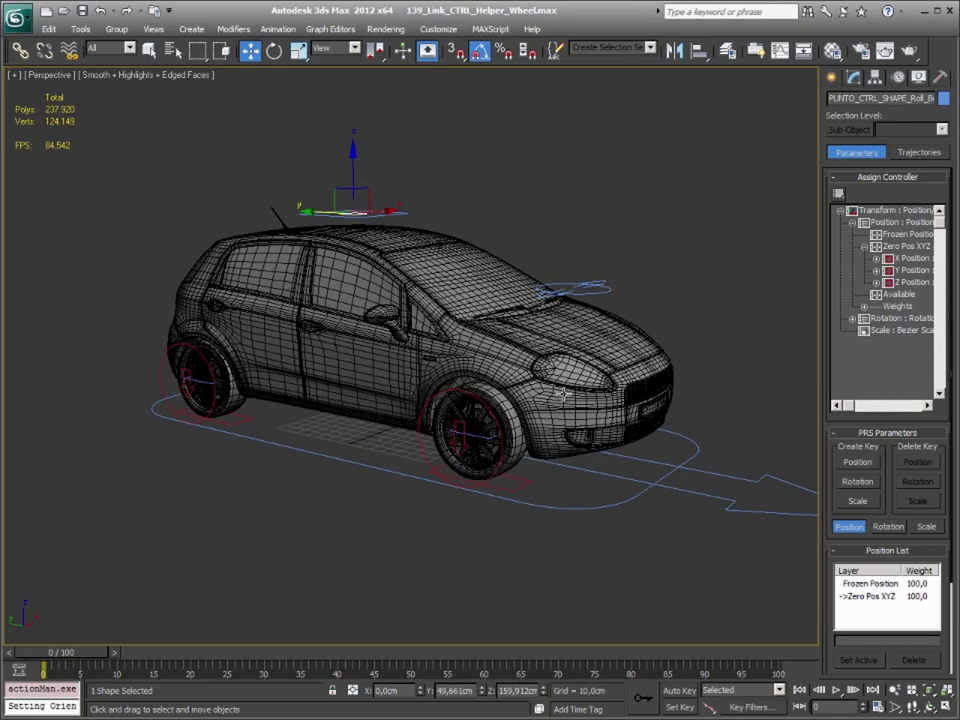
Set the roll control's Link Info locks and test that it slides in X but not vertically
left_click(877, 79)
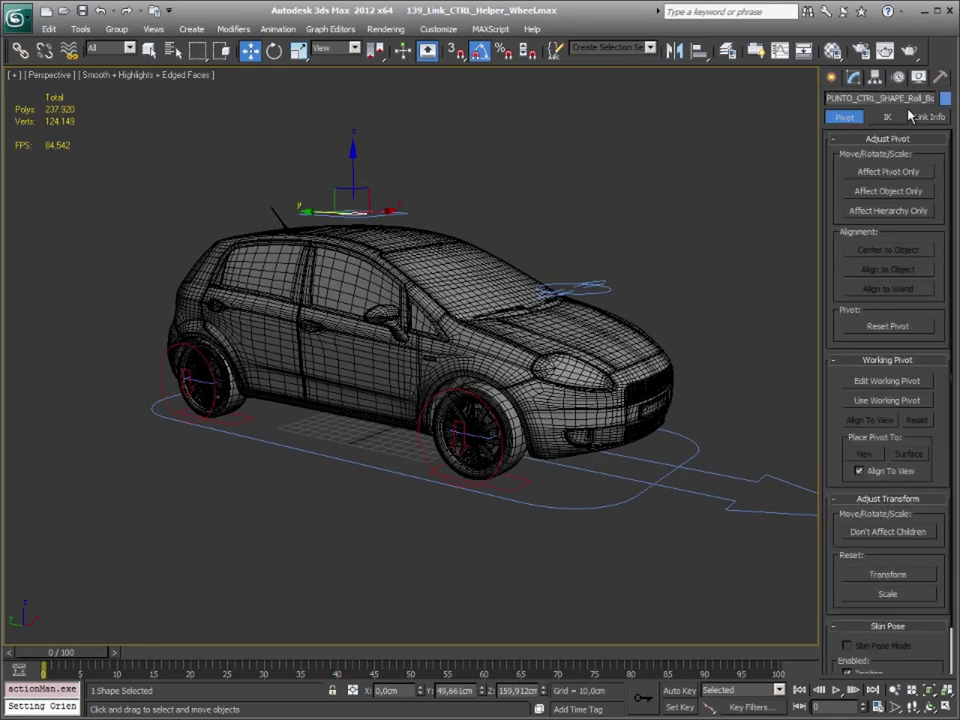
left_click(927, 118)
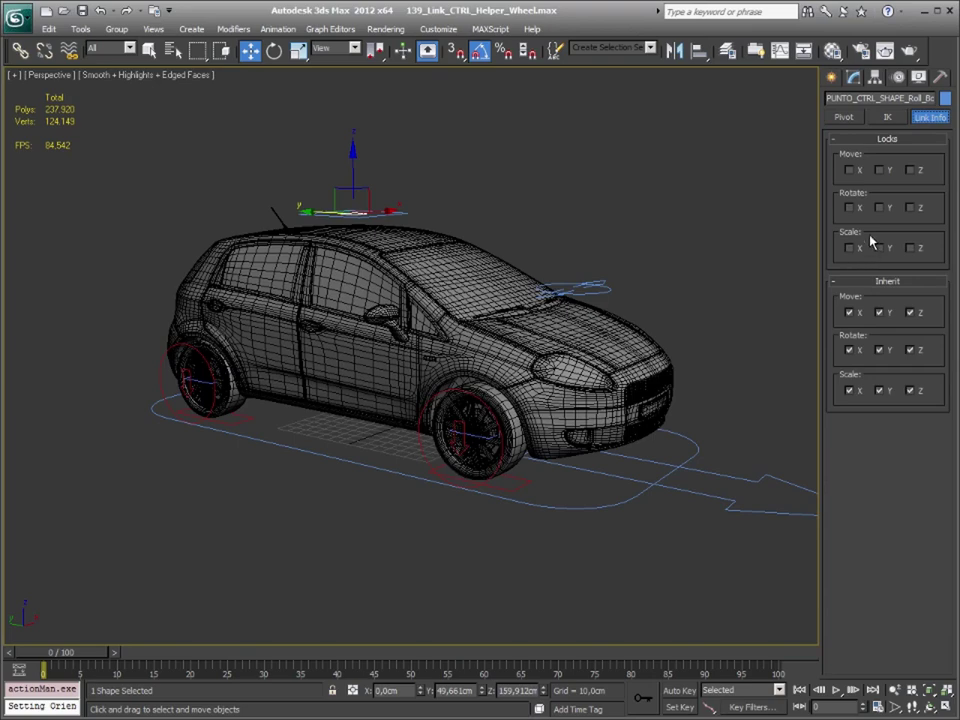
middle_click_drag(526, 237, 440, 262, "alt")
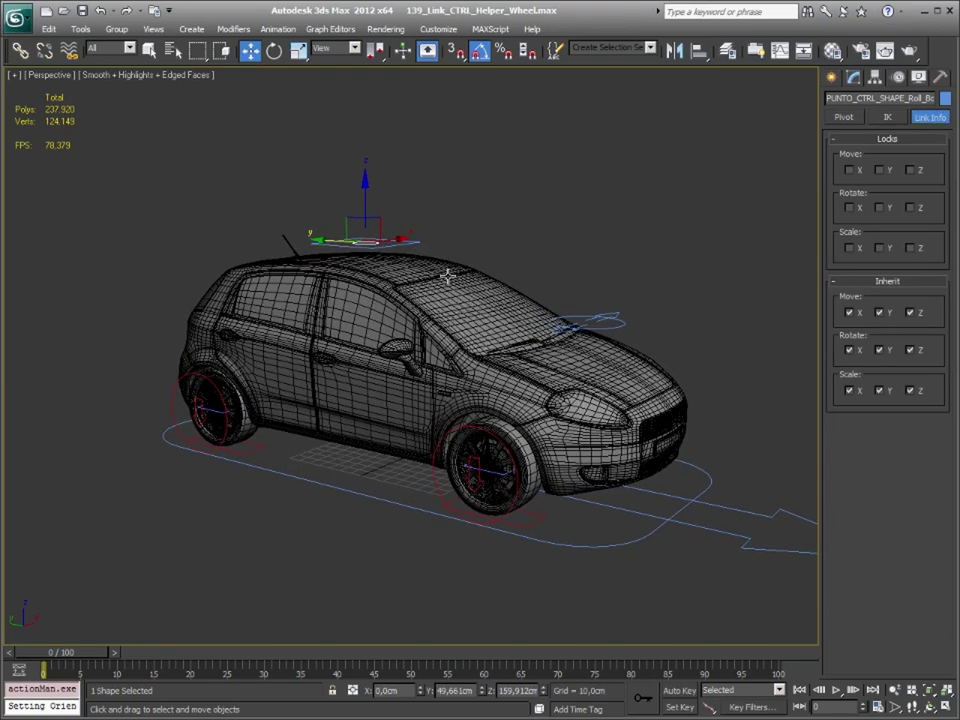
middle_click_drag(447, 276, 338, 272, "alt")
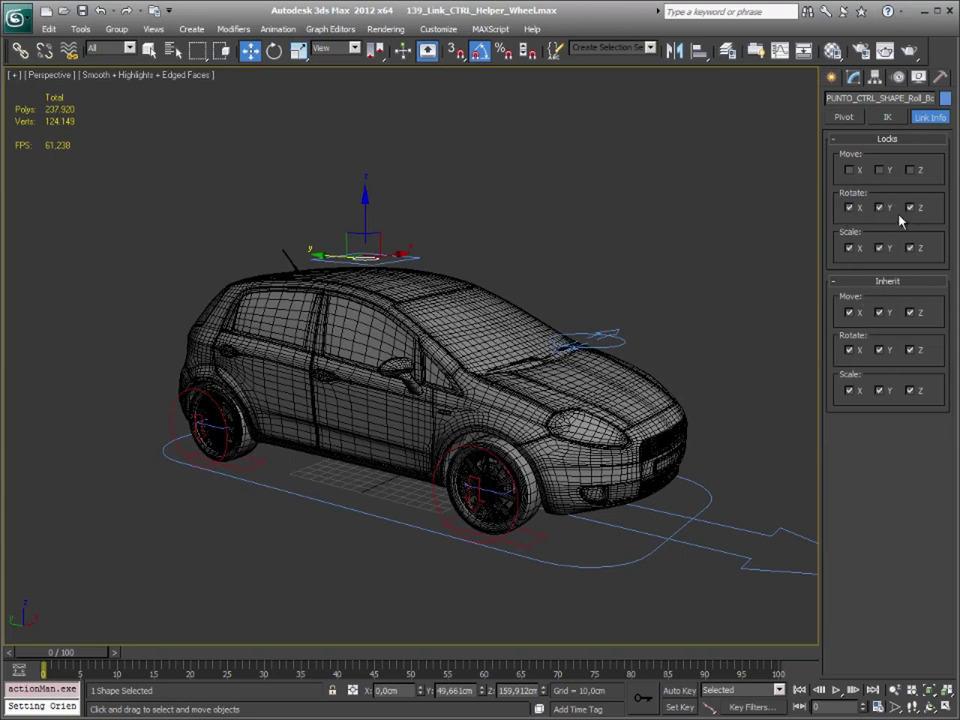
mouse_move(560, 250)
middle_mouse_down("alt")
mouse_move(523, 255)
mouse_move(499, 285)
mouse_move(541, 363)
middle_mouse_up("alt")
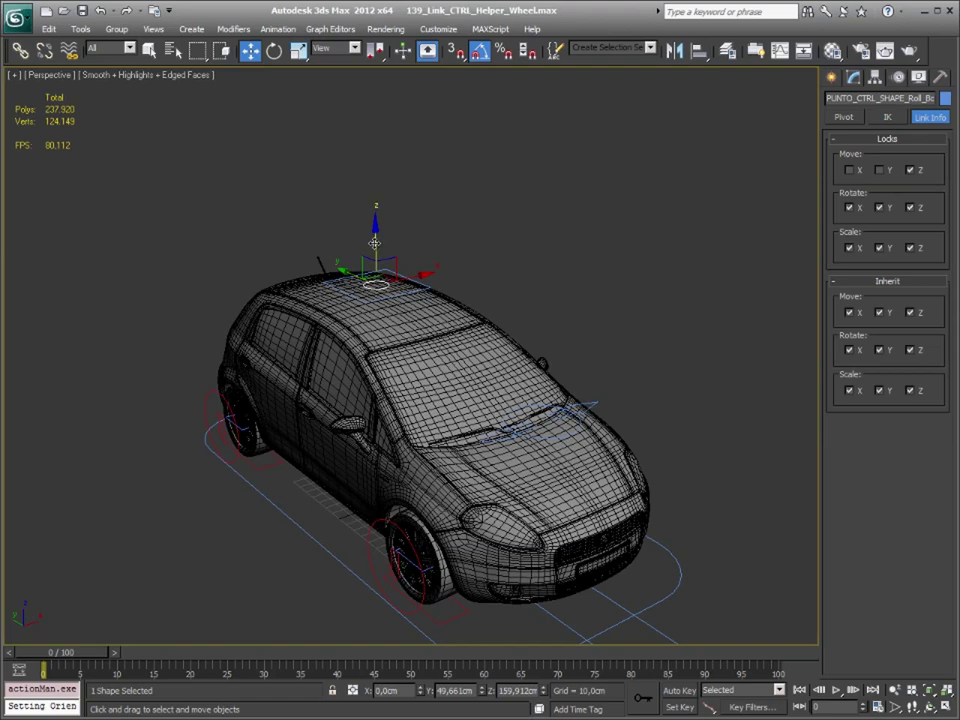
mouse_move(367, 247)
left_mouse_down()
mouse_move(381, 184)
mouse_move(388, 326)
mouse_move(474, 302)
left_mouse_up()
left_click_drag(422, 283, 478, 298)
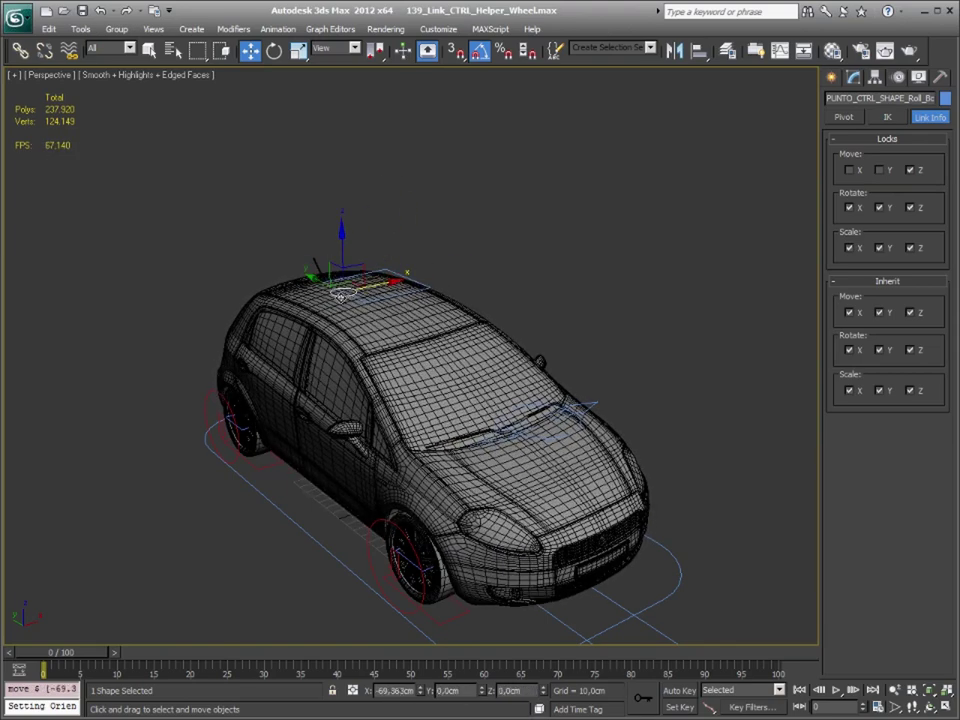
key("ctrl+z")
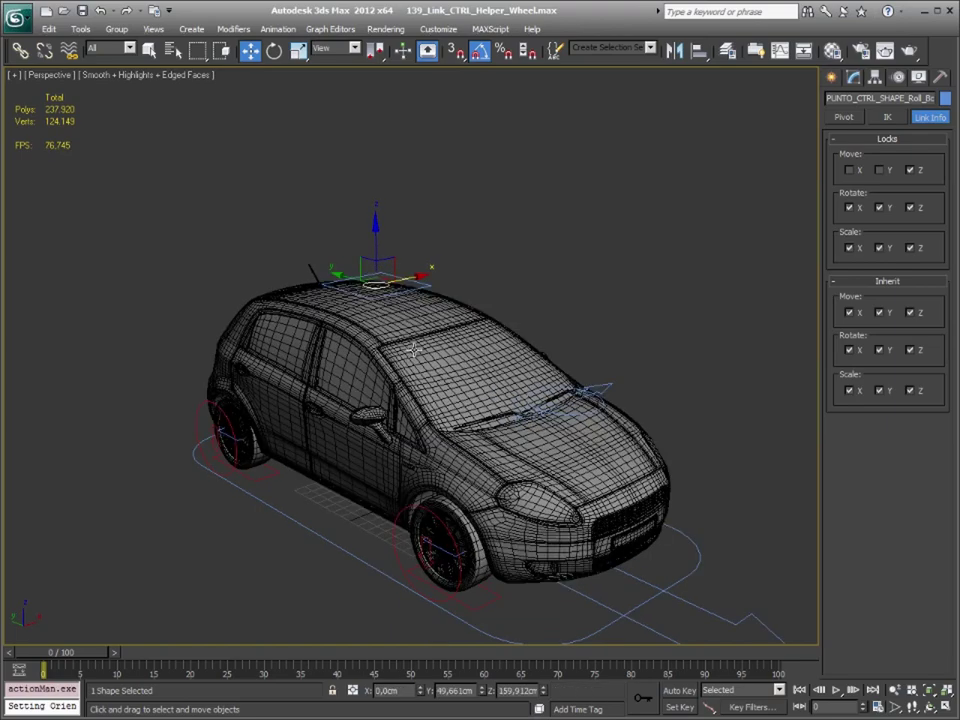
Select the front Drift control shape, test-rotate it to swing the car, and undo
scroll(365, 330, "up", 2)
scroll(365, 330, "up", 3)
middle_click_drag(365, 330, 387, 325, "alt")
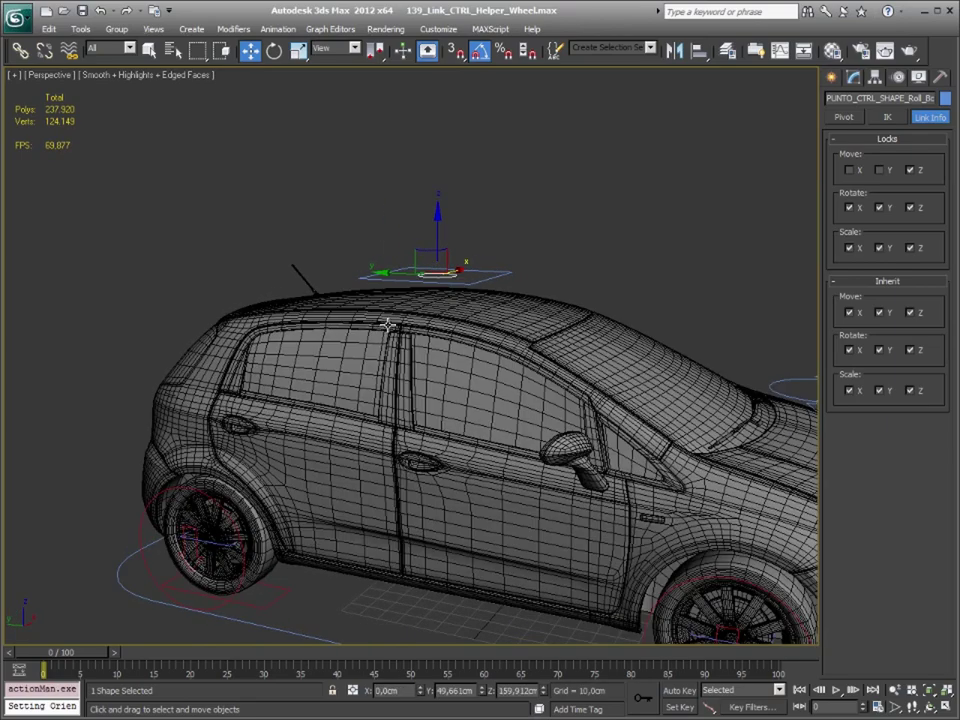
left_click(499, 279)
middle_click_drag(720, 248, 651, 240)
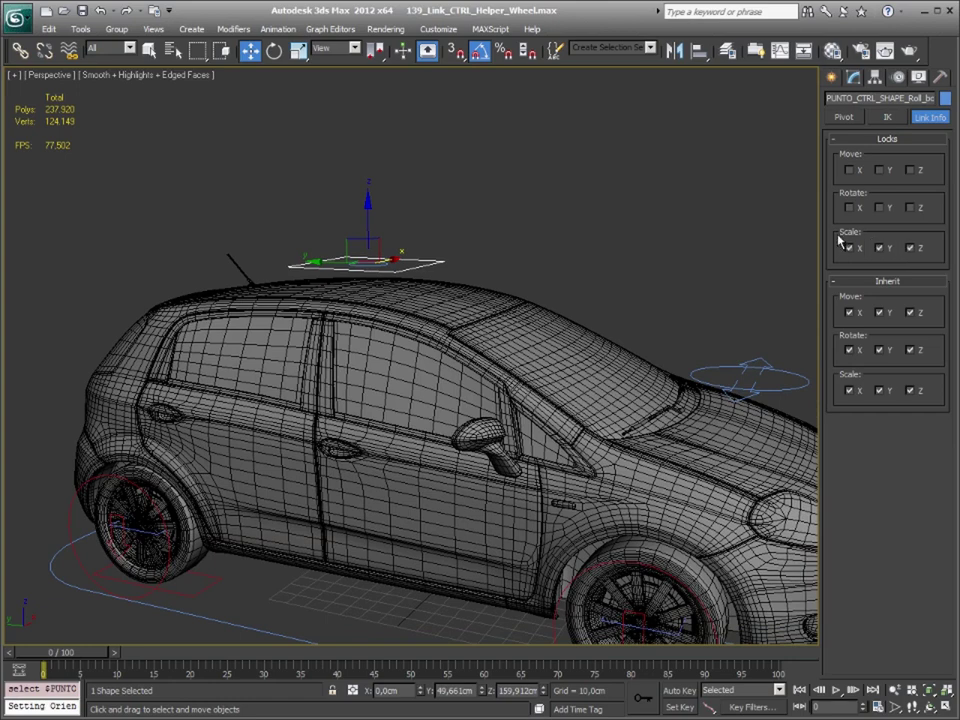
middle_click_drag(703, 239, 668, 244)
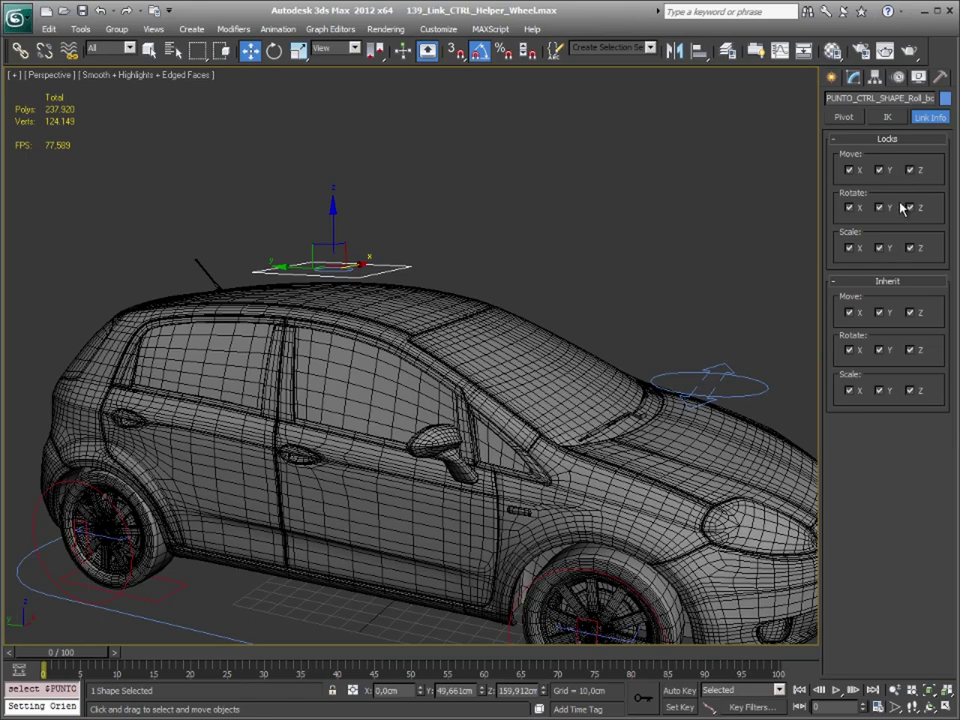
mouse_move(604, 261)
middle_mouse_down("alt")
mouse_move(467, 322)
mouse_move(533, 370)
middle_mouse_up("alt")
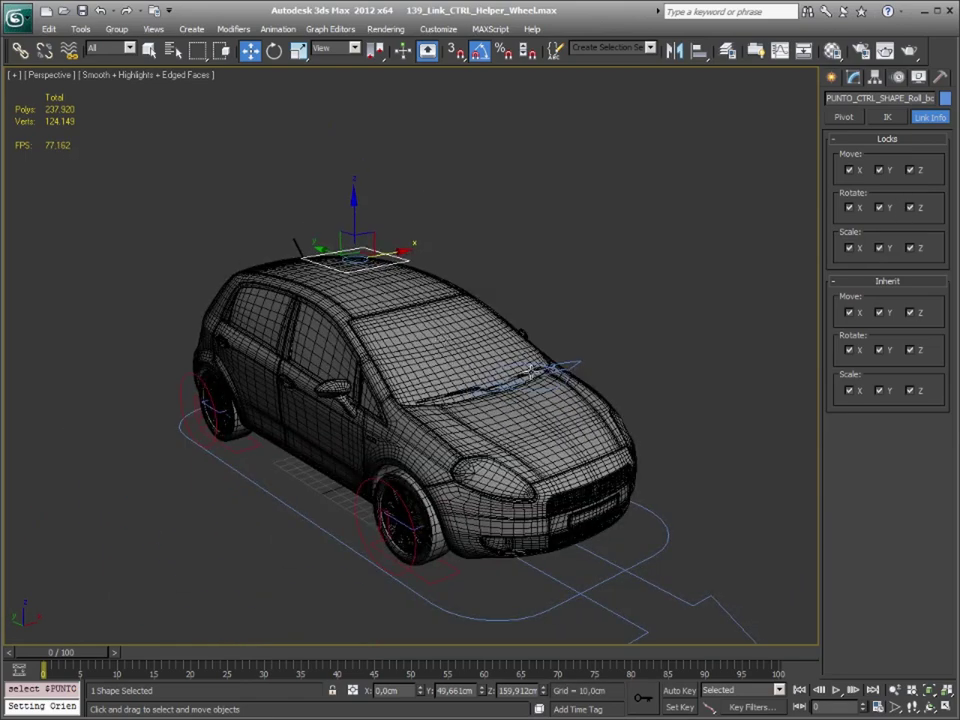
left_click(533, 372)
key("e")
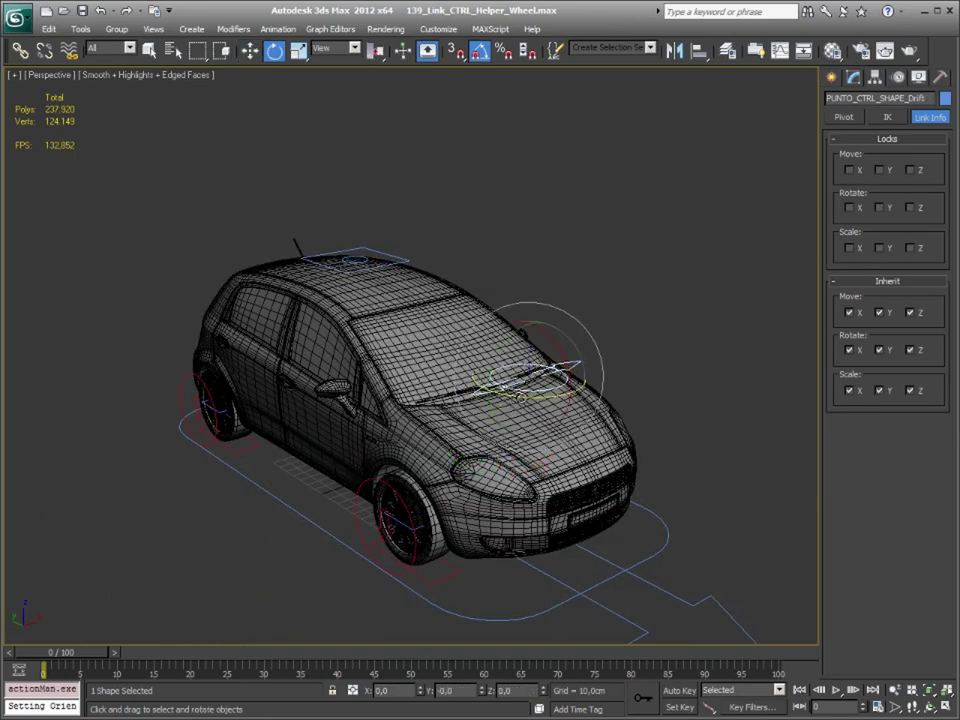
left_click_drag(560, 372, 540, 380)
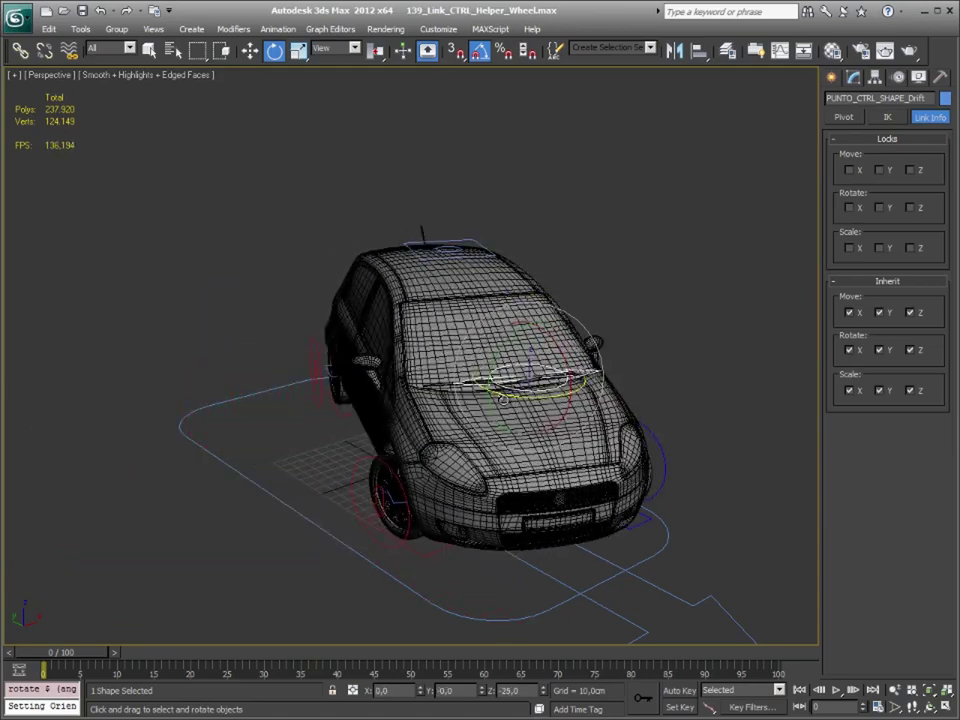
key("ctrl+z")
Region-select the roof shapes and switch the selection to the roll shape with Page Down
mouse_move(300, 235)
middle_mouse_down("alt")
mouse_move(450, 291)
mouse_move(416, 321)
middle_mouse_up("alt")
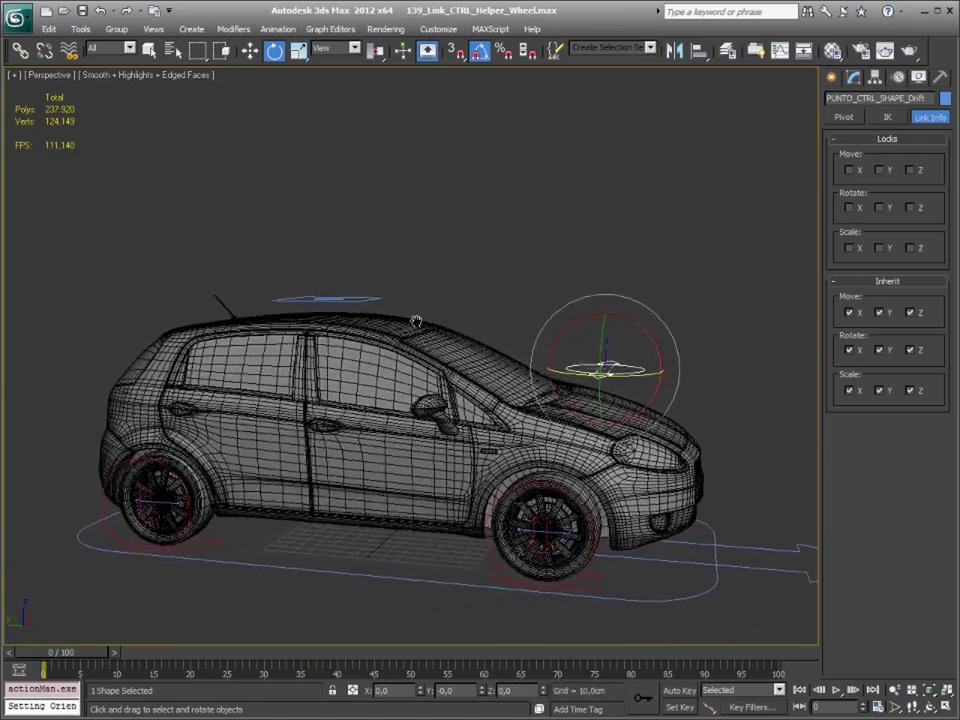
scroll(416, 321, "up", 5)
scroll(400, 369, "down", 3)
scroll(390, 260, "up", 1)
left_click_drag(424, 225, 389, 300)
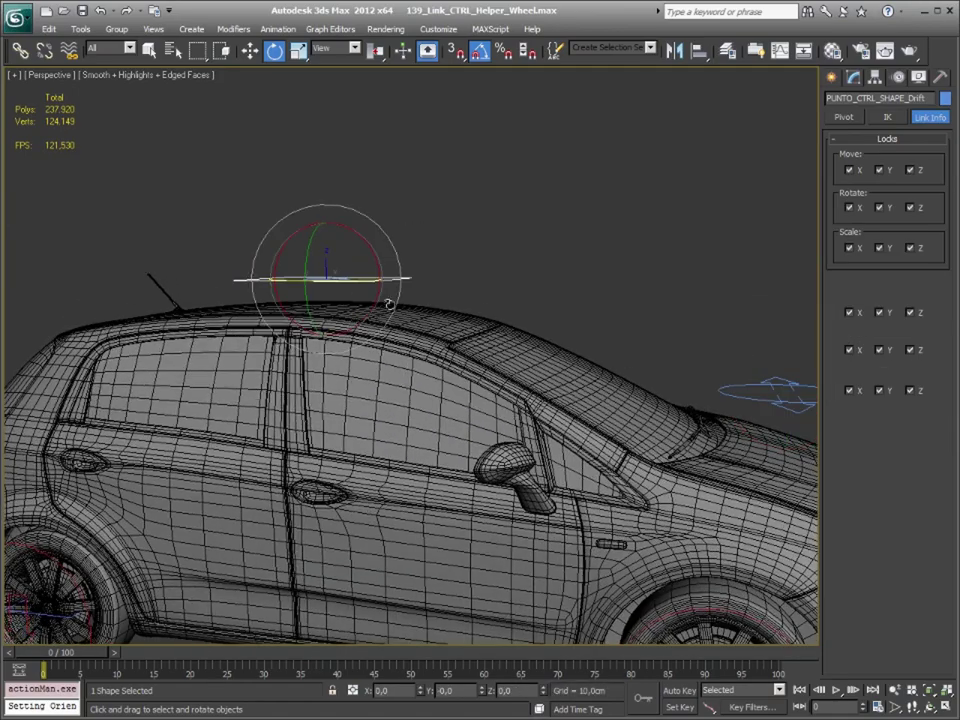
key("Page_Down")
middle_click_drag(749, 227, 326, 420, "alt")
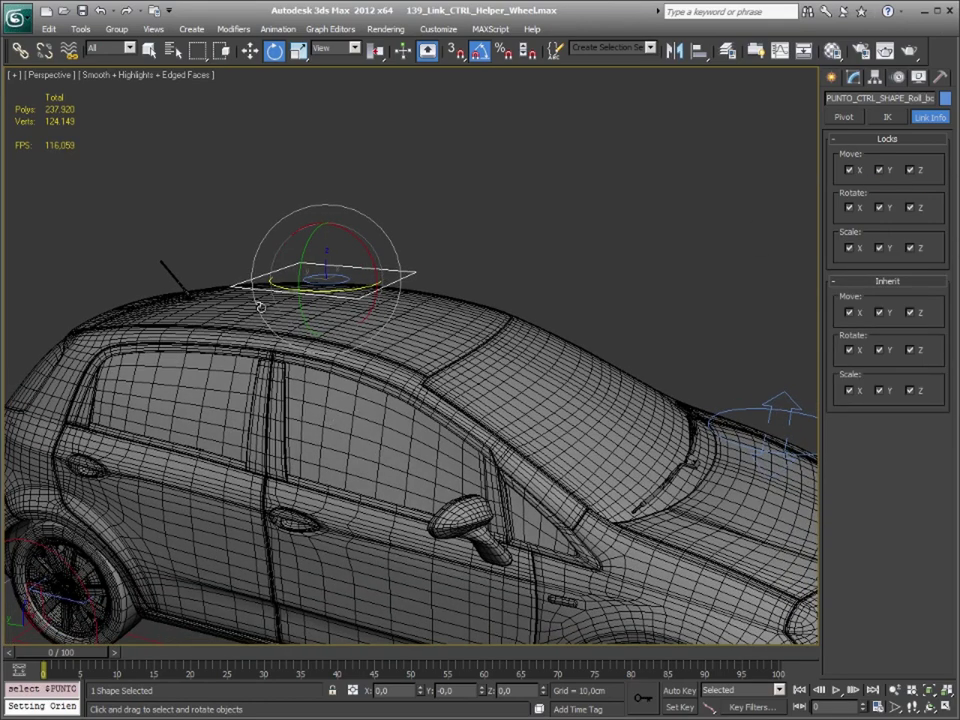
Freeze the PUNTO_CTRL_SHAPE_Roll_bounding roof helper, leaving Show Frozen in Gray off
right_click(410, 268)
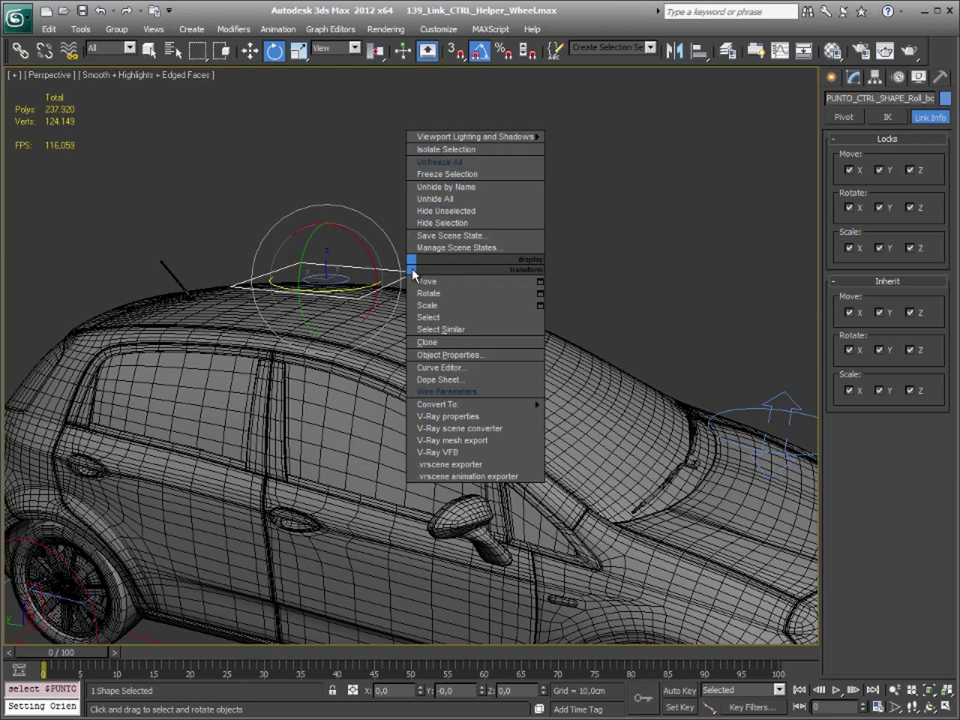
left_click(455, 355)
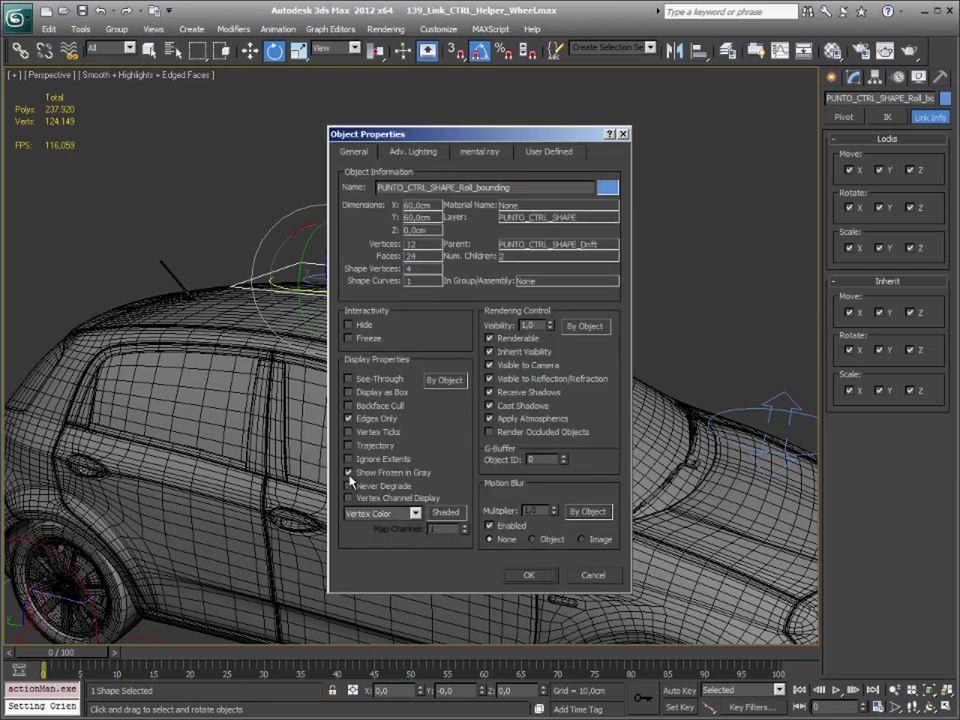
left_click_drag(538, 133, 677, 135)
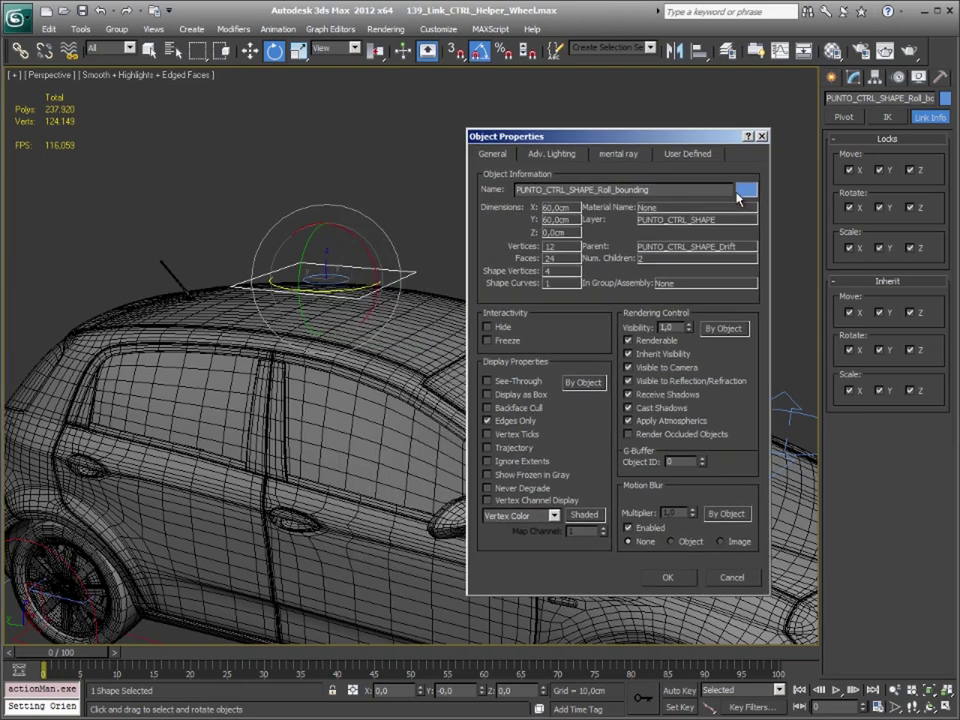
left_click(667, 577)
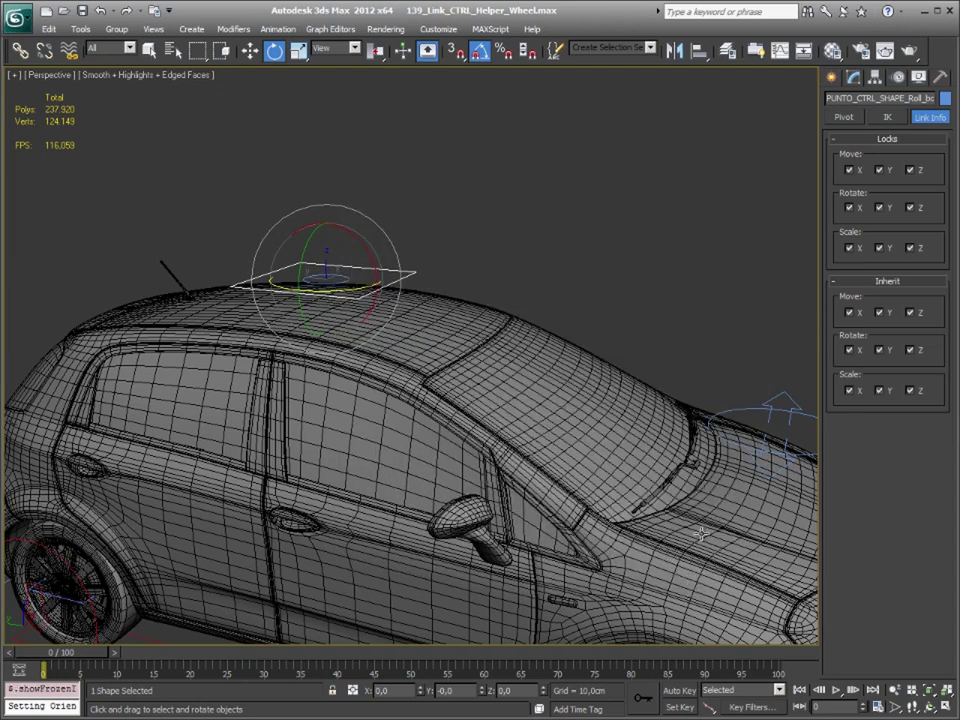
right_click(400, 270)
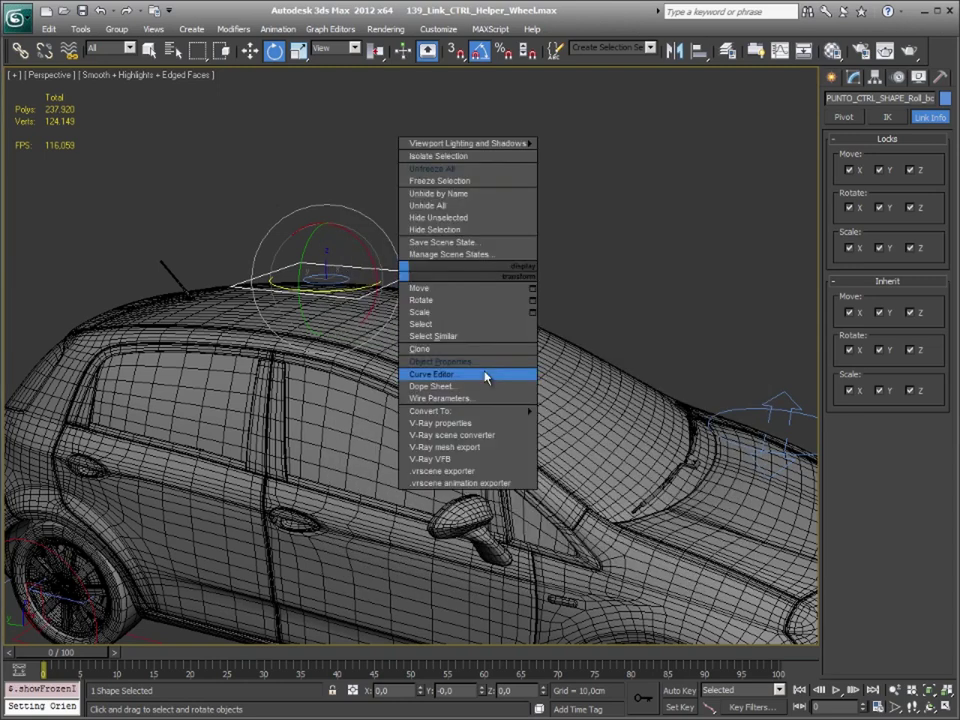
left_click(471, 181)
mouse_move(471, 190)
middle_mouse_down("alt")
mouse_move(499, 324)
mouse_move(707, 381)
middle_mouse_up("alt")
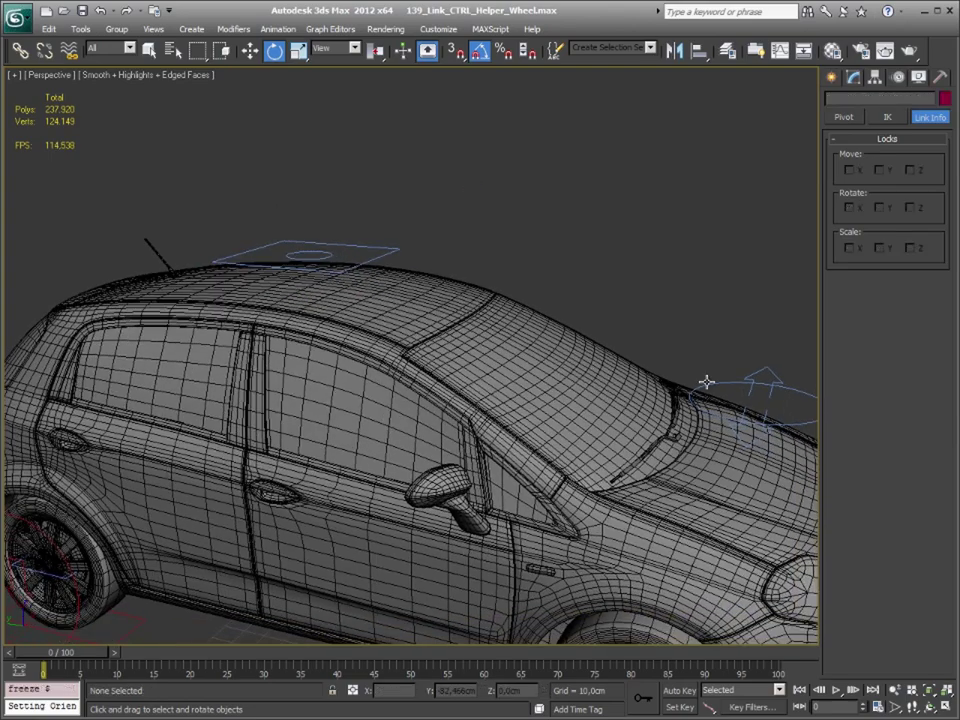
Test-rotate the car through the drift control, then clear the selection
left_click(712, 383)
left_click_drag(705, 400, 511, 301)
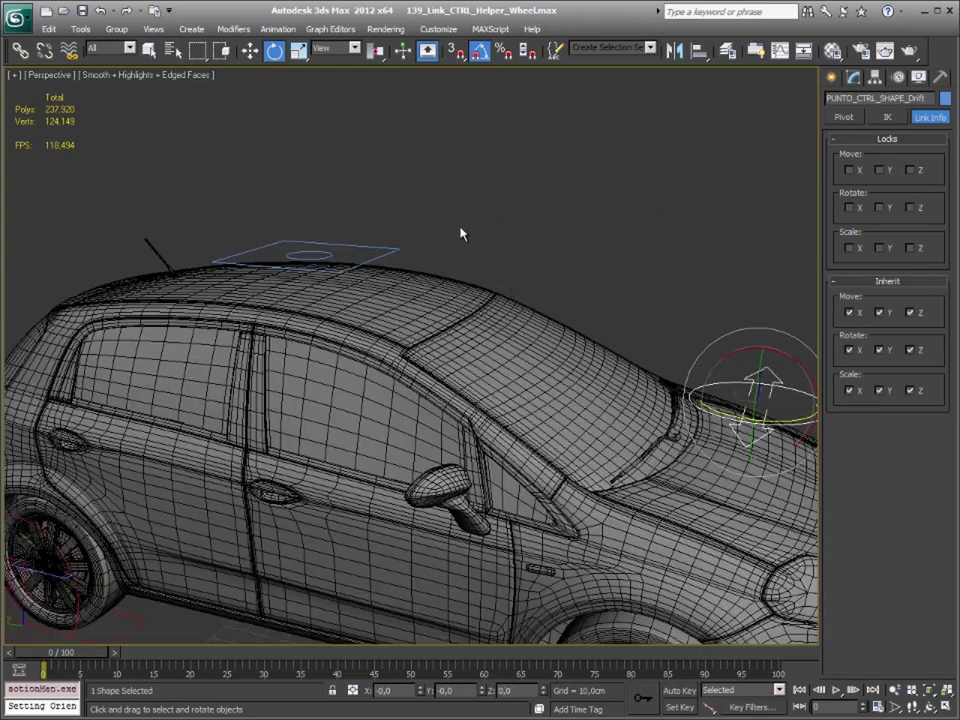
left_click(407, 257)
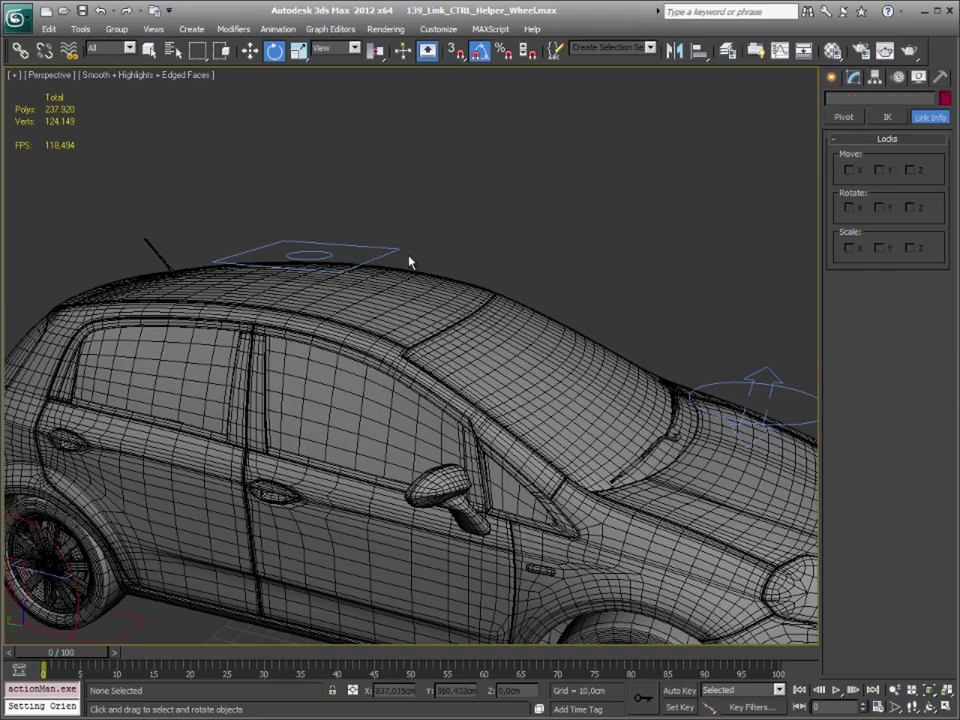
left_click(475, 244)
left_click(437, 265)
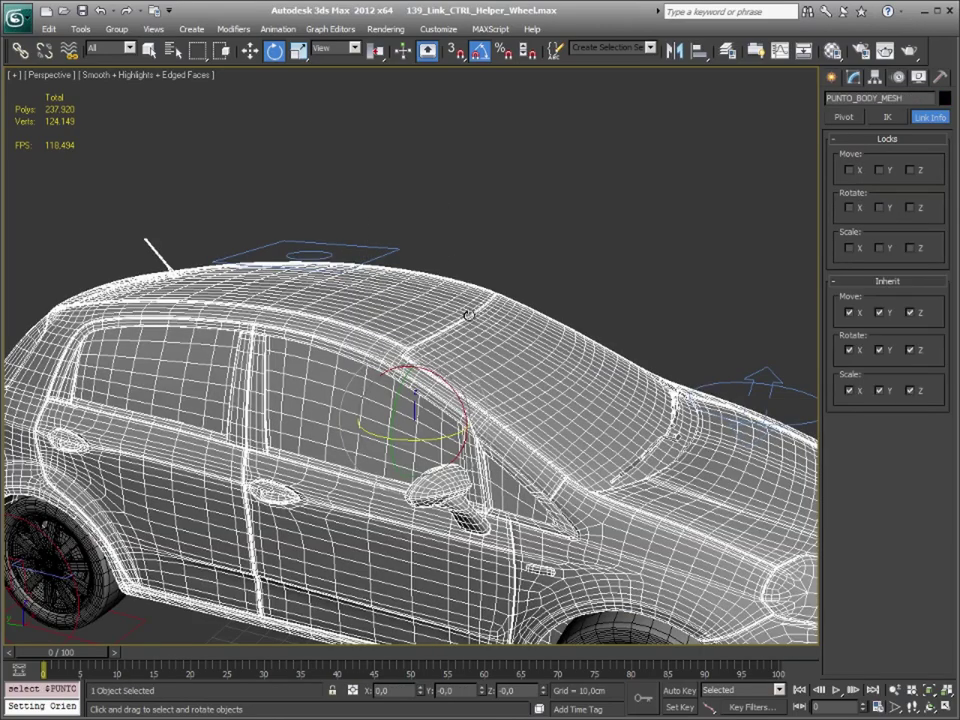
left_click(499, 524)
Select the drift control above the windshield and nudge its Z rotation
mouse_move(499, 524)
middle_mouse_down("alt")
mouse_move(459, 396)
mouse_move(469, 349)
middle_mouse_up("alt")
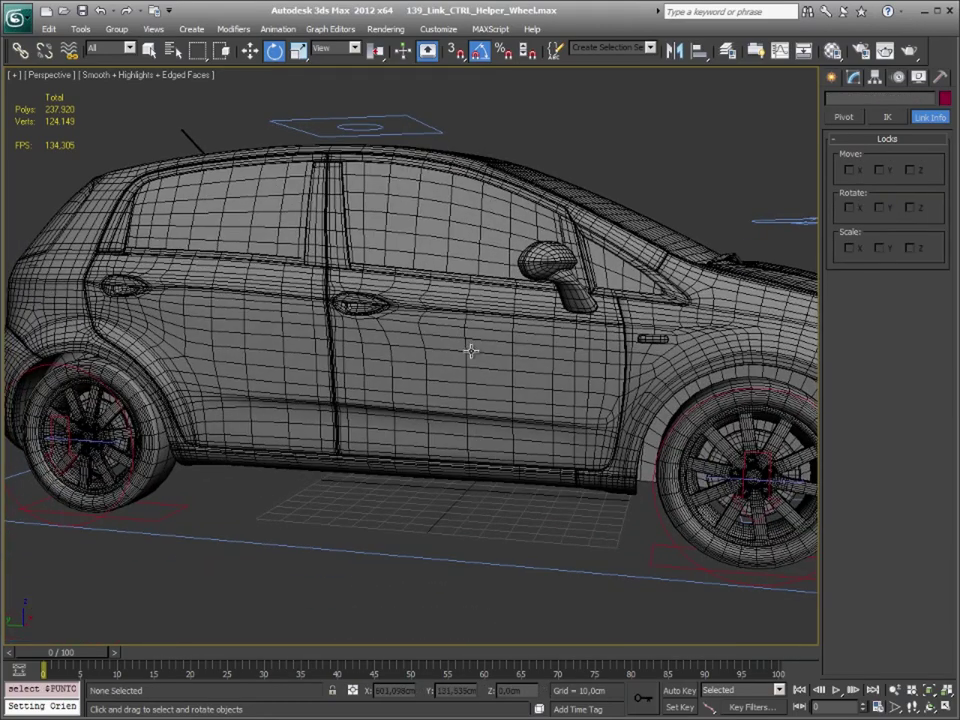
scroll(484, 420, "down", 3)
mouse_move(484, 420)
middle_mouse_down("alt")
mouse_move(456, 422)
mouse_move(601, 316)
middle_mouse_up("alt")
scroll(601, 316, "up", 3)
scroll(601, 316, "up", 3)
mouse_move(430, 300)
middle_mouse_down("alt")
mouse_move(476, 313)
mouse_move(439, 422)
mouse_move(465, 398)
middle_mouse_up("alt")
left_click(476, 313)
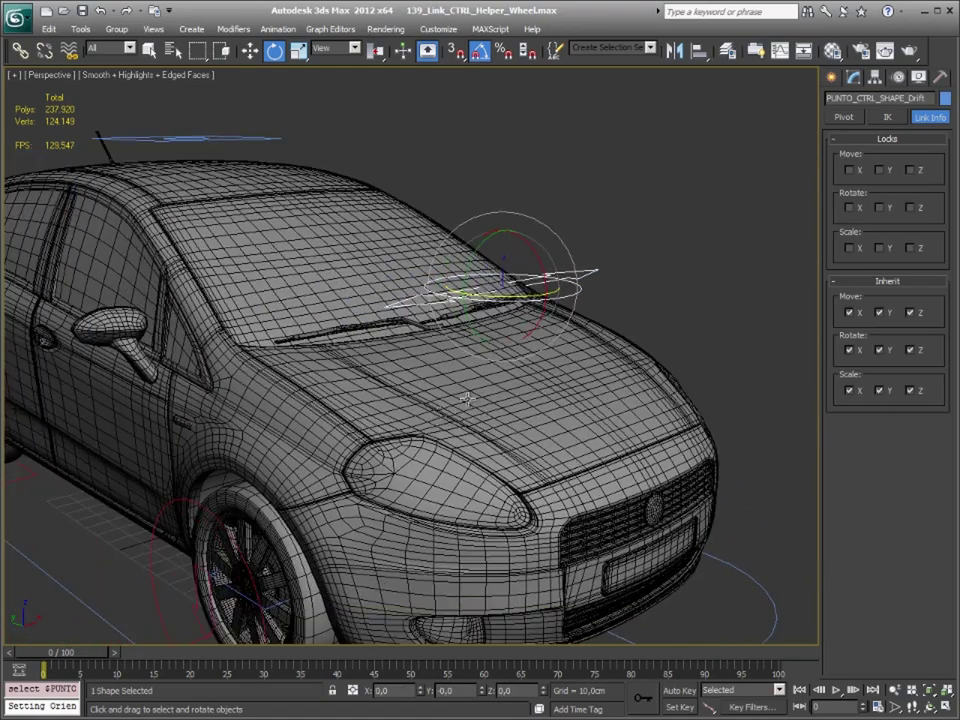
left_click_drag(506, 297, 505, 297)
middle_click_drag(505, 297, 503, 283, "alt")
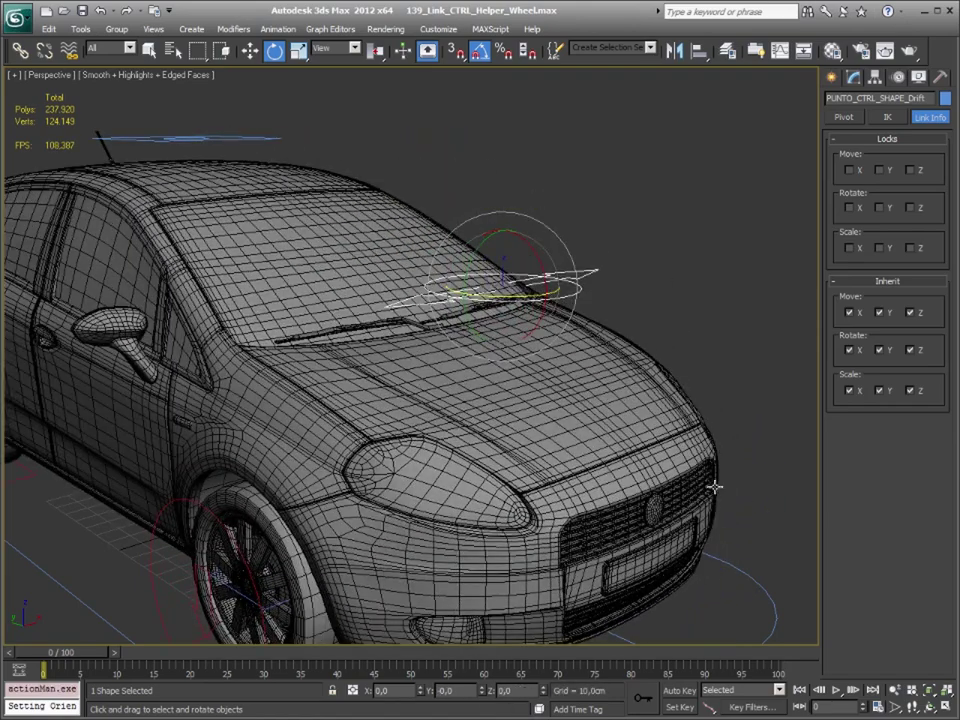
Lock the drift control's move, scale and X/Y rotation, then test a 55° rotation
left_click(881, 248)
left_click(879, 170)
left_click(911, 170)
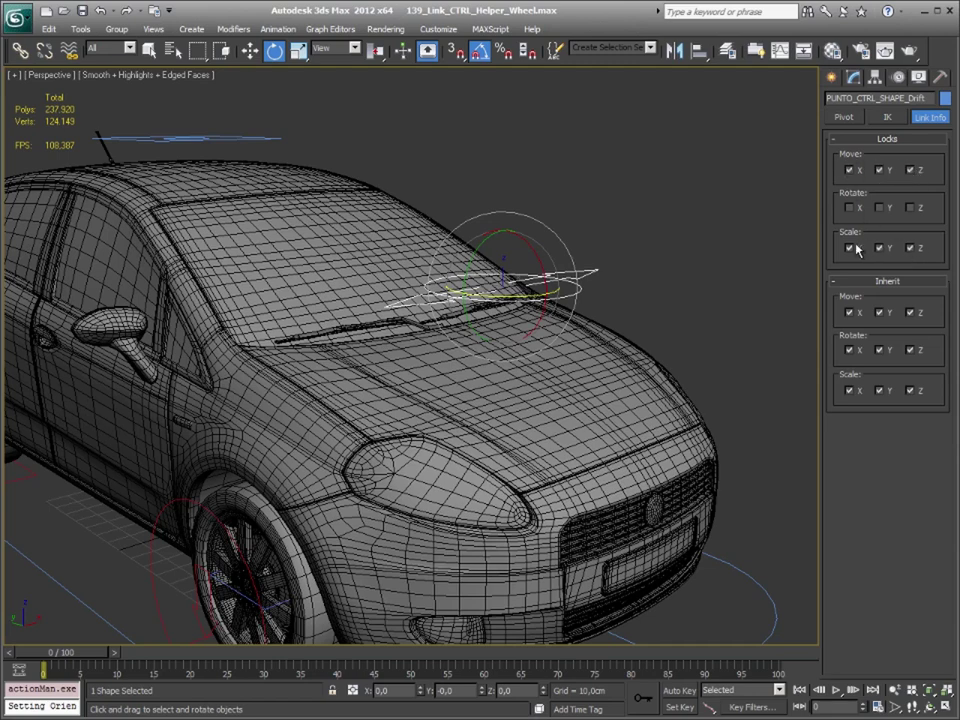
left_click(911, 208)
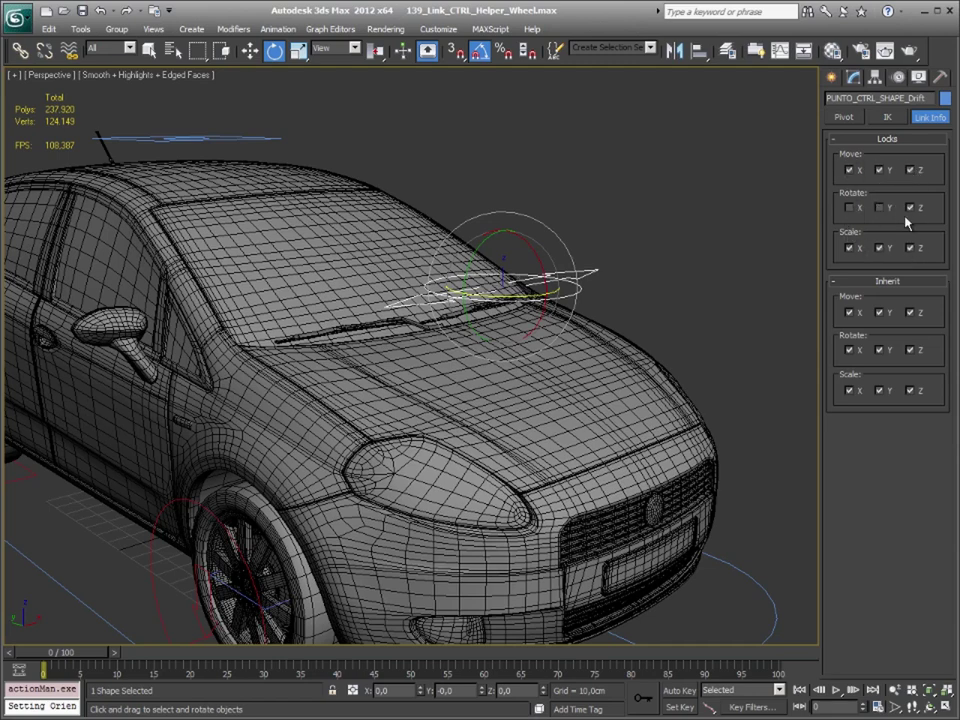
left_click(849, 208)
mouse_move(525, 297)
left_mouse_down()
mouse_move(568, 298)
mouse_move(470, 265)
left_mouse_up()
Select the steering arrow control, keeping View coordinates and its own pivot as rotation centre
middle_click_drag(531, 487, 521, 262)
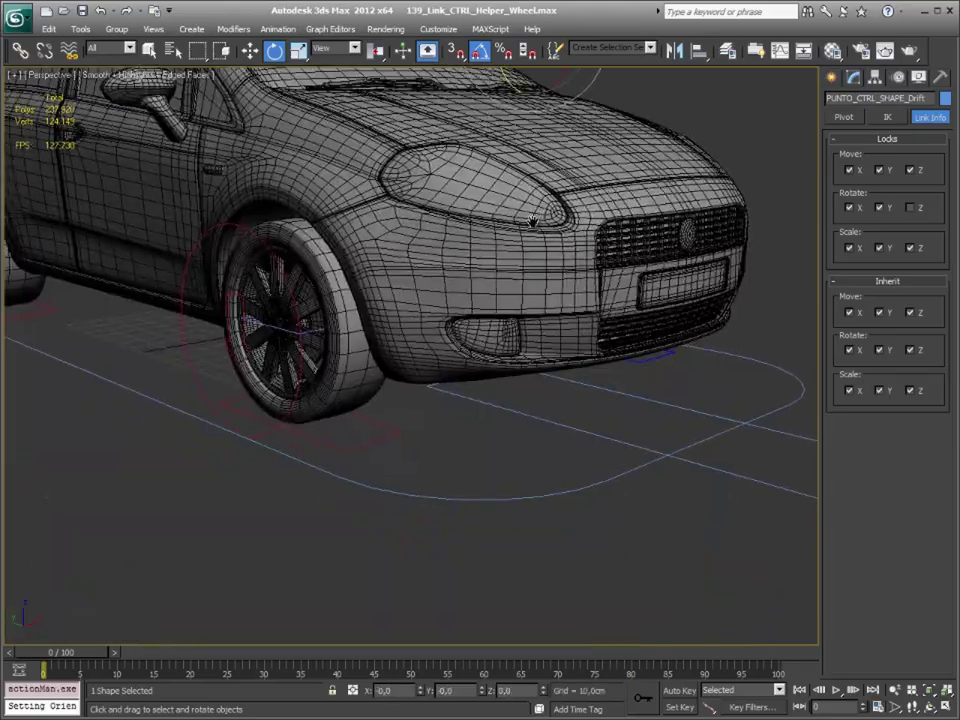
scroll(521, 263, "down", 5)
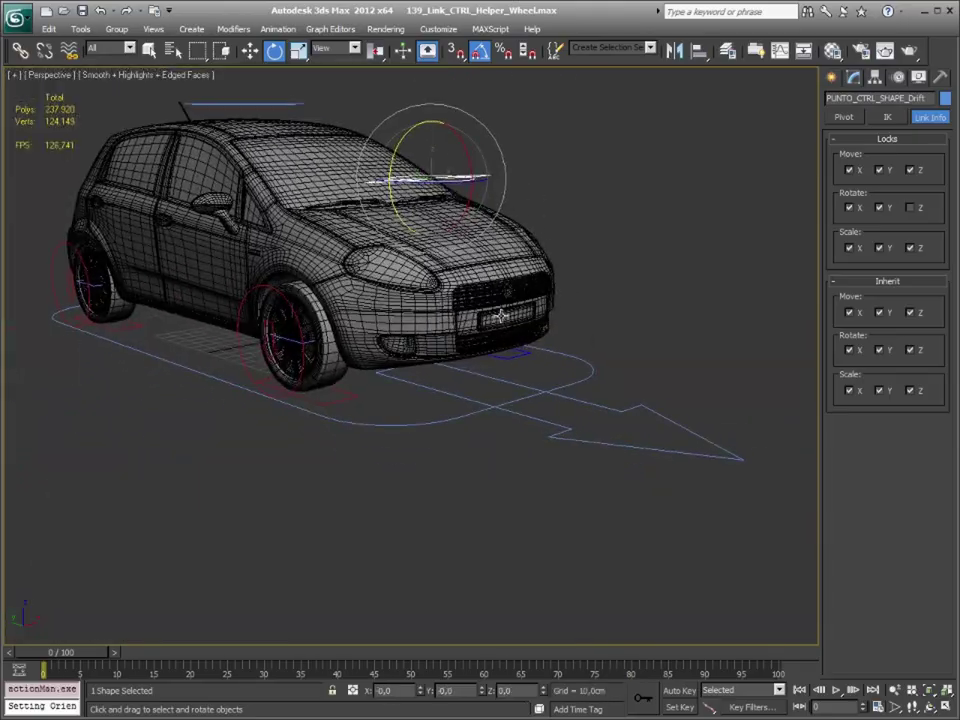
left_click(566, 400)
scroll(576, 437, "up", 4)
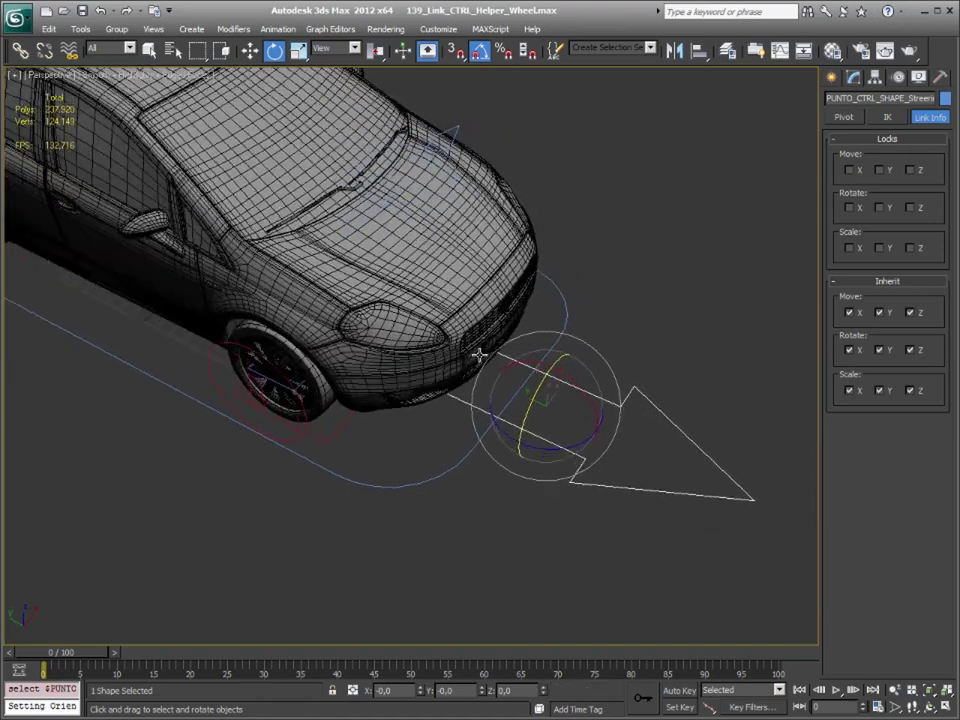
middle_click_drag(467, 339, 295, 30, "alt")
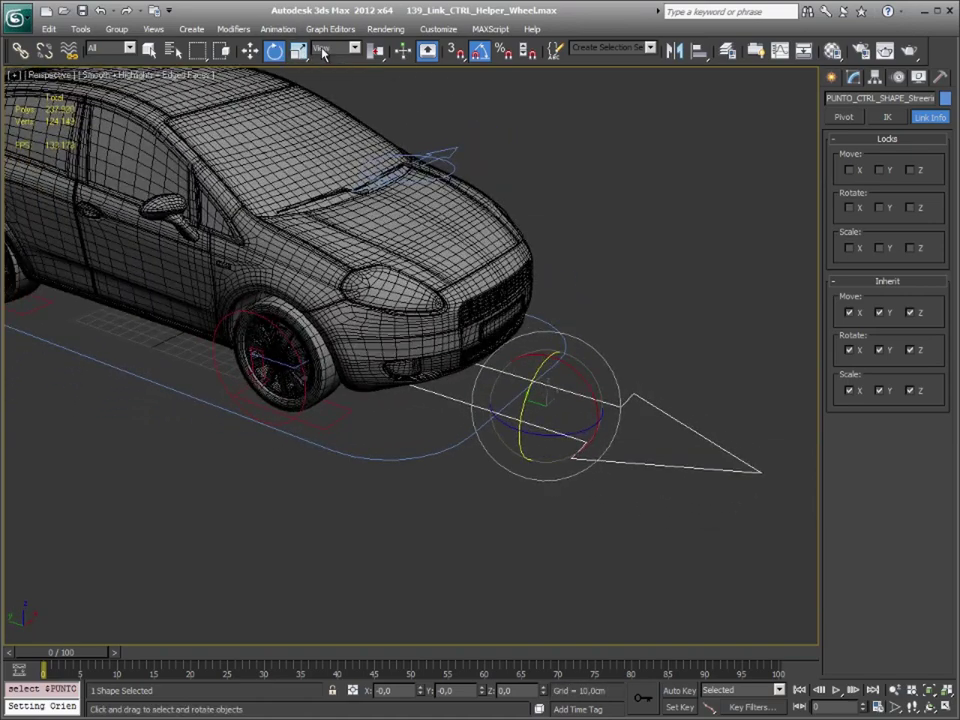
left_click(336, 48)
left_click(339, 50)
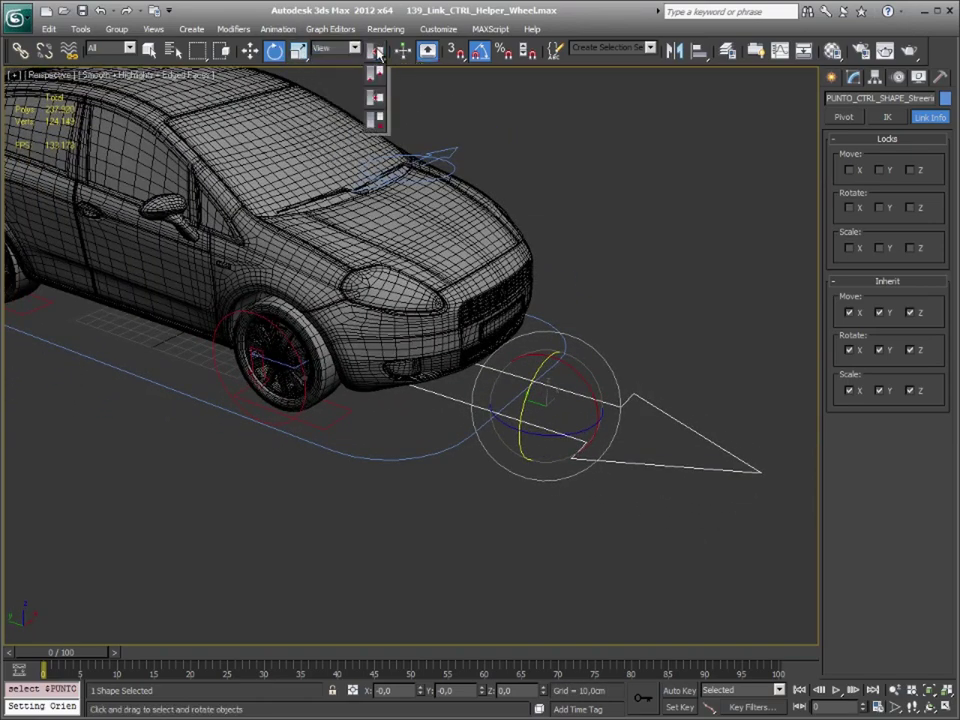
left_click_drag(378, 53, 378, 94)
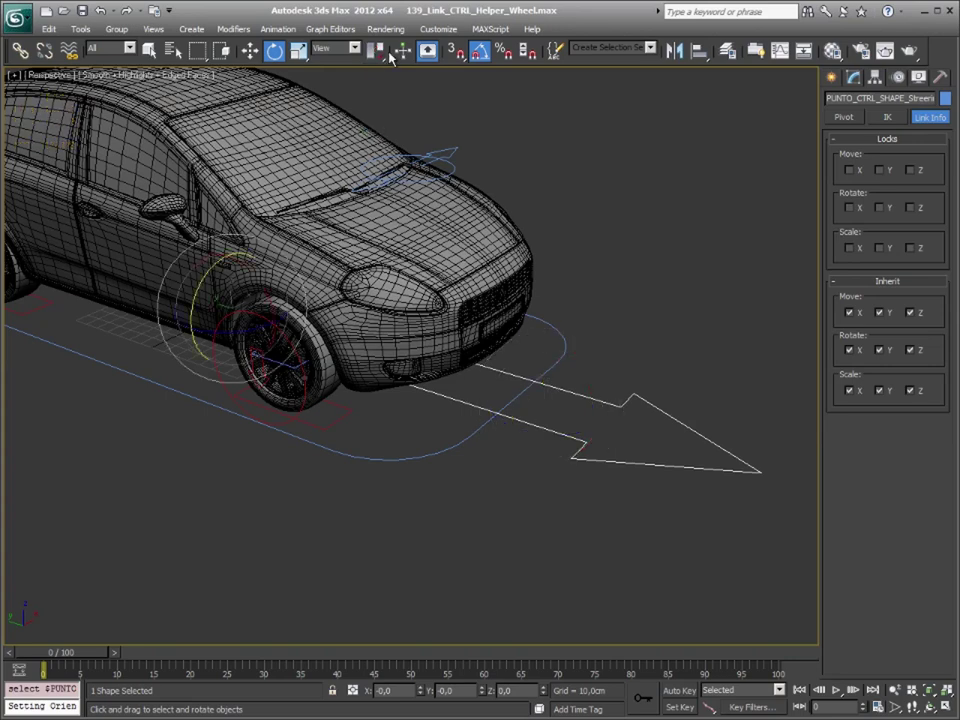
left_click_drag(378, 50, 378, 72)
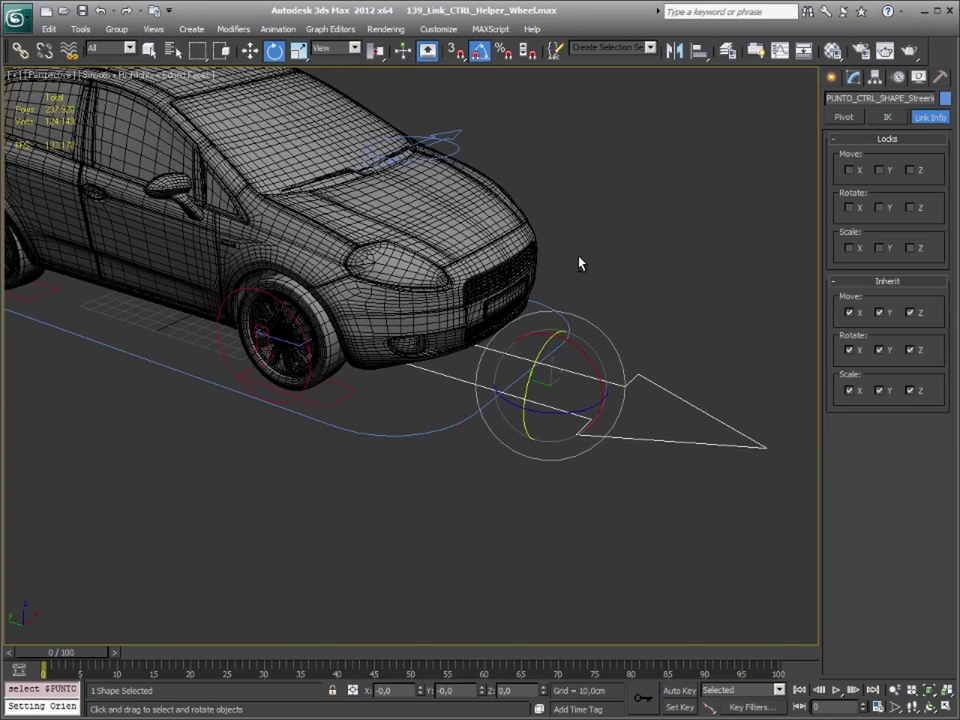
Turn the steering control to watch the front wheel steer, viewing from below
middle_click_drag(578, 263, 541, 437, "alt")
left_click_drag(545, 409, 554, 413)
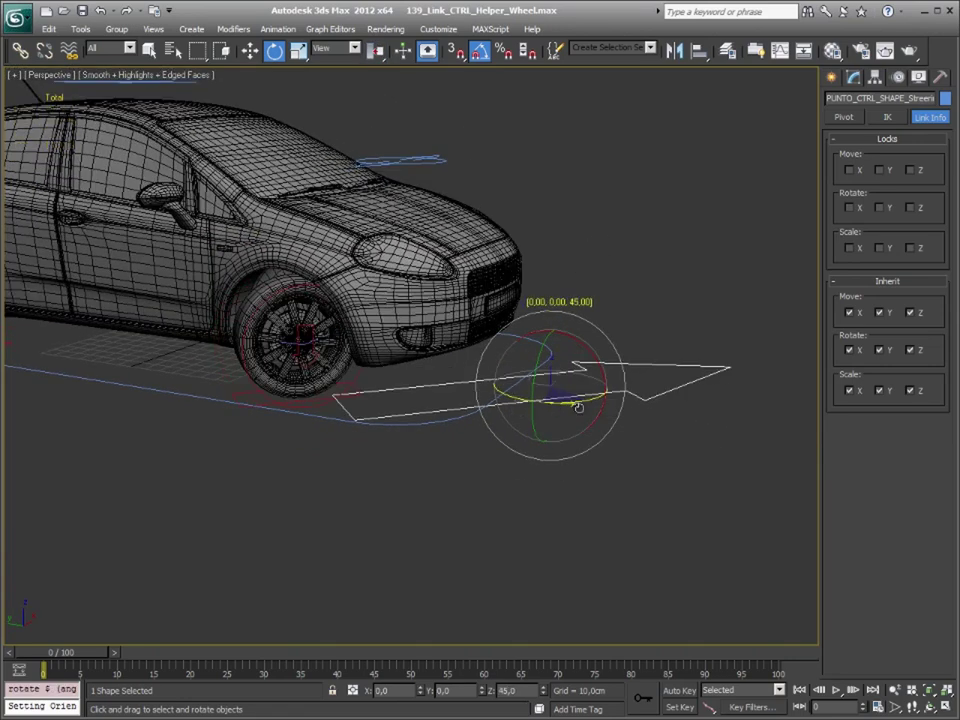
middle_click_drag(546, 332, 406, 474, "alt")
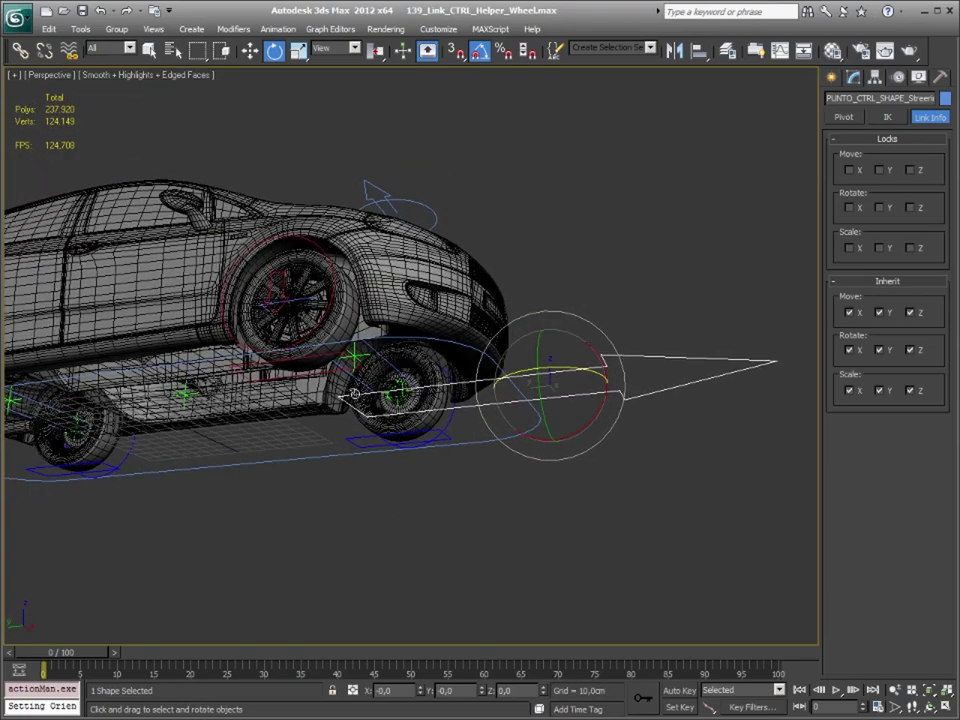
mouse_move(355, 393)
middle_mouse_down("alt")
mouse_move(450, 339)
mouse_move(443, 349)
mouse_move(418, 344)
middle_mouse_up("alt")
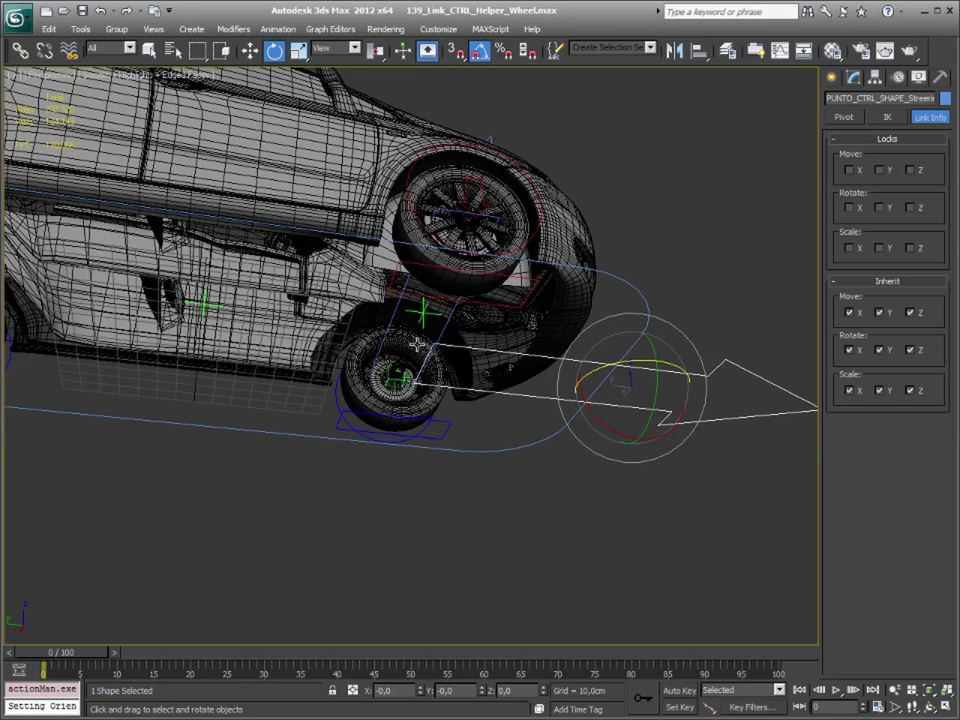
Inspect the steering control's pivot with Affect Pivot Only, then return to Link Info
left_click(896, 77)
left_click(875, 77)
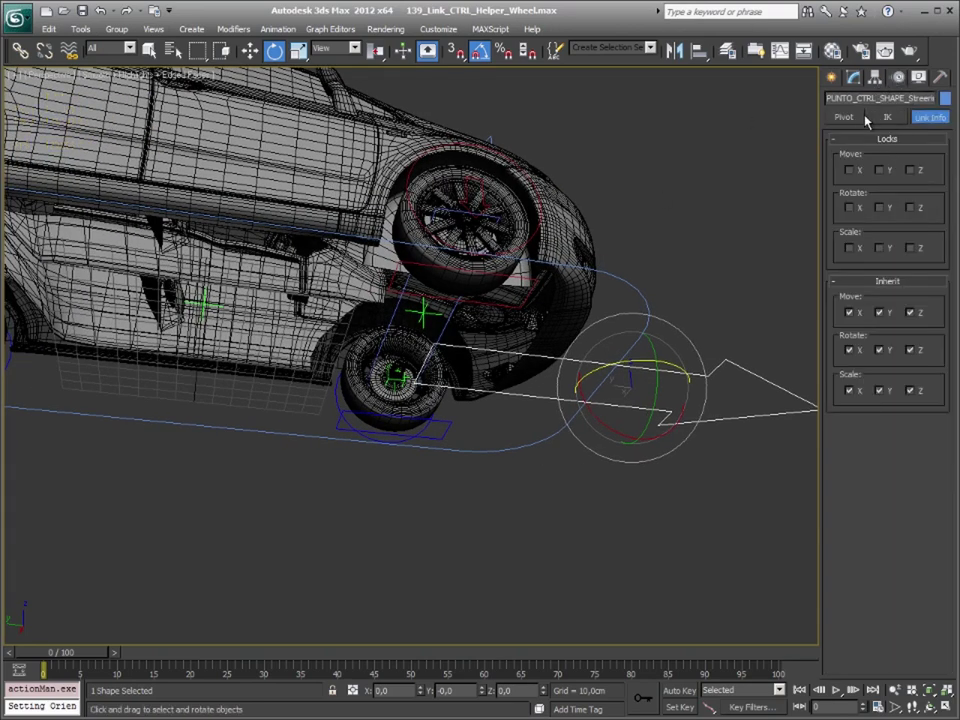
left_click(845, 117)
left_click(888, 172)
mouse_move(527, 319)
middle_mouse_down("alt")
mouse_move(484, 290)
mouse_move(637, 288)
mouse_move(628, 300)
mouse_move(639, 298)
mouse_move(546, 302)
mouse_move(512, 315)
mouse_move(508, 381)
middle_mouse_up("alt")
scroll(637, 288, "down", 10)
left_click(905, 173)
scroll(527, 370, "up", 5)
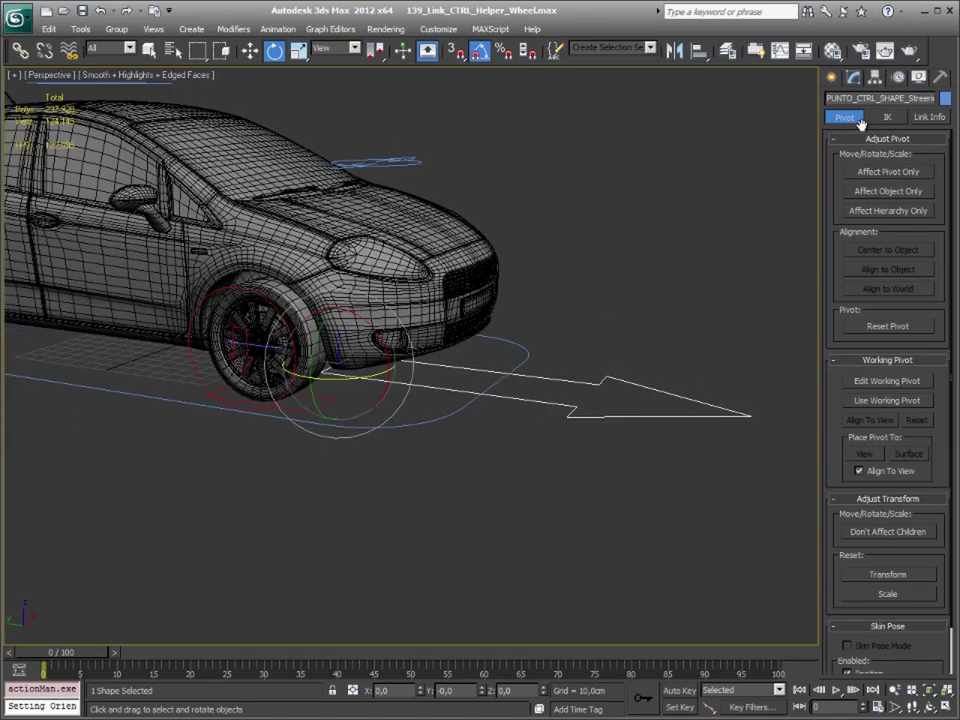
left_click(928, 117)
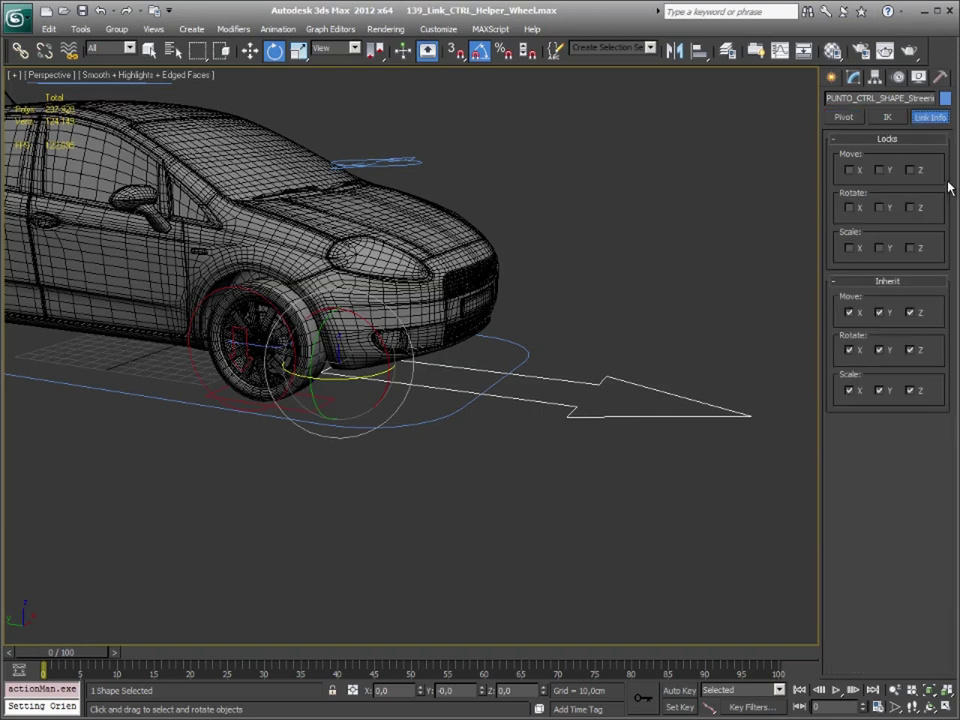
Lock the steering control's X/Y scaling and Y movement, then test its rotation
left_click(849, 247)
left_click(879, 247)
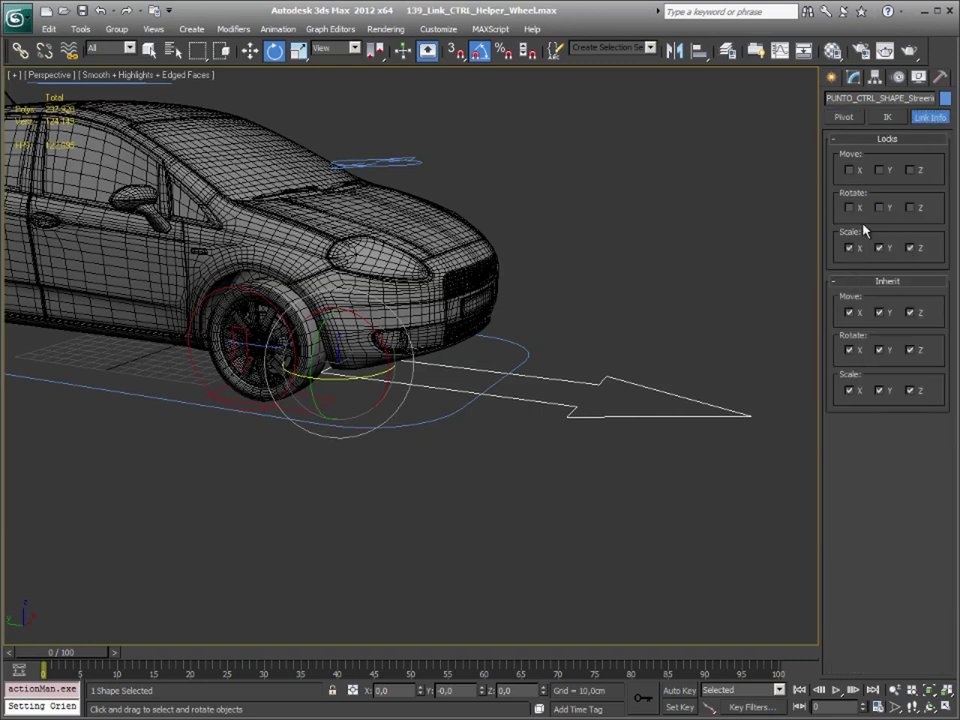
left_click(878, 170)
middle_click_drag(520, 434, 410, 423, "alt")
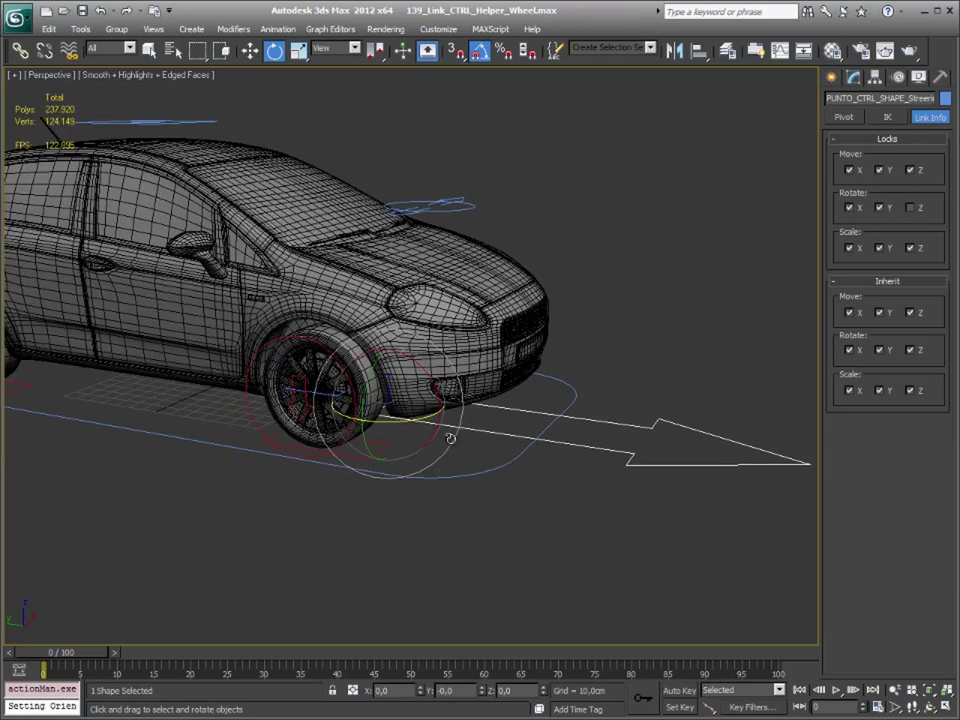
left_click_drag(409, 423, 397, 430)
mouse_move(397, 430)
middle_mouse_down("alt")
mouse_move(471, 422)
mouse_move(326, 364)
mouse_move(220, 352)
middle_mouse_up("alt")
scroll(245, 352, "up", 5)
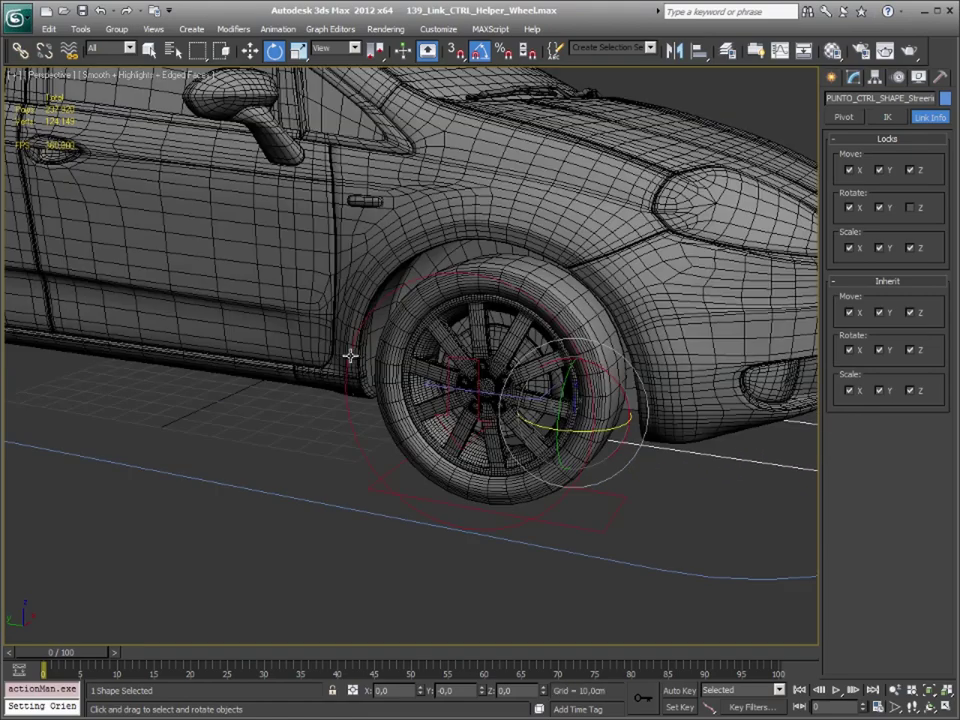
mouse_move(352, 356)
middle_mouse_down("alt")
mouse_move(407, 339)
mouse_move(375, 343)
middle_mouse_up("alt")
scroll(319, 320, "up", 2)
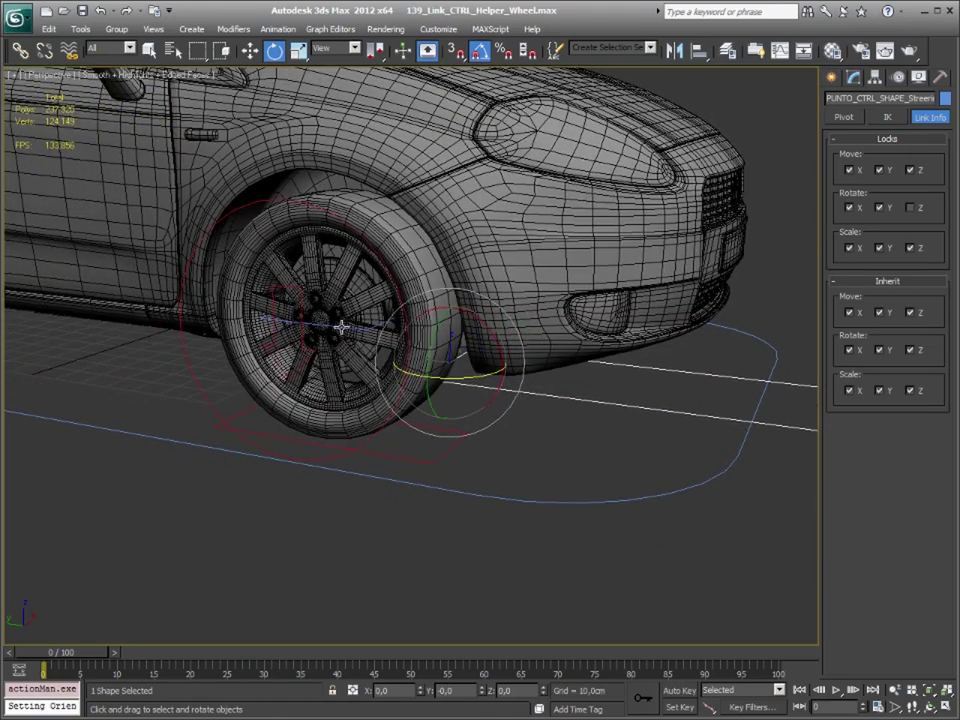
Select the front axle control and test-rotate it to check the wheel
left_click(256, 247)
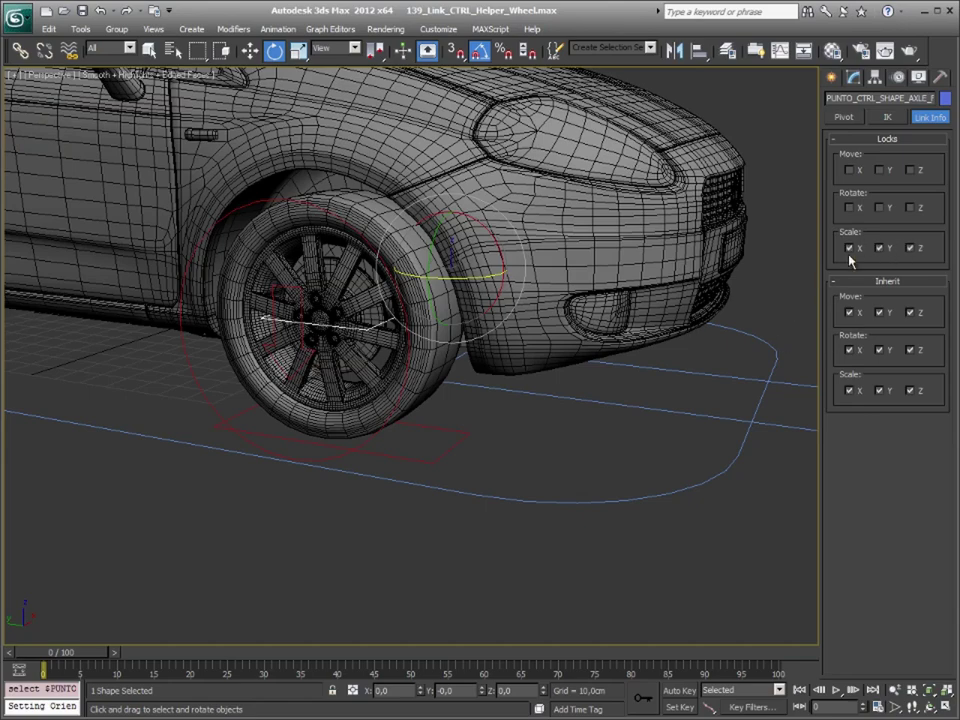
scroll(493, 247, "down", 3)
scroll(430, 280, "down", 3)
mouse_move(430, 280)
middle_mouse_down("alt")
mouse_move(450, 340)
mouse_move(497, 334)
middle_mouse_up("alt")
left_click_drag(497, 334, 467, 342)
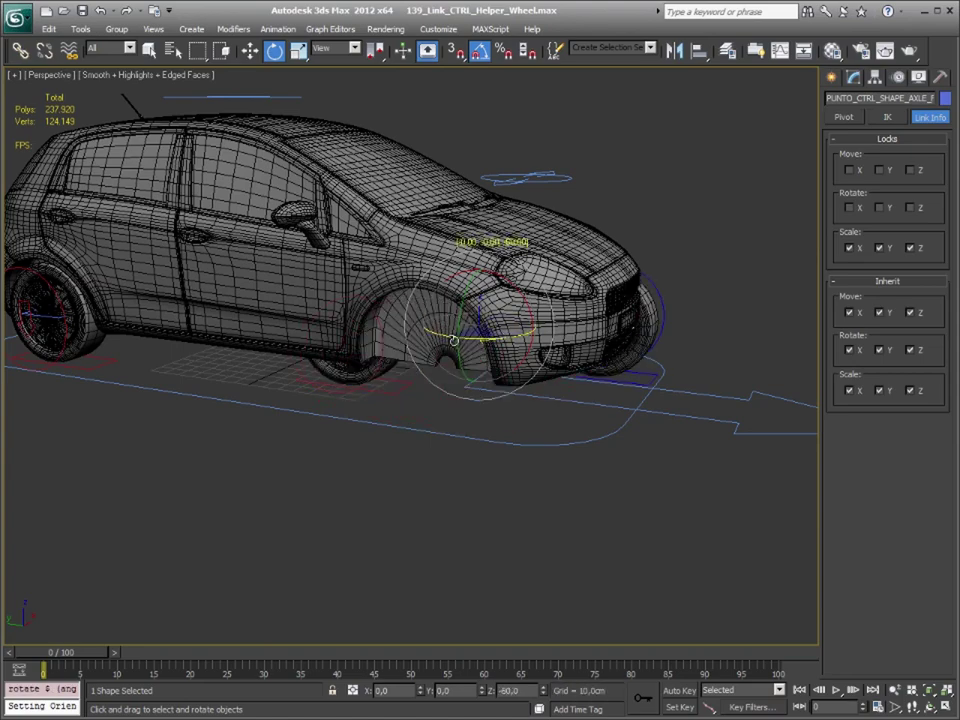
mouse_move(467, 342)
middle_mouse_down("alt")
mouse_move(515, 288)
mouse_move(500, 300)
middle_mouse_up("alt")
Lock scaling on the rear wheel control and on the tyre control shapes
left_click(513, 386)
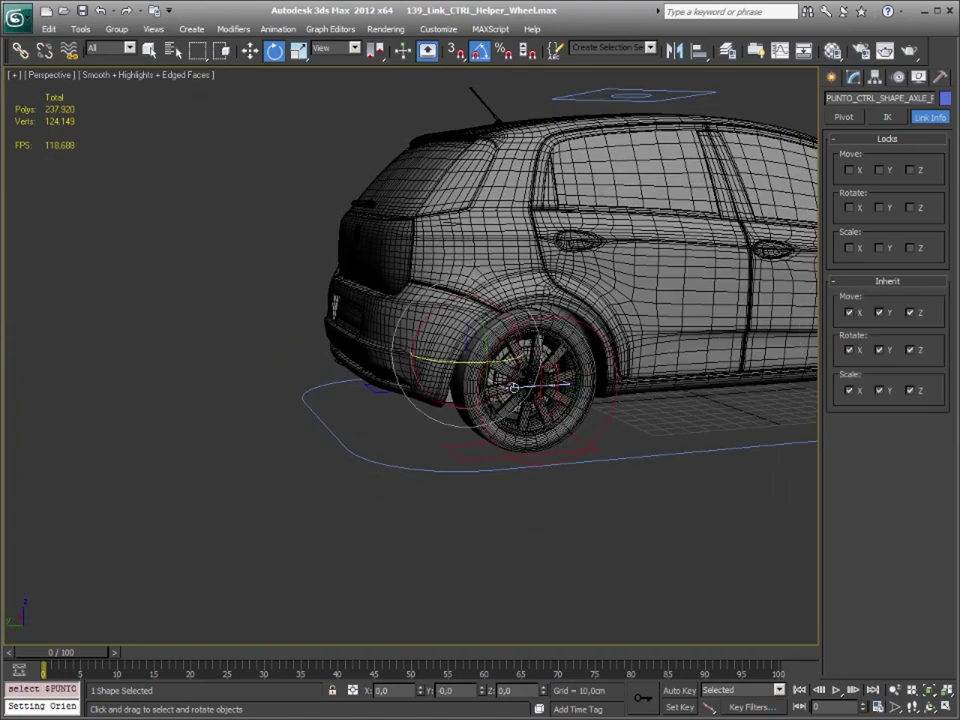
left_click(879, 248)
mouse_move(691, 350)
middle_mouse_down()
mouse_move(431, 416)
mouse_move(551, 373)
mouse_move(629, 391)
middle_mouse_up()
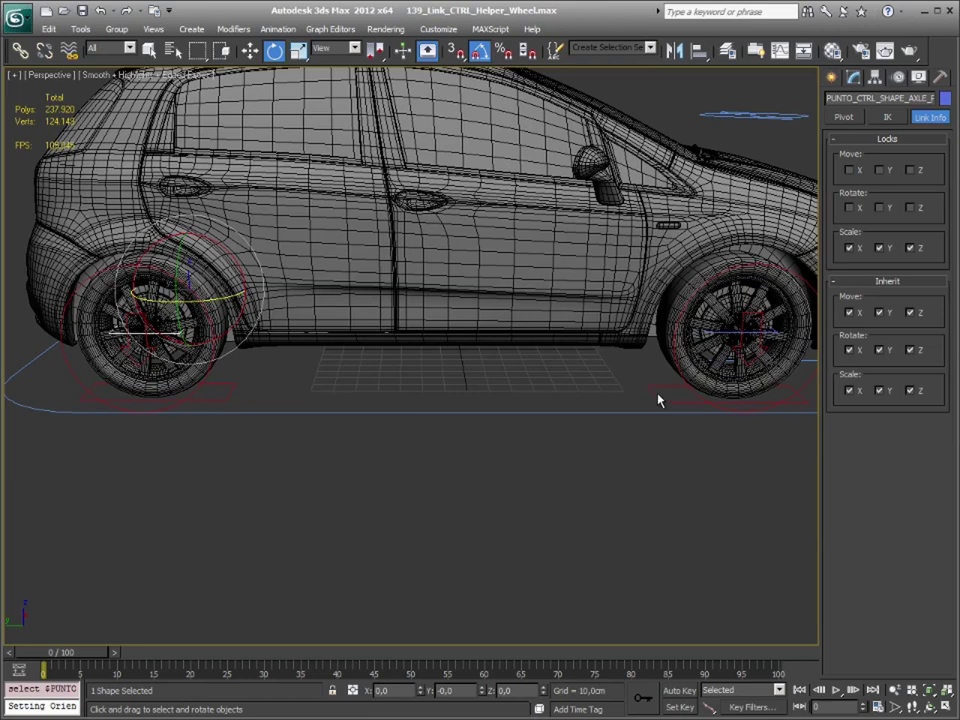
left_click(658, 400)
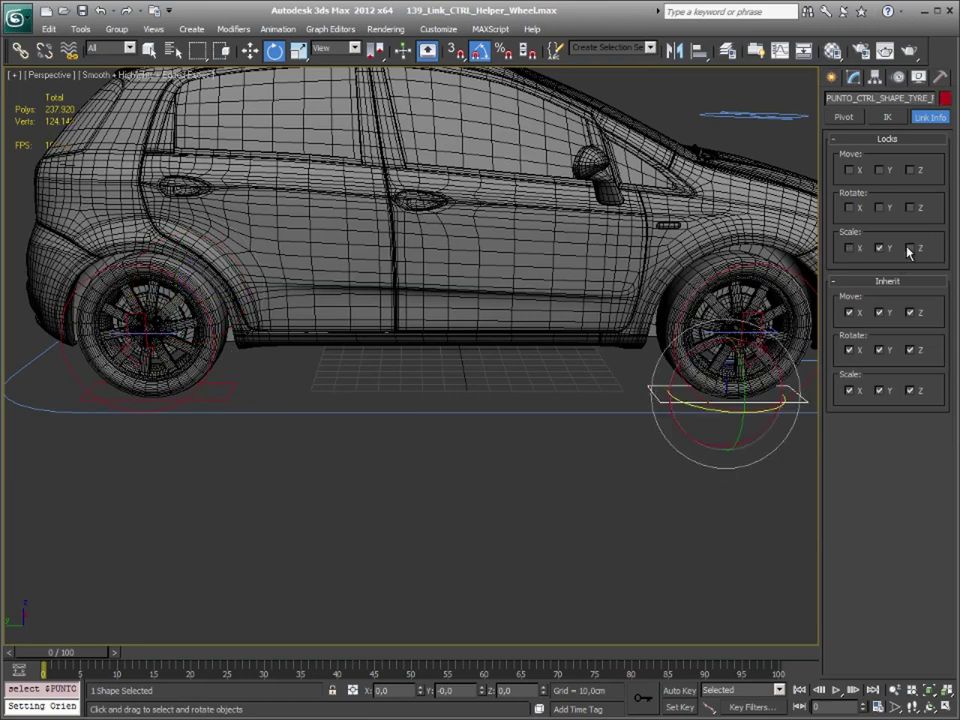
left_click(240, 400)
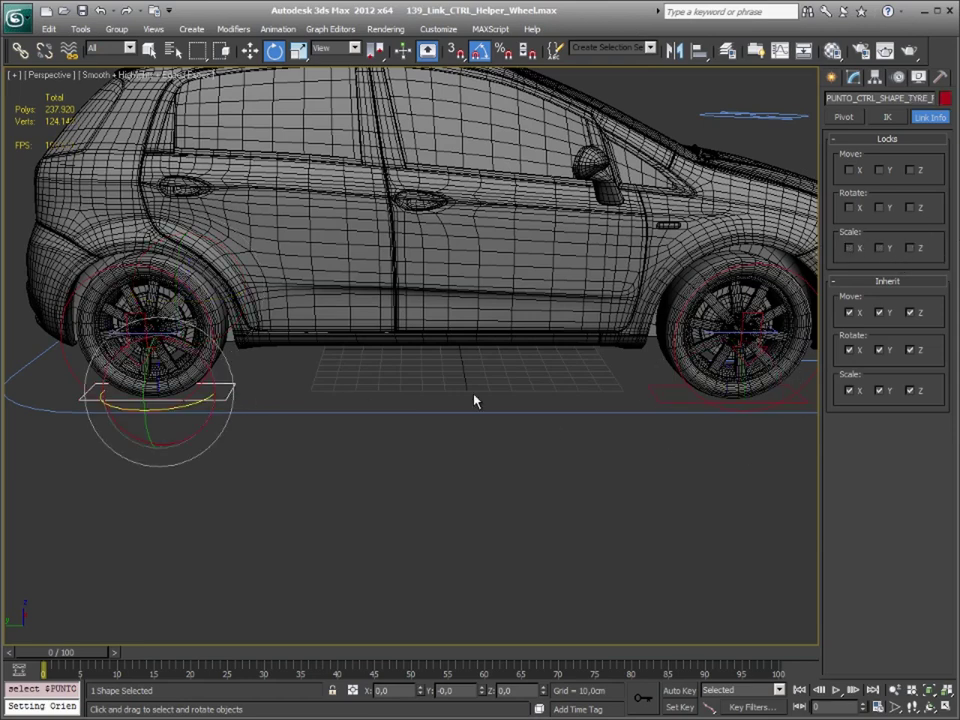
left_click(850, 248)
scroll(664, 356, "down", 2)
scroll(433, 336, "down", 2)
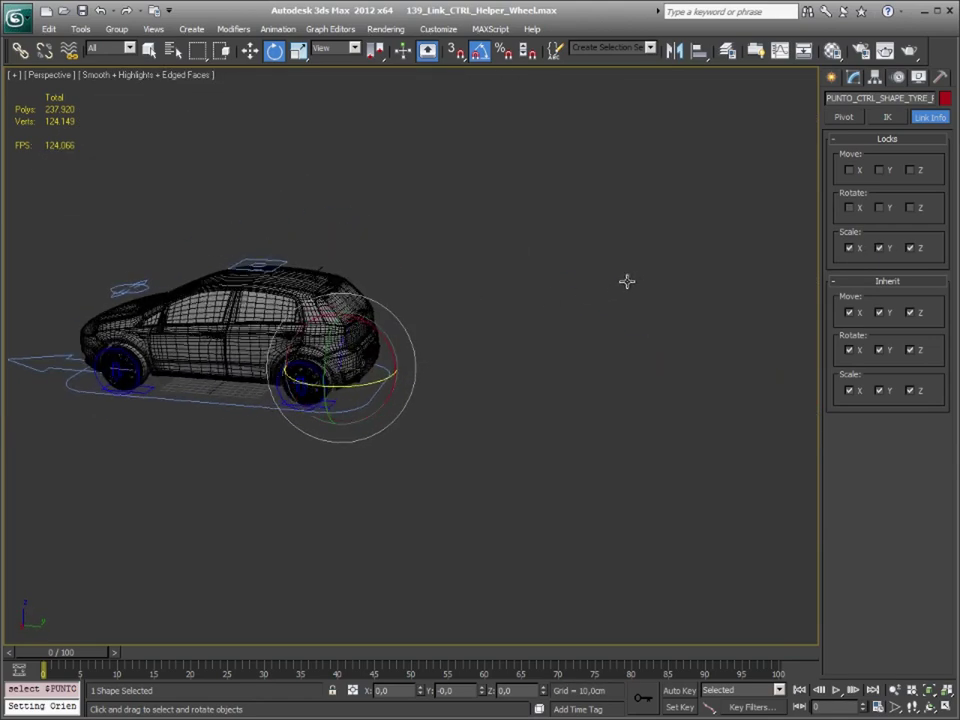
middle_click_drag(174, 238, 429, 332, "alt")
scroll(413, 386, "up", 3)
middle_click_drag(363, 414, 315, 388, "alt")
Lock Y and Z scaling on the front and rear tyre control shapes
left_click(279, 354)
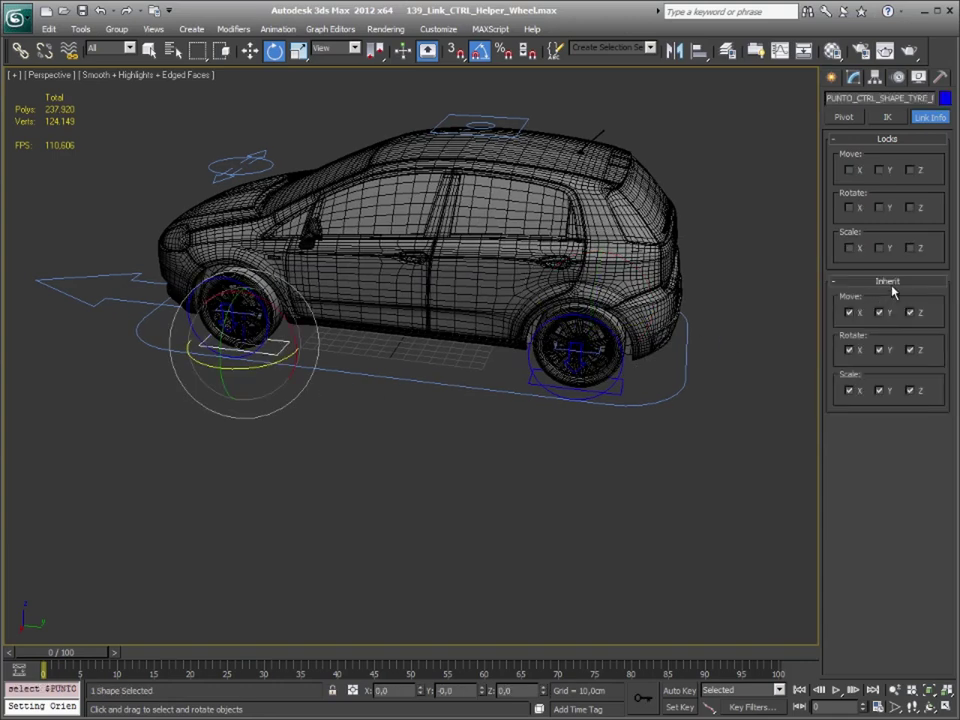
left_click(879, 248)
left_click(910, 248)
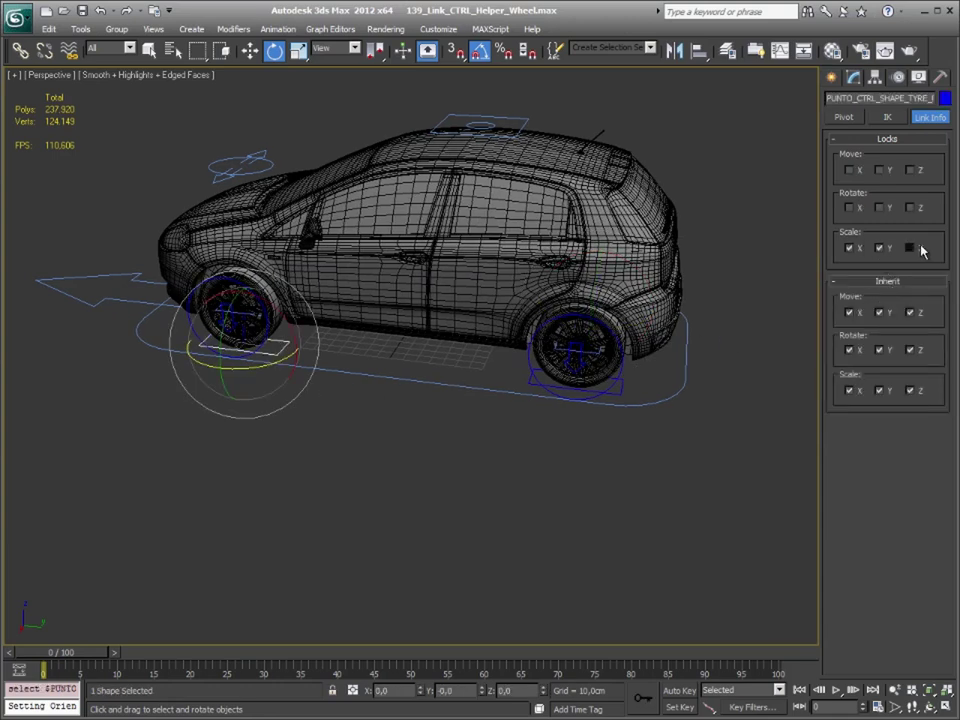
left_click(619, 393)
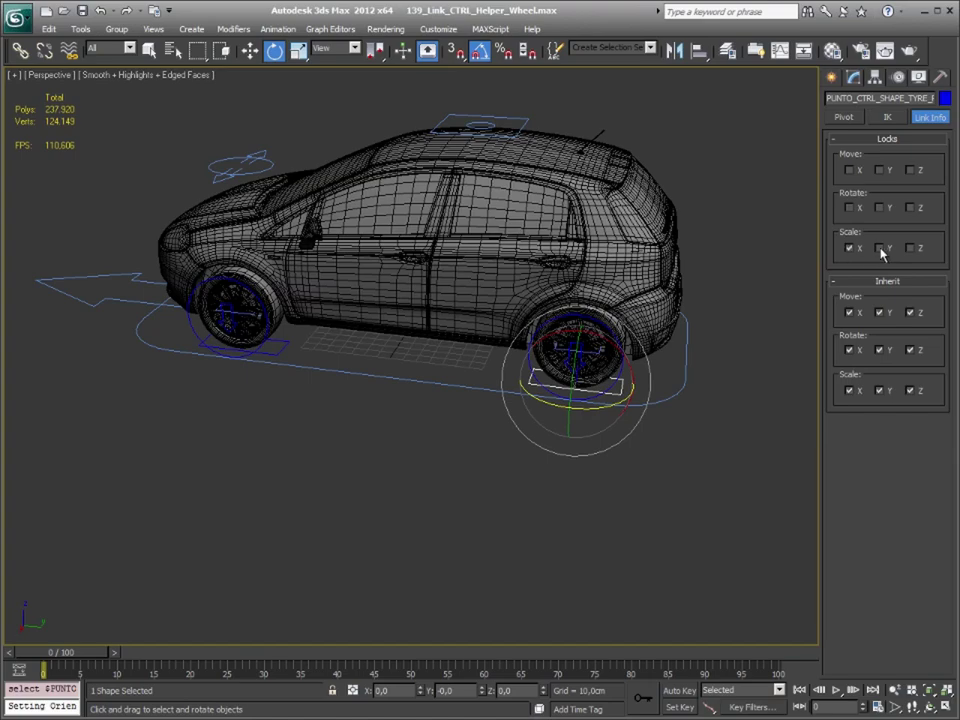
left_click(879, 248)
left_click(910, 248)
Lock Y and Z scaling on the rear and front suspension control shapes
middle_click_drag(492, 439, 417, 450)
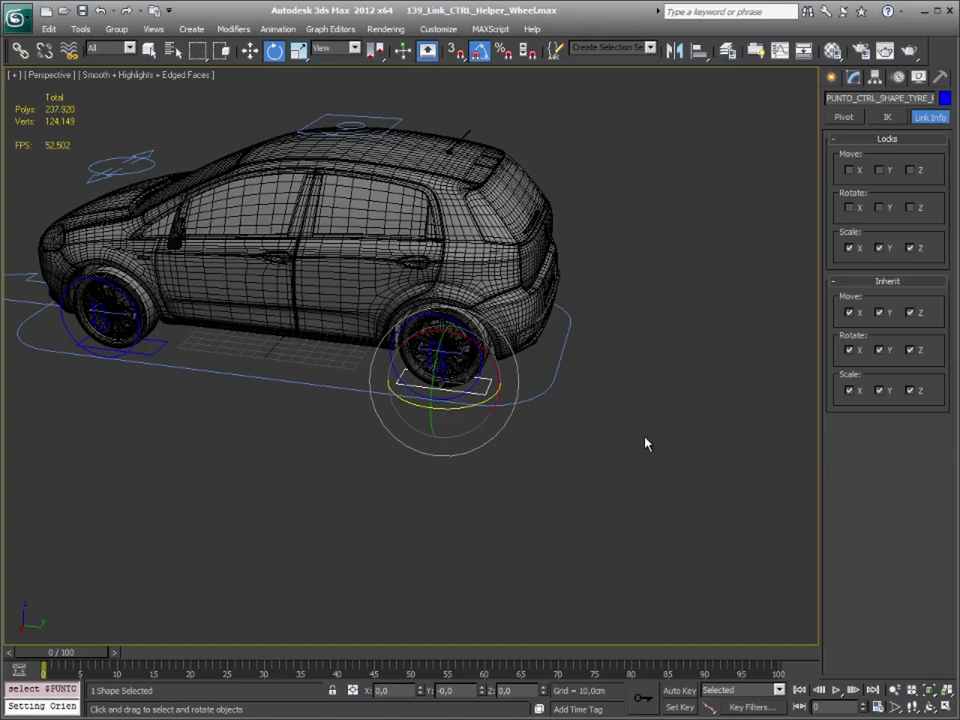
left_click(506, 514)
mouse_move(489, 501)
middle_mouse_down("alt")
mouse_move(474, 406)
mouse_move(479, 330)
middle_mouse_up("alt")
scroll(474, 406, "up", 4)
left_click(564, 386)
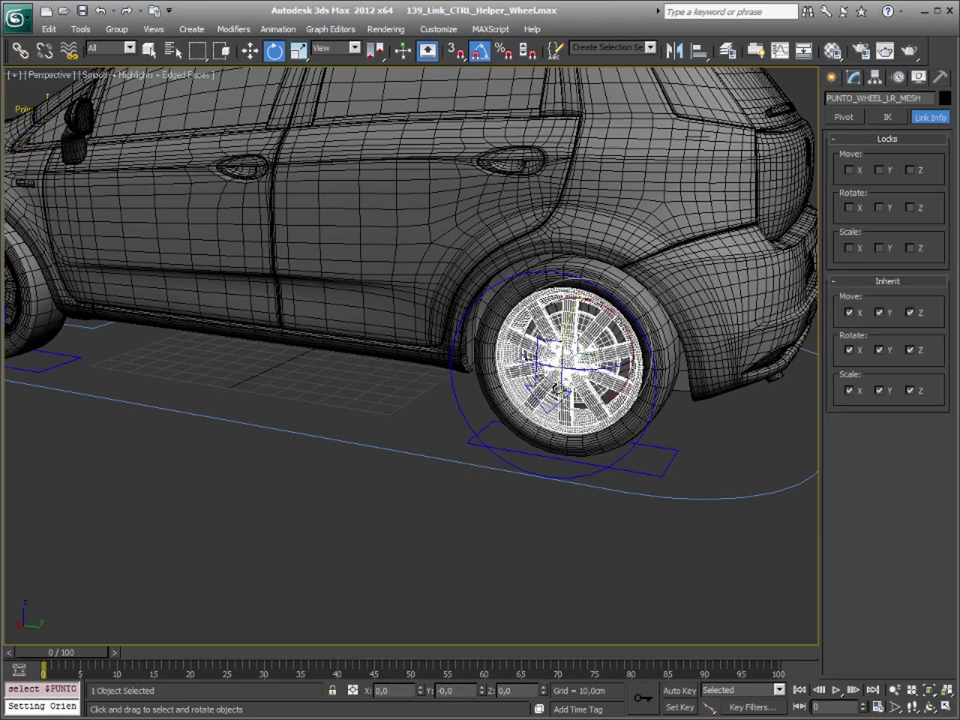
left_click(555, 388)
left_click(880, 248)
left_click(910, 248)
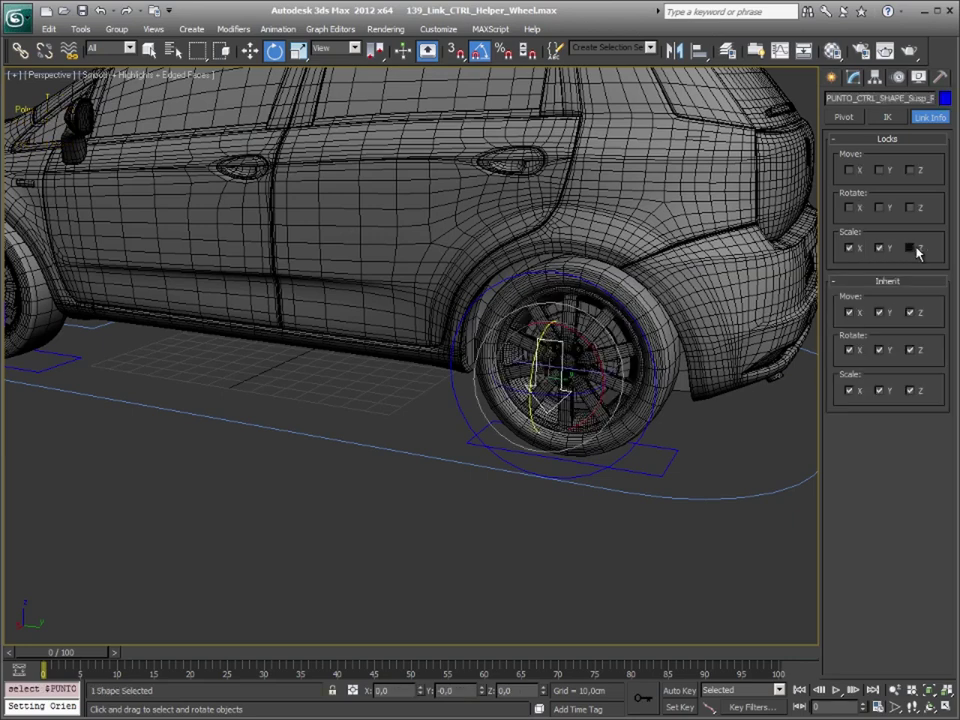
middle_click_drag(100, 280, 316, 308)
left_click(312, 310)
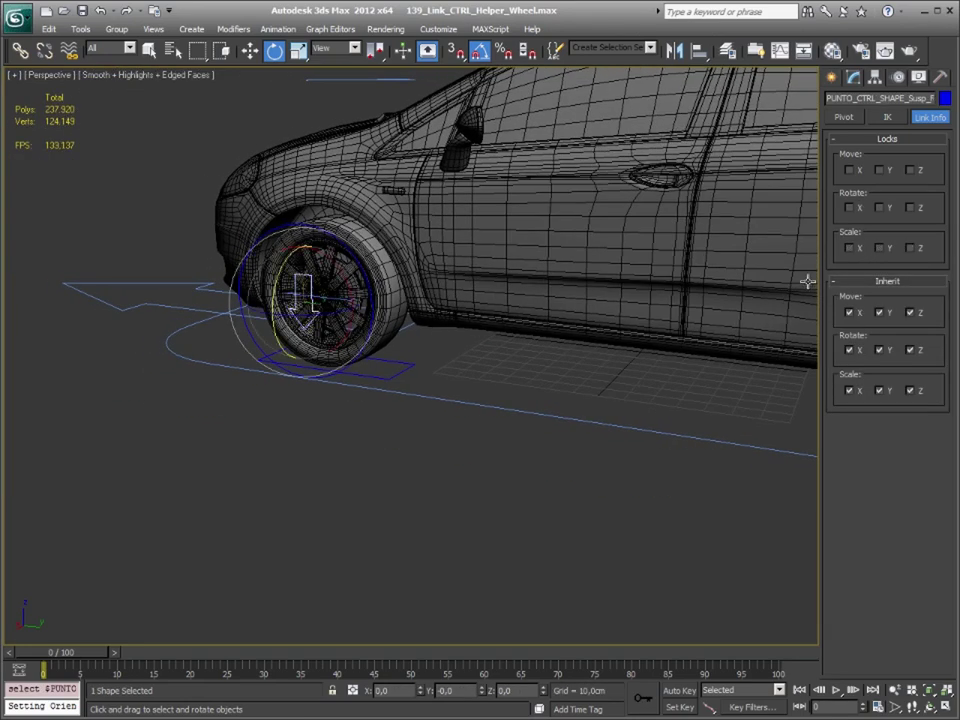
left_click(880, 248)
Test-move the rear wheel's circle control up along Z, then undo it
middle_click_drag(803, 259, 364, 306)
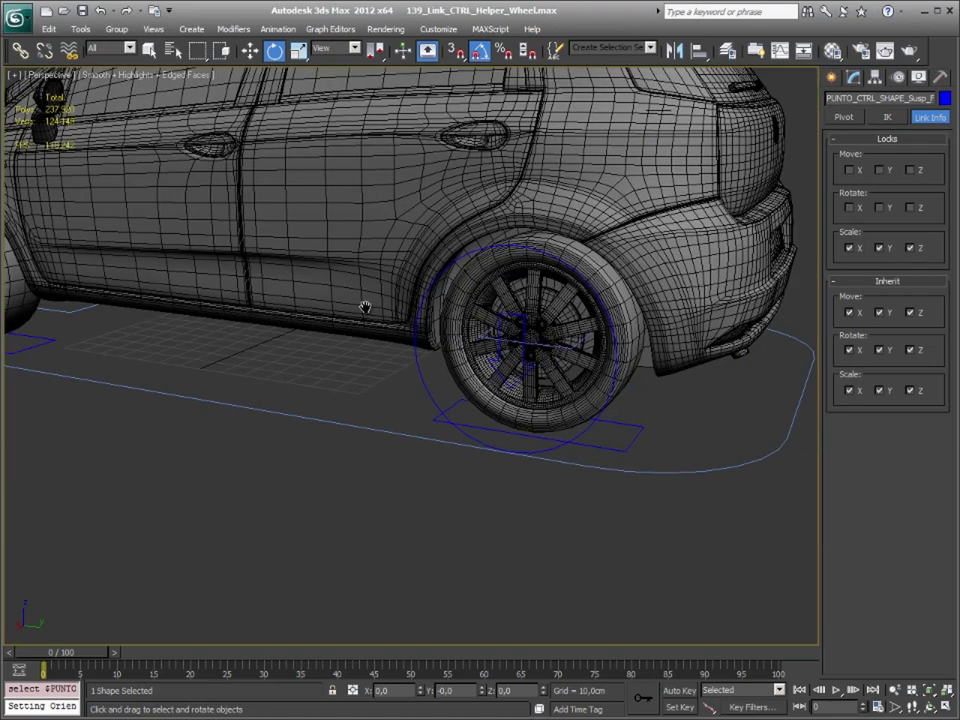
left_click(510, 330)
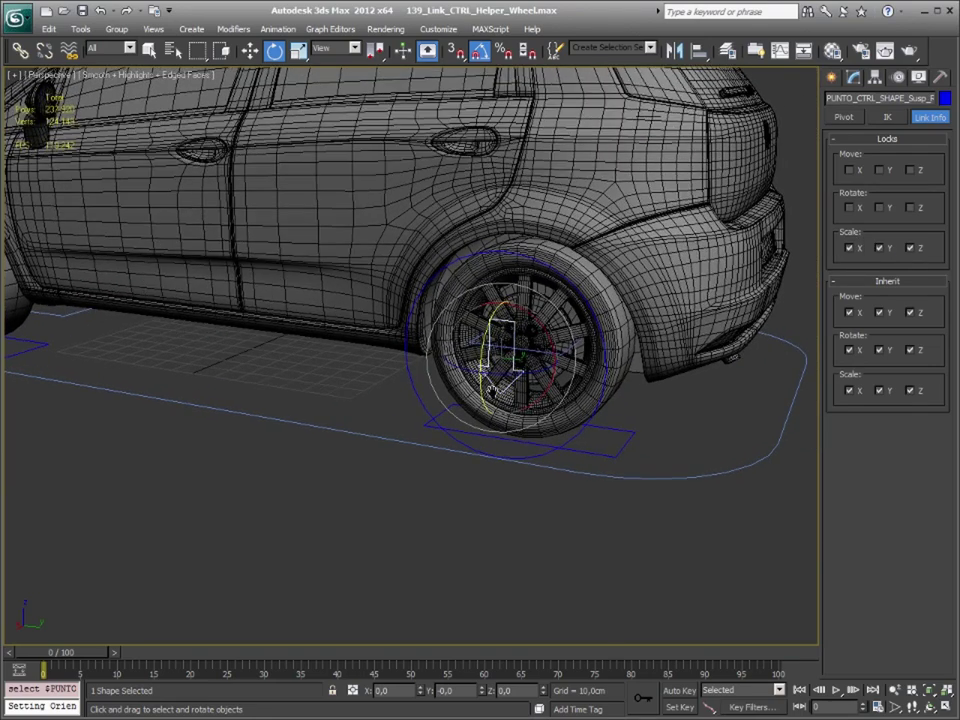
middle_click_drag(421, 400, 476, 375)
key("w")
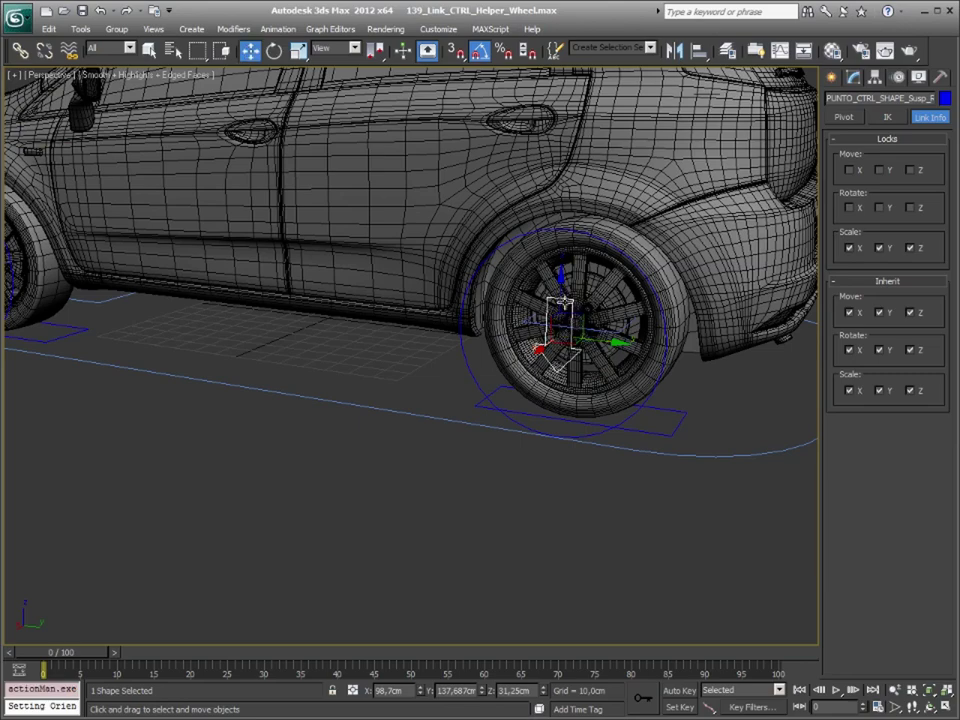
left_click_drag(564, 300, 564, 245)
key("ctrl+z")
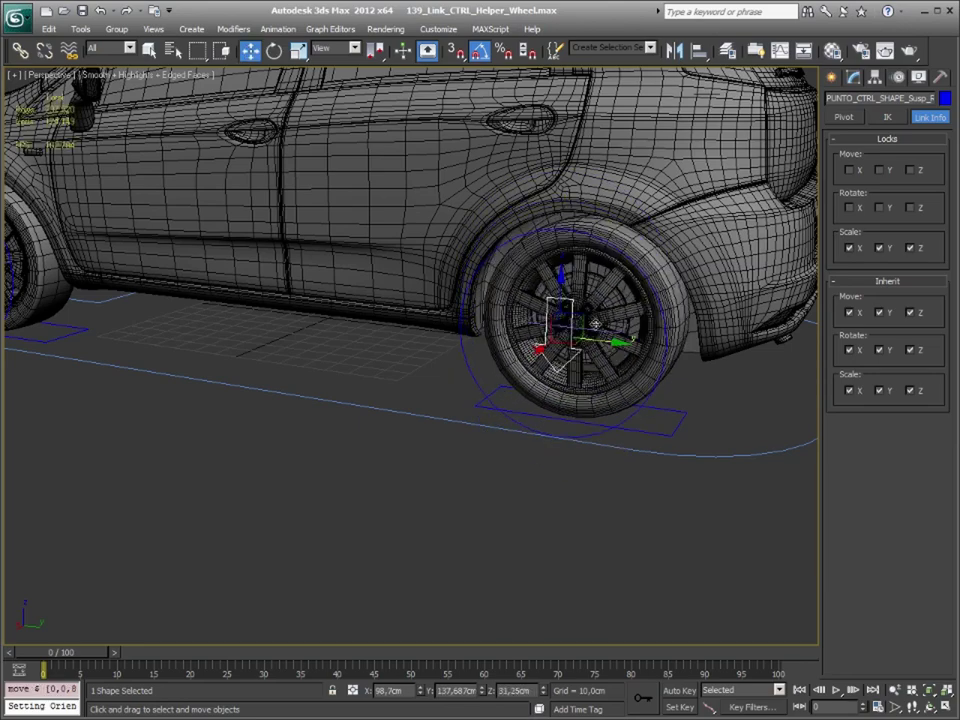
middle_click_drag(478, 351, 578, 366)
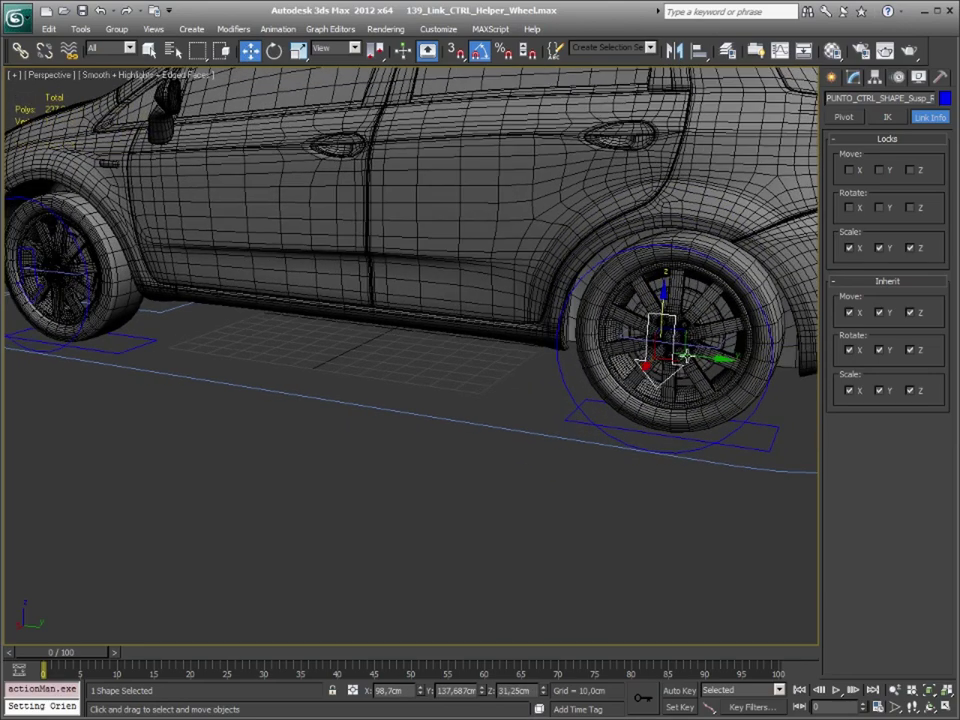
middle_click_drag(146, 371, 221, 371)
Select the front wheel's helper circle and test-spin it about X
left_click(241, 287)
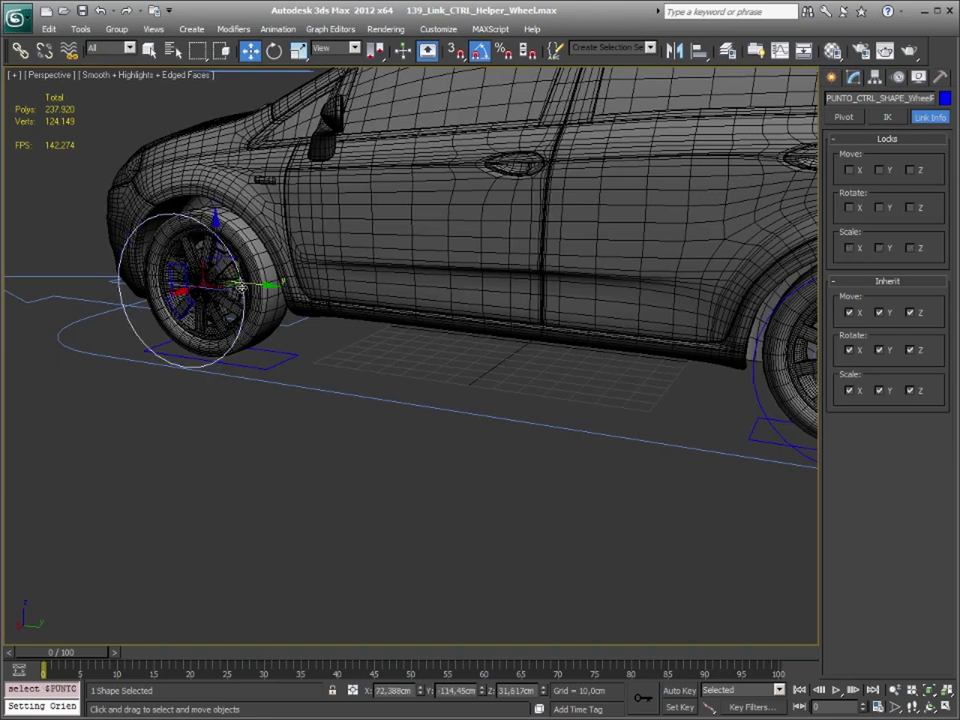
middle_click_drag(435, 343, 400, 340)
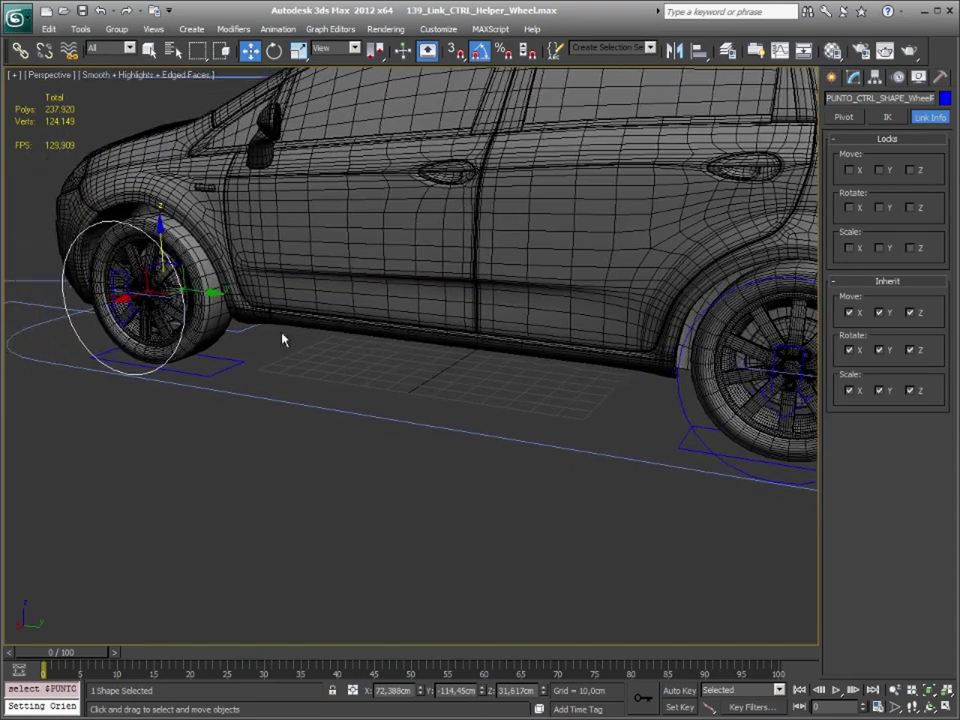
key("e")
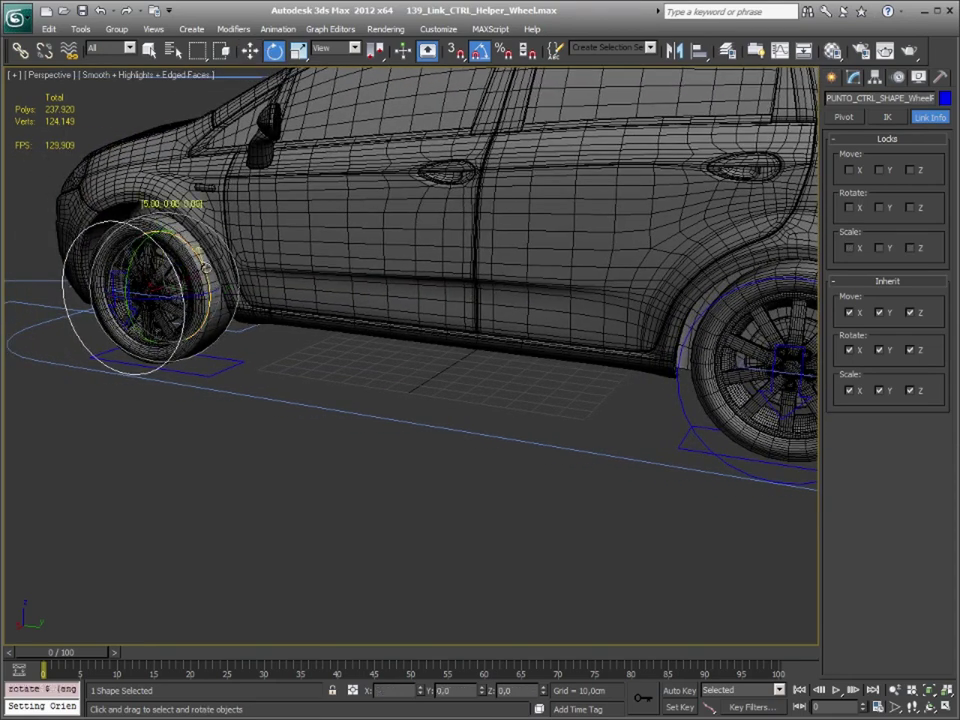
left_click_drag(205, 268, 301, 305)
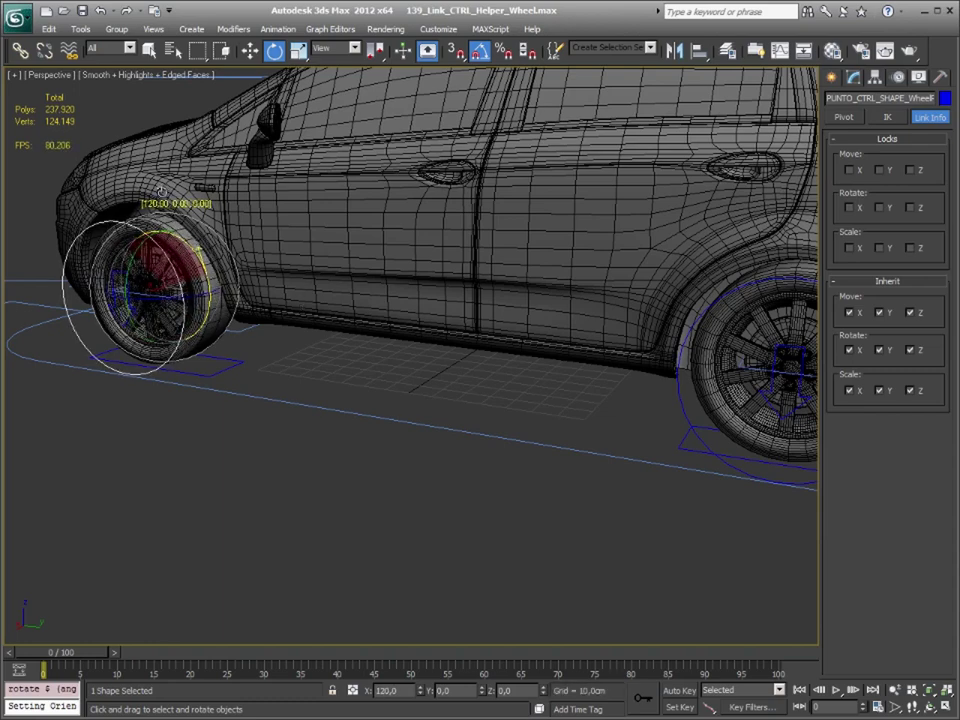
left_click_drag(301, 305, 343, 265)
Lock its X/Y/Z scaling, Y/Z movement and Z rotation, then retest the spin
left_click(858, 248)
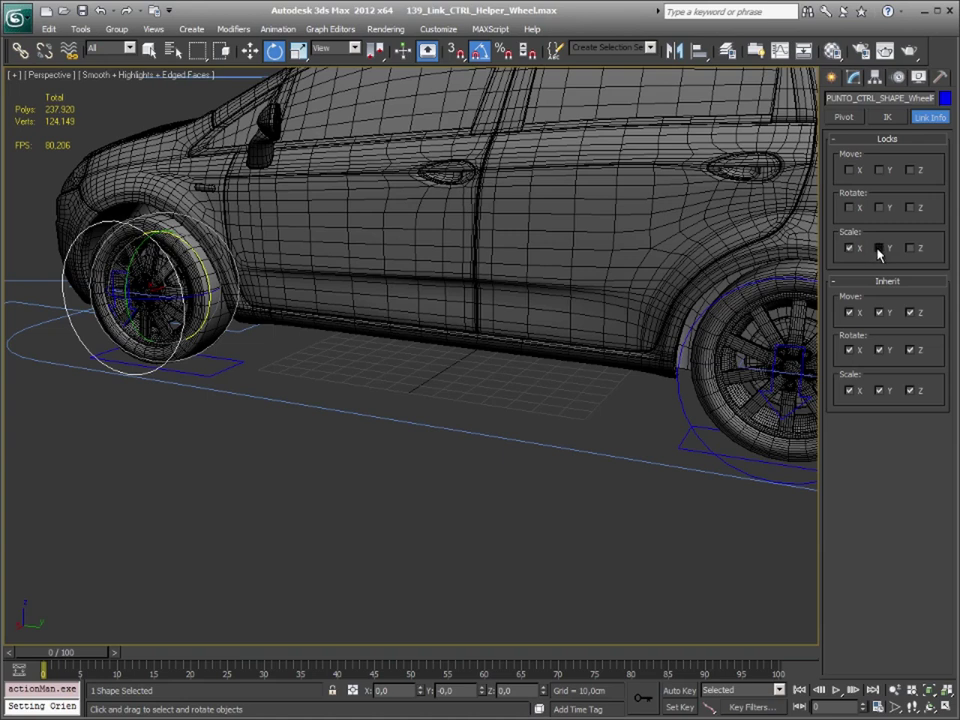
left_click(880, 248)
left_click(910, 248)
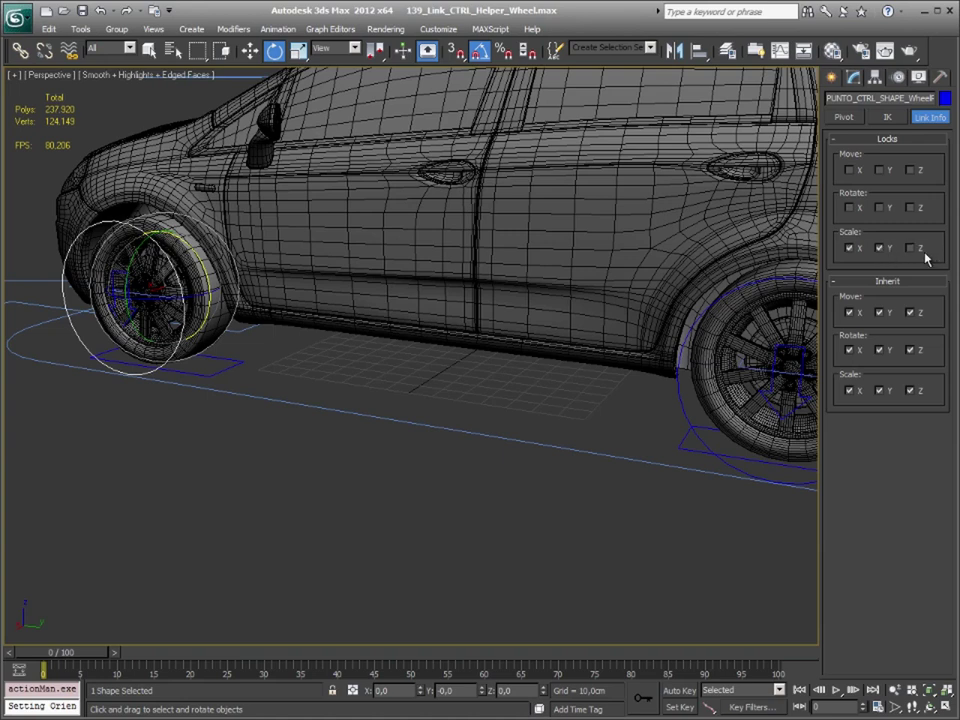
left_click(880, 170)
left_click(910, 170)
left_click(910, 207)
left_click_drag(107, 203, 138, 230)
middle_click_drag(453, 424, 445, 408, "alt")
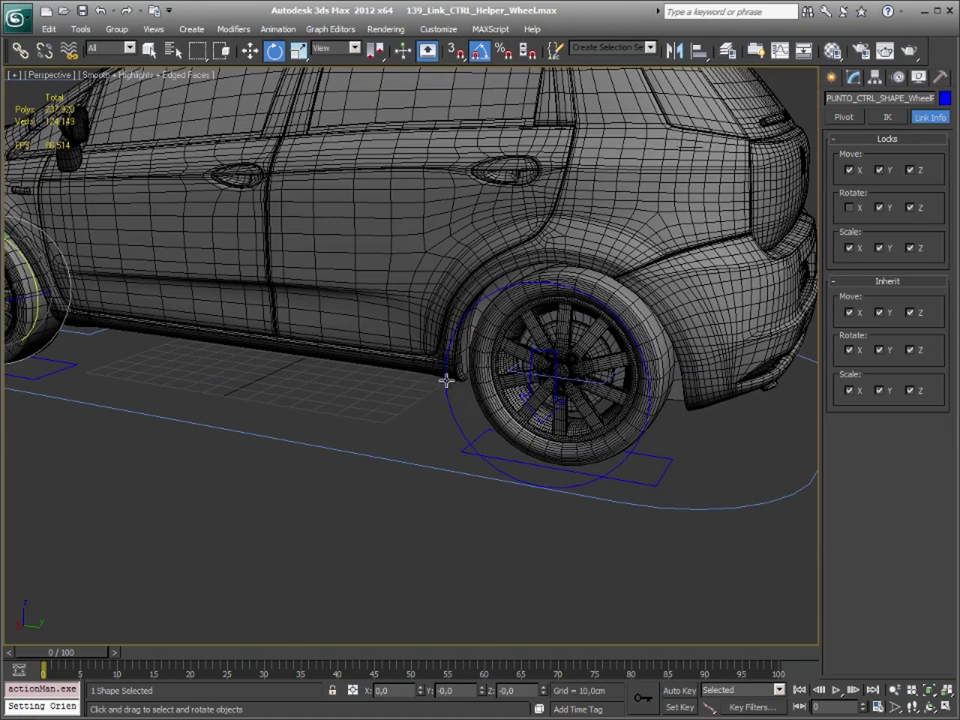
Lock Y/Z rotation, X scaling and X/Z movement on the rear wheel's helper circle
left_click(446, 380)
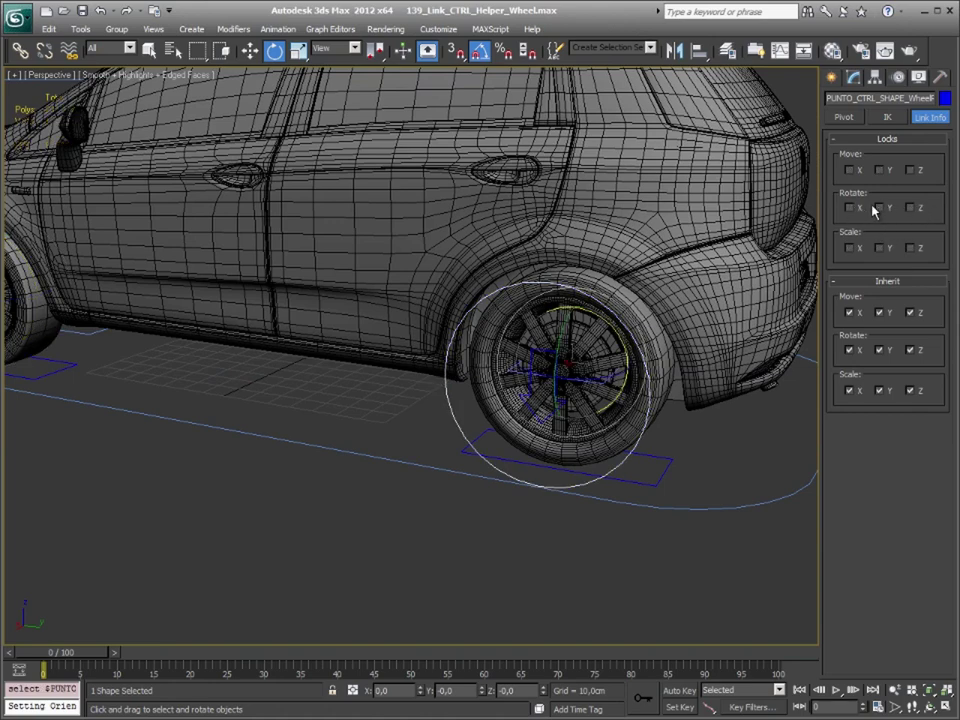
left_click(880, 208)
left_click(911, 208)
left_click(859, 248)
left_click(855, 170)
left_click(910, 170)
scroll(654, 392, "down", 5)
mouse_move(654, 392)
middle_mouse_down("alt")
mouse_move(423, 393)
mouse_move(444, 469)
middle_mouse_up("alt")
scroll(448, 429, "up", 5)
scroll(448, 429, "down", 3)
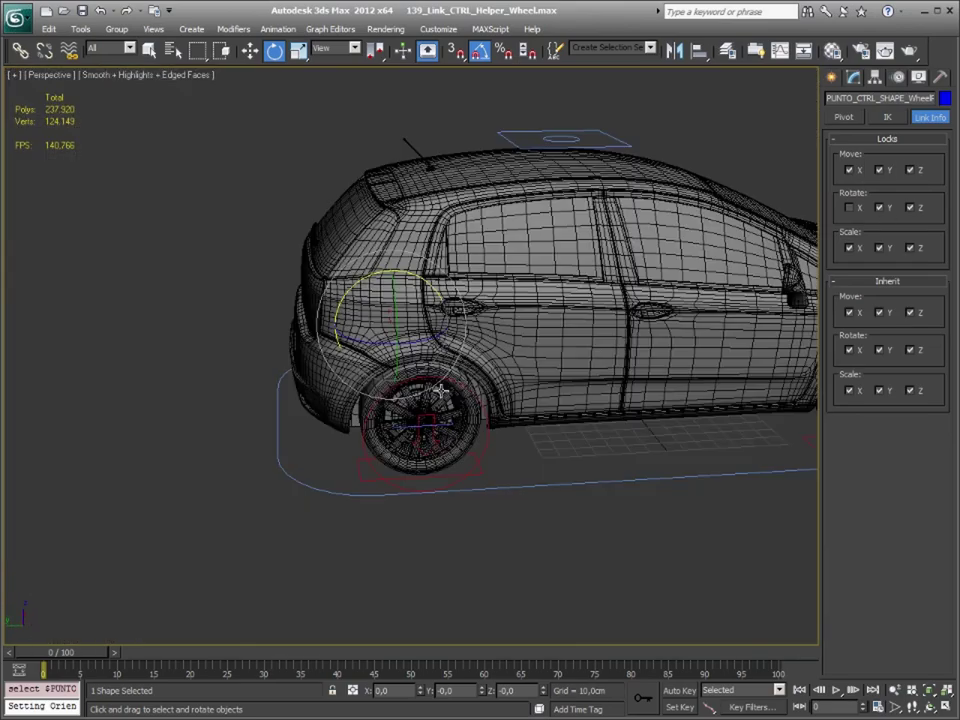
Lock Z rotation and X/Y/Z movement on the red rear wheel control shape
left_click(487, 446)
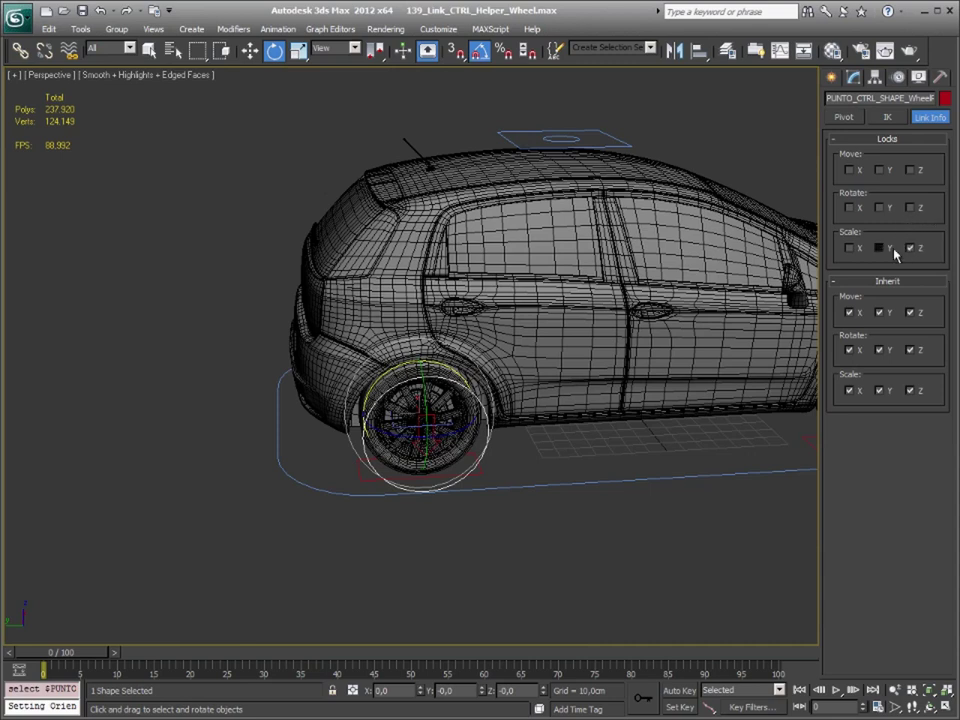
left_click(907, 208)
left_click(878, 170)
left_click(909, 170)
left_click(848, 170)
middle_click_drag(790, 410, 598, 405)
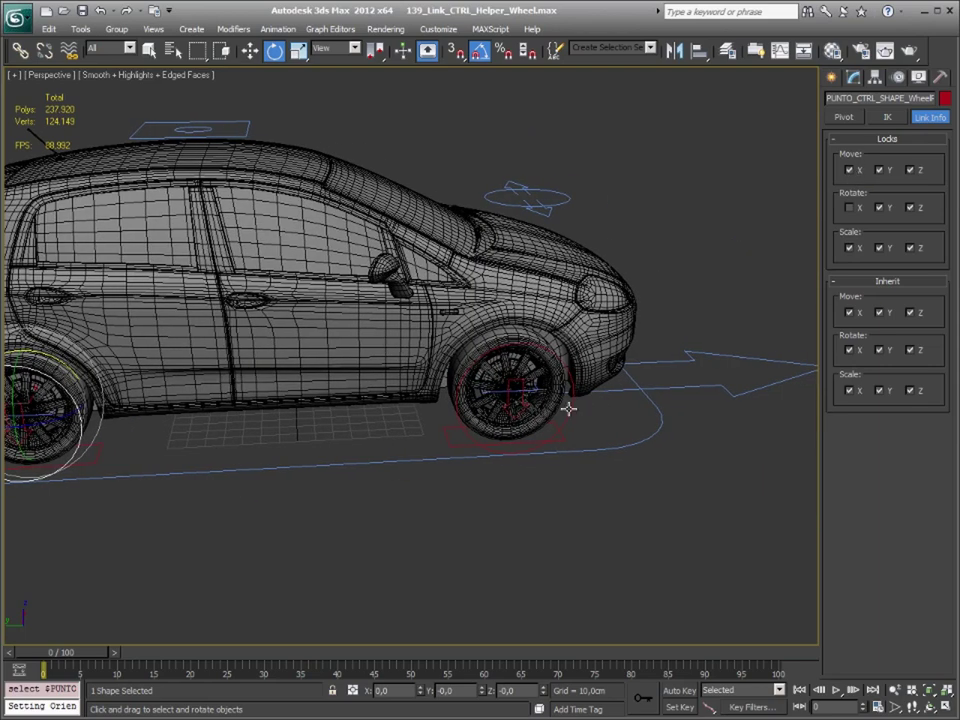
Lock X/Y/Z movement, Z rotation and Z scaling on the front wheel control shape
left_click(568, 408)
left_click(880, 171)
left_click(851, 171)
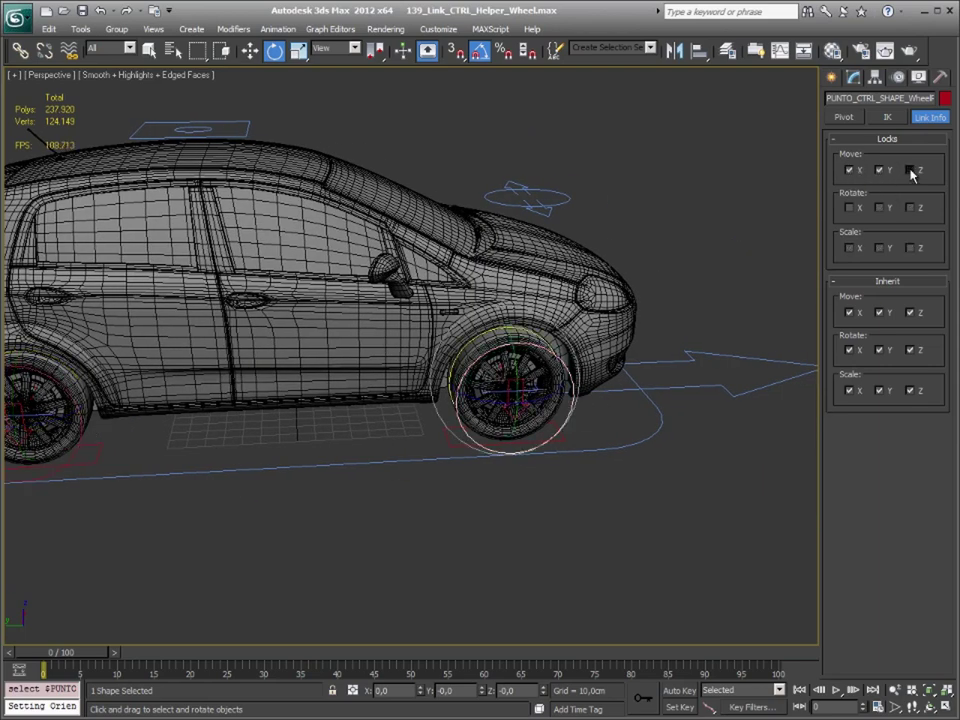
left_click(911, 171)
left_click(911, 208)
left_click(911, 248)
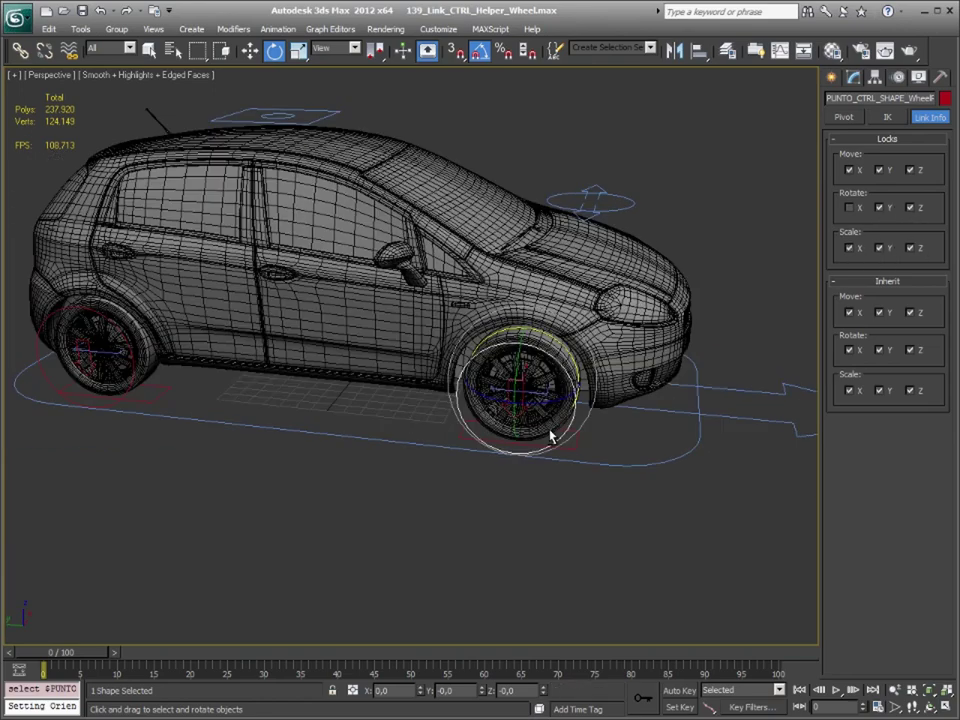
middle_click_drag(553, 435, 506, 422, "alt")
left_click(675, 255)
mouse_move(675, 255)
middle_mouse_down("alt")
mouse_move(527, 523)
mouse_move(470, 534)
middle_mouse_up("alt")
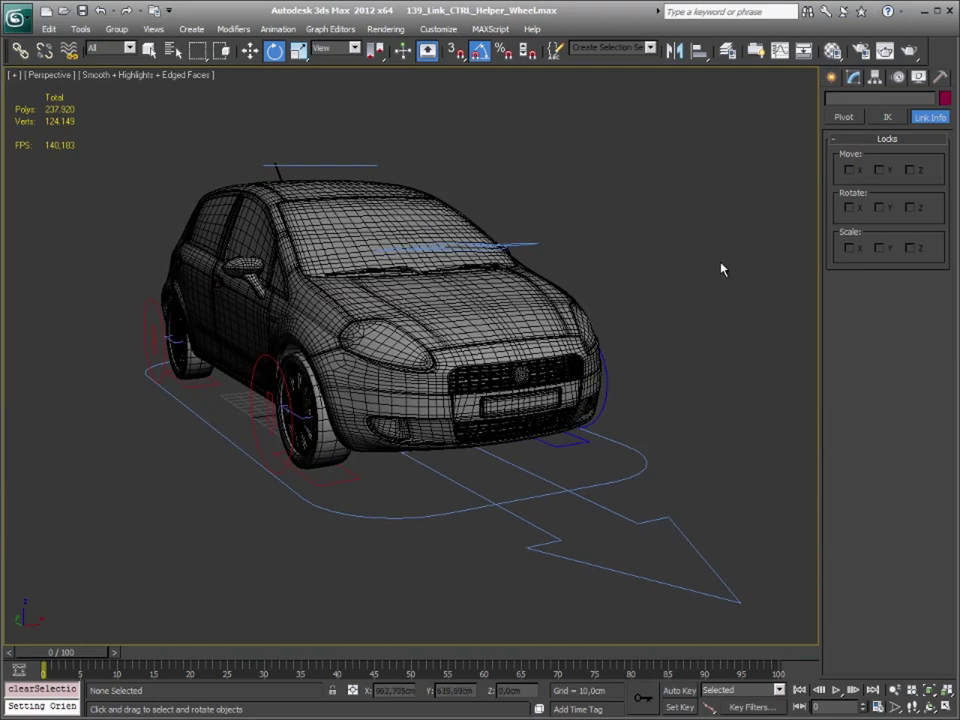
Select PUNTO_CTRL_SHAPE_ROOT and test-rotate the car body about X, then undo it
left_click(396, 521)
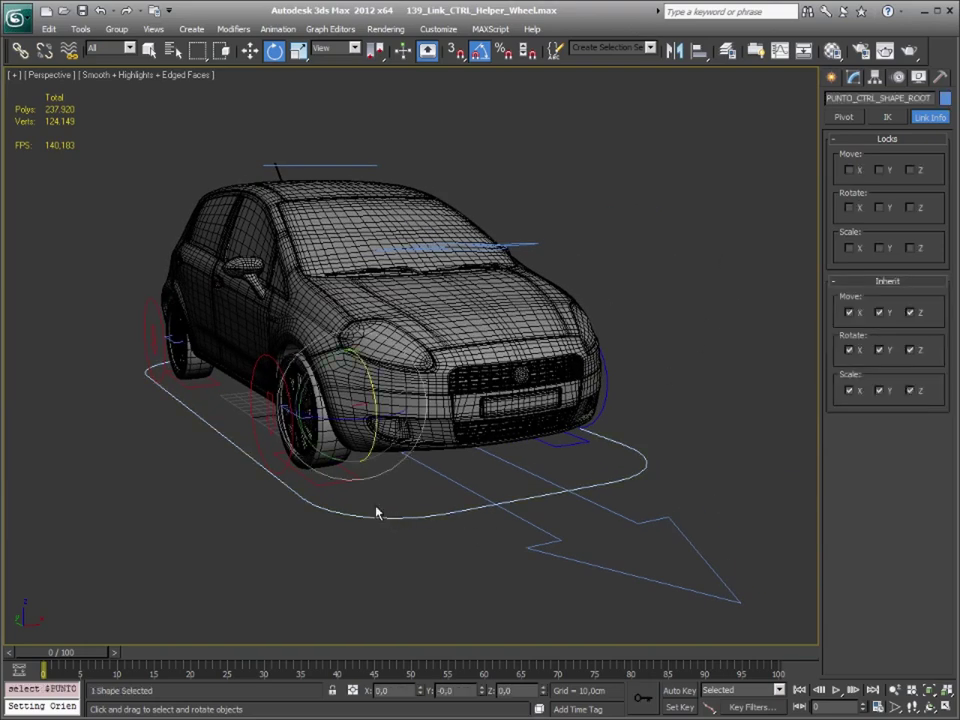
left_click_drag(279, 157, 562, 507)
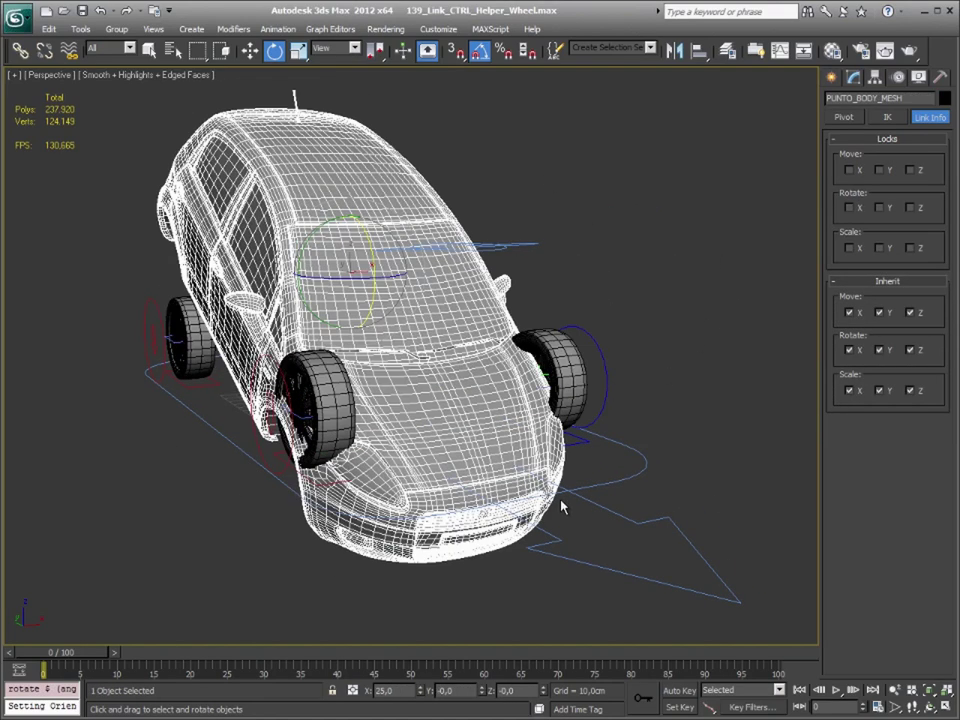
key("ctrl+z")
left_click(702, 268)
left_click(398, 518)
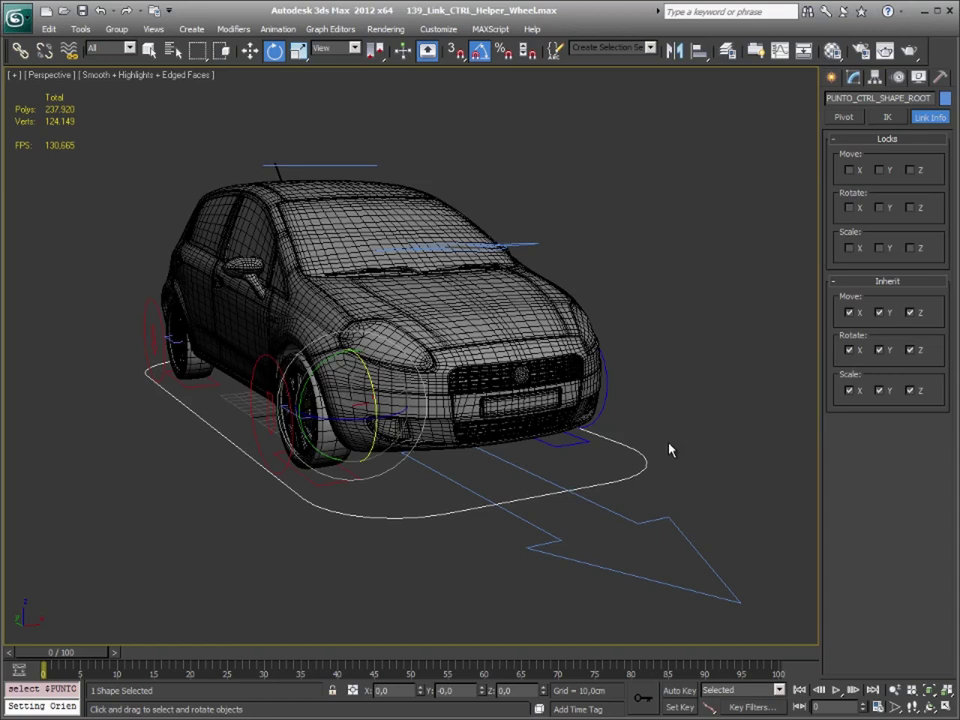
Save the scene and select the front wheel's suspension control shape
left_click(650, 347)
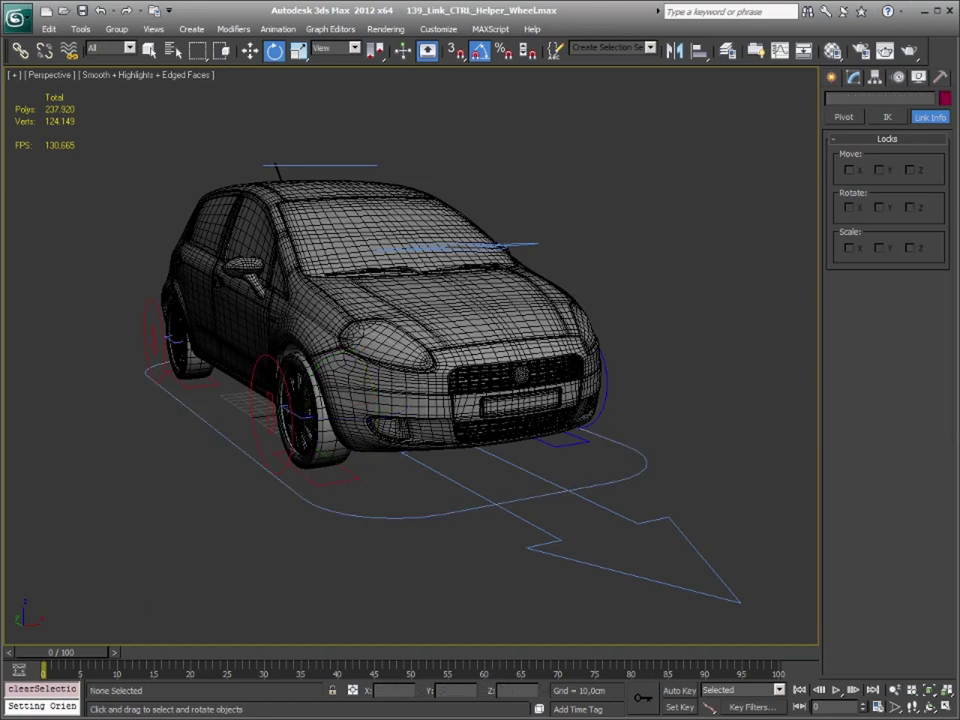
key("ctrl+s")
left_click(264, 412)
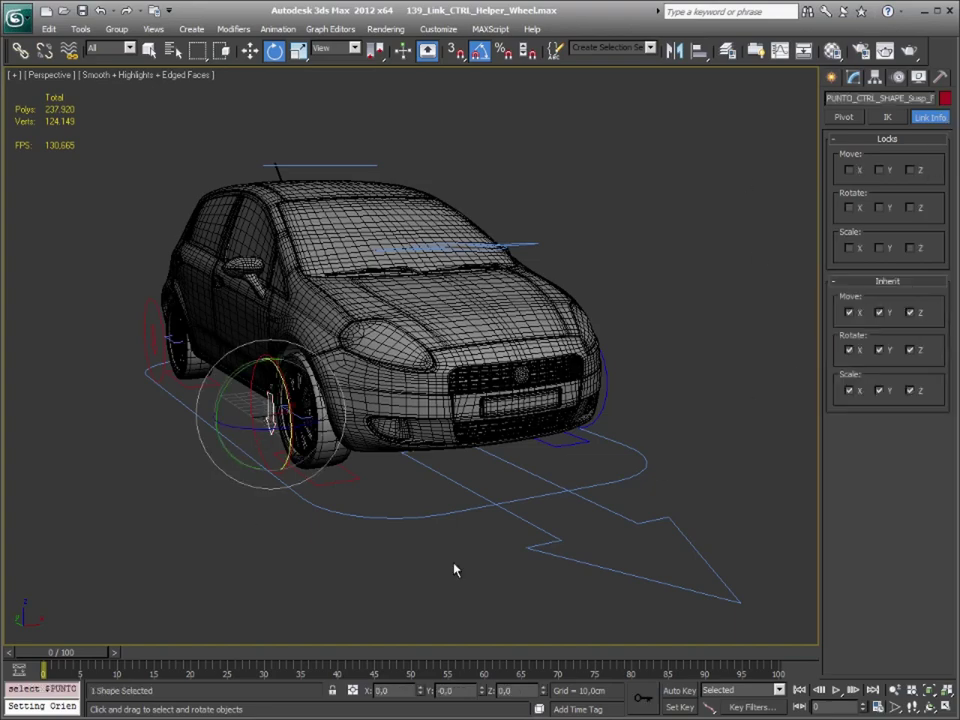
Zoom in on the front wheel and test-lift its suspension control along Z, then undo
mouse_move(453, 570)
middle_mouse_down("alt")
mouse_move(240, 583)
mouse_move(294, 576)
mouse_move(277, 577)
mouse_move(317, 553)
mouse_move(328, 559)
middle_mouse_up("alt")
key("z")
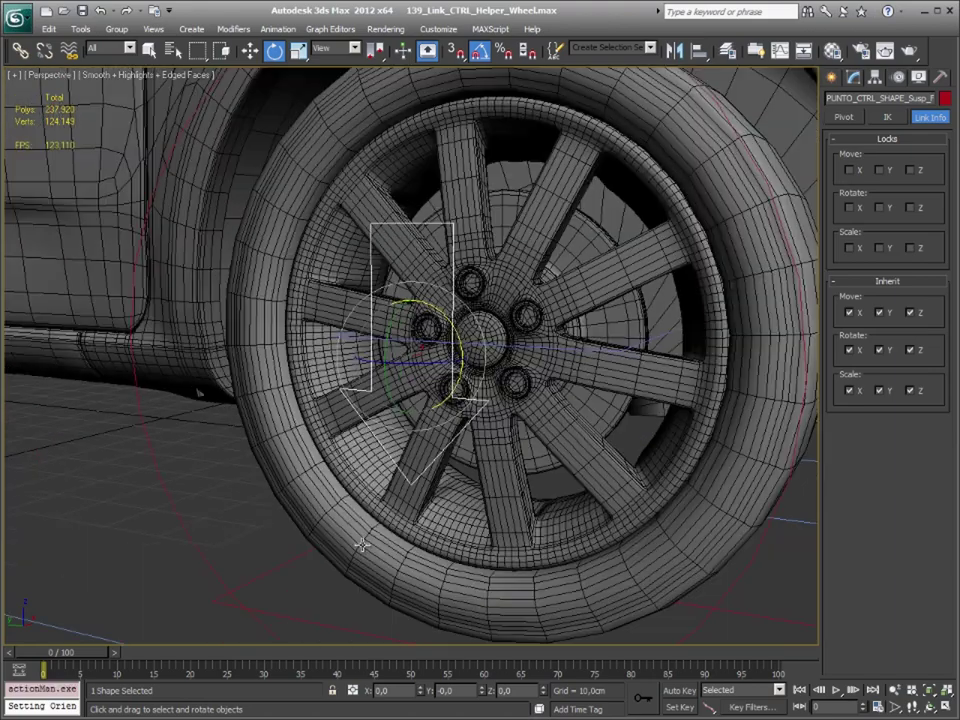
scroll(362, 545, "down", 2)
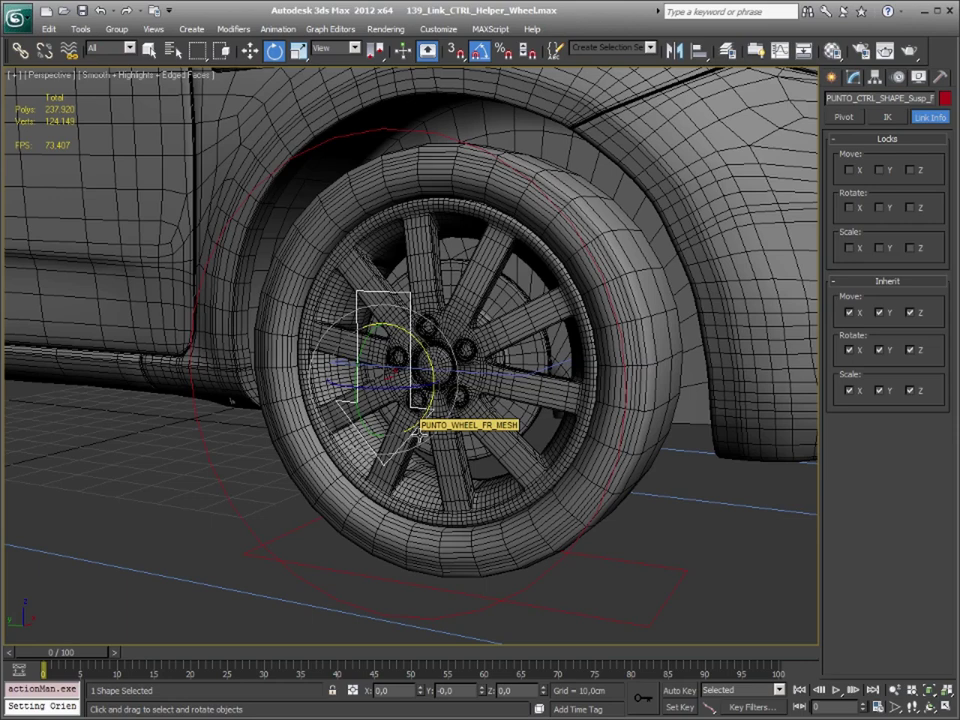
key("w")
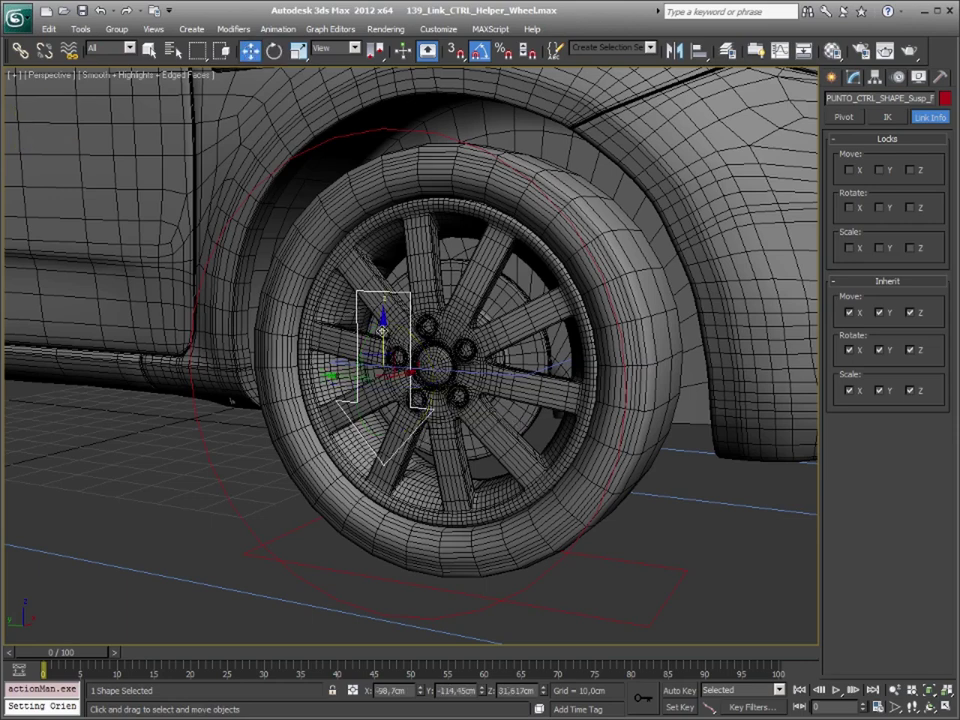
left_click_drag(381, 330, 382, 235)
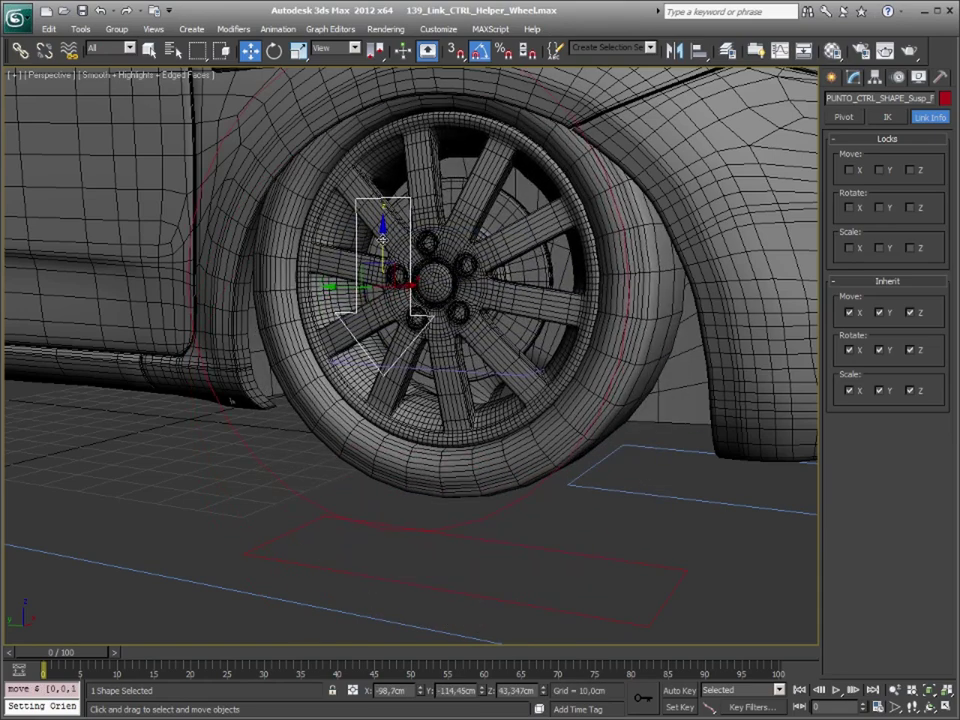
key("ctrl+z")
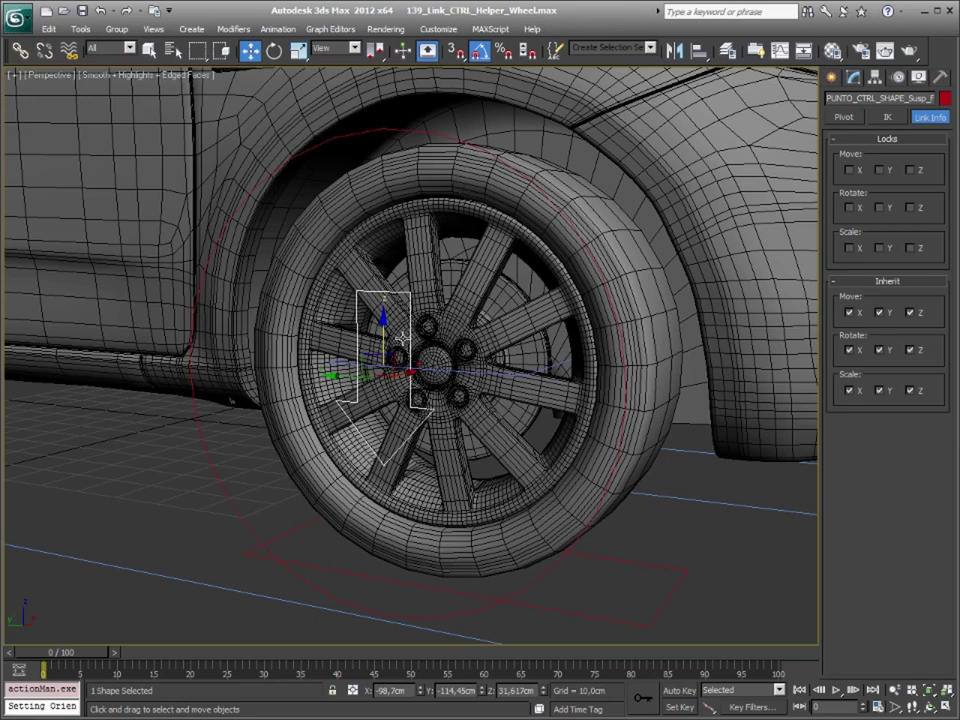
Orbit slightly around the wheel and bring up the Reference Coordinate System choices
key("7")
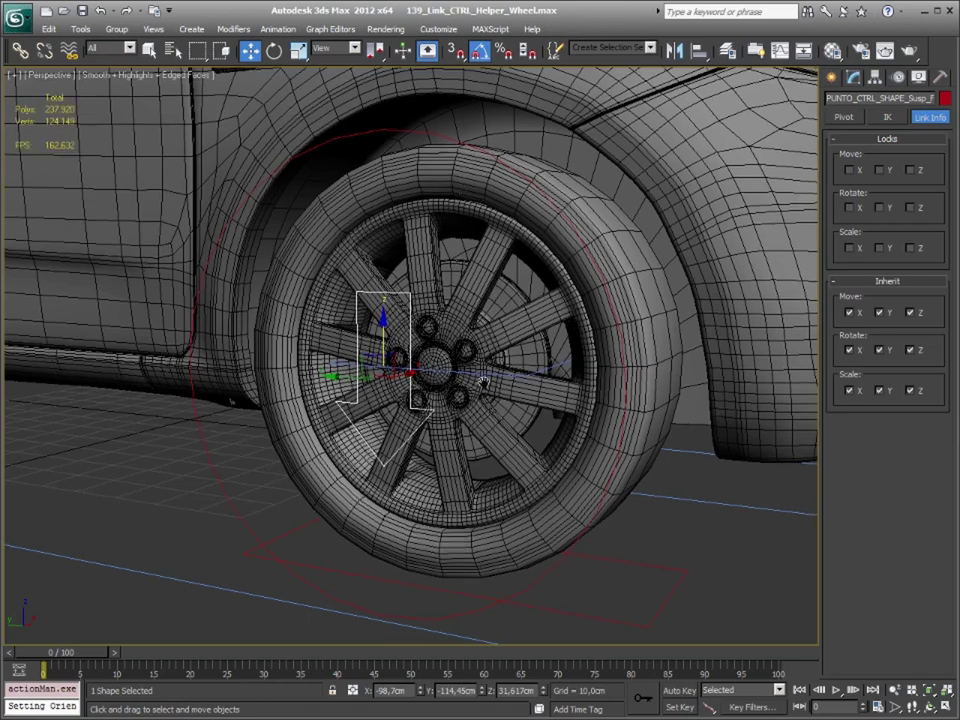
middle_click_drag(485, 388, 497, 392, "alt")
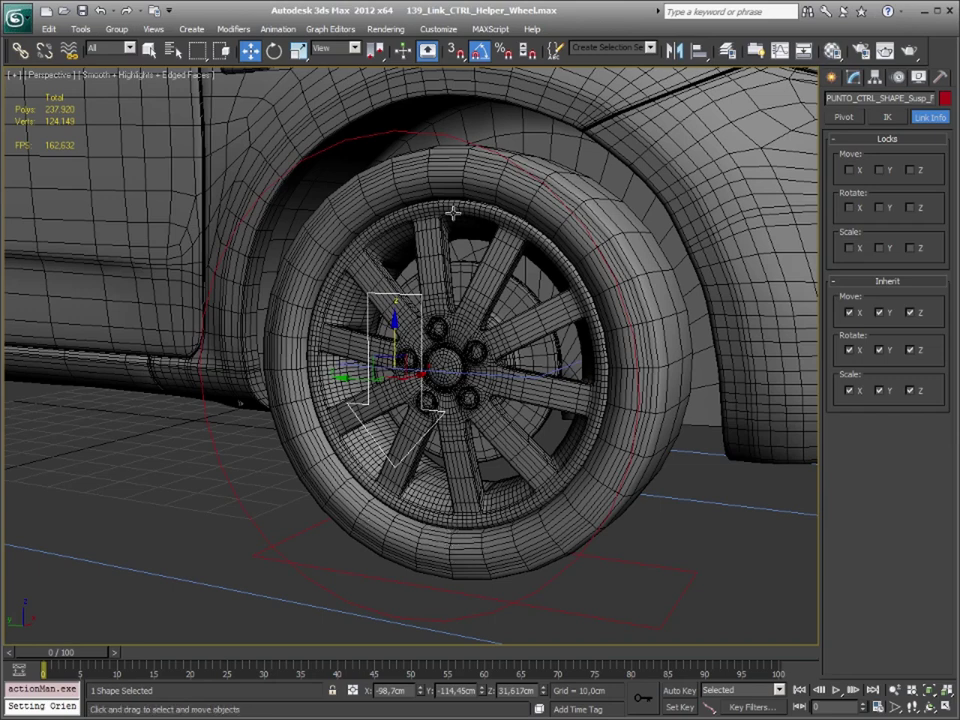
left_click(339, 50)
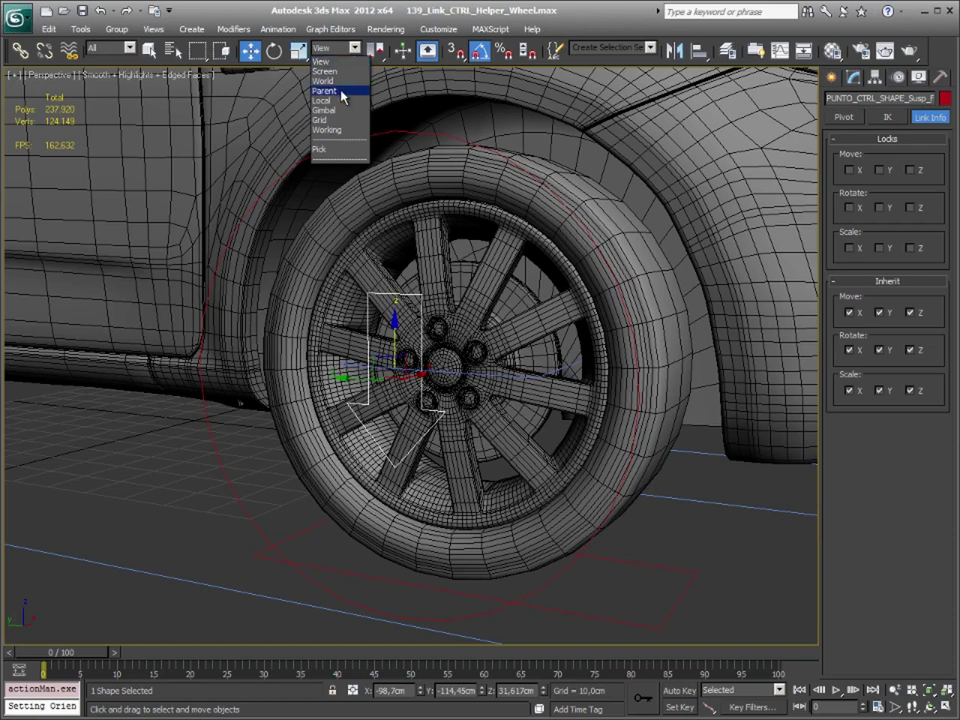
Set the Reference Coordinate System to Parent after briefly trying Local
left_click(341, 92)
left_click(339, 48)
left_click(334, 99)
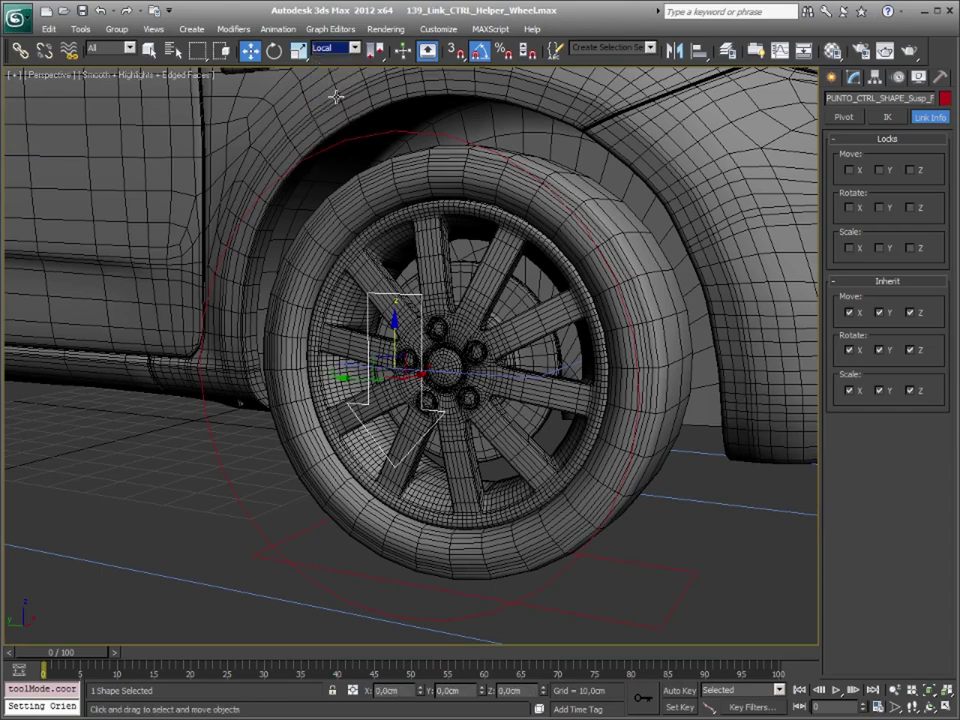
middle_click_drag(484, 326, 453, 345, "alt")
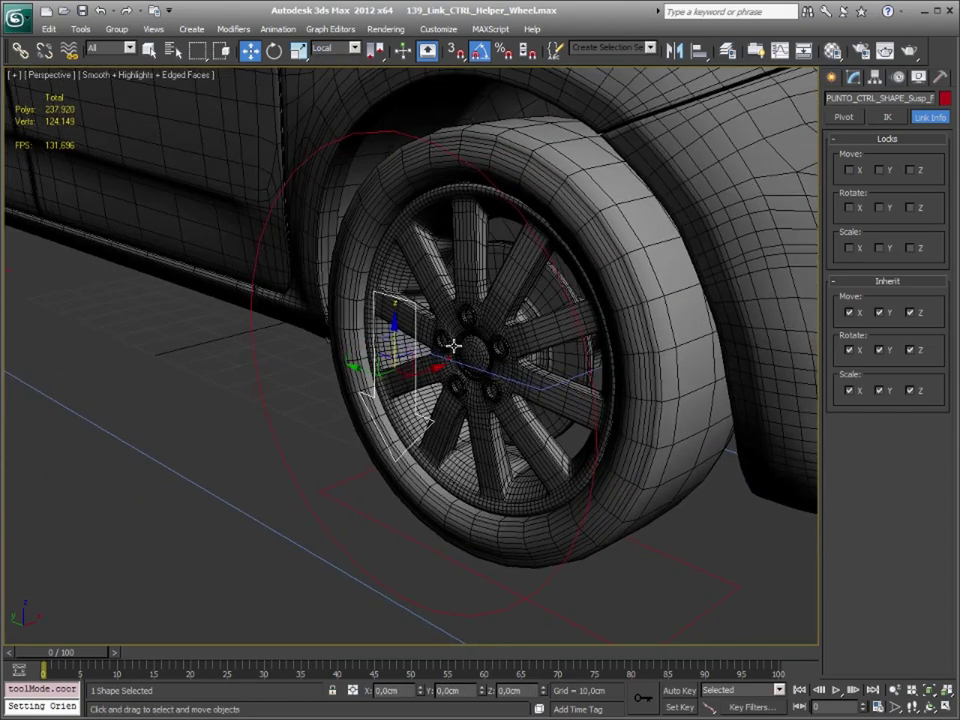
left_click(347, 48)
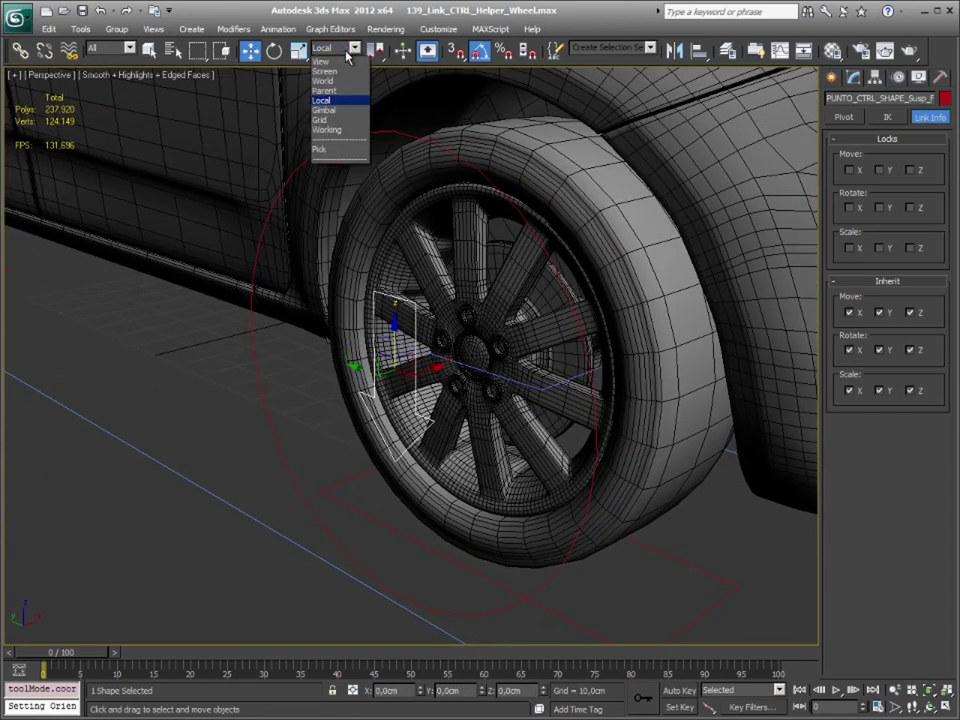
left_click(345, 91)
key("7")
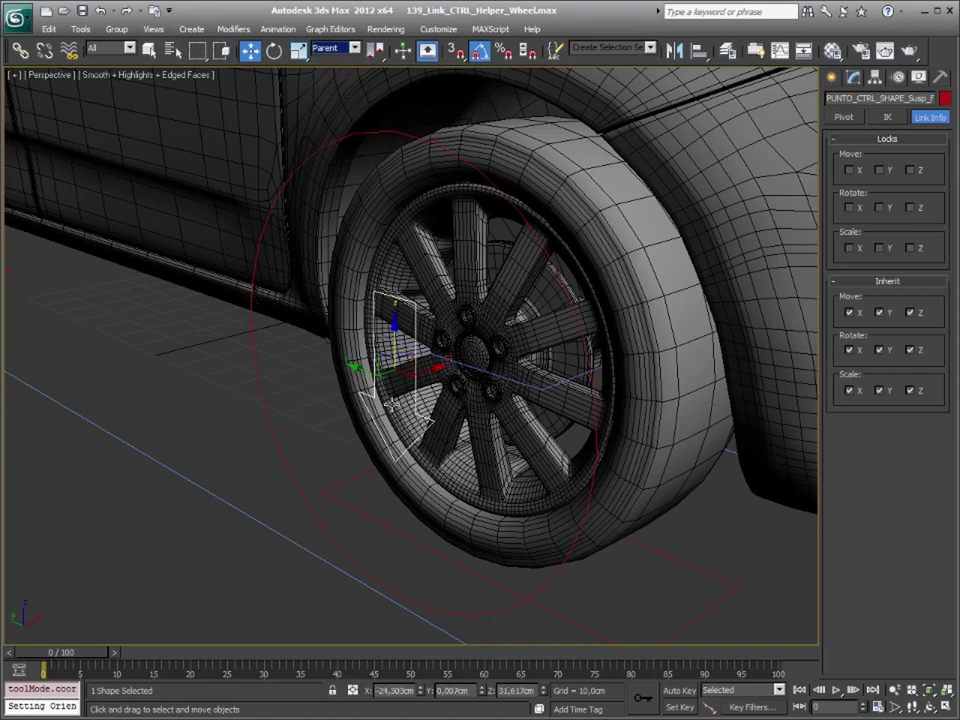
Lock the suspension control's Move X/Y plus all rotation and scale axes in Link Info
left_click(358, 369)
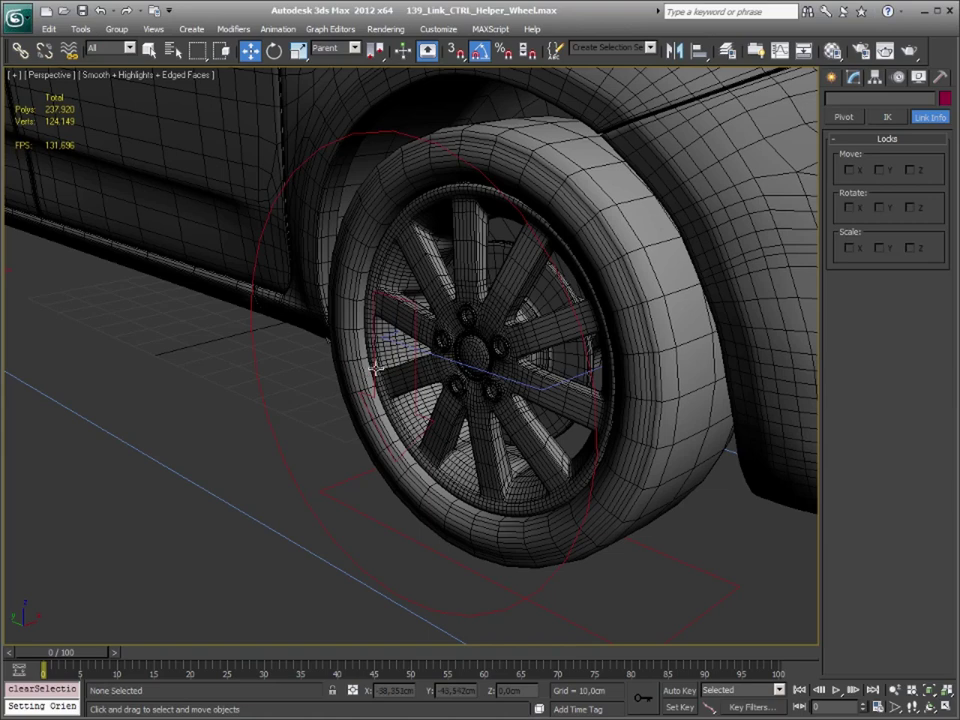
left_click(380, 362)
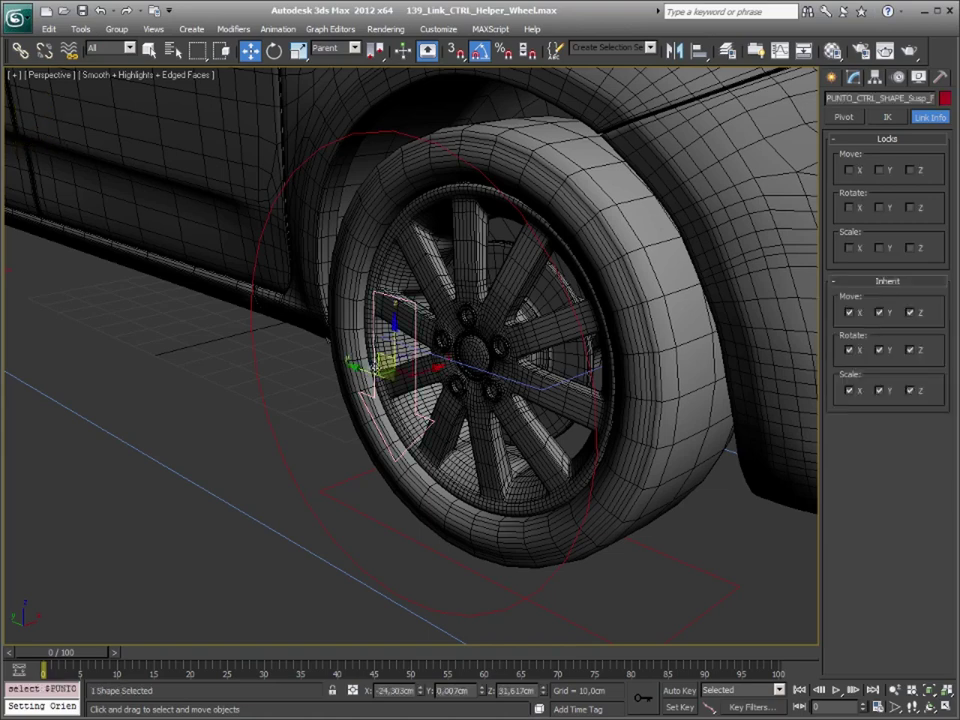
left_click(849, 170)
left_click(879, 170)
left_click(849, 207)
left_click(880, 207)
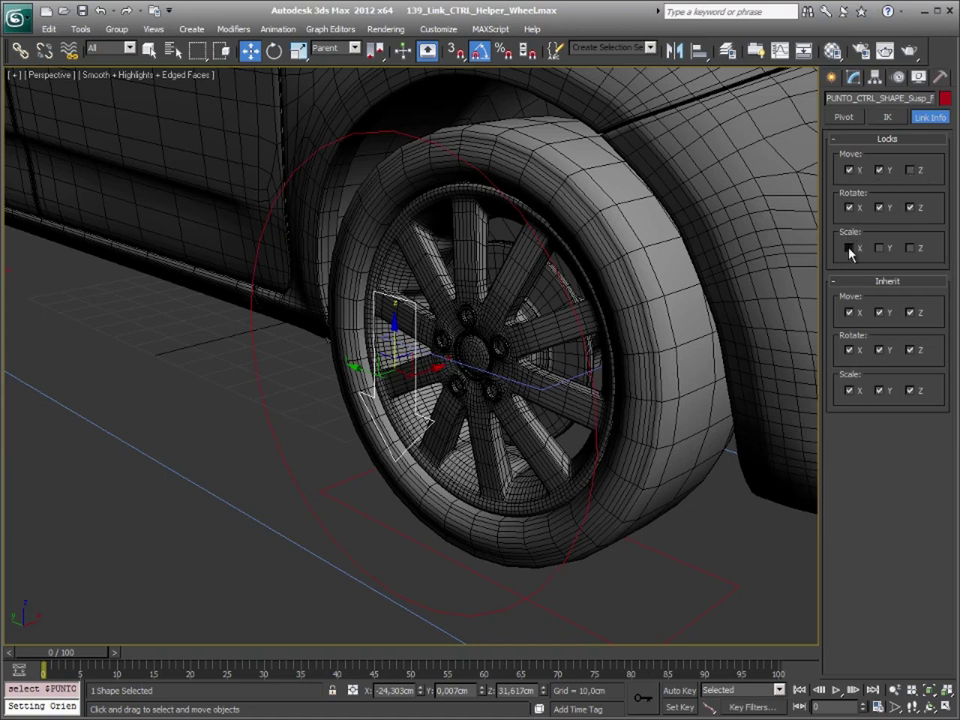
left_click(884, 248)
Test-drag the control to confirm only Z movement remains, then reselect it
left_click_drag(395, 333, 399, 311)
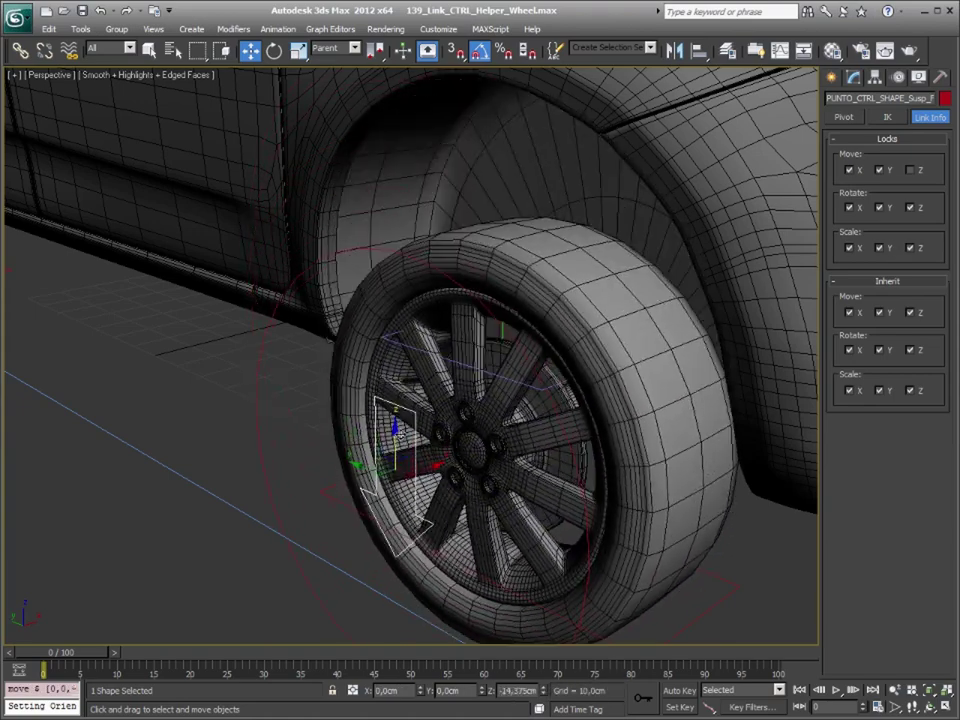
mouse_move(399, 311)
left_mouse_down()
mouse_move(421, 349)
mouse_move(400, 365)
left_mouse_up()
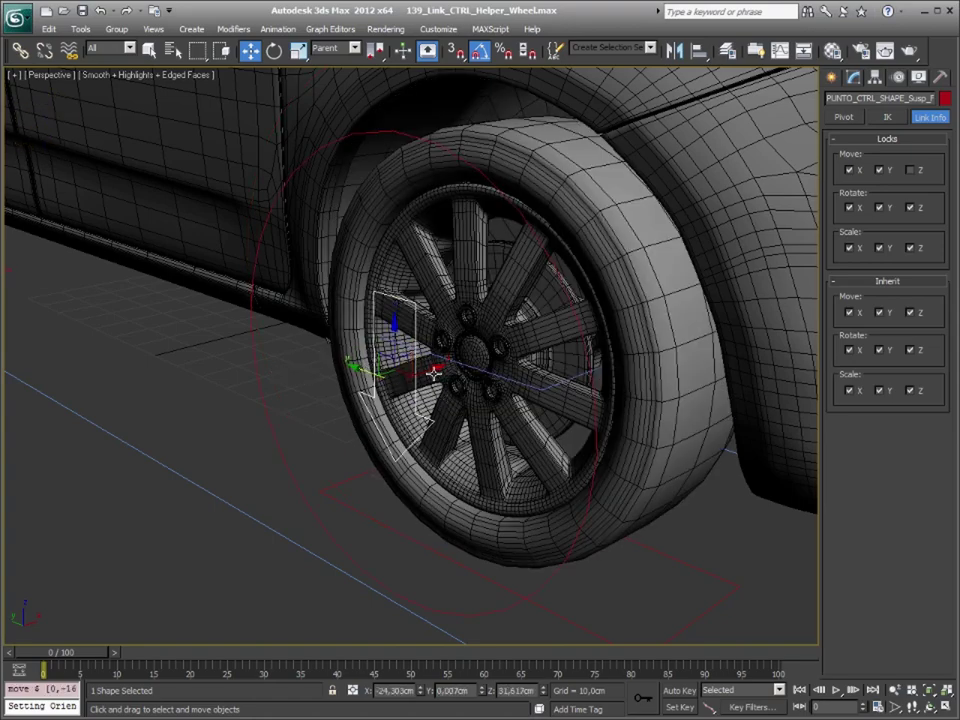
mouse_move(452, 390)
left_mouse_down()
mouse_move(385, 362)
mouse_move(458, 493)
left_mouse_up()
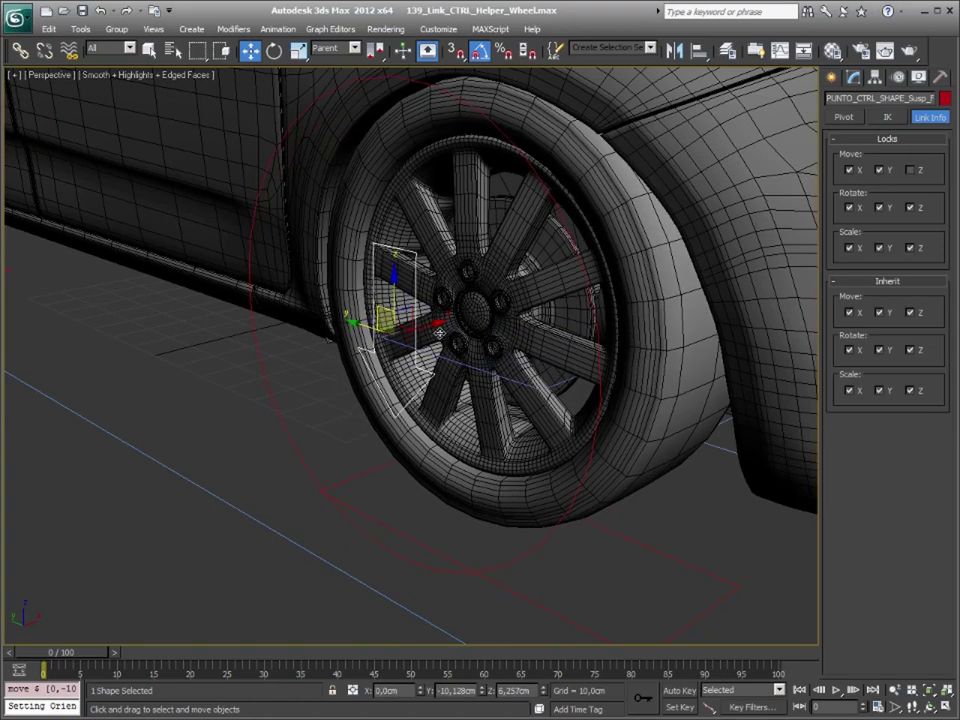
key("7")
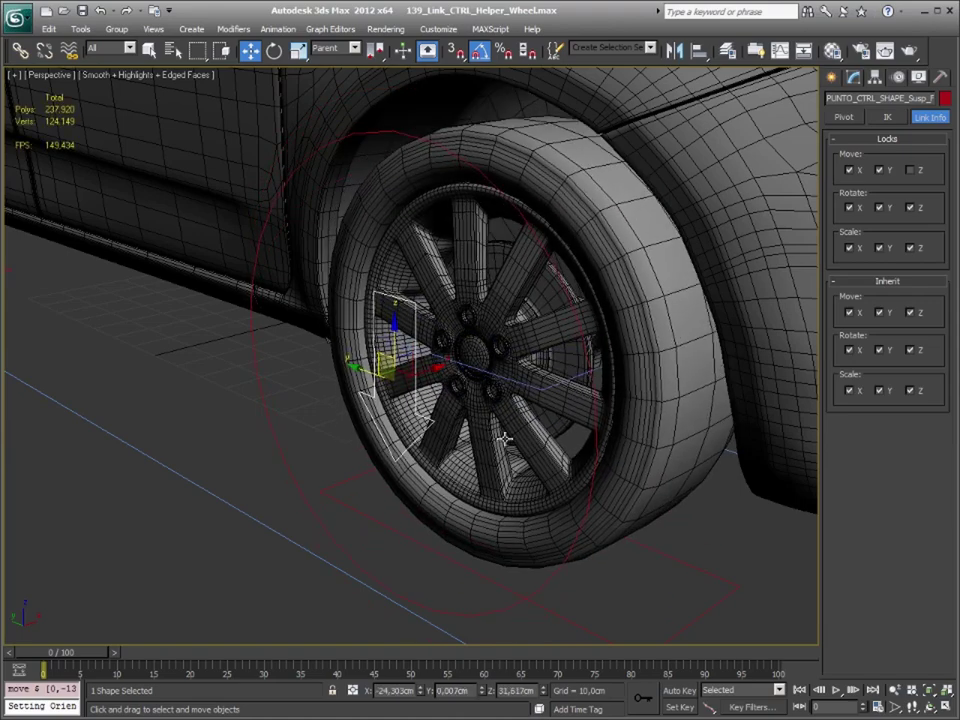
middle_click_drag(505, 438, 499, 424, "alt")
key("e")
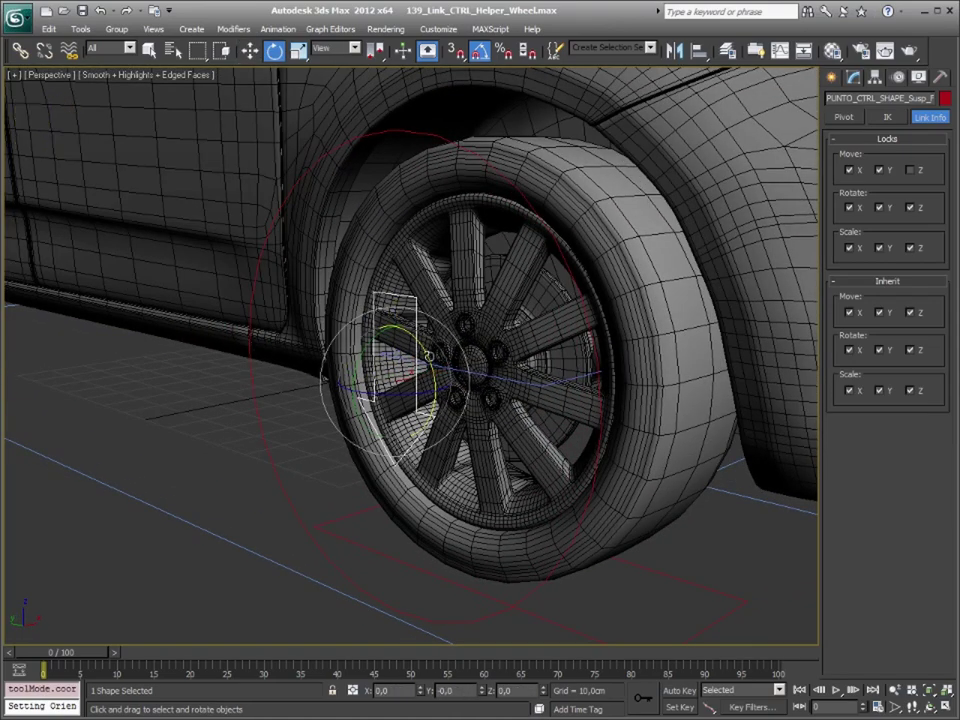
key("7")
middle_click_drag(499, 424, 493, 406, "alt")
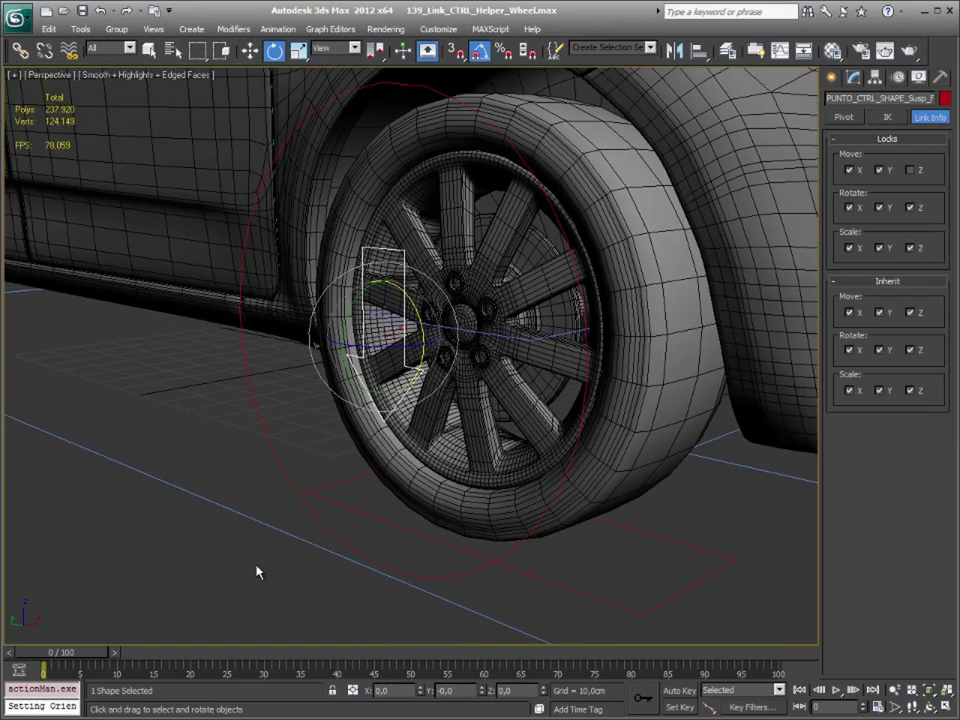
left_click(429, 343)
left_click(420, 342)
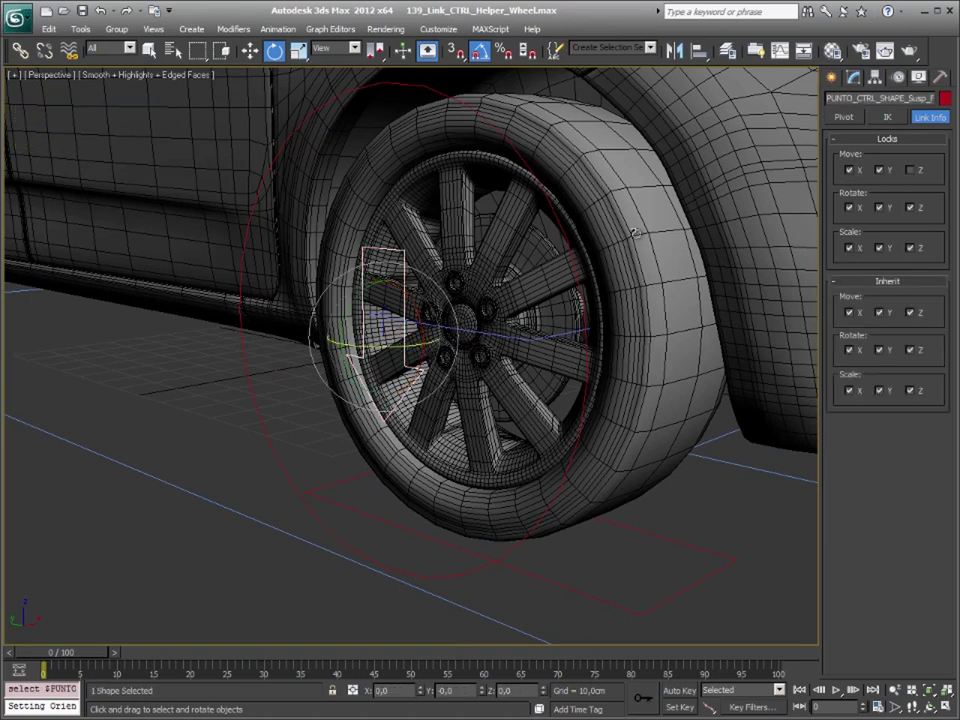
Assign a Float Limit controller to the Z Position track under Zero Pos XYZ
left_click(898, 77)
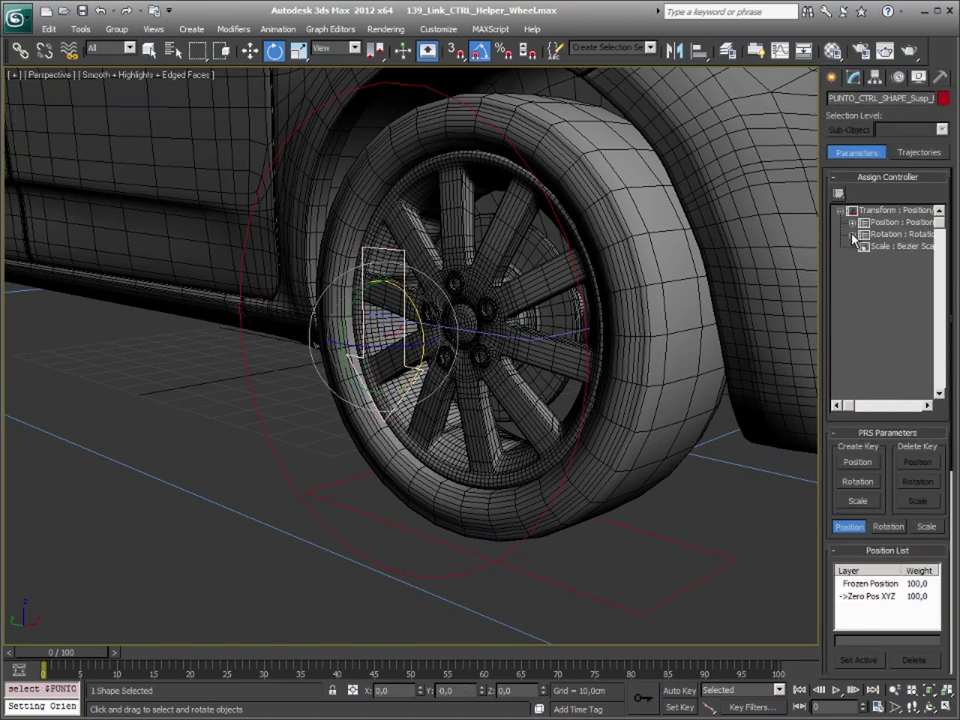
left_click(852, 222)
left_click(864, 246)
left_click(900, 282)
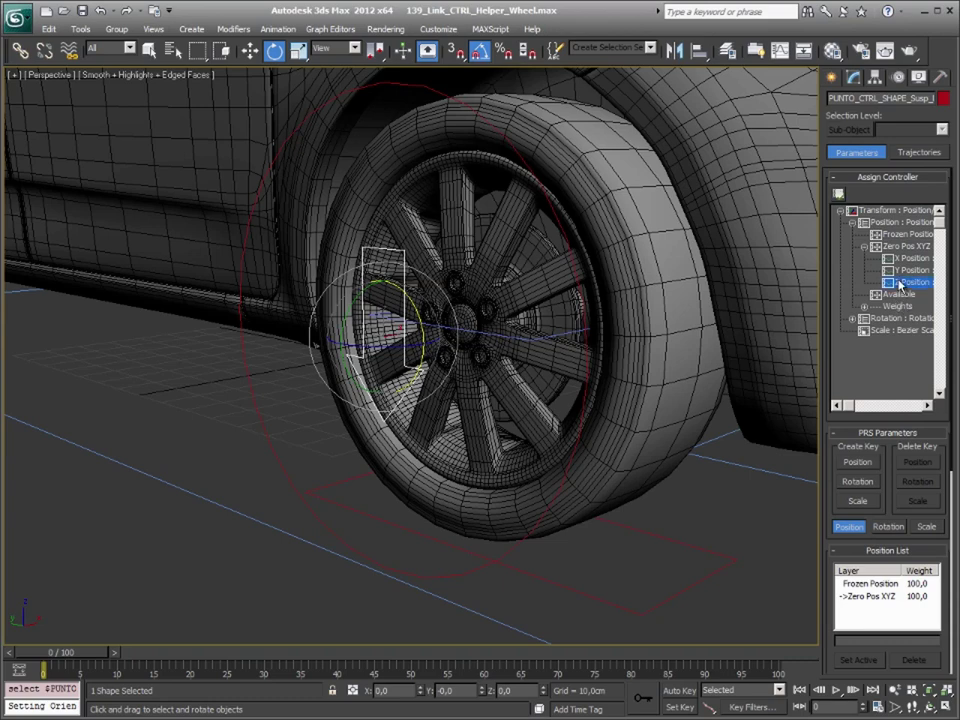
key("7")
middle_click_drag(455, 318, 455, 332)
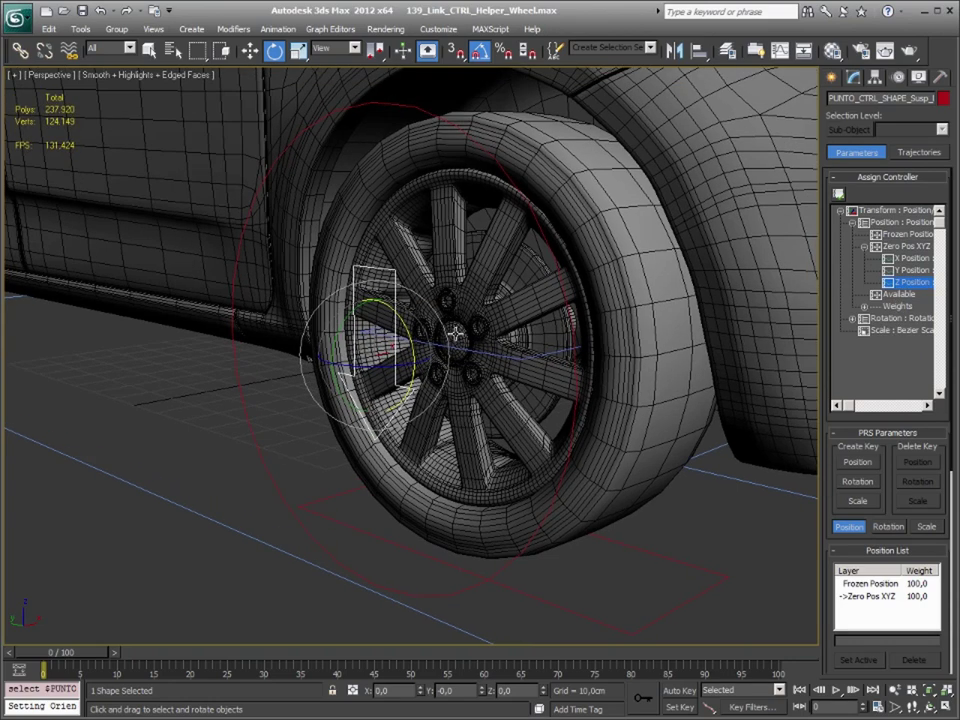
key("w")
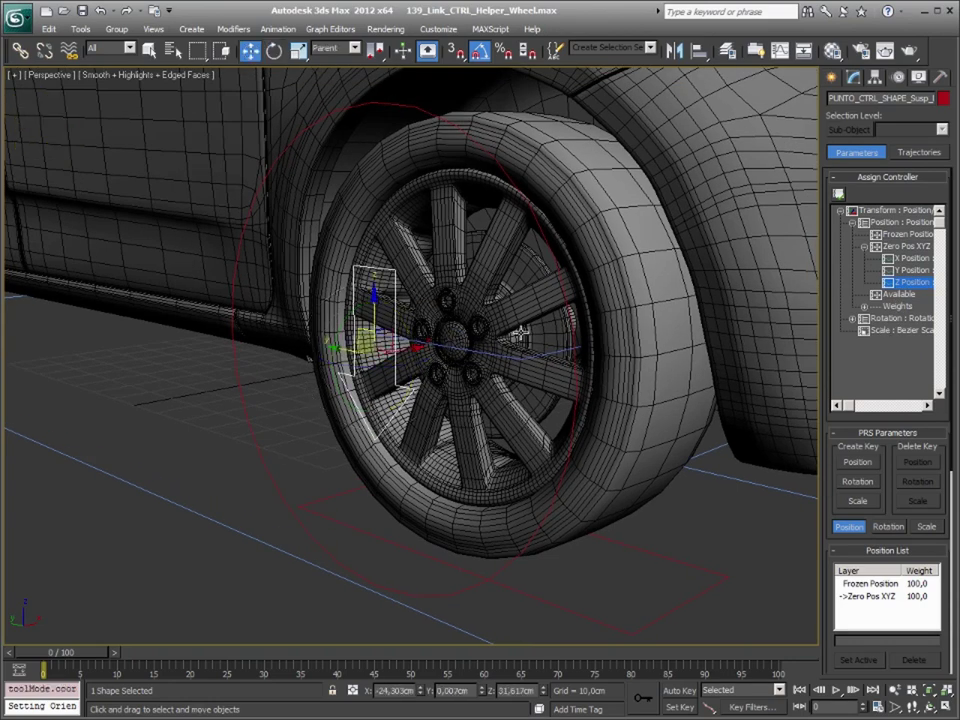
middle_click_drag(665, 252, 836, 310, "alt")
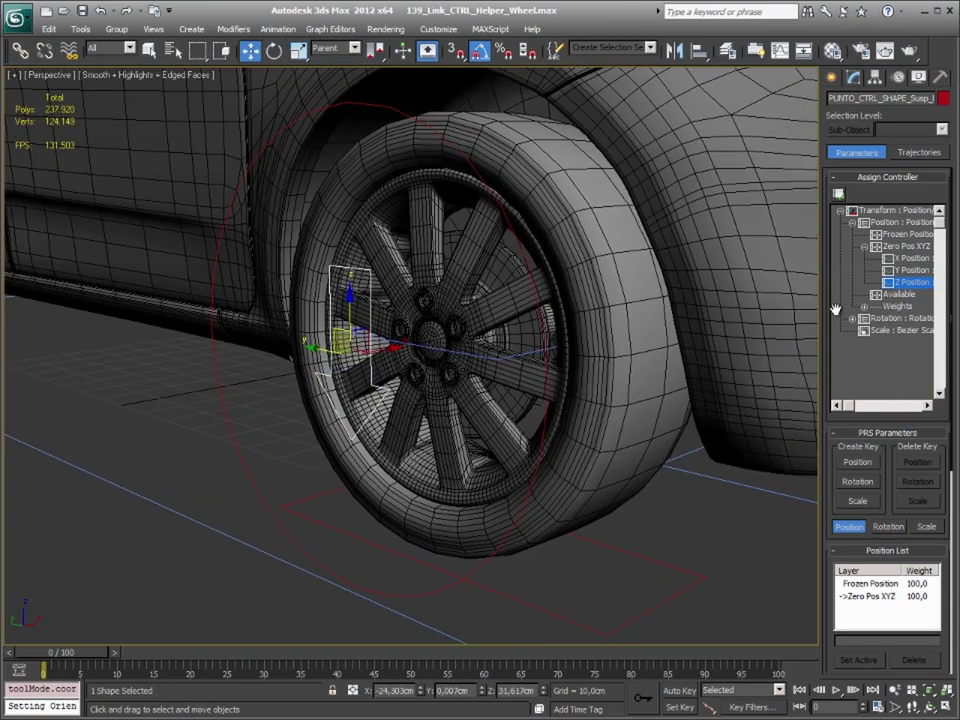
left_click(838, 194)
left_click(408, 288)
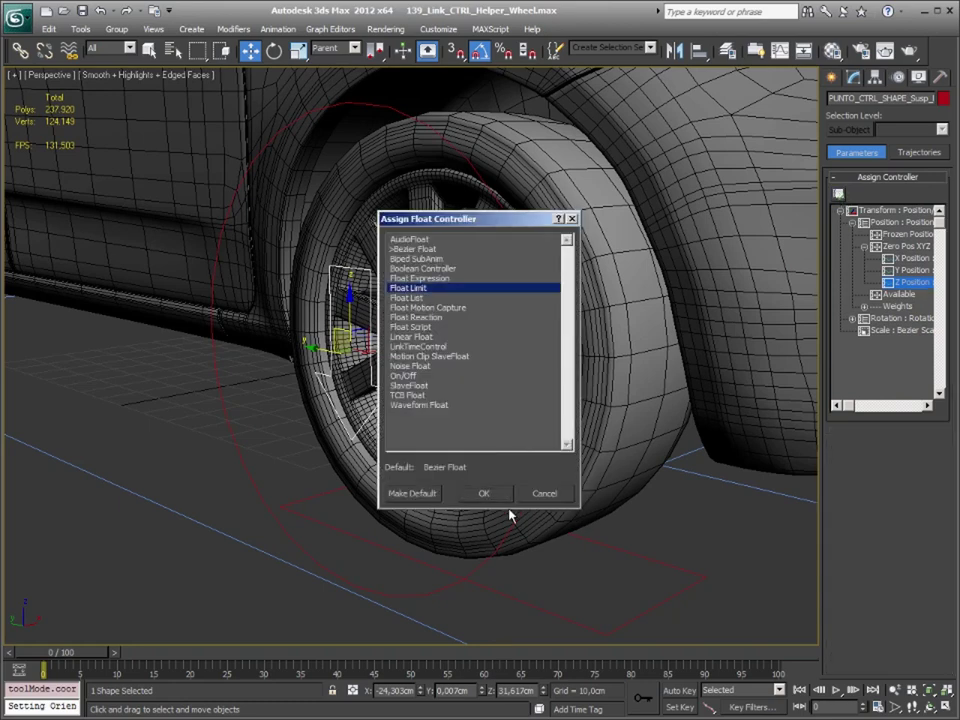
left_click(483, 493)
left_click_drag(909, 216, 739, 222)
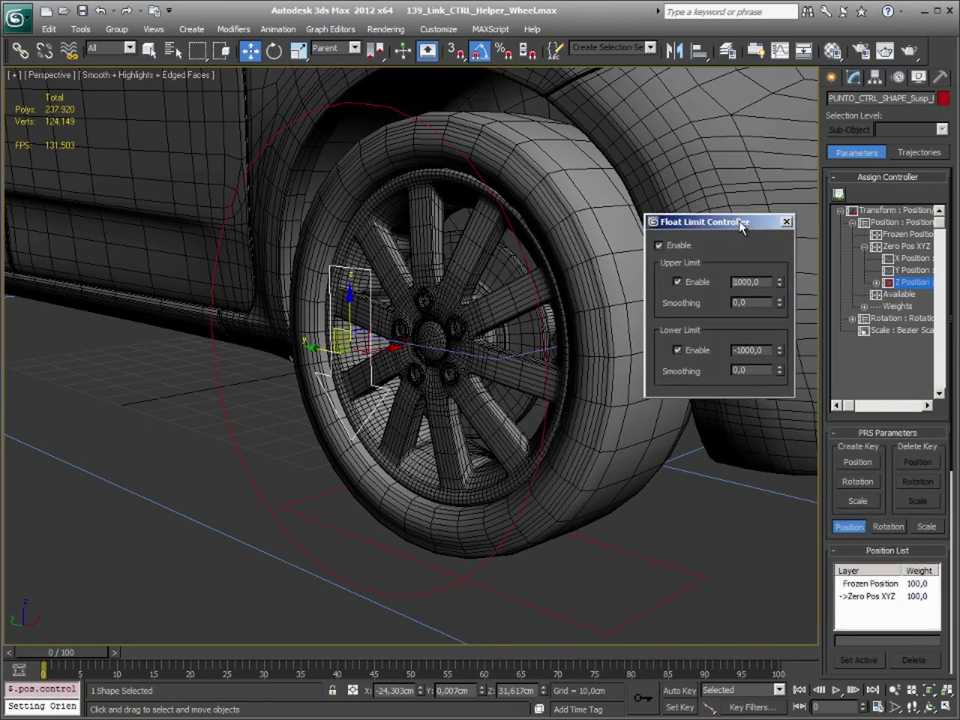
Reset the Float Limit's upper limit to 0 and frame the front wheel in the Left view
right_click(779, 282)
double_click(748, 350)
middle_click_drag(393, 383, 404, 394)
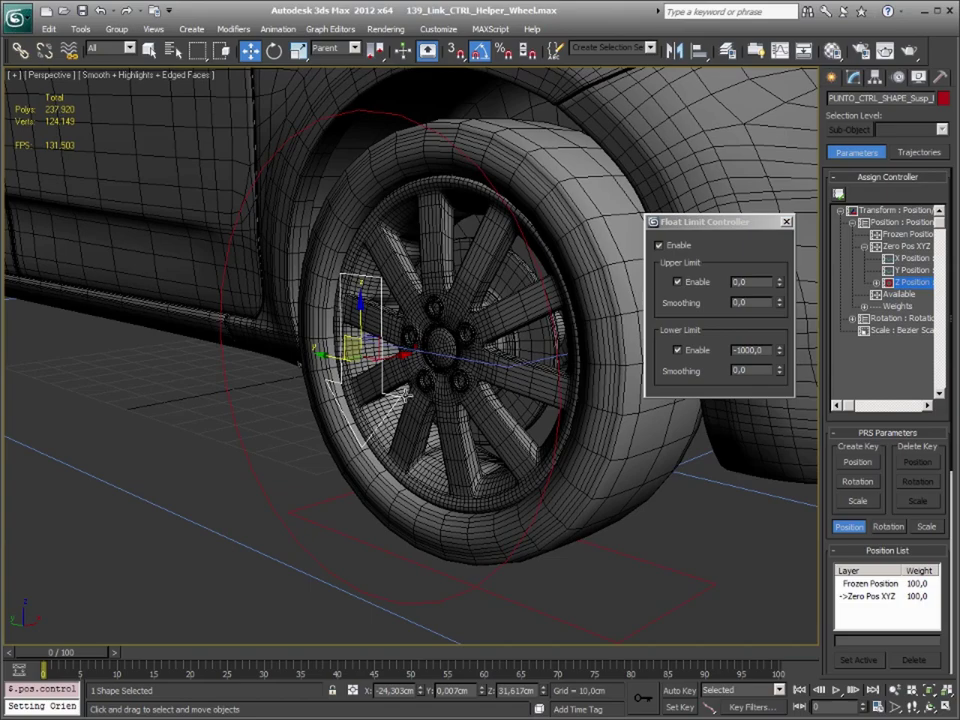
key("f")
key("l")
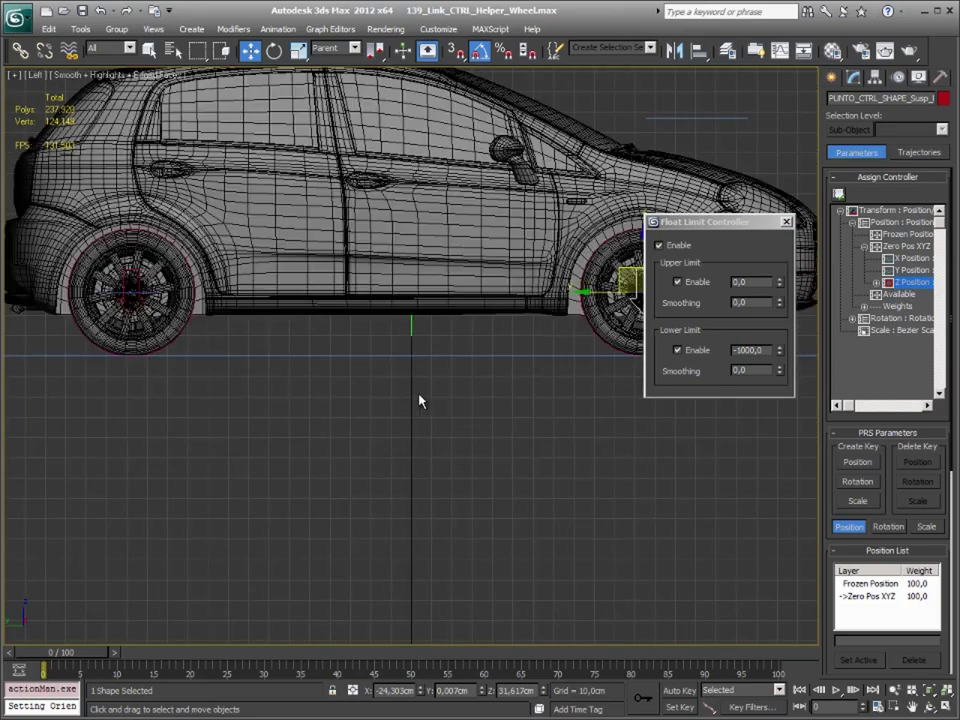
scroll(137, 407, "up", 5)
mouse_move(137, 407)
middle_mouse_down()
mouse_move(341, 401)
mouse_move(396, 422)
mouse_move(391, 443)
middle_mouse_up()
scroll(341, 401, "up", 3)
scroll(304, 407, "up", 2)
scroll(396, 422, "up", 2)
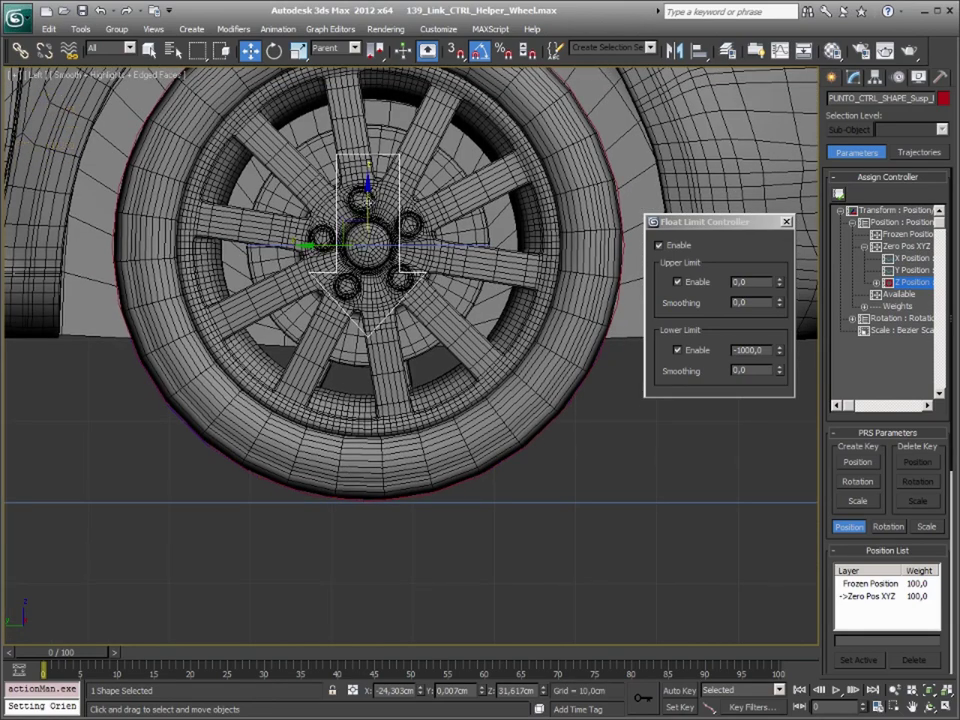
Set the lower limit to -10, testing how far the control drops before and after
left_click_drag(370, 204, 369, 268)
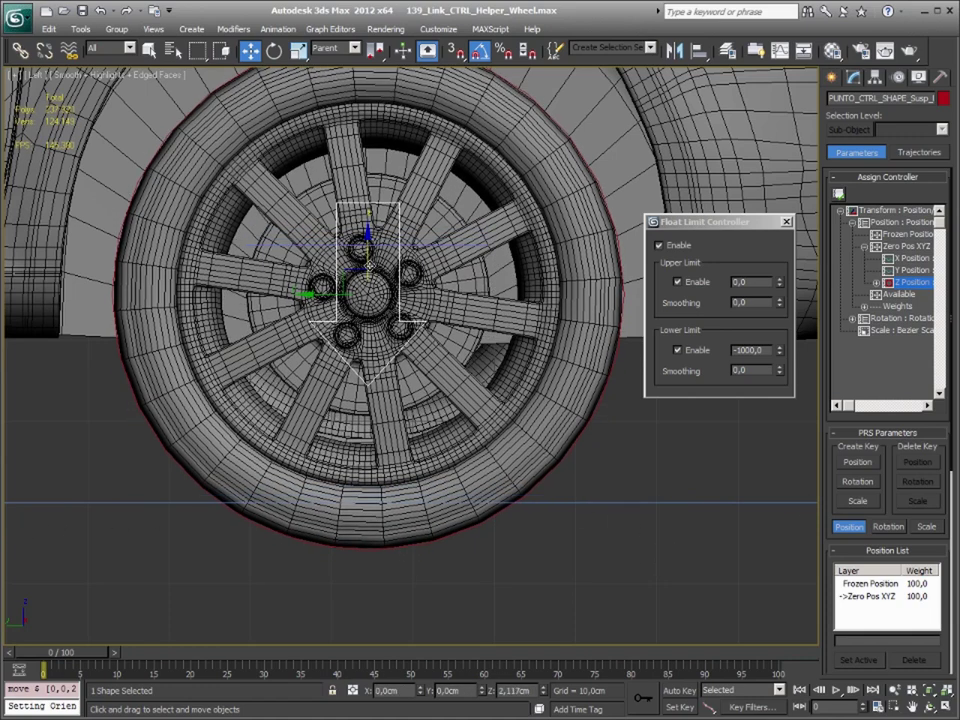
key("7")
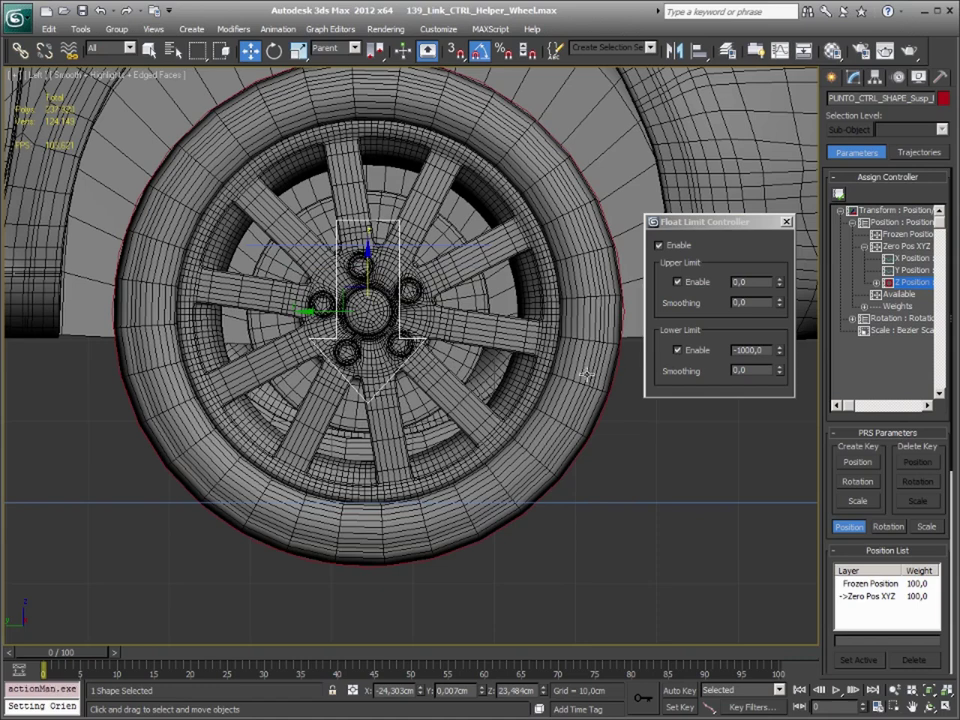
left_click_drag(533, 517, 543, 530)
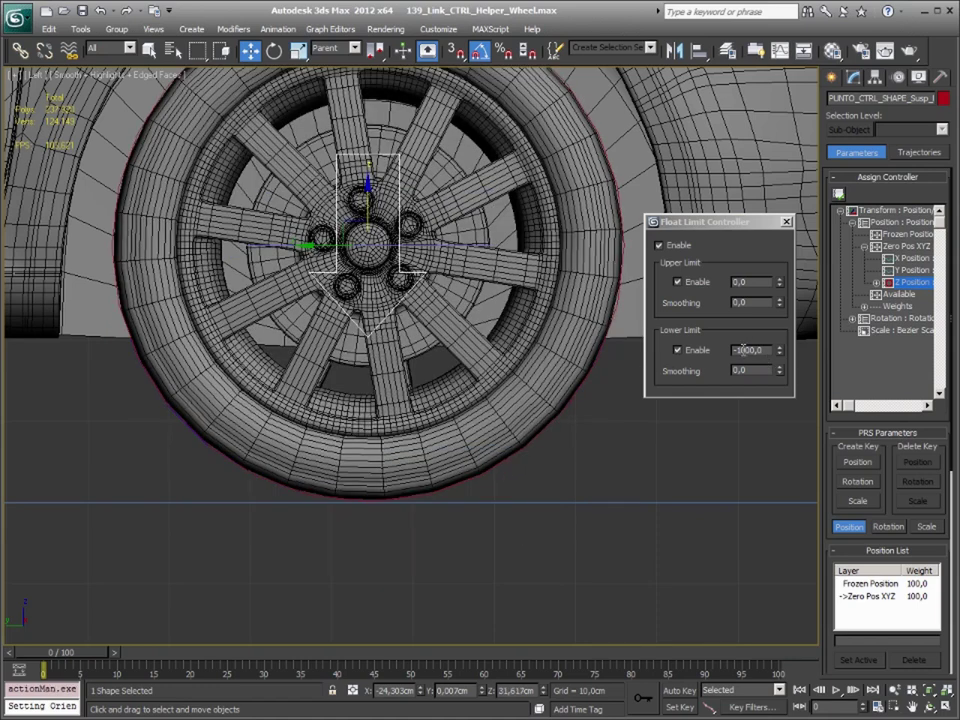
key("Return")
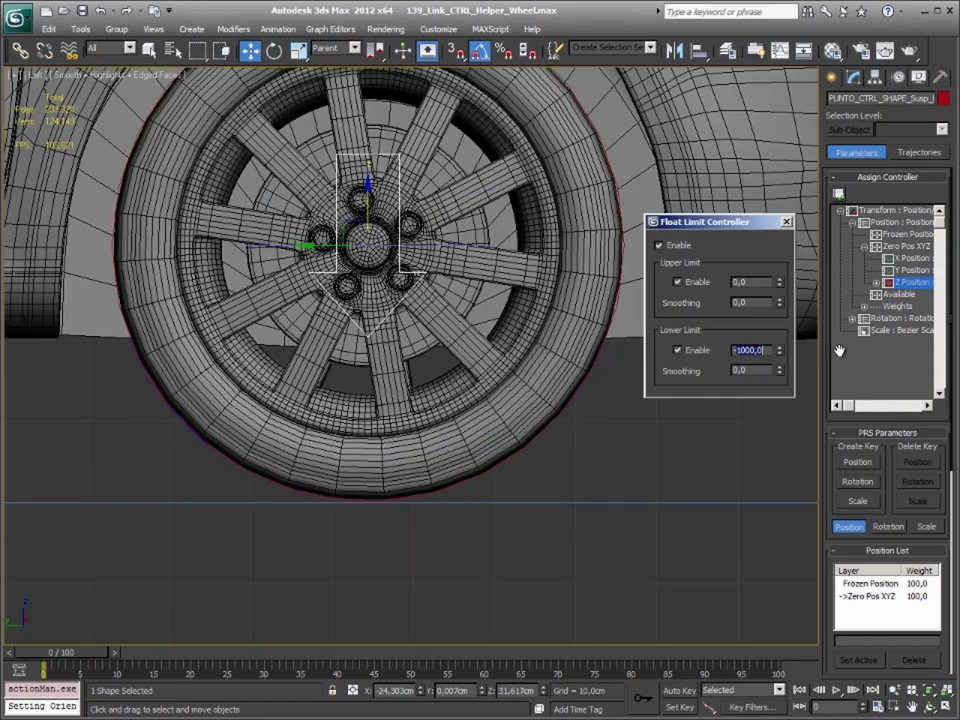
type("-10")
key("Return")
left_click_drag(369, 207, 400, 316)
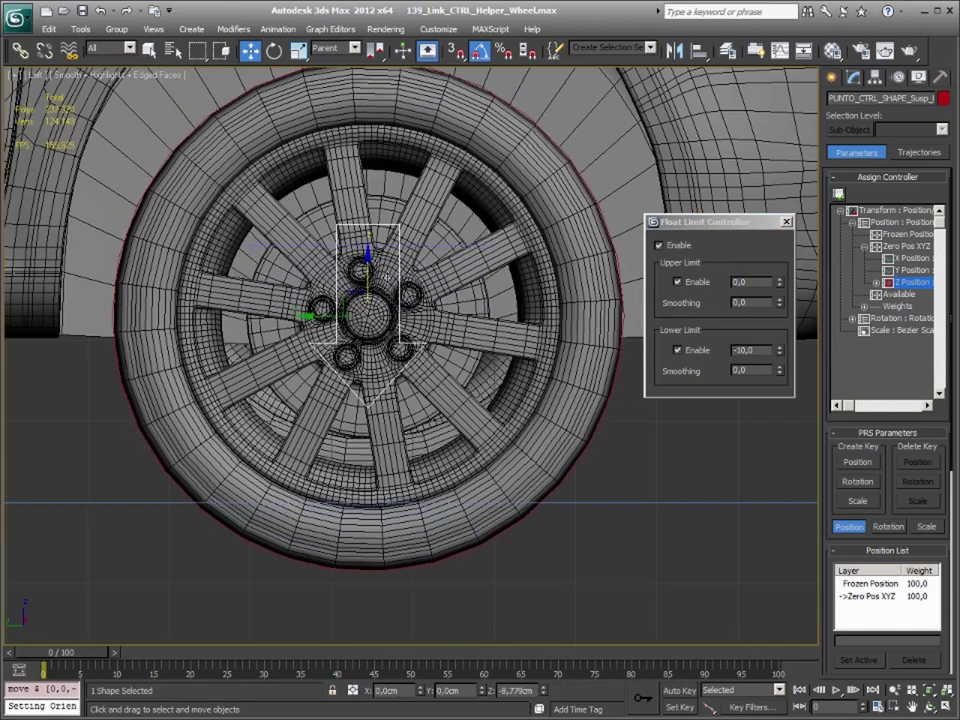
left_click_drag(400, 315, 517, 513)
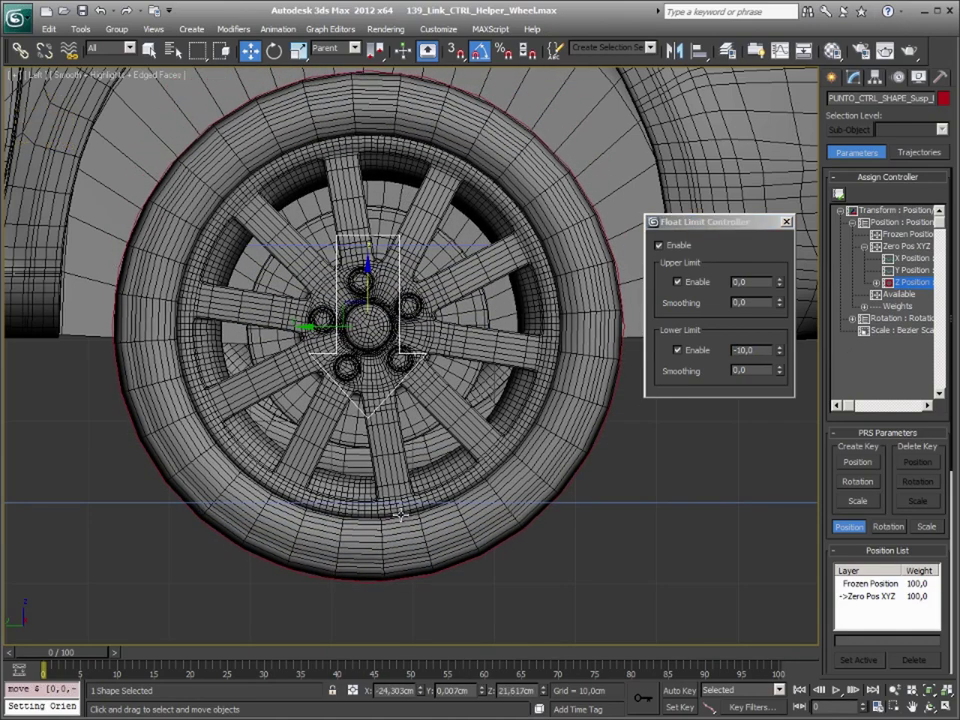
key("ctrl+z")
key("7")
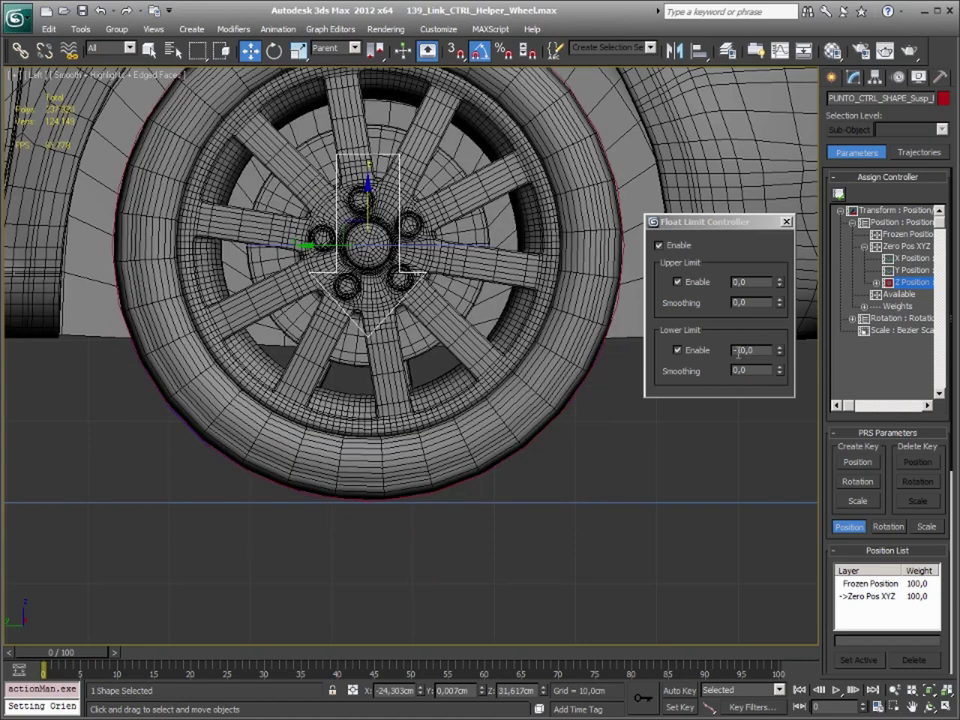
left_click_drag(736, 350, 805, 350)
type("-5")
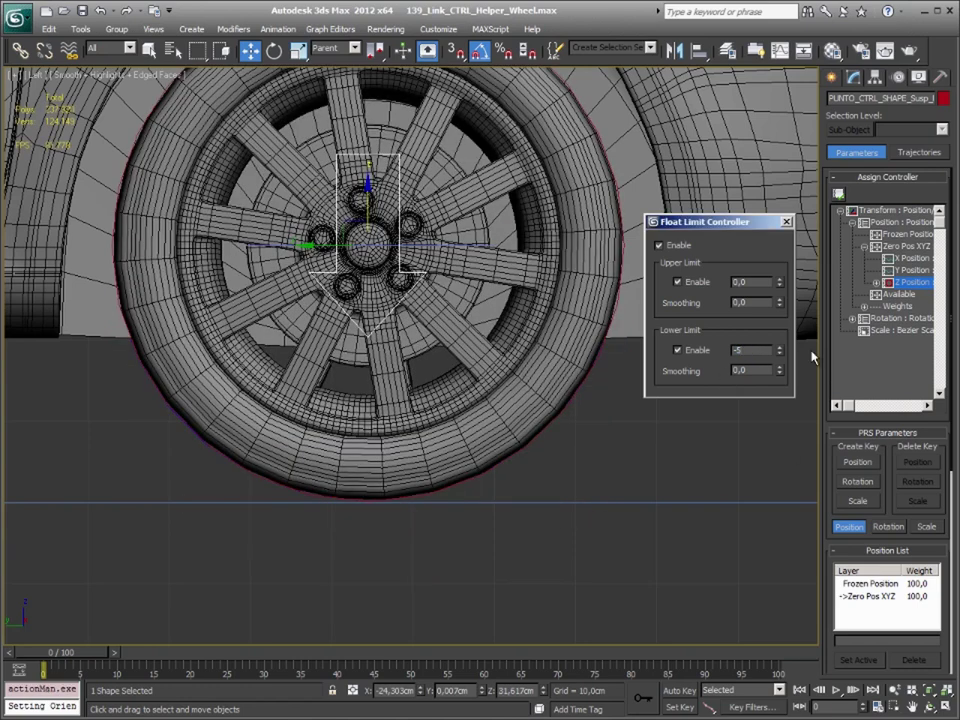
Try a lower limit of -8, then settle it back at -5, testing the control's travel
key("Return")
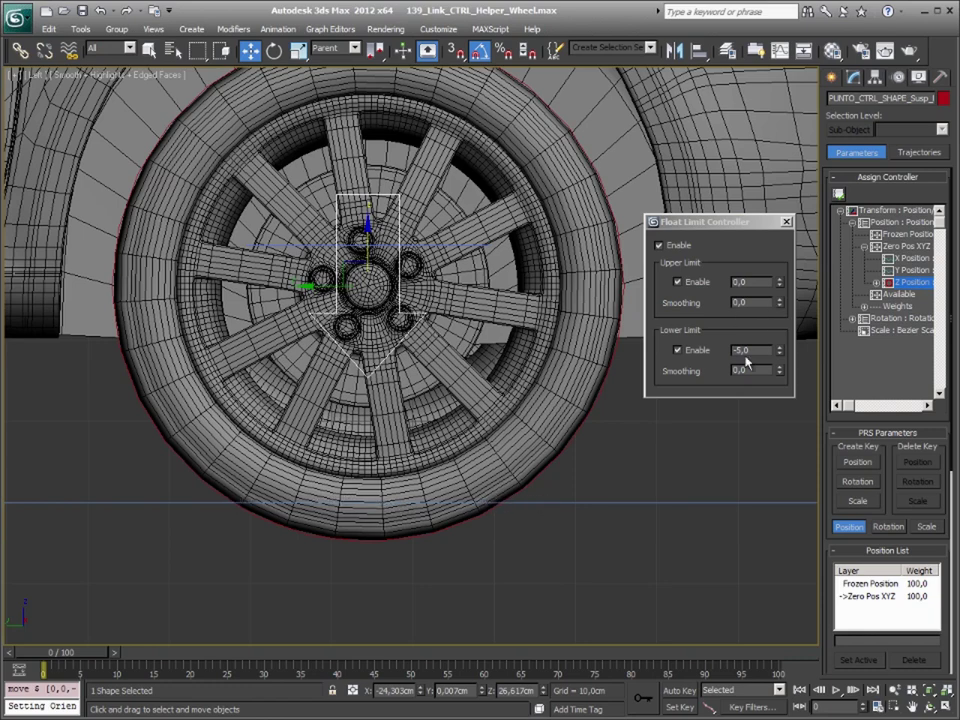
type("-5")
key("Return")
type("-8")
key("Return")
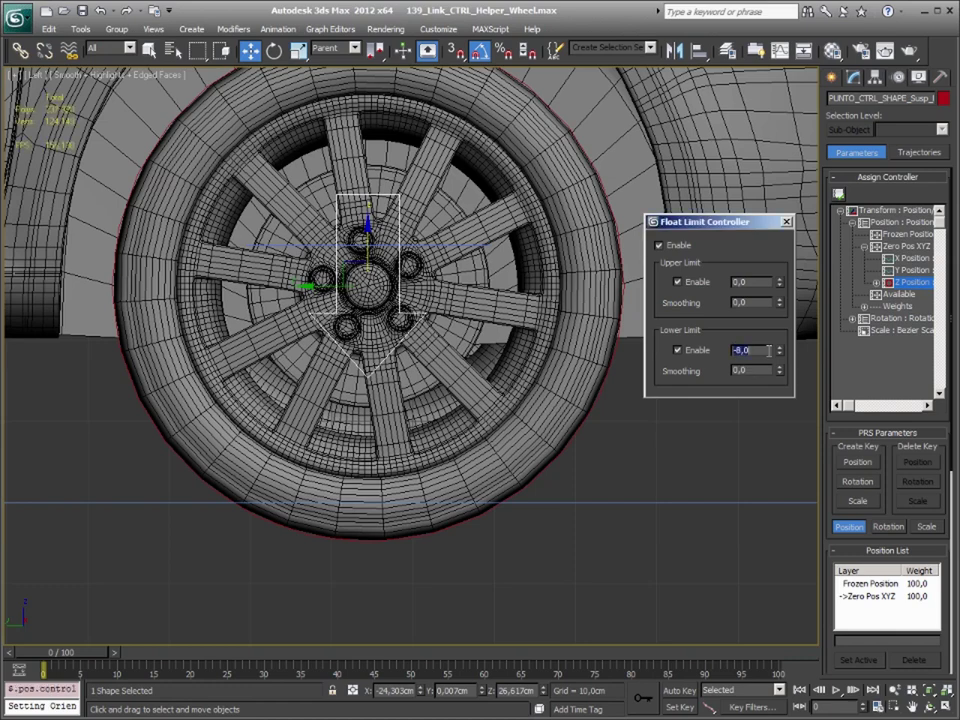
left_click_drag(370, 236, 370, 264)
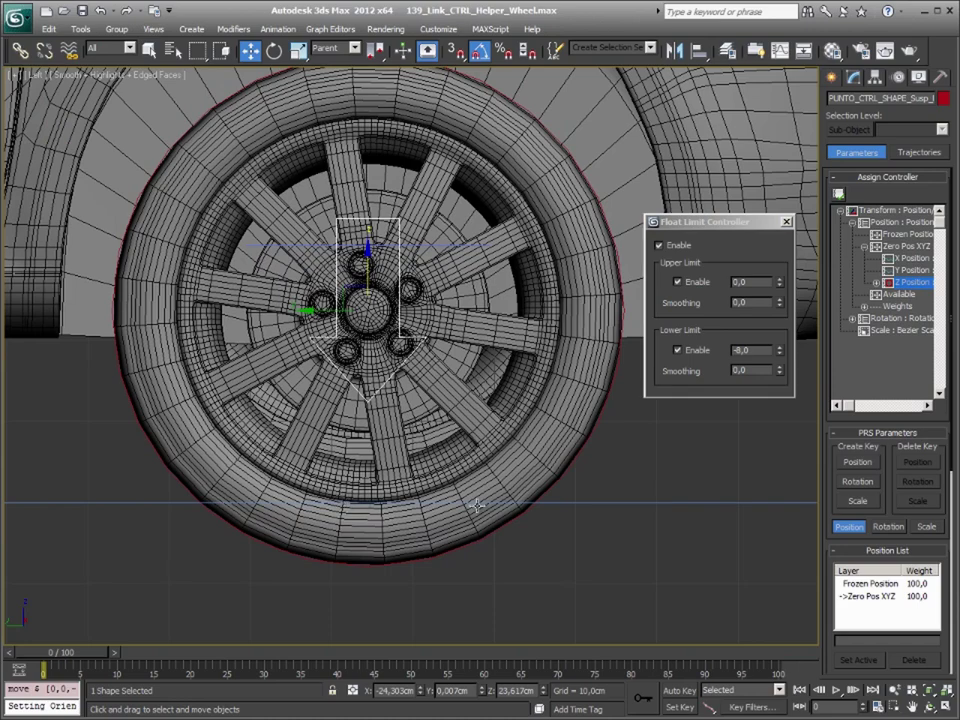
left_click(740, 348)
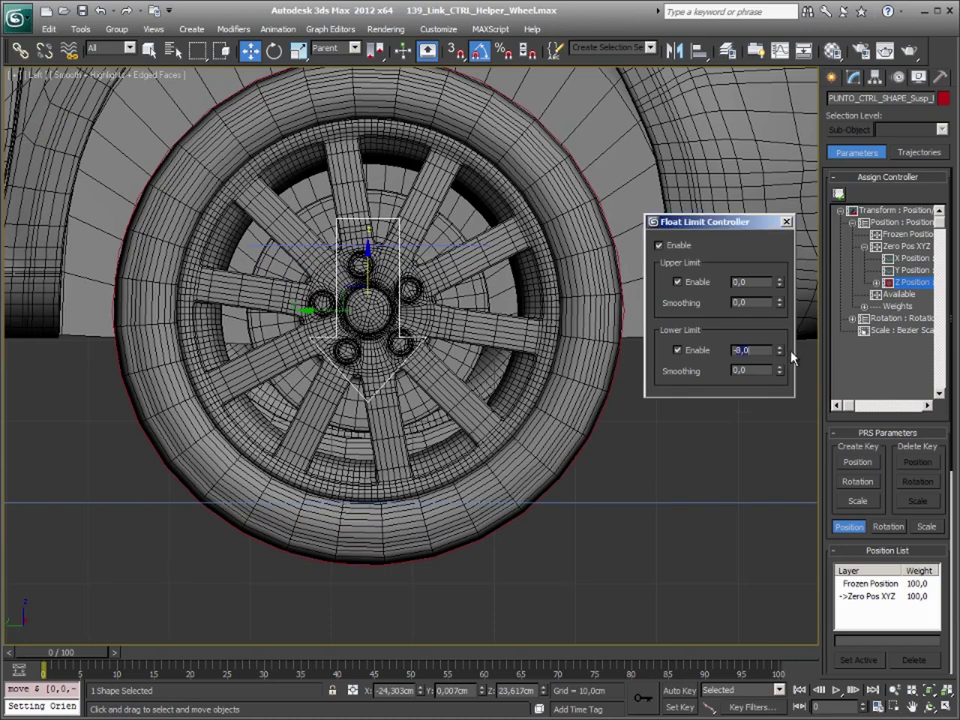
type("-5")
key("Return")
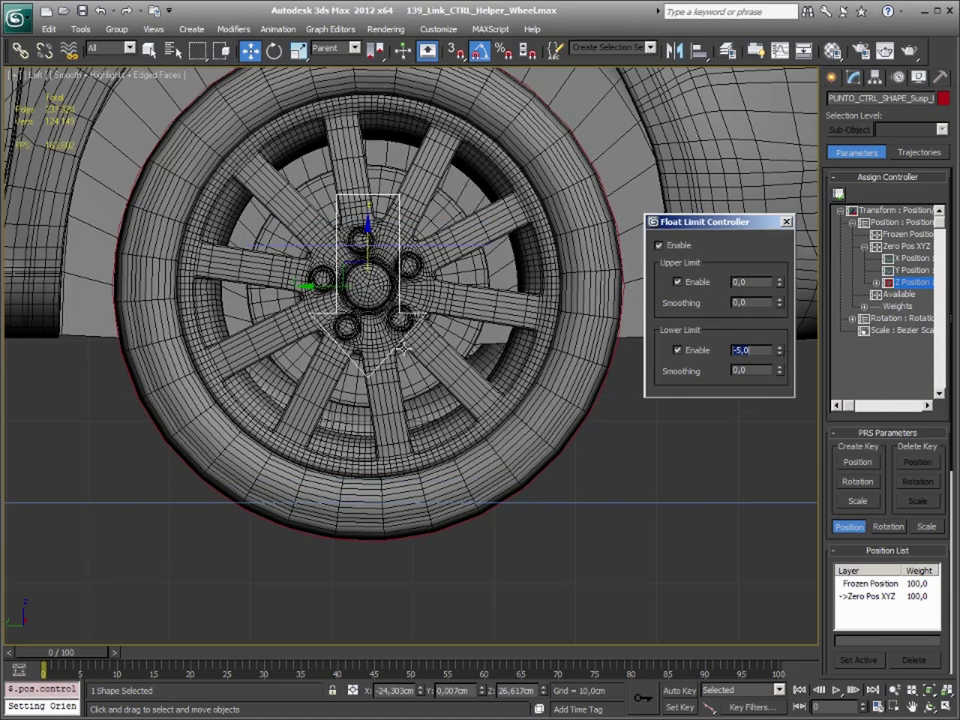
middle_click_drag(403, 348, 419, 370)
left_click_drag(392, 250, 392, 215)
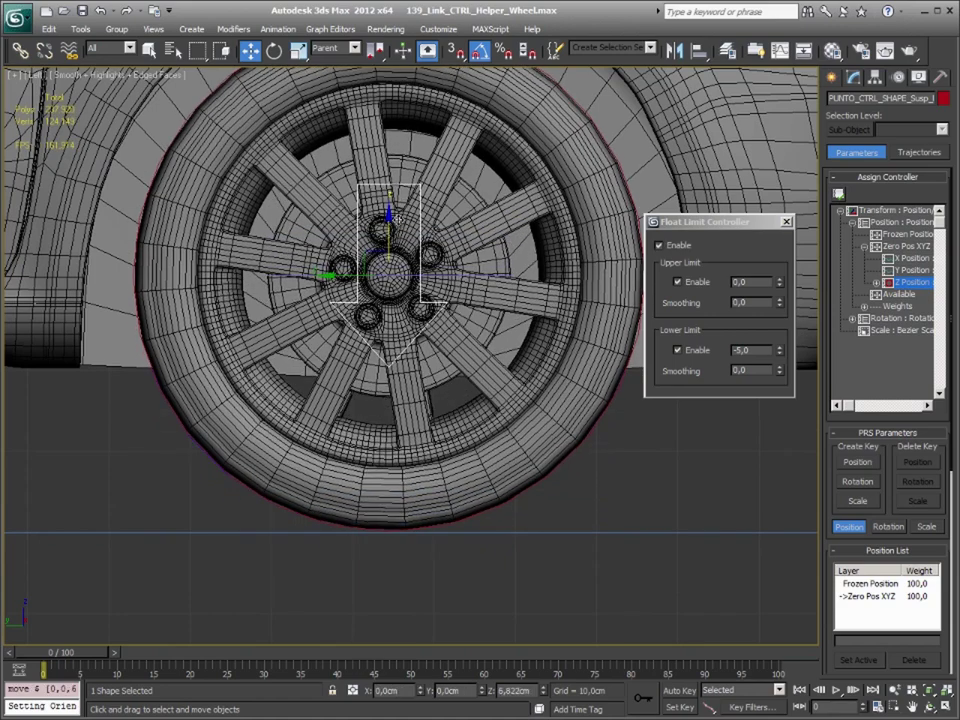
middle_click_drag(439, 311, 430, 360)
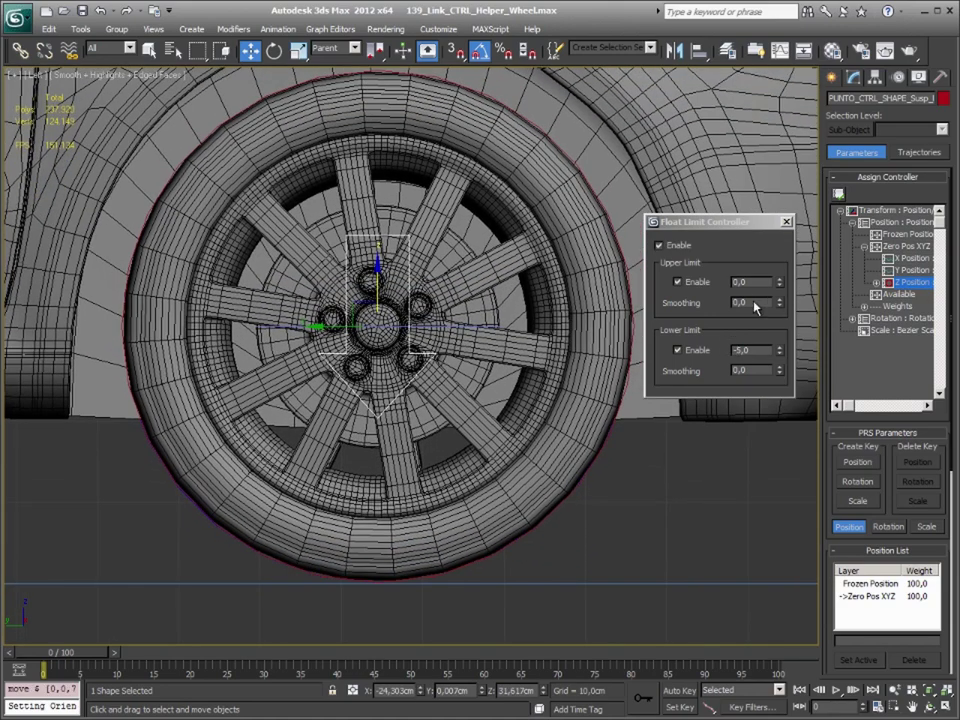
middle_click_drag(375, 201, 377, 236)
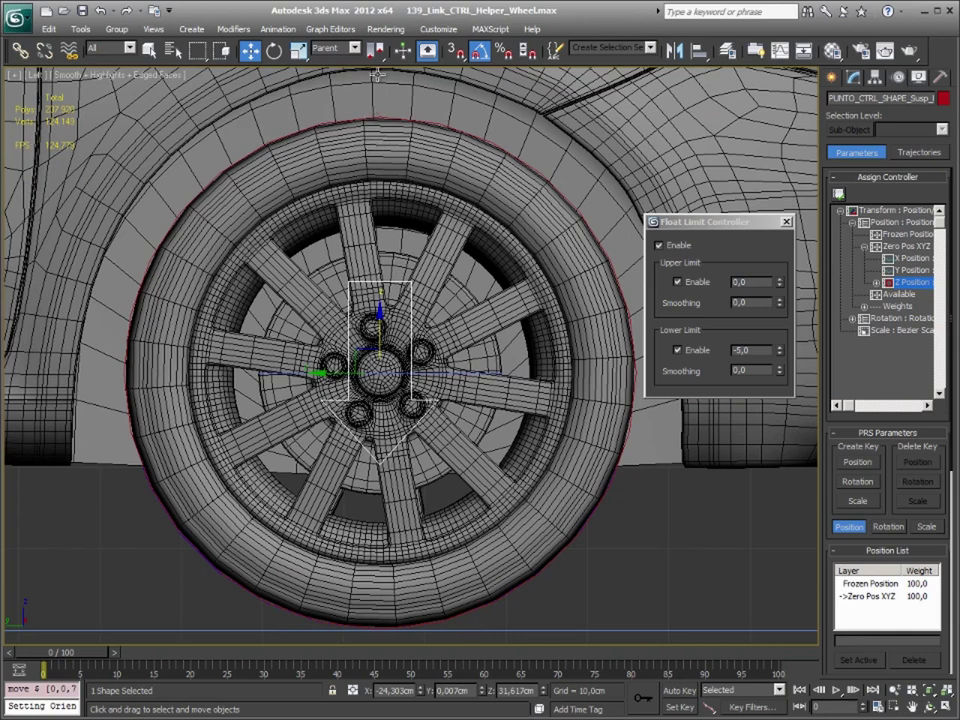
Set the upper limit to 1, test it, then change it to 0 and zoom out
left_click(759, 283)
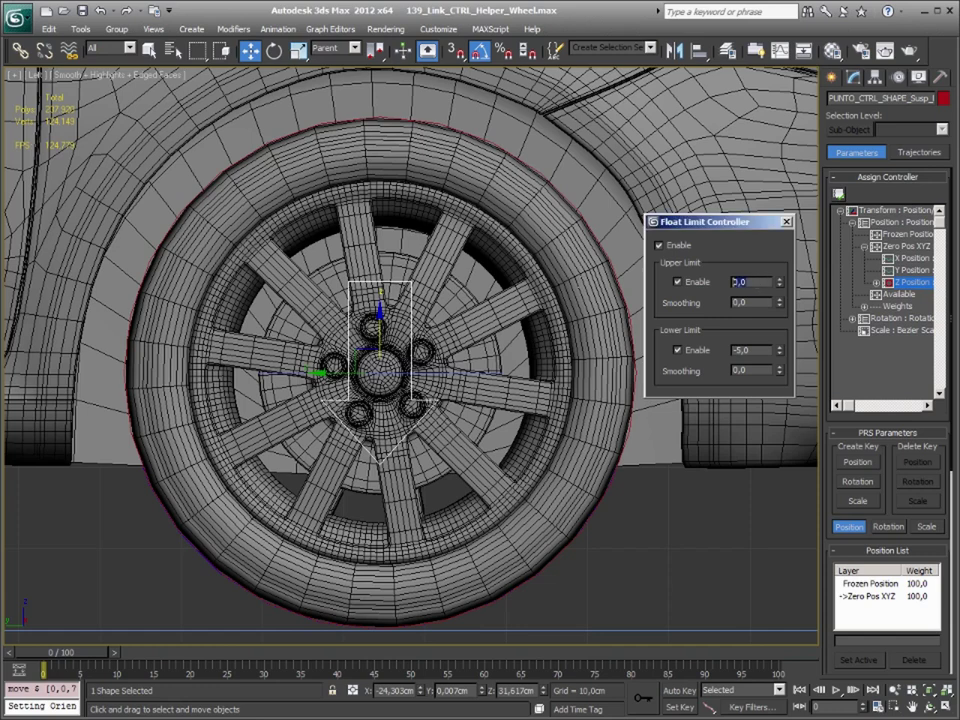
type("1")
key("Return")
left_click_drag(380, 300, 381, 288)
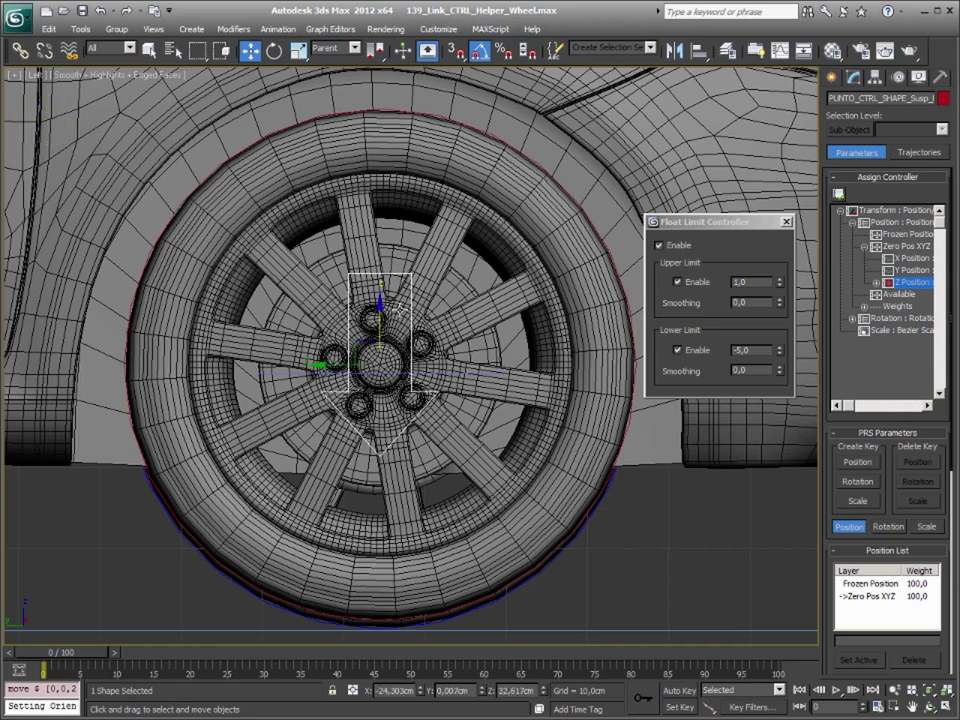
type("0")
key("Return")
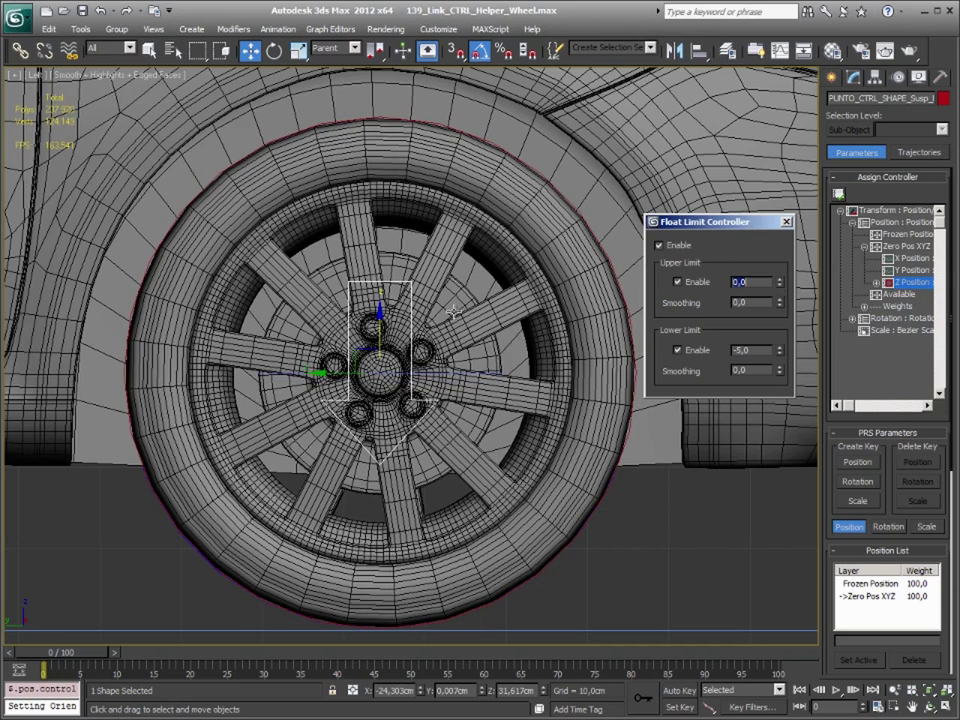
scroll(555, 212, "down", 1)
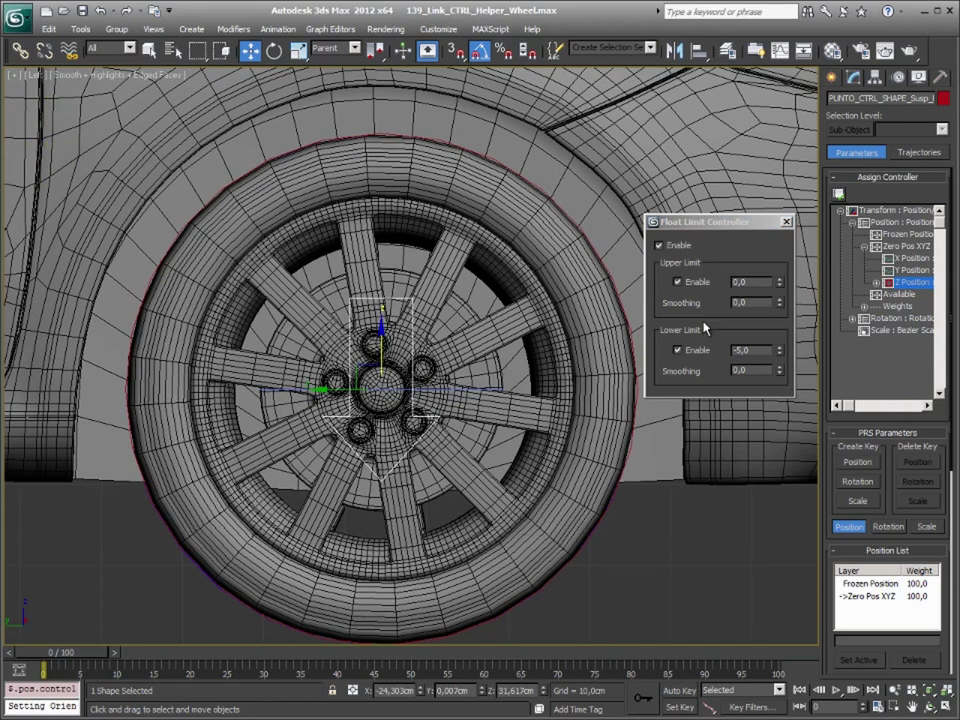
scroll(530, 247, "down", 2)
middle_click_drag(468, 412, 437, 406)
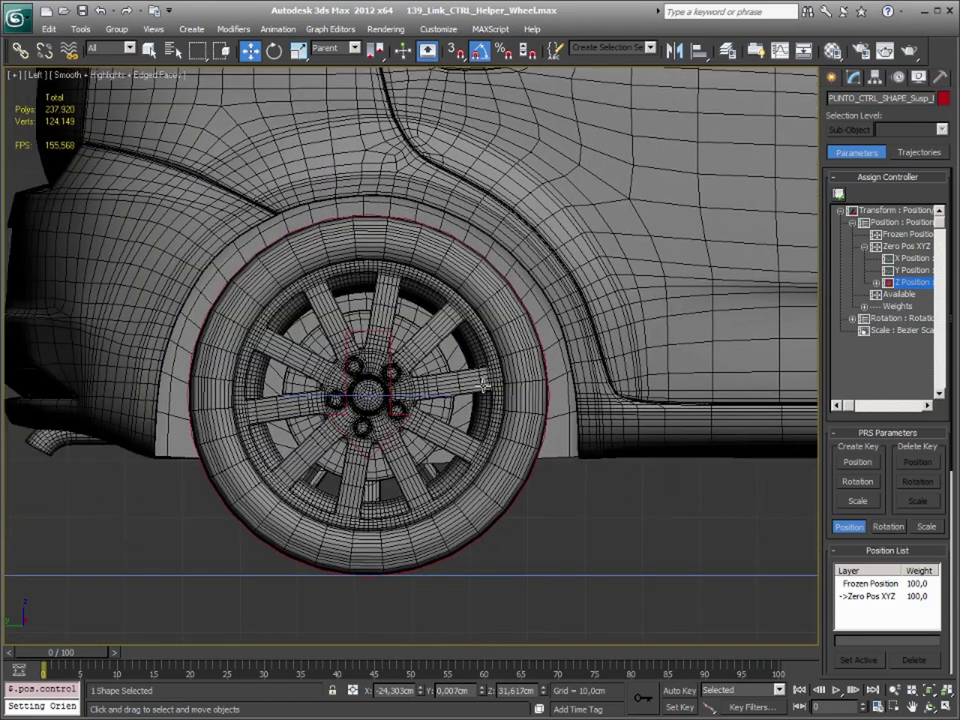
Reselect the front suspension control in Link Info and apply Transform To Zero to a wheel helper
left_click(392, 358)
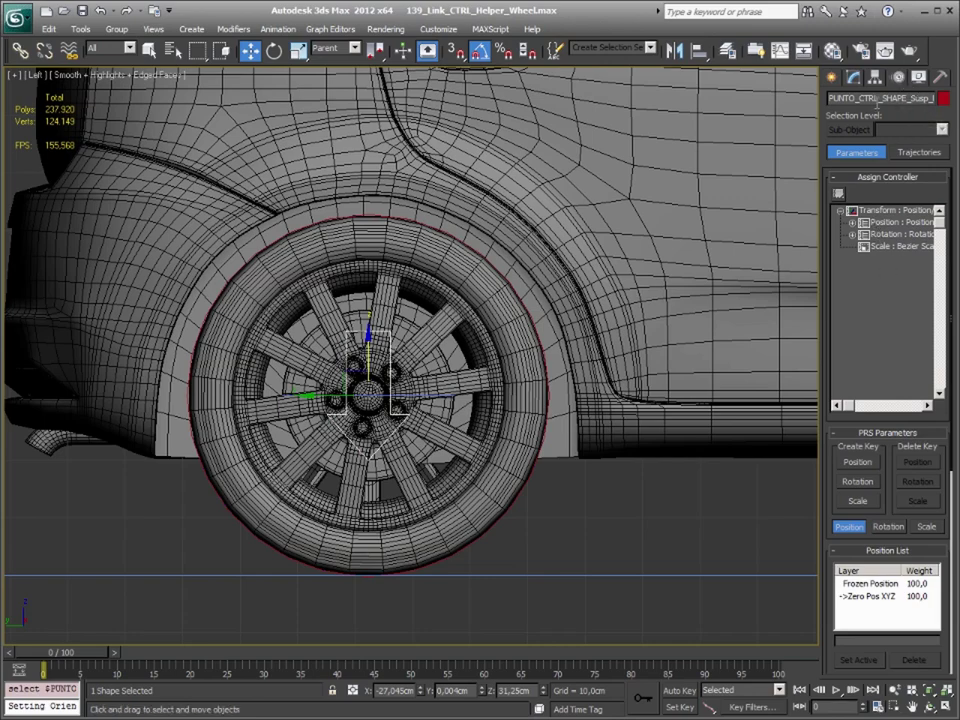
left_click(876, 80)
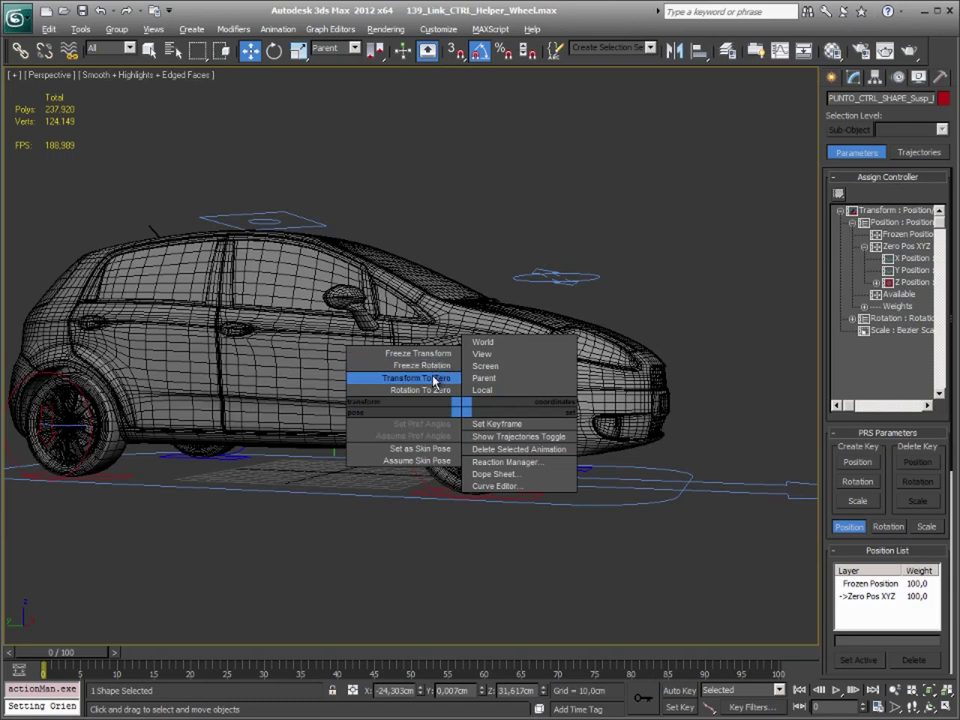
left_click(434, 381)
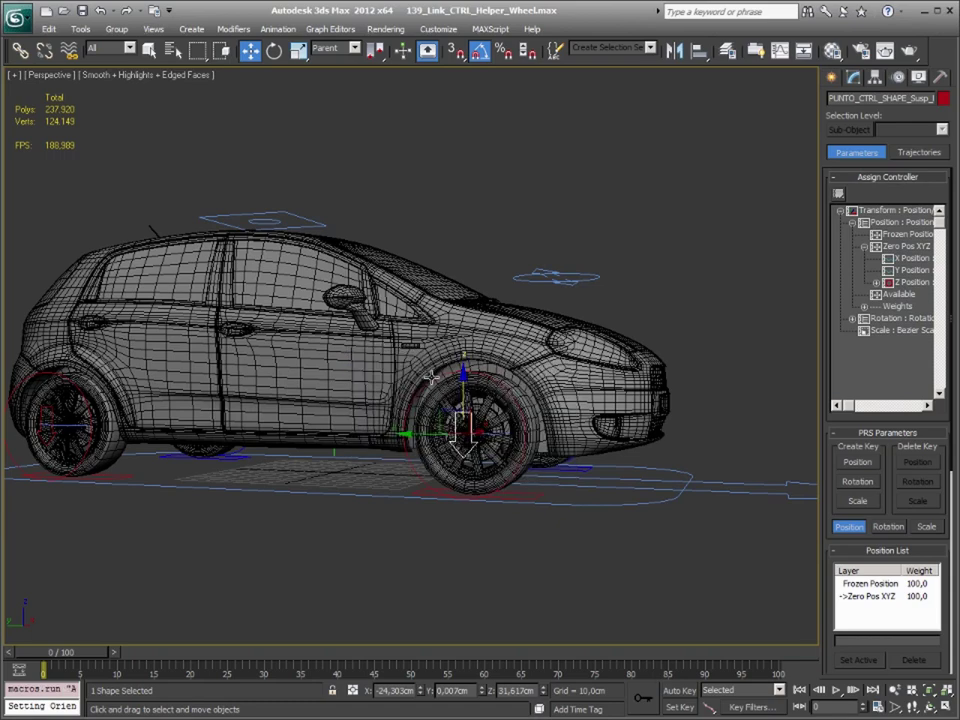
right_click(386, 418)
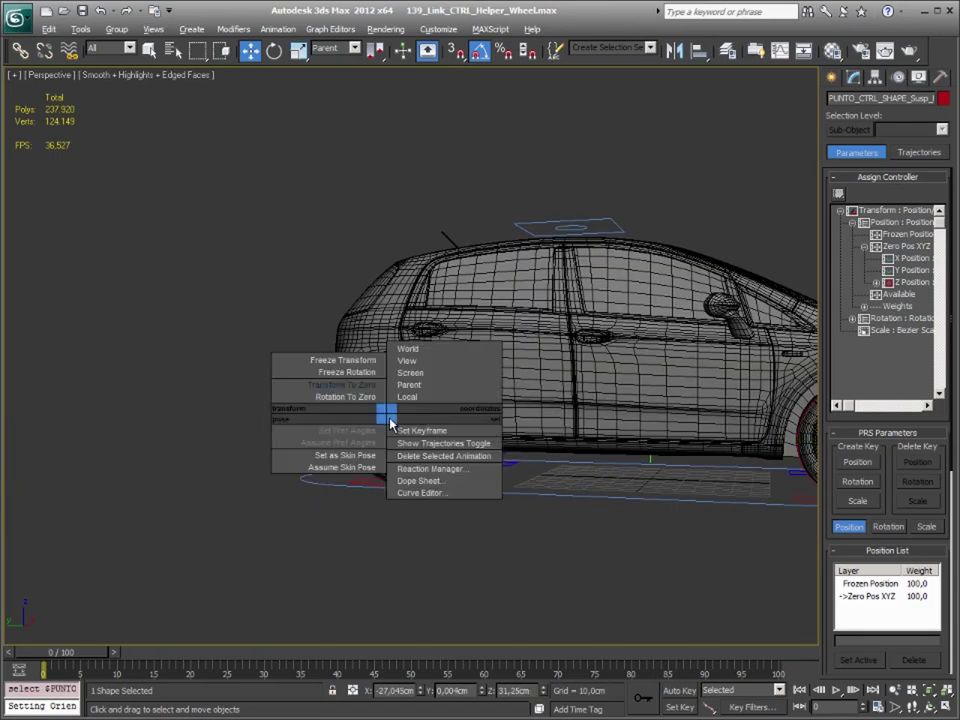
left_click(355, 396)
Apply Transform To Zero to the front and rear wheel helpers, then deselect everything
scroll(456, 510, "down", 3)
scroll(626, 465, "down", 3)
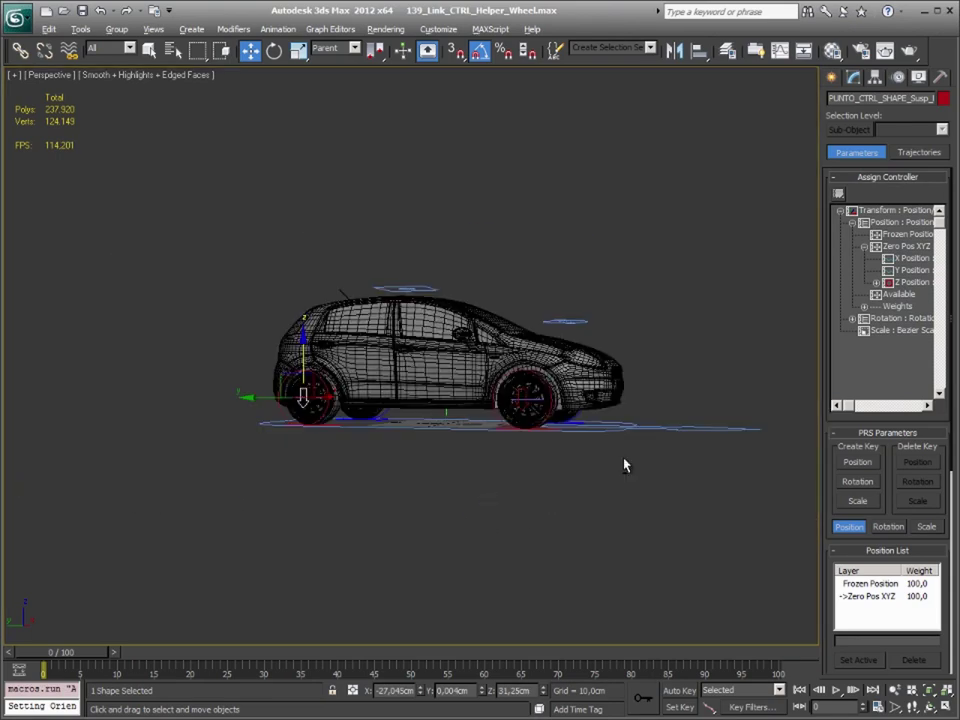
middle_click_drag(626, 465, 489, 480, "alt")
scroll(377, 480, "up", 6)
middle_click_drag(377, 480, 377, 482, "alt")
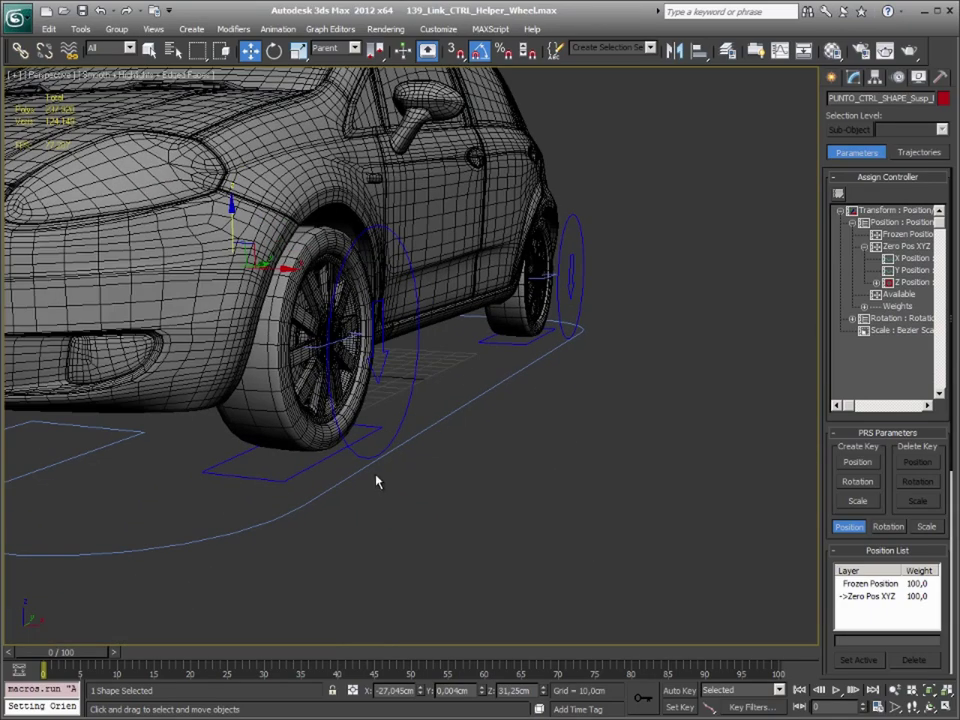
right_click(376, 366)
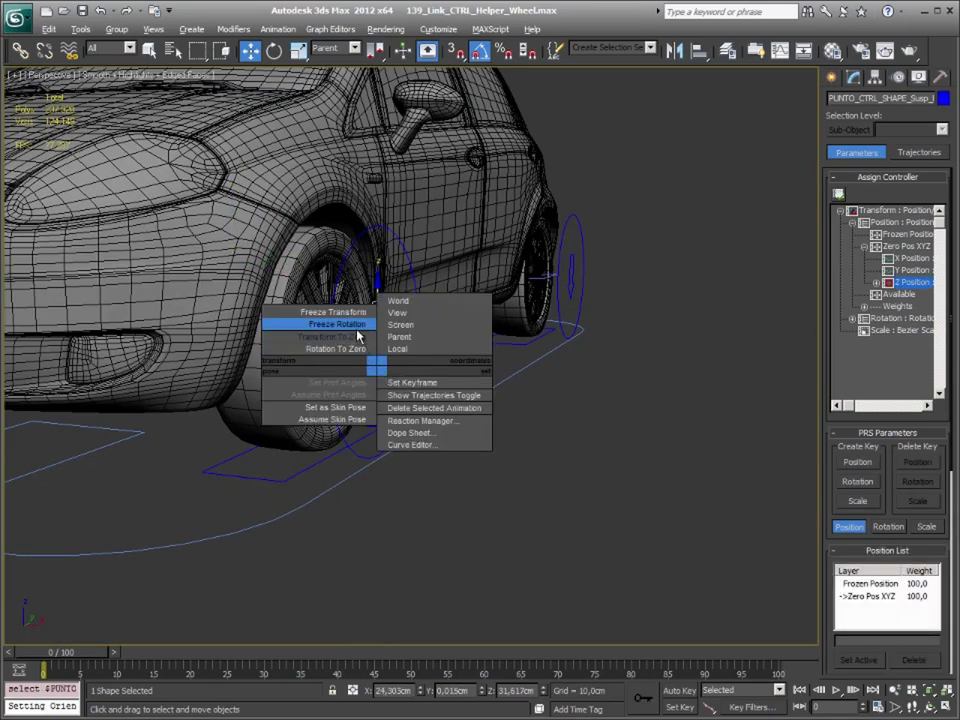
left_click(360, 345)
left_click(569, 274)
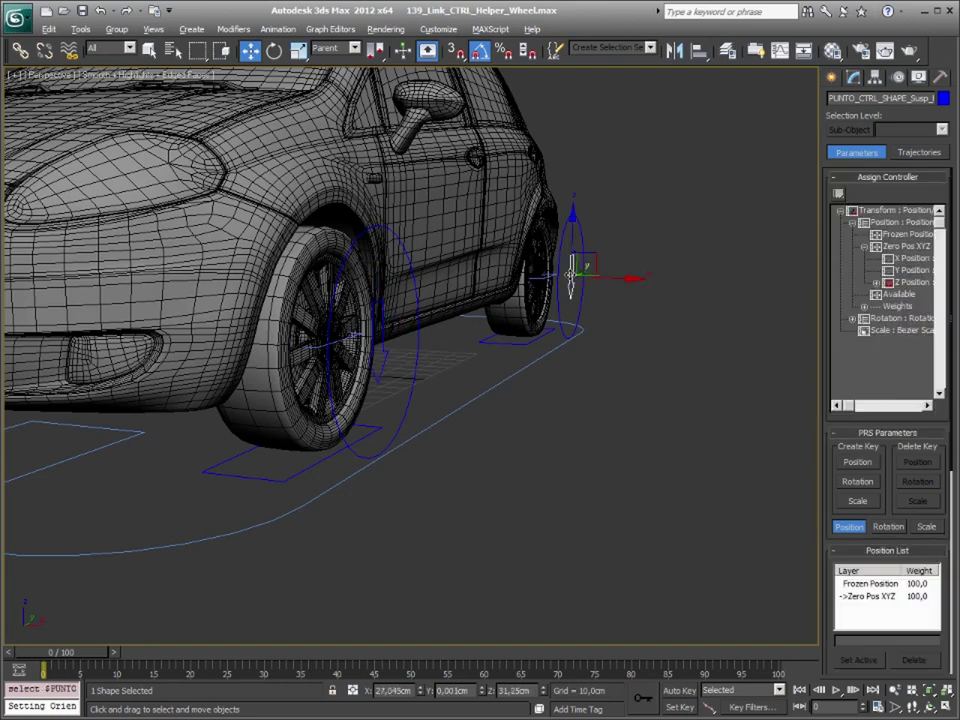
right_click(562, 270)
left_click(520, 242)
left_click(528, 456)
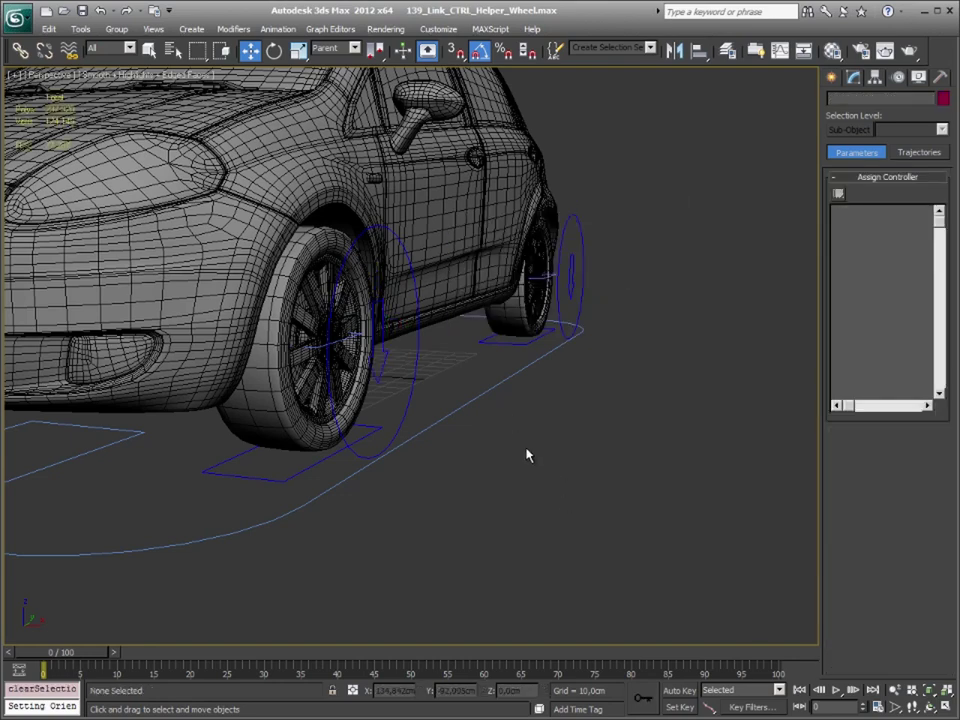